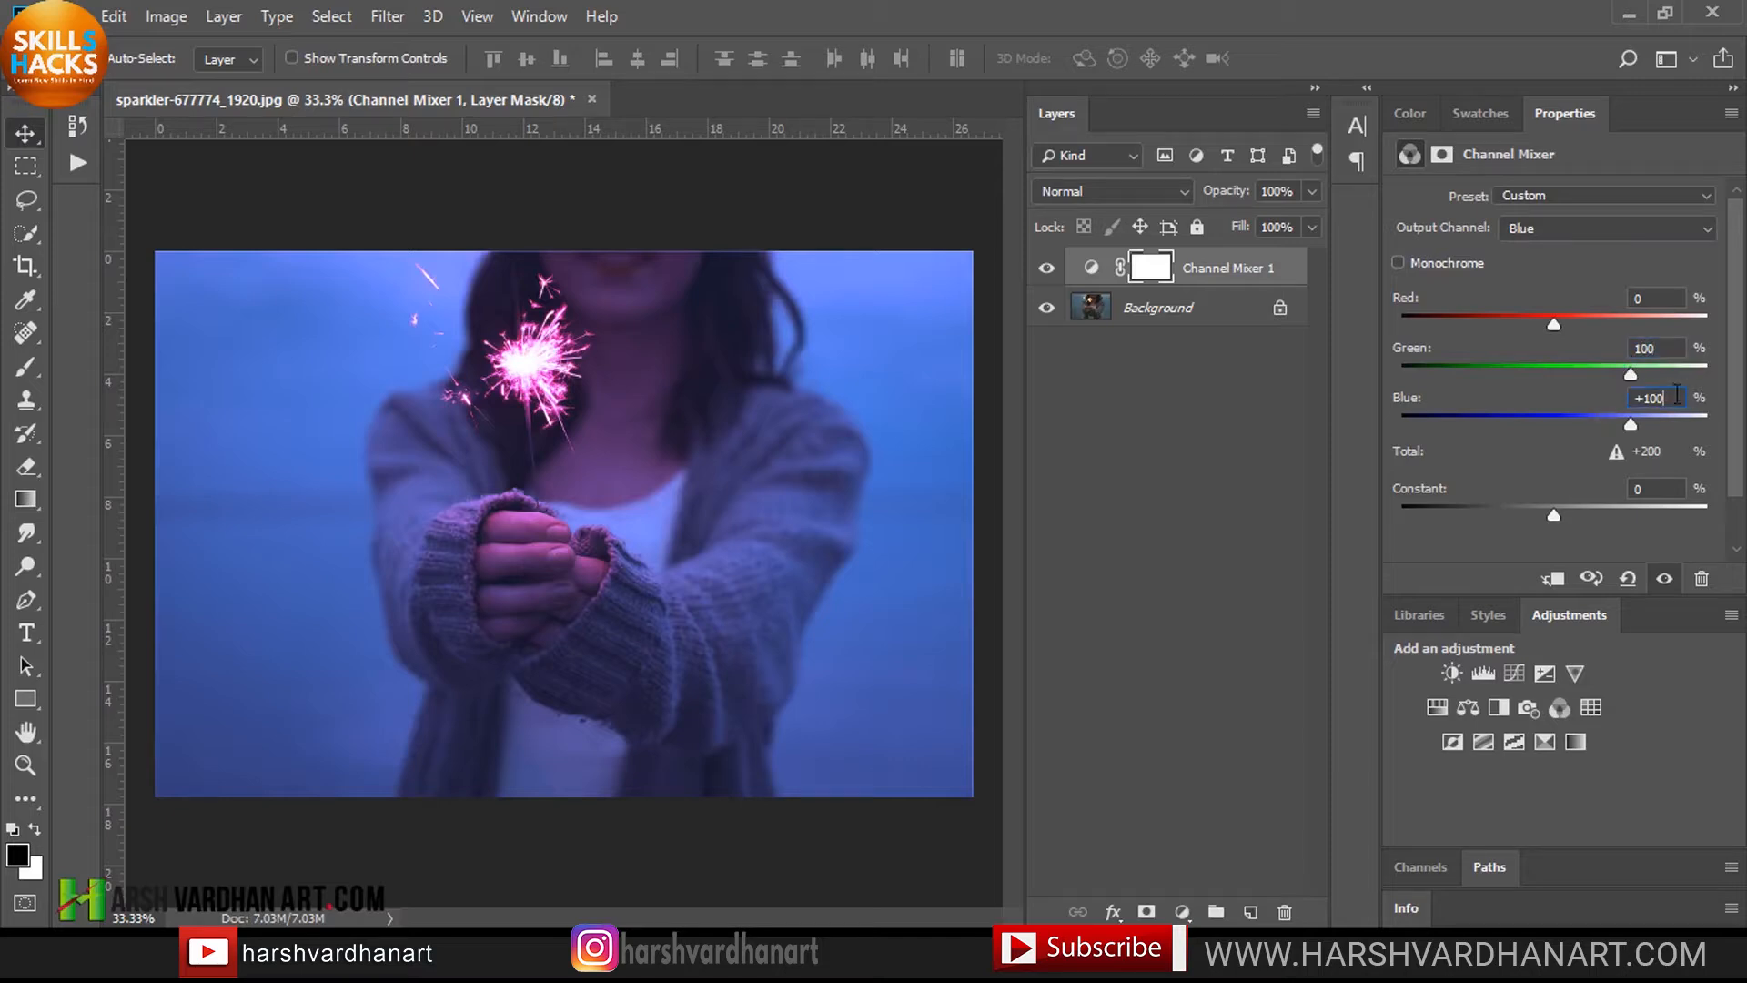
Step: In the Channel Mixer's Blue output channel, set Blue to 0% and Red to +3%, leaving the adjustment layer selected
{"action": "left_click_drag", "start_coordinate": [1665, 398], "coordinate": [1618, 407]}
{"action": "type", "text": "0"}
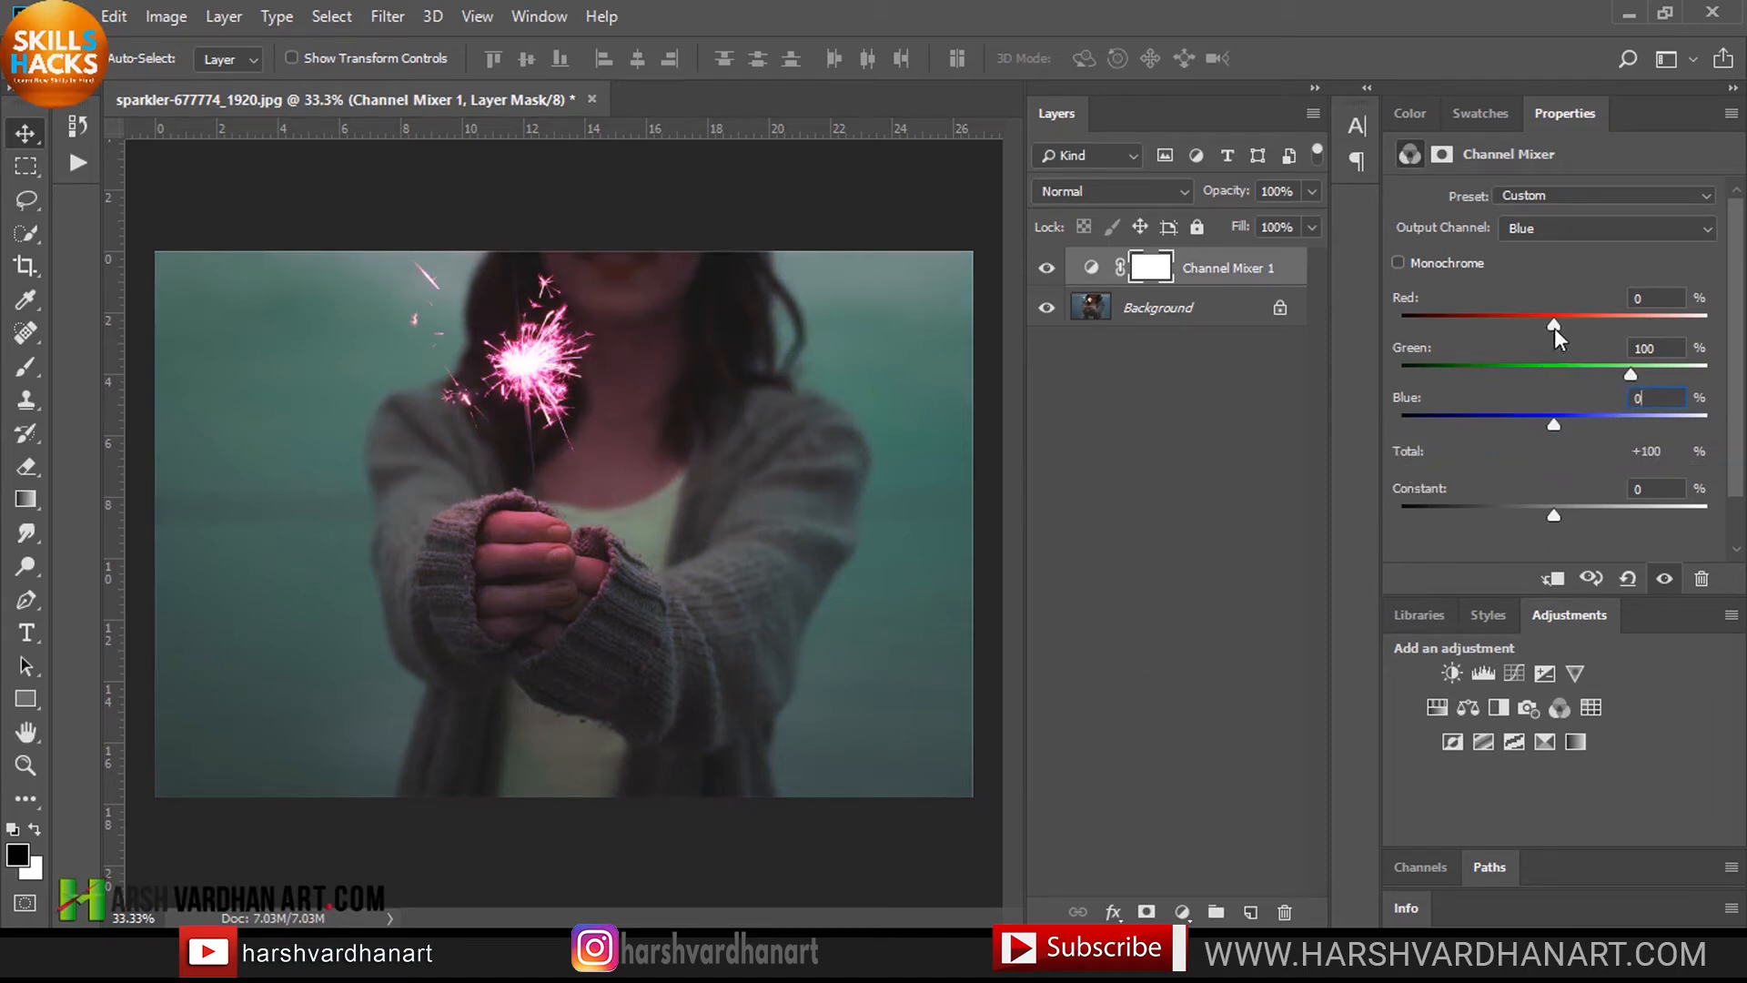
{"action": "left_click_drag", "start_coordinate": [1554, 328], "coordinate": [1558, 325]}
{"action": "left_click", "coordinate": [1160, 393]}
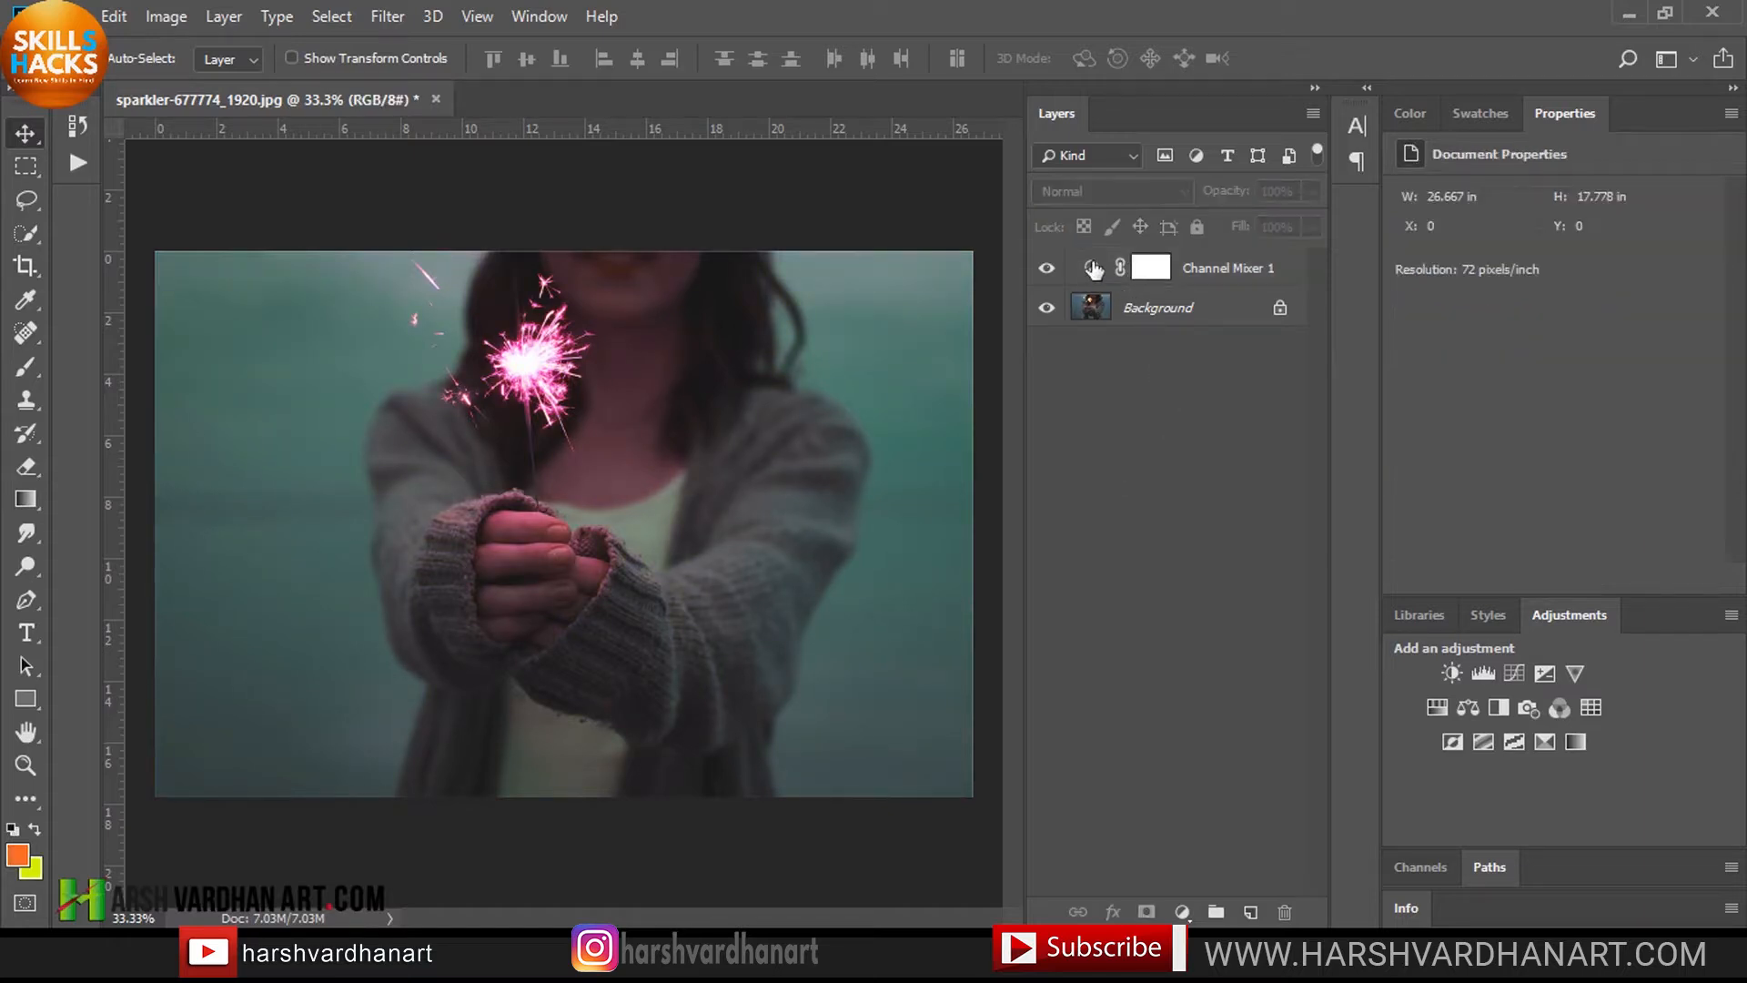
{"action": "left_click", "coordinate": [1093, 268]}
Step: Try the Luminosity, Color, Lighten, Screen, Darken, Multiply and Darker Color blend modes on the Channel Mixer layer
{"action": "left_click", "coordinate": [1128, 188]}
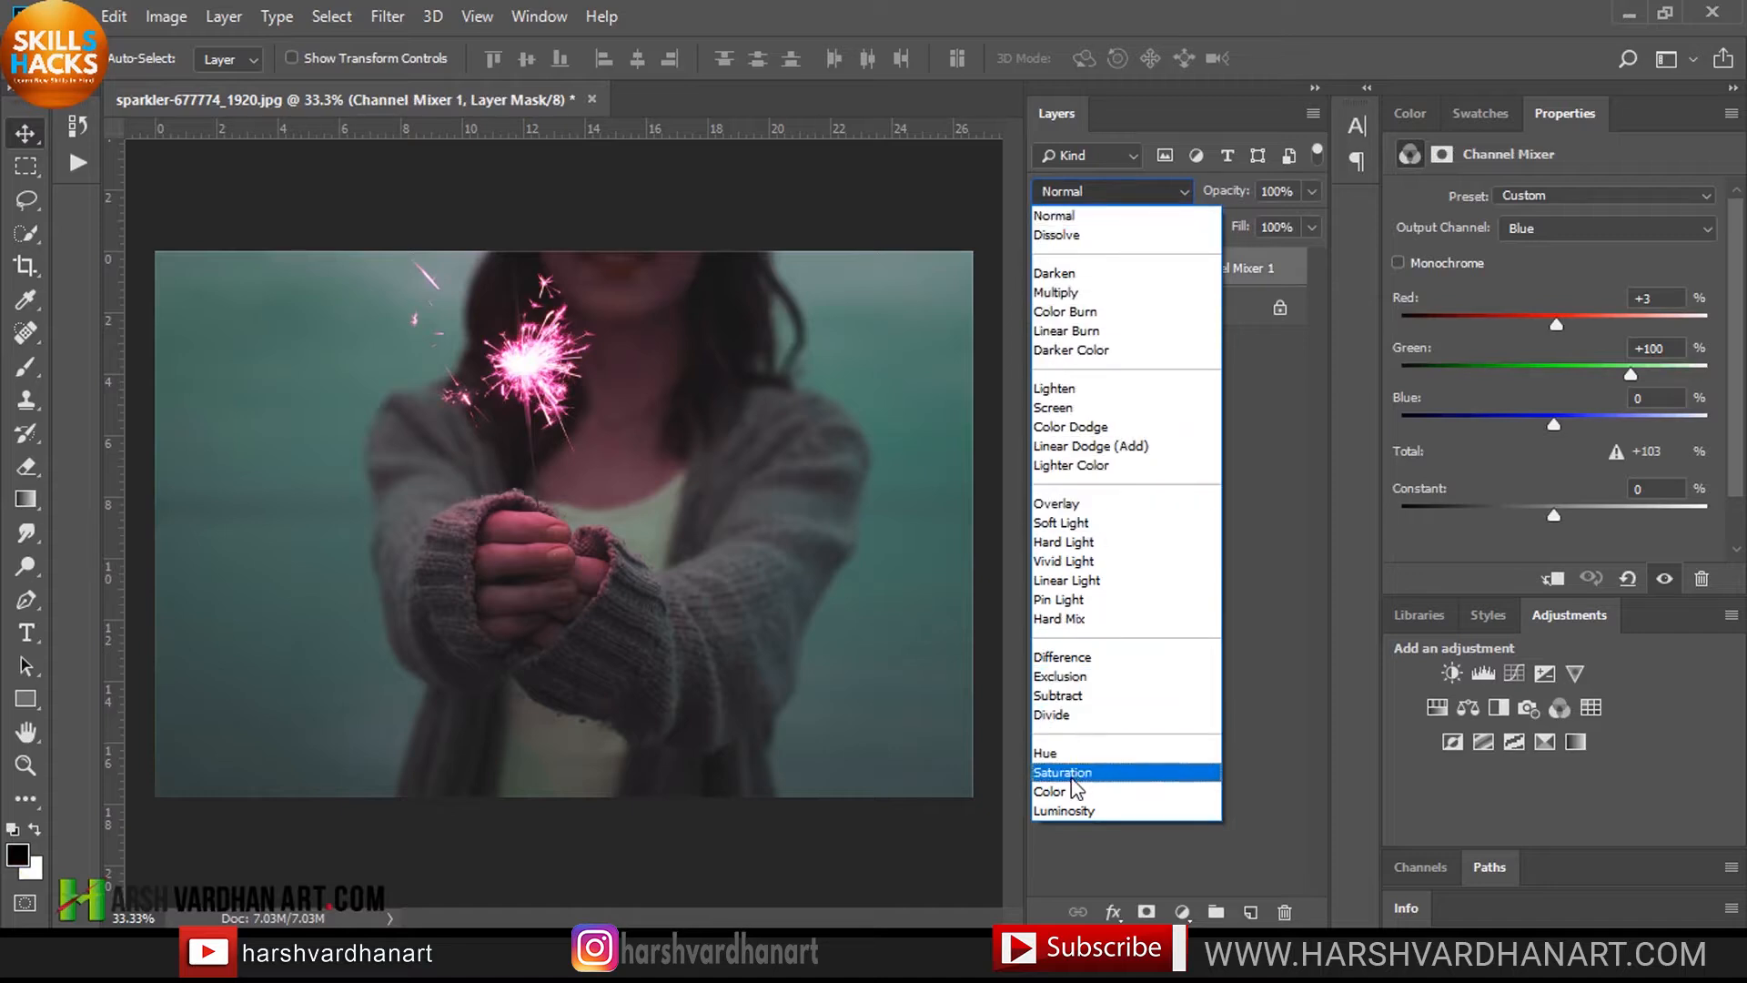
{"action": "left_click", "coordinate": [1063, 808]}
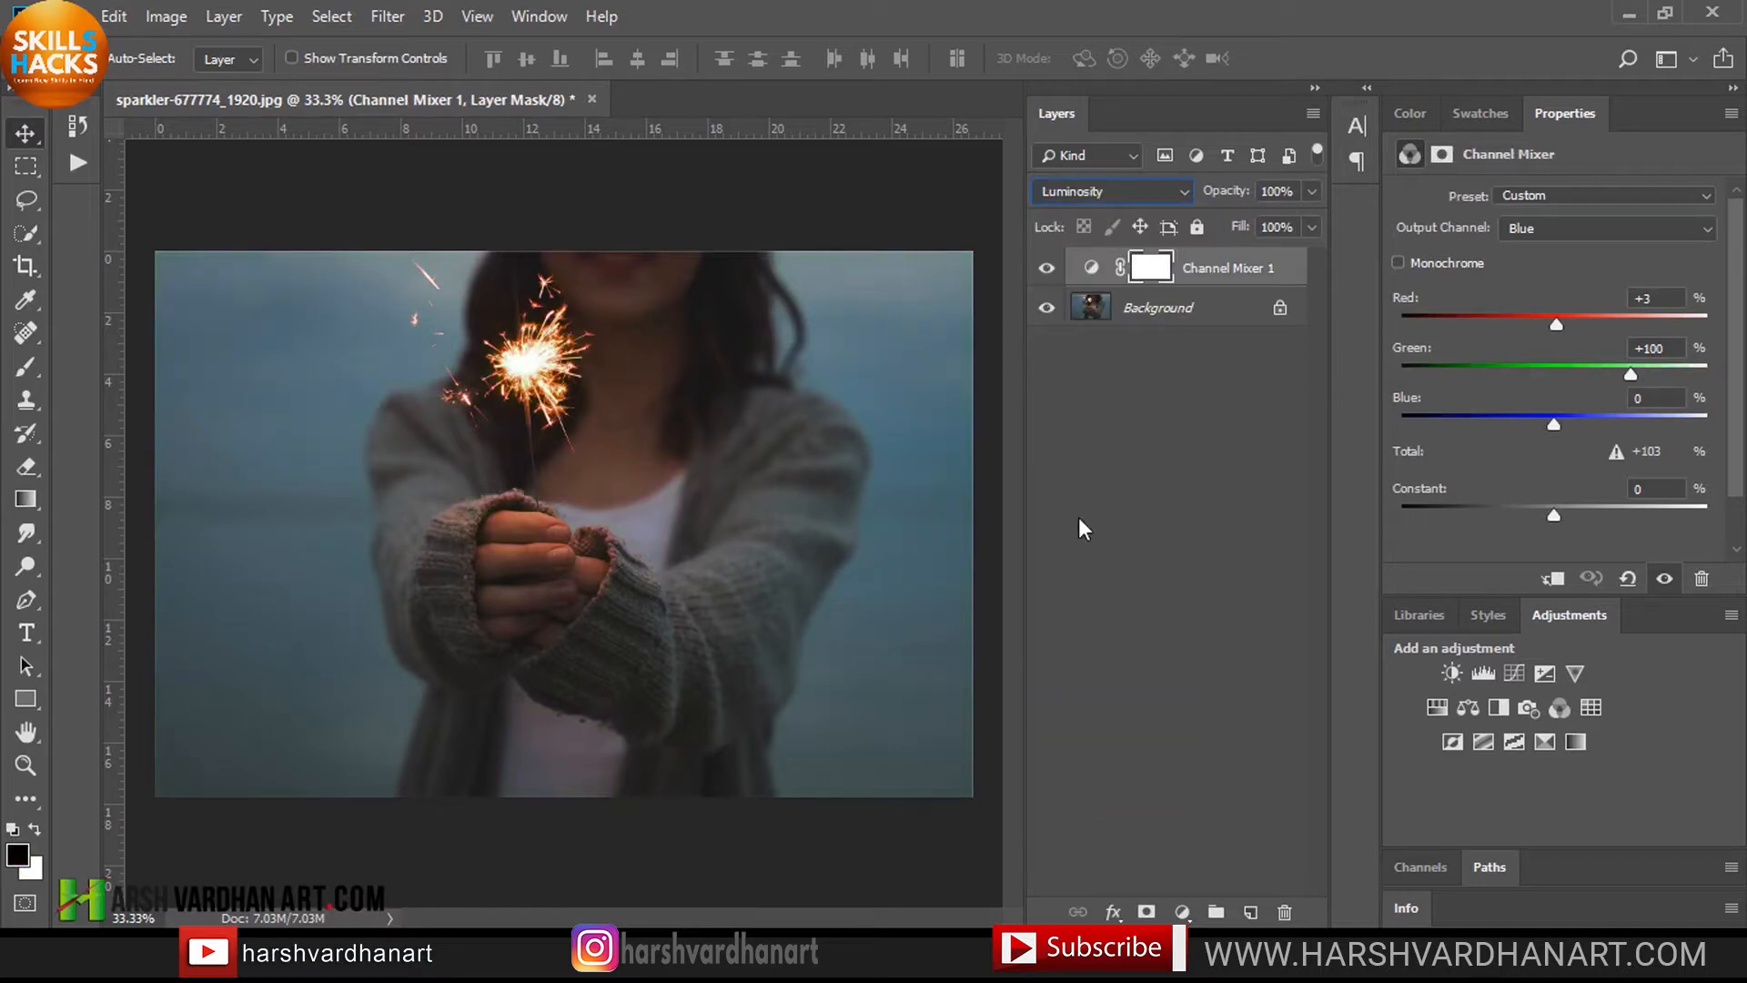
{"action": "left_click", "coordinate": [1093, 193]}
{"action": "left_click", "coordinate": [1085, 792]}
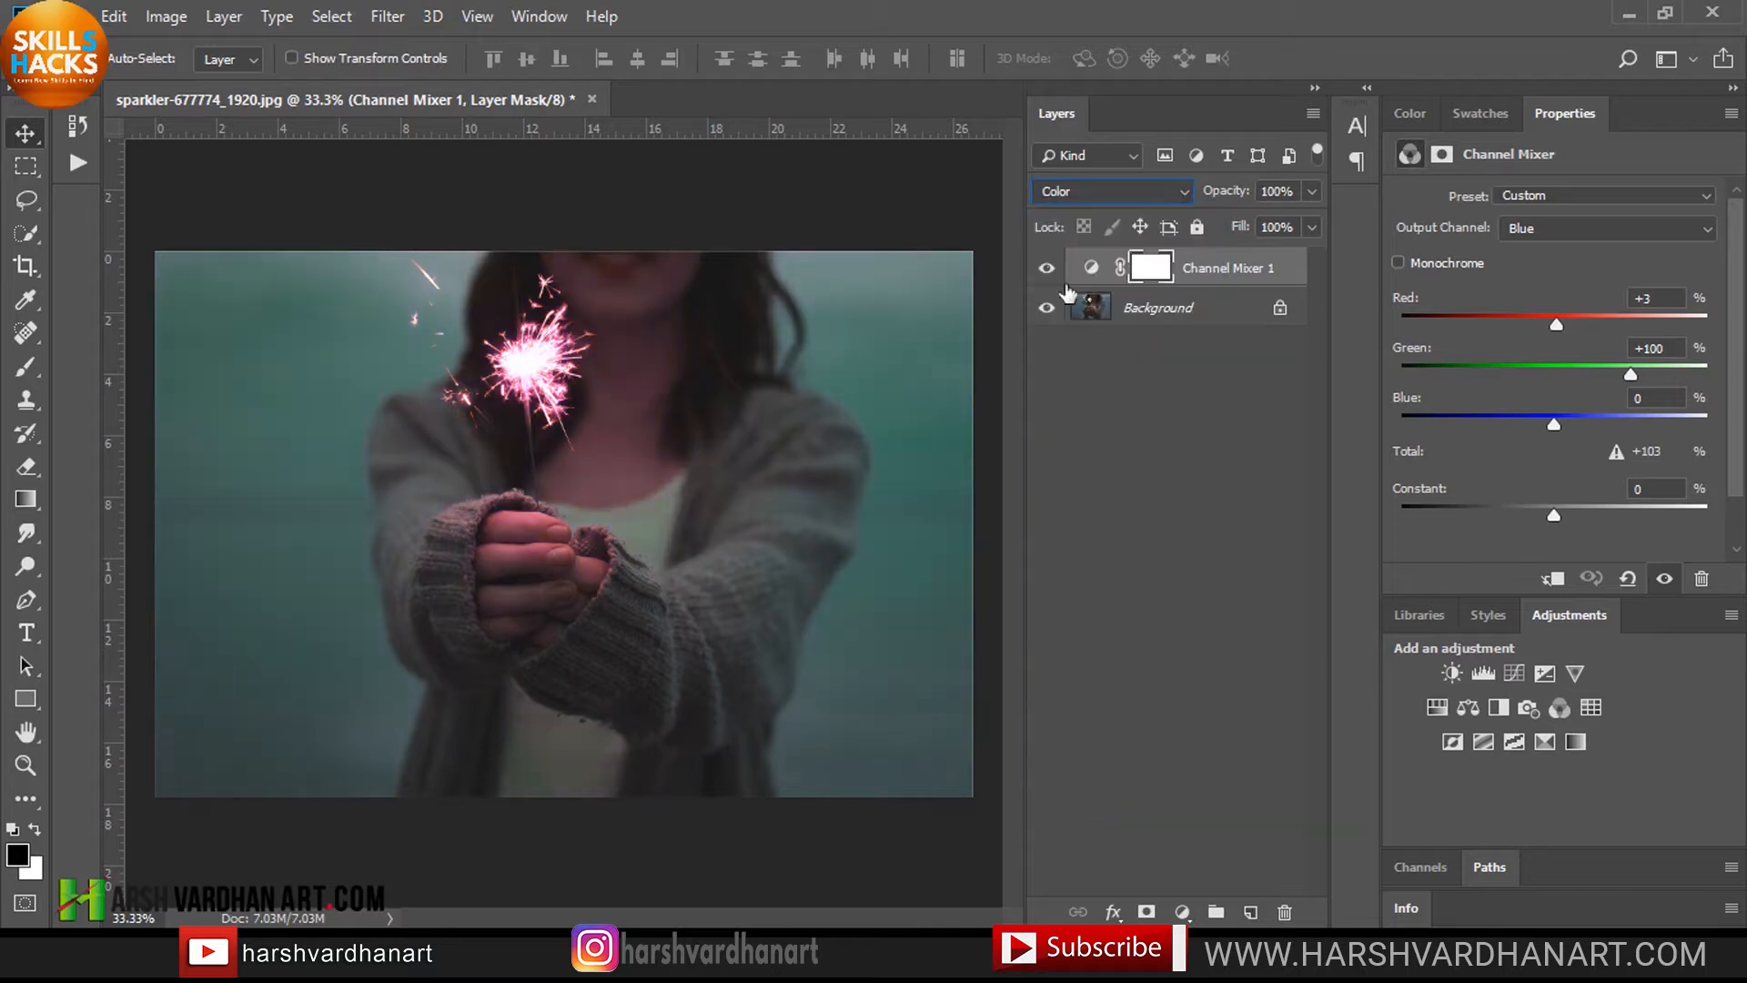
{"action": "left_click", "coordinate": [1134, 194]}
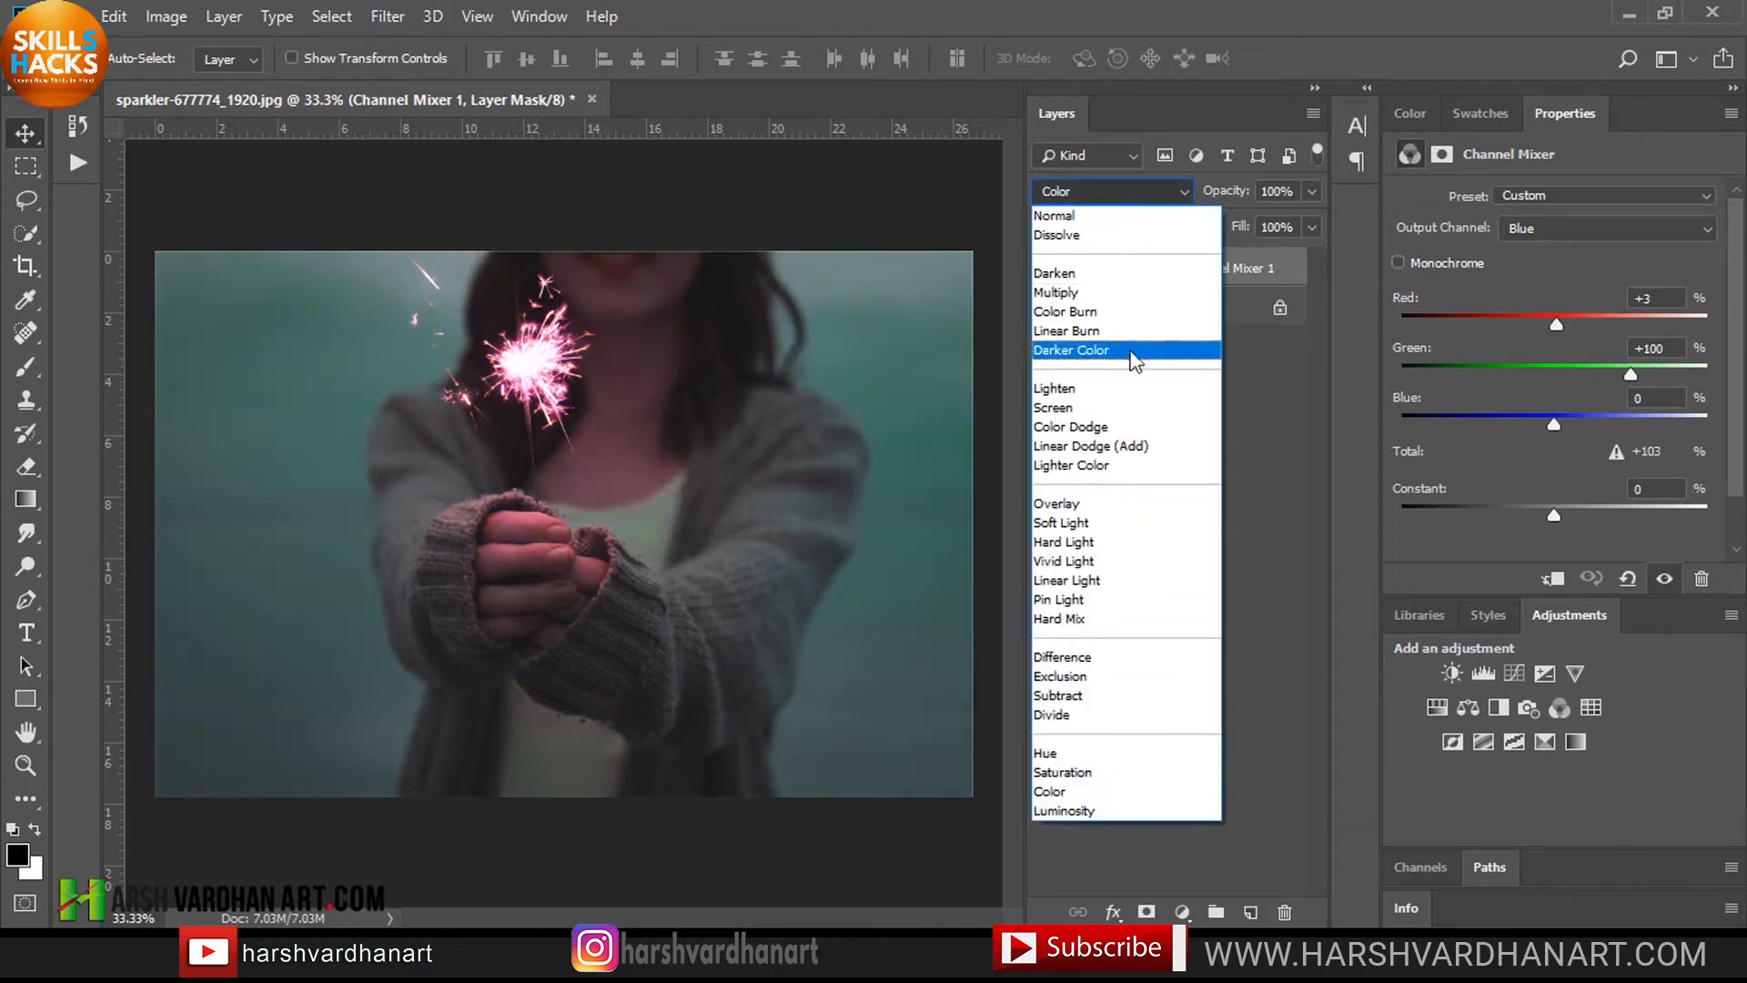
{"action": "left_click", "coordinate": [1125, 391]}
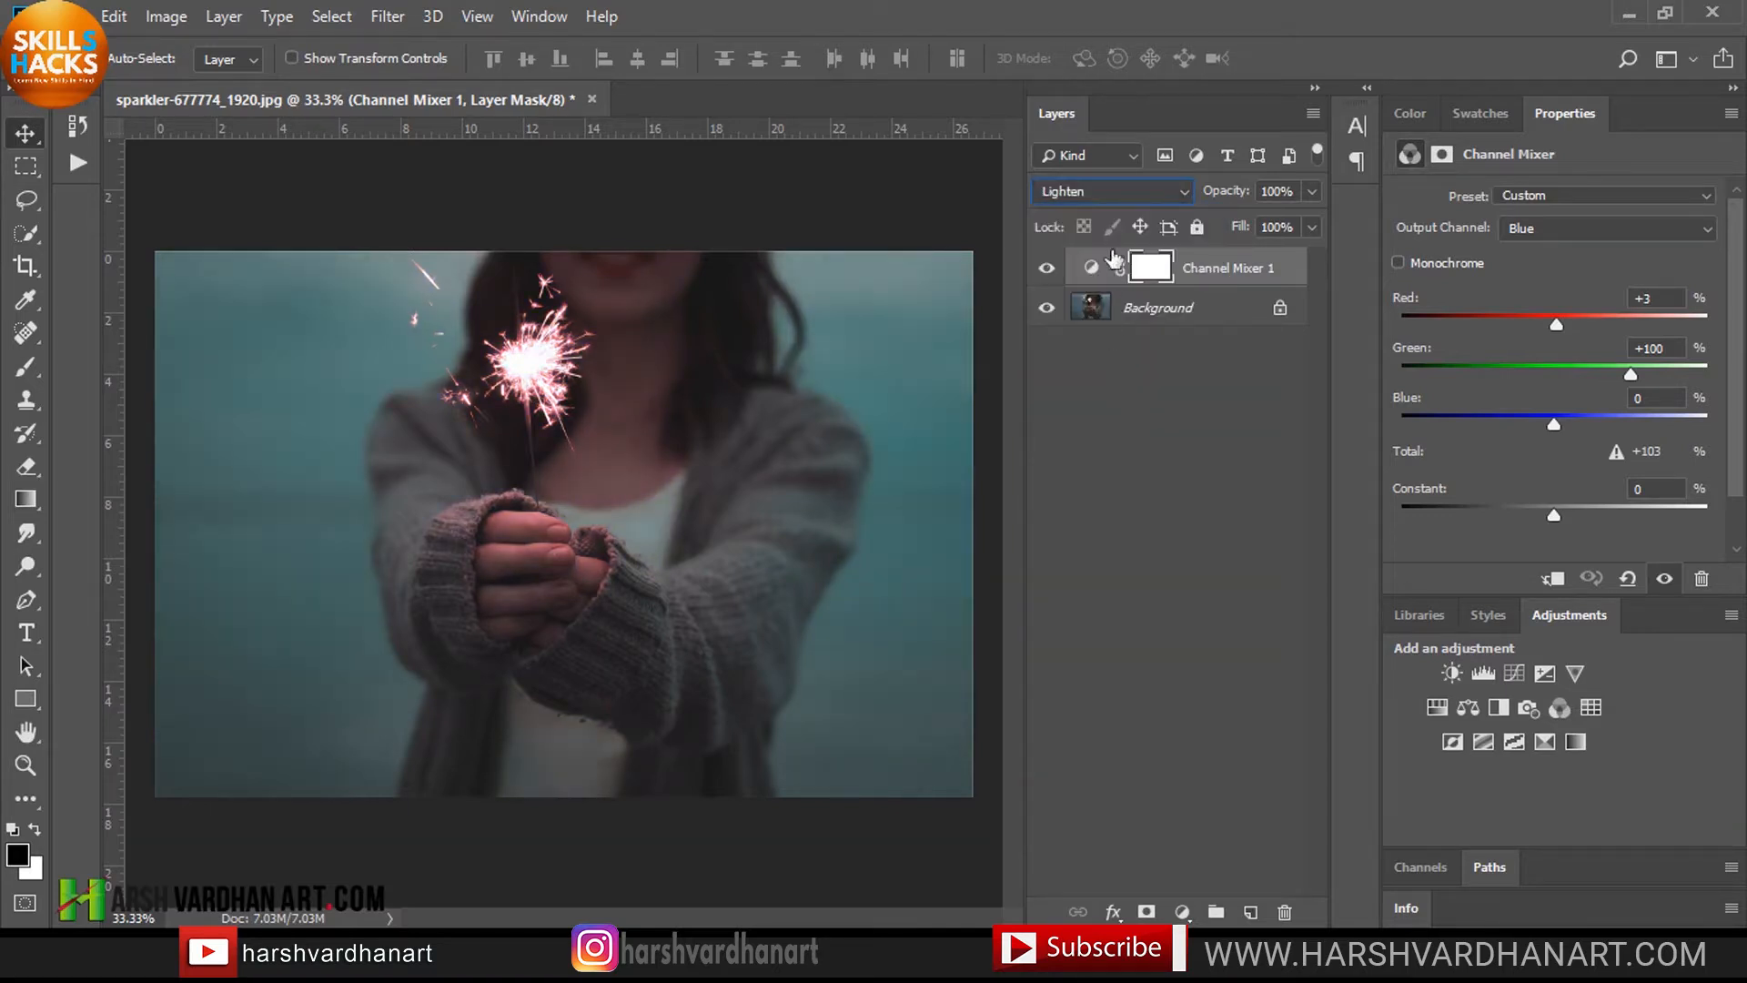
{"action": "left_click", "coordinate": [1131, 198]}
{"action": "left_click", "coordinate": [1086, 410]}
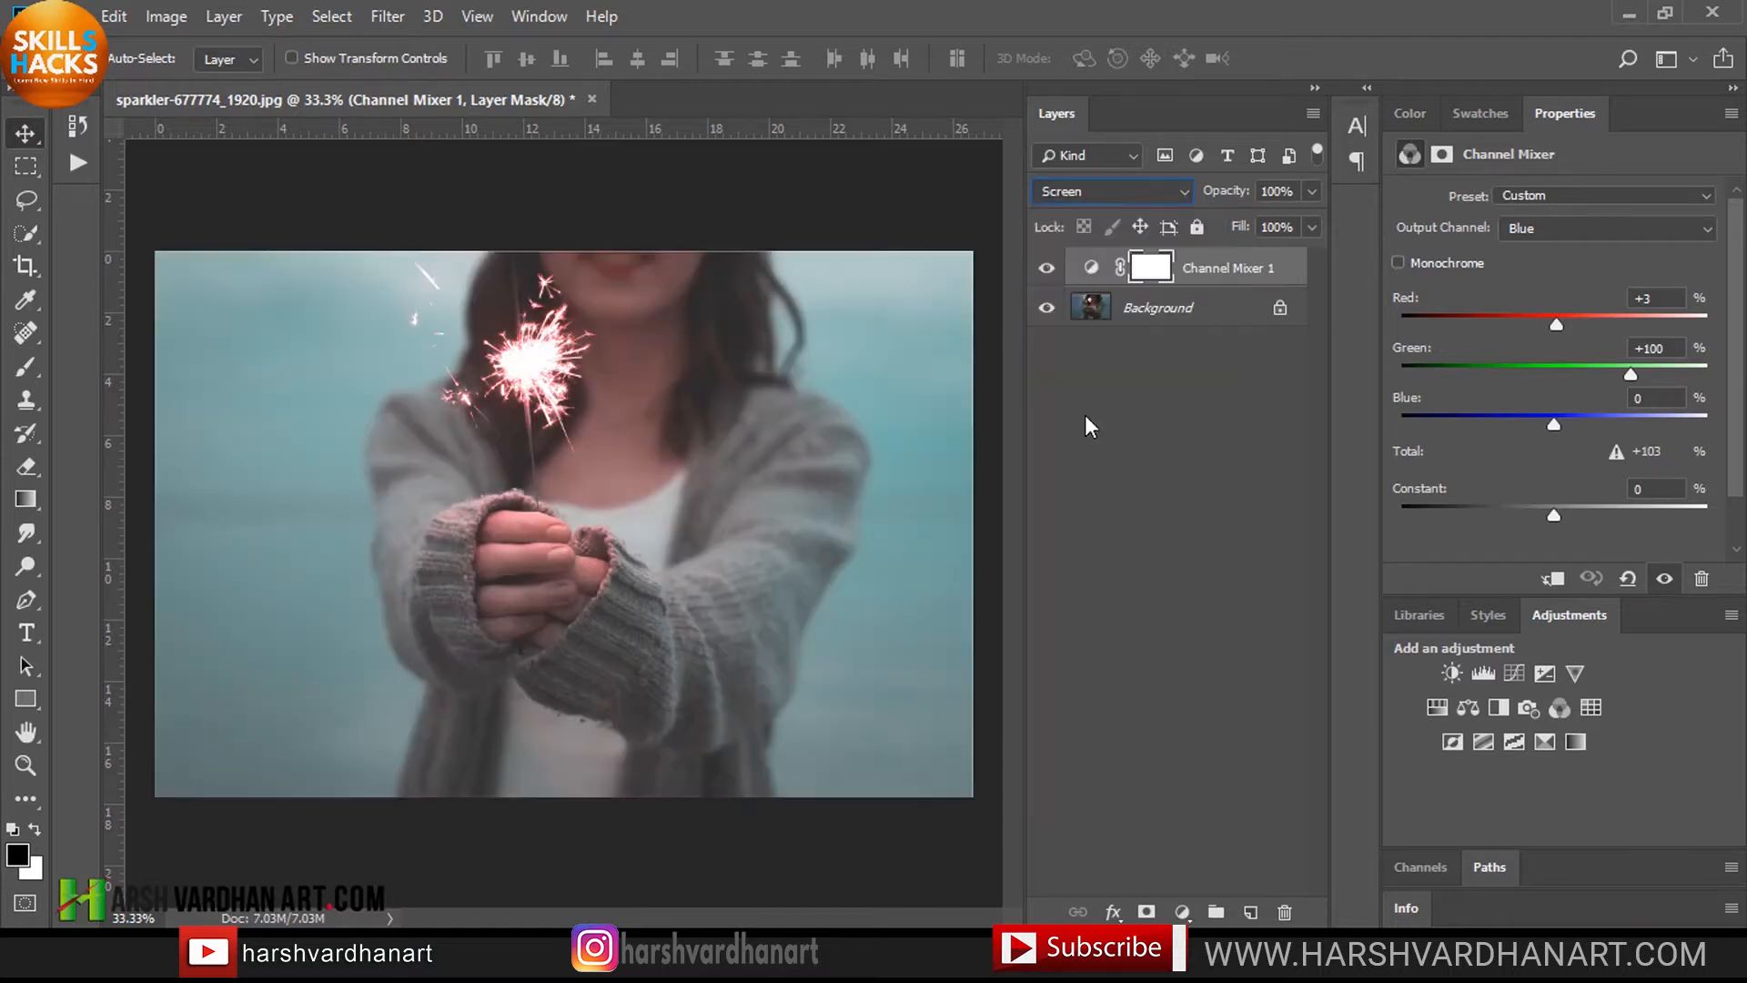
{"action": "left_click", "coordinate": [1129, 192]}
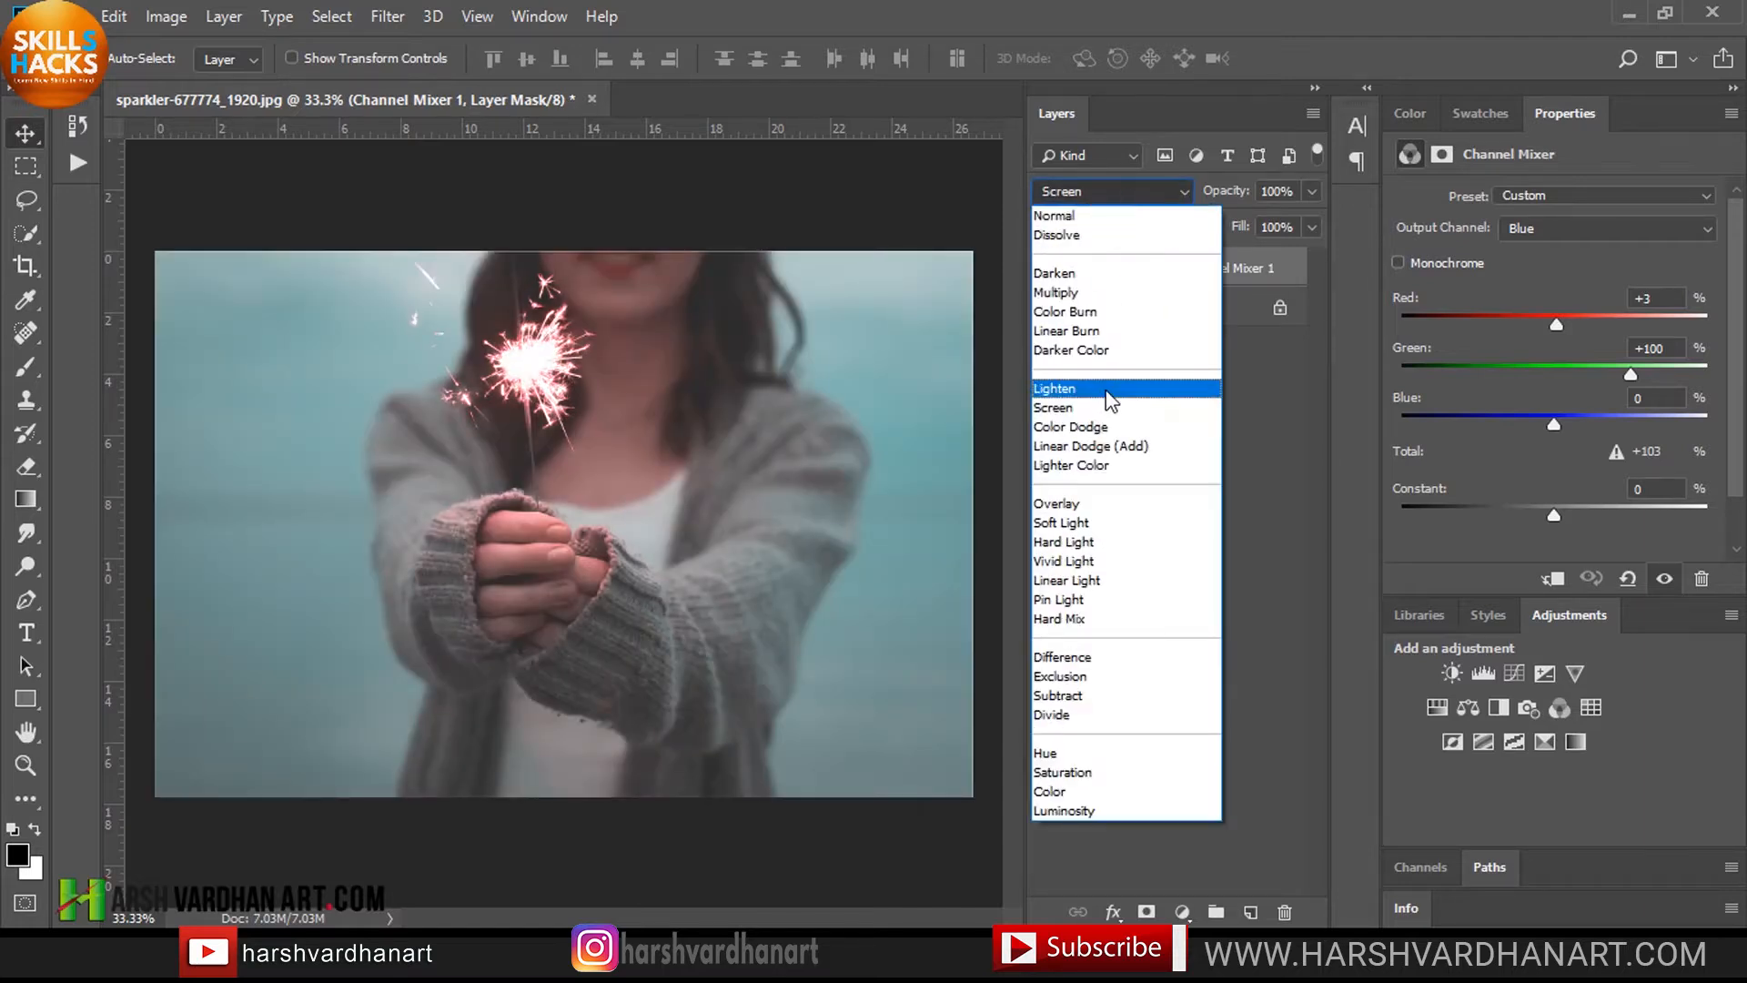
{"action": "left_click", "coordinate": [1110, 273]}
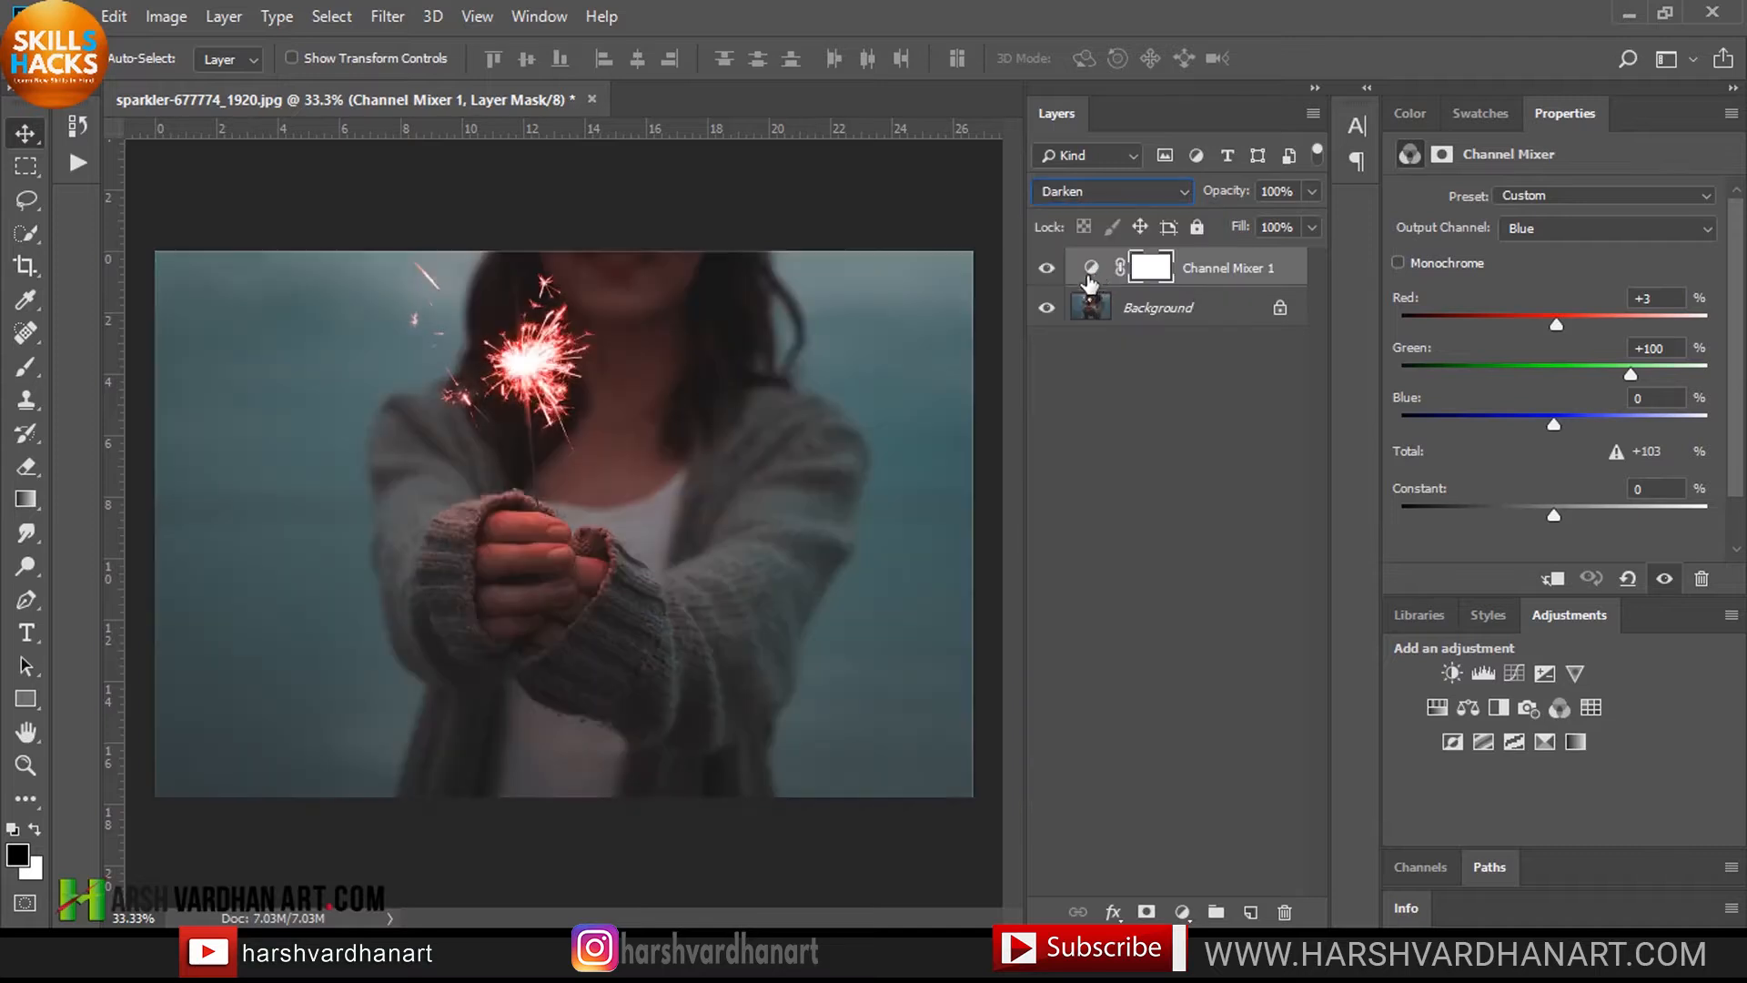
{"action": "left_click", "coordinate": [1119, 193]}
{"action": "left_click", "coordinate": [1105, 287]}
{"action": "left_click", "coordinate": [1123, 188]}
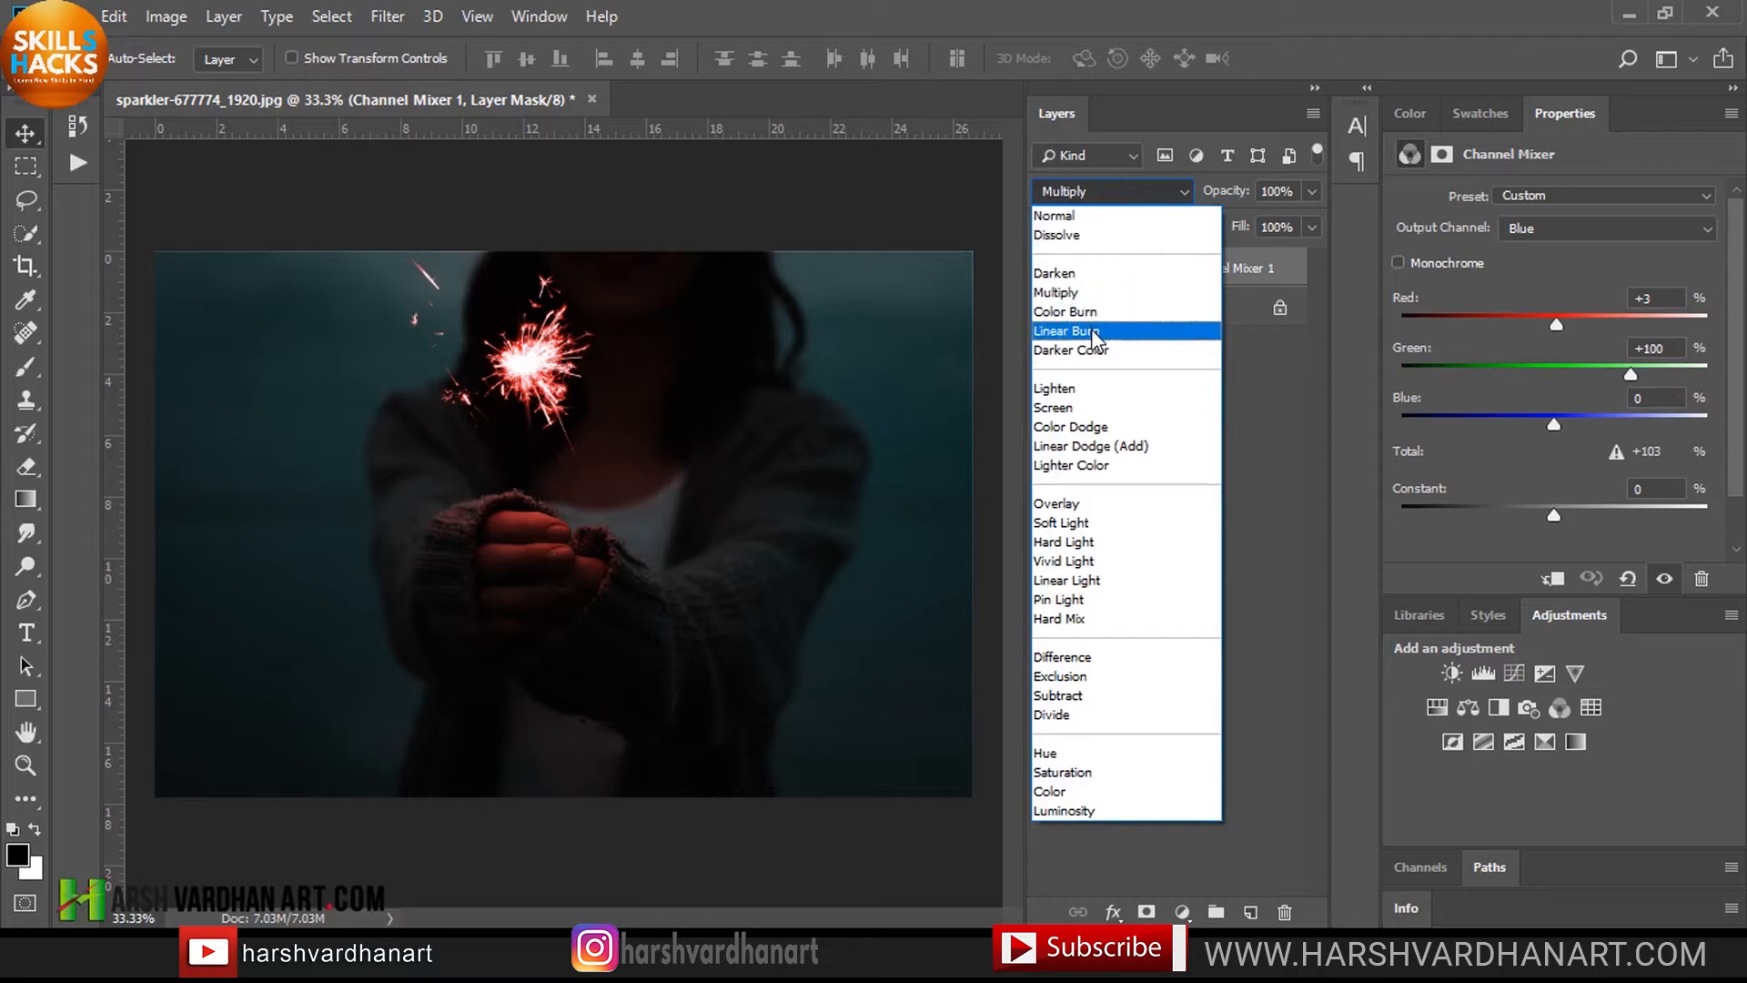
{"action": "left_click", "coordinate": [1090, 349]}
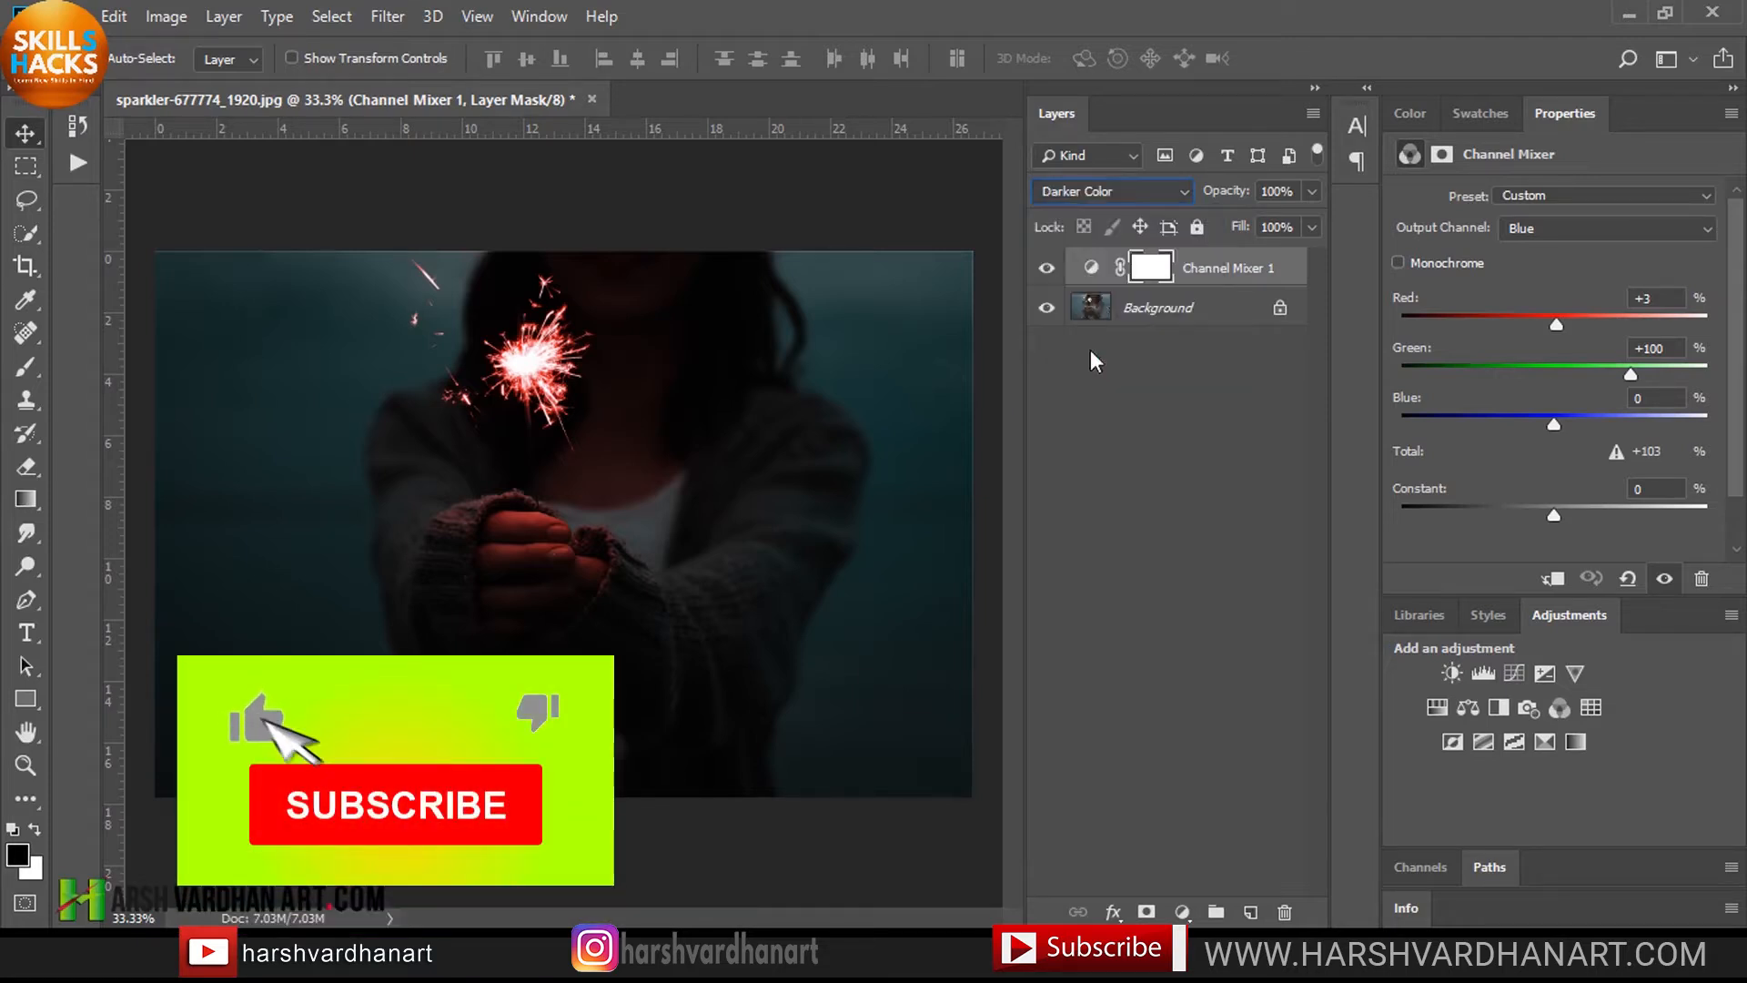
Step: Set the Channel Mixer layer's blend mode to Overlay and compare the image with the layer hidden and shown
{"action": "left_click", "coordinate": [1114, 191]}
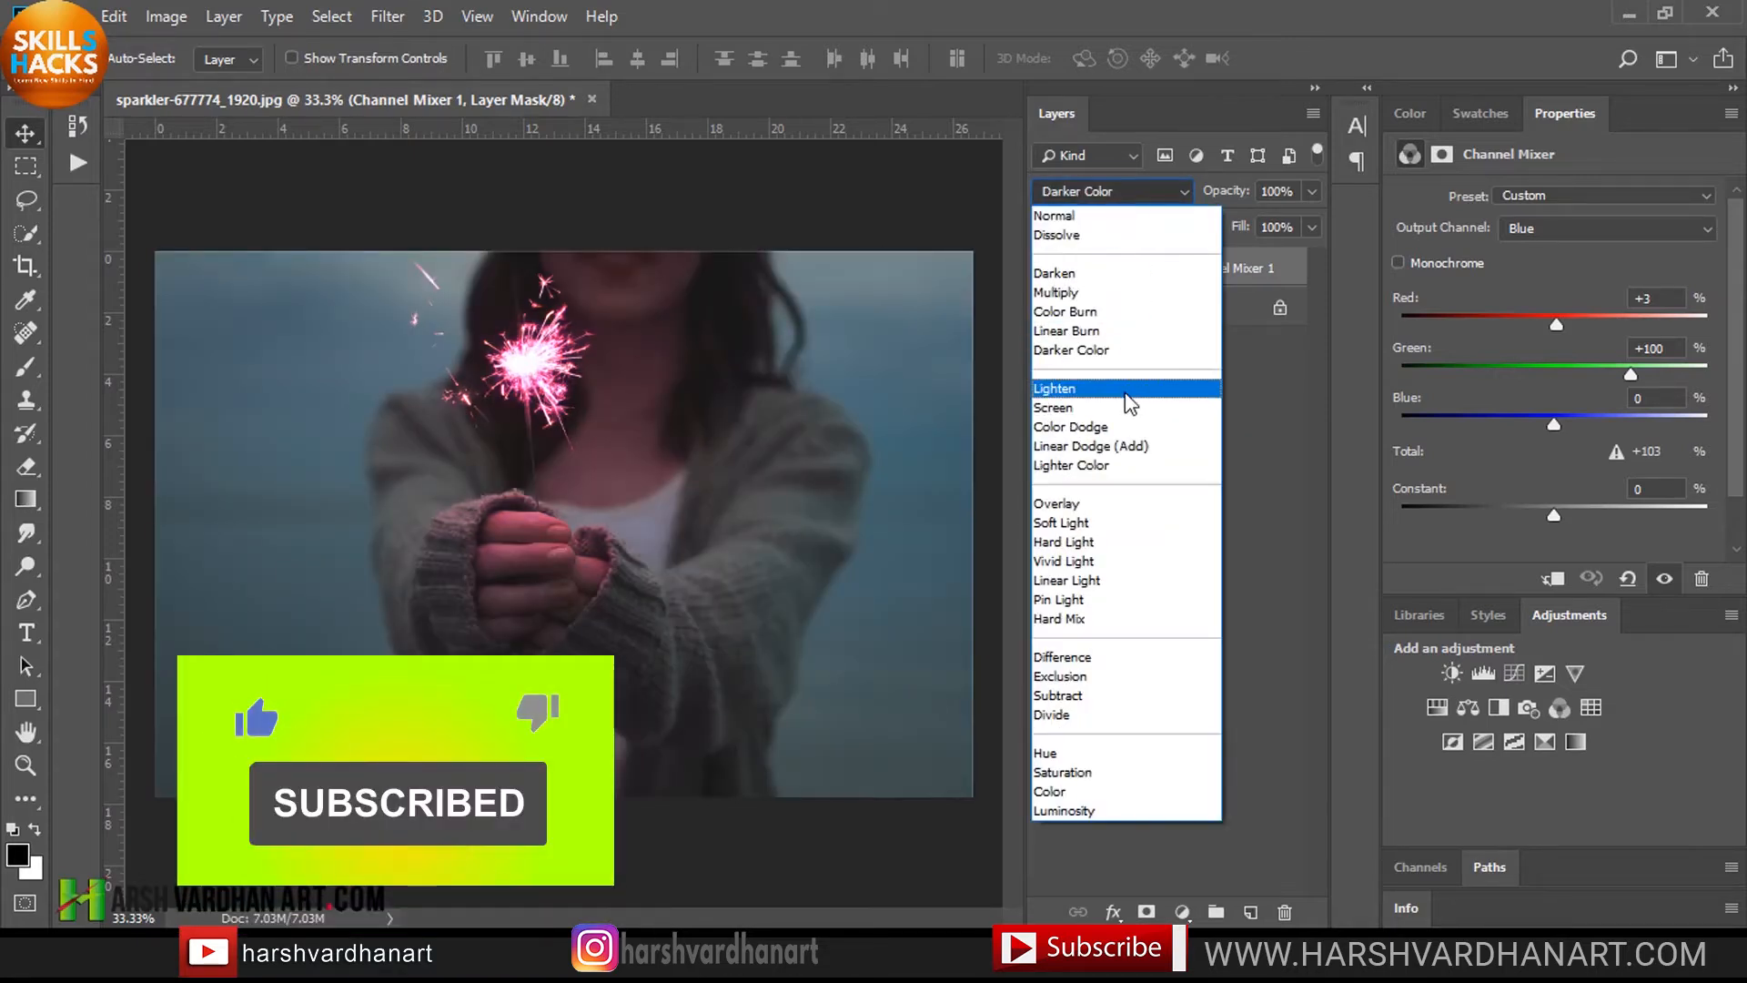
{"action": "left_click", "coordinate": [1102, 505]}
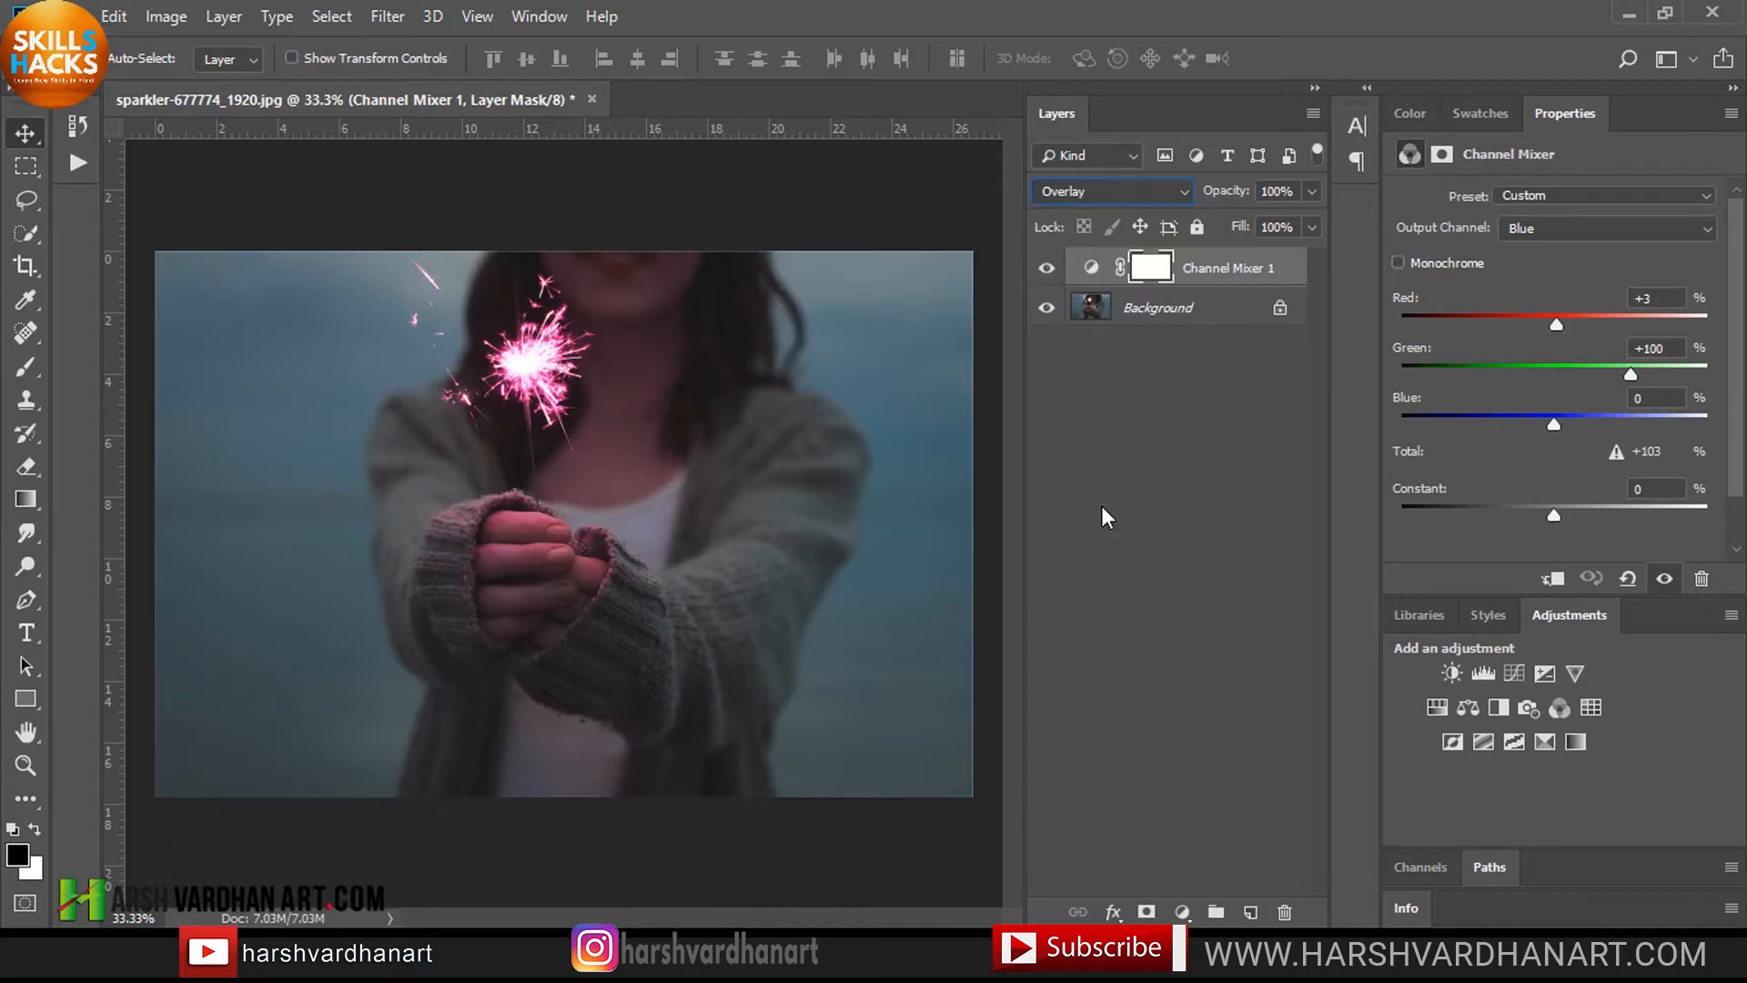
{"action": "left_click", "coordinate": [1049, 269]}
{"action": "left_click", "coordinate": [1050, 271]}
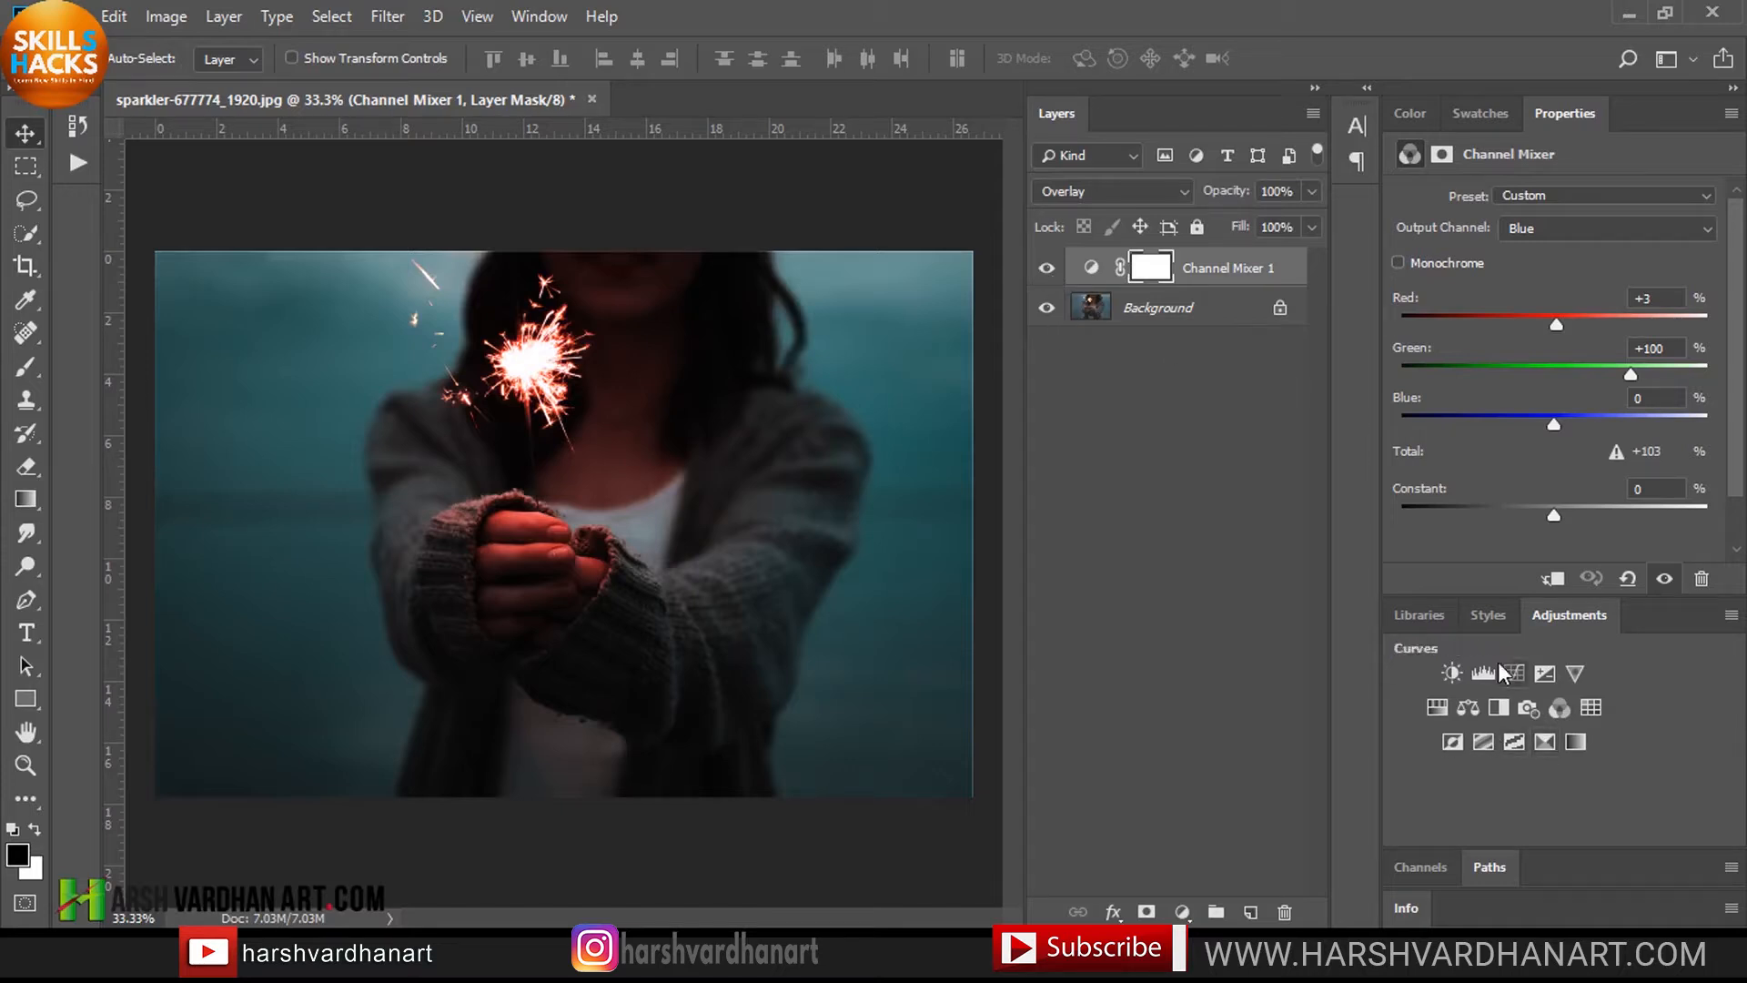
Step: Add a Selective Color adjustment layer and set Reds to Cyan -7%, Magenta -2%, Yellow +4% and Black -2%
{"action": "left_click", "coordinate": [1545, 743]}
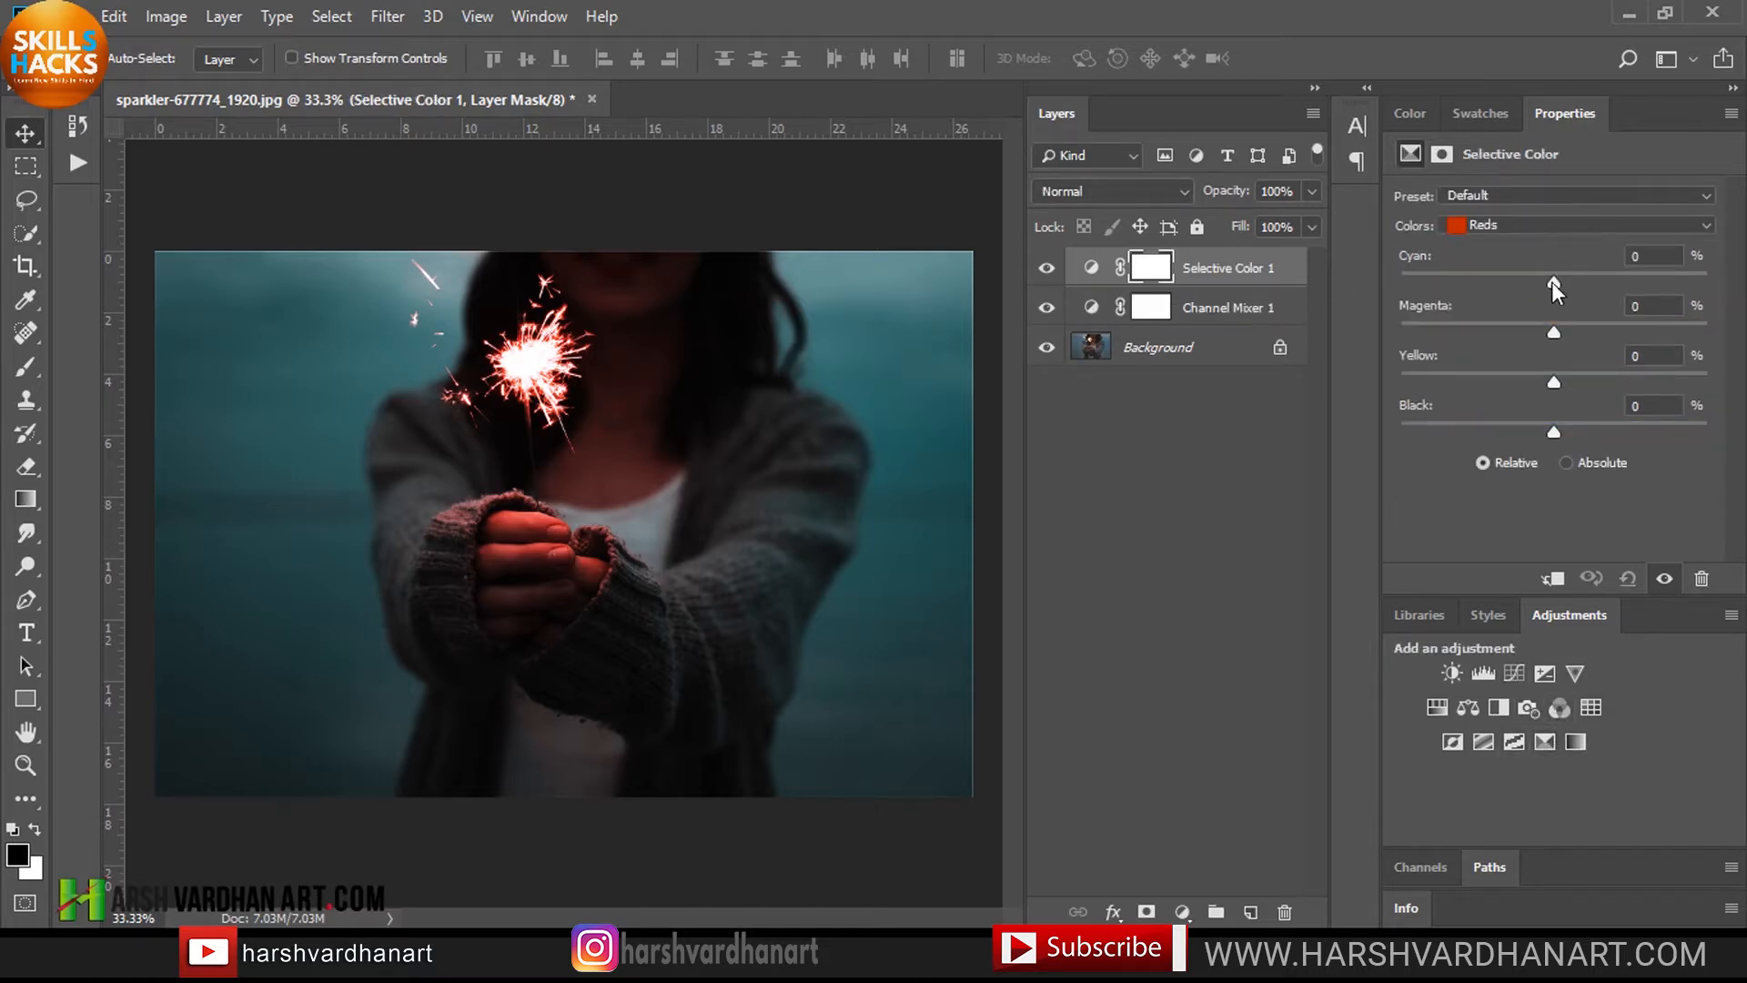
{"action": "left_click_drag", "start_coordinate": [1554, 282], "coordinate": [1553, 329]}
{"action": "left_click_drag", "start_coordinate": [1554, 431], "coordinate": [1559, 384]}
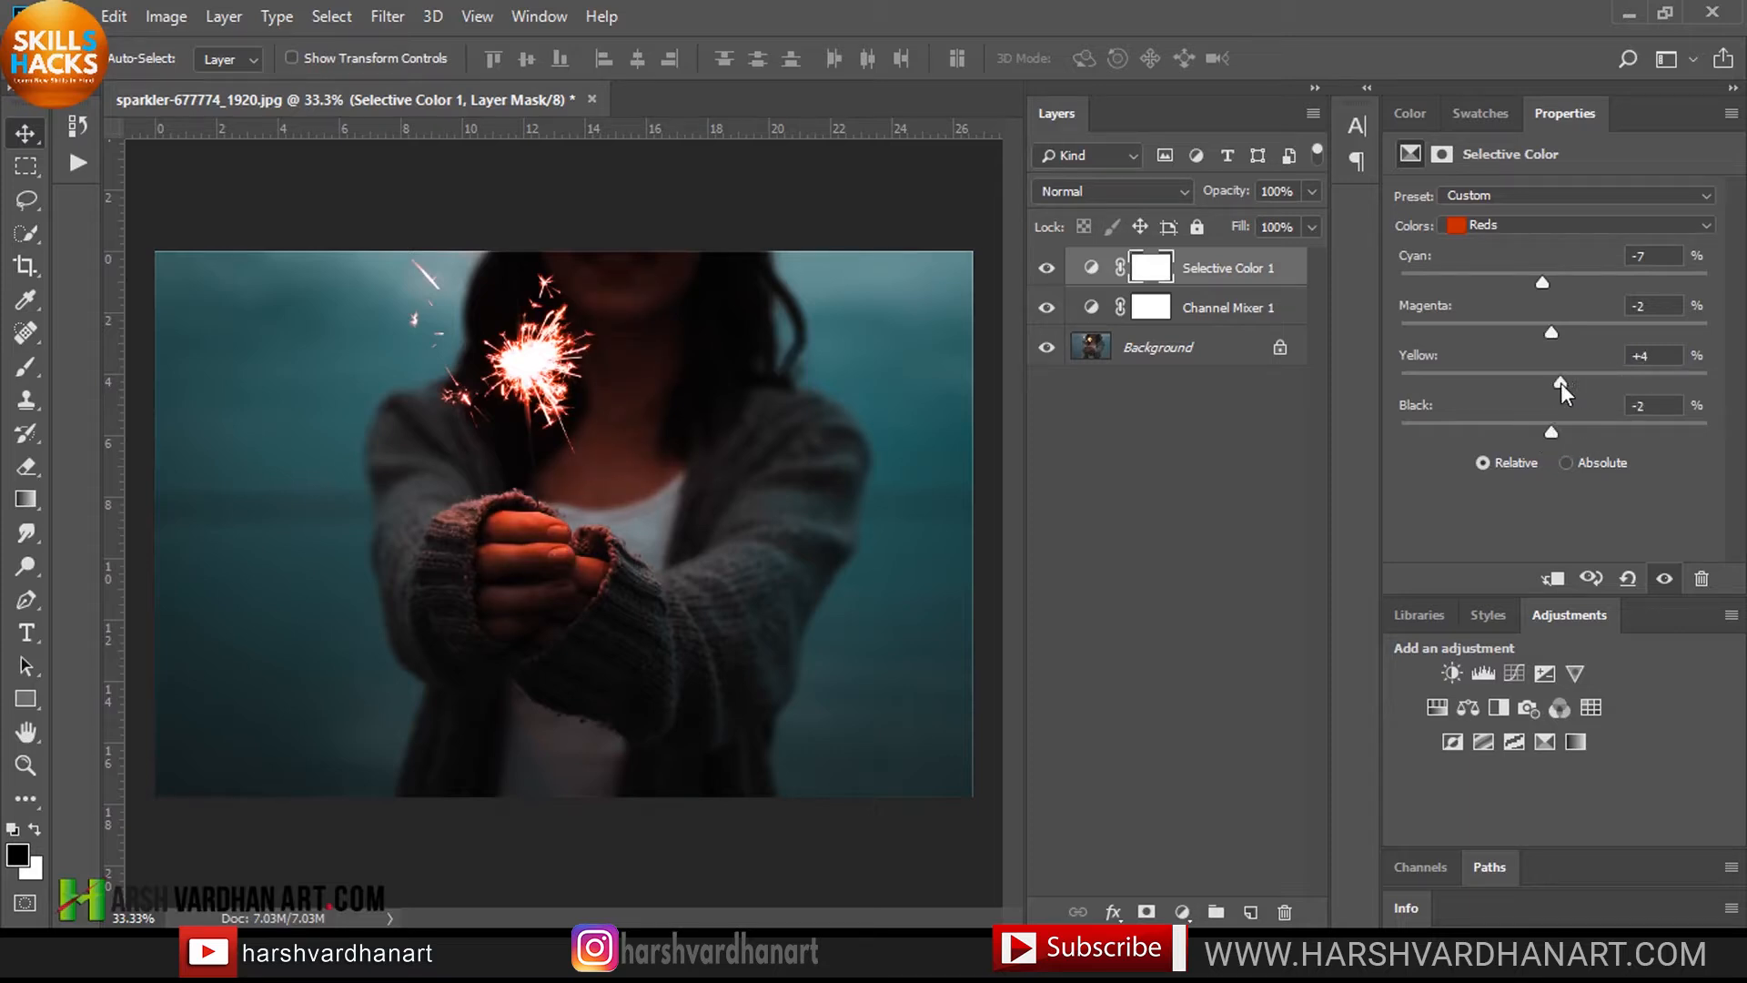
Step: For Cyans in the Selective Color adjustment, set Cyan to +60% and Magenta to +23%, and adjust Yellow and Black
{"action": "left_click", "coordinate": [1529, 224]}
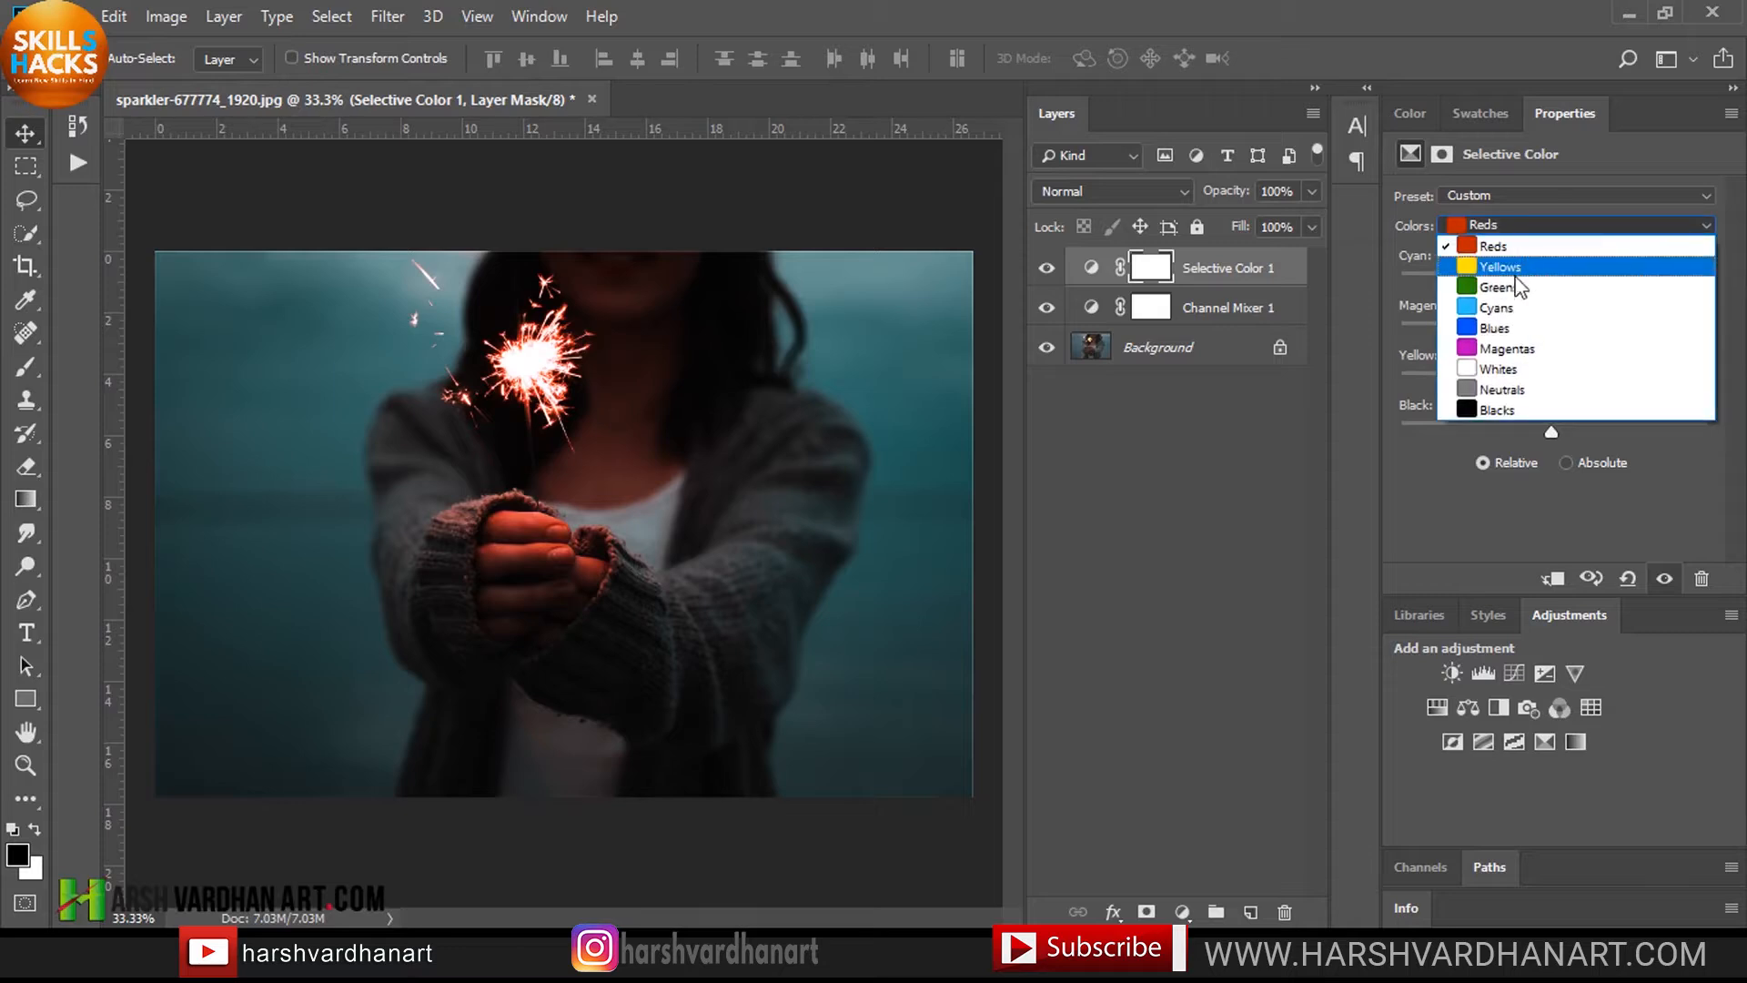
{"action": "left_click", "coordinate": [1509, 310]}
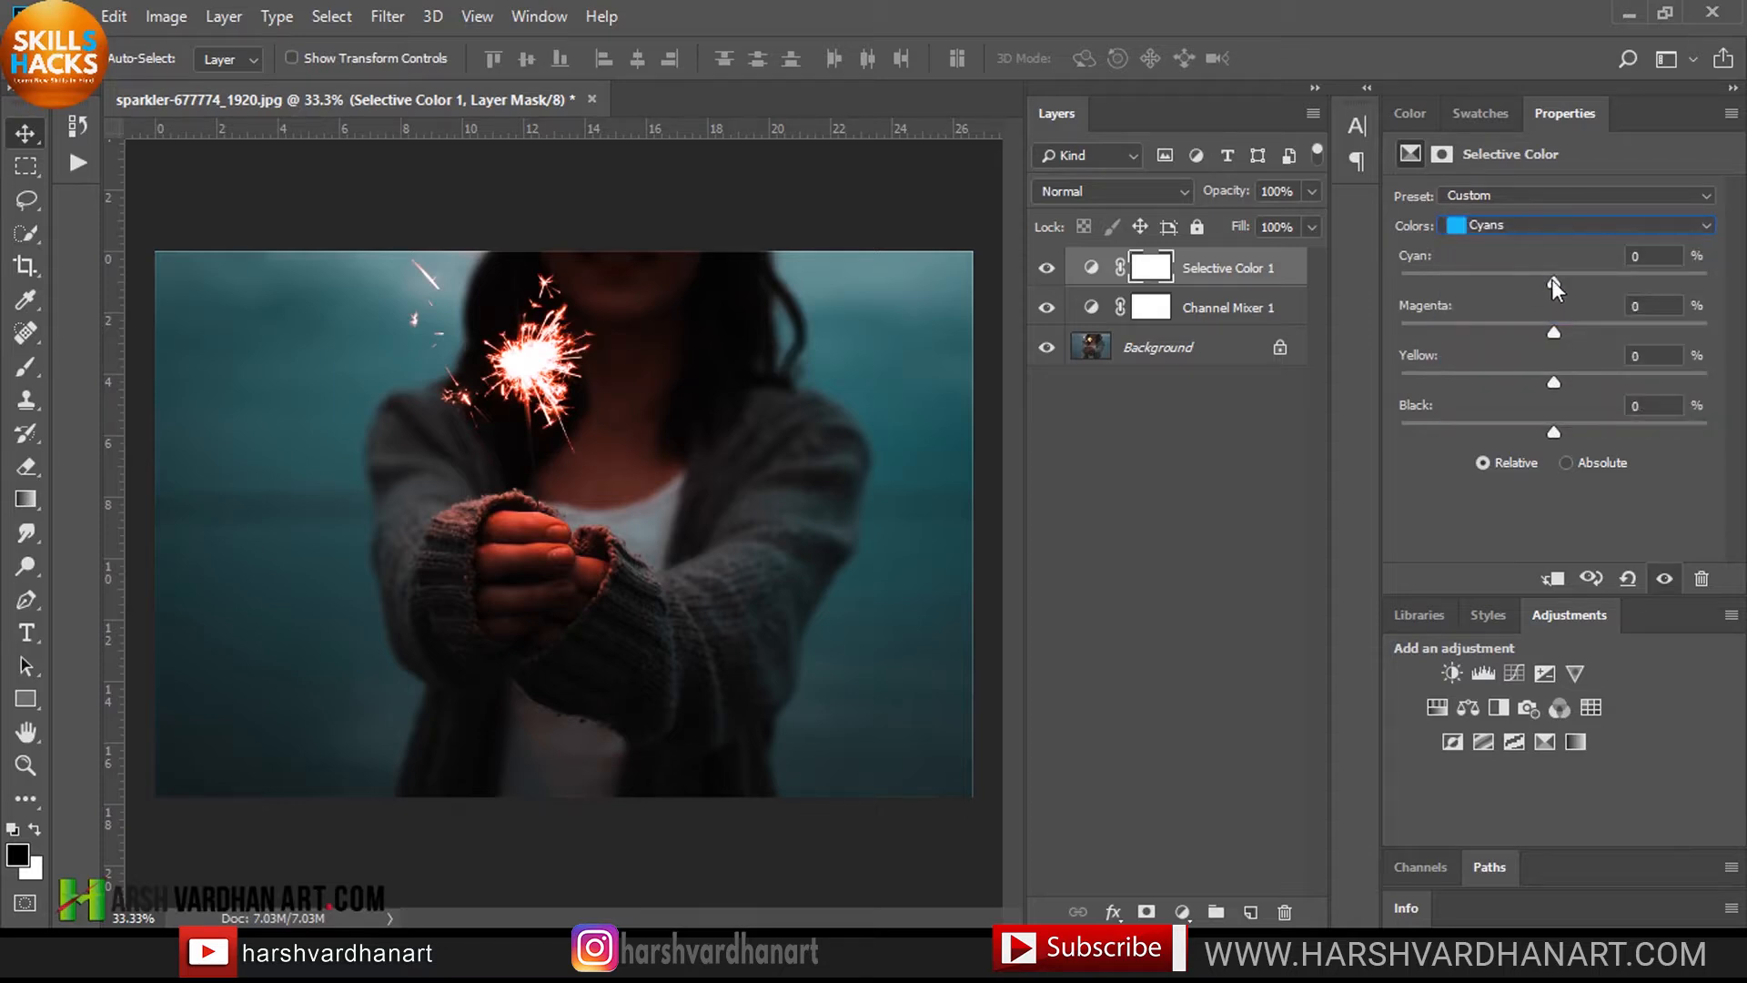
{"action": "left_click_drag", "start_coordinate": [1554, 282], "coordinate": [1643, 282]}
{"action": "left_click_drag", "start_coordinate": [1554, 334], "coordinate": [1556, 330]}
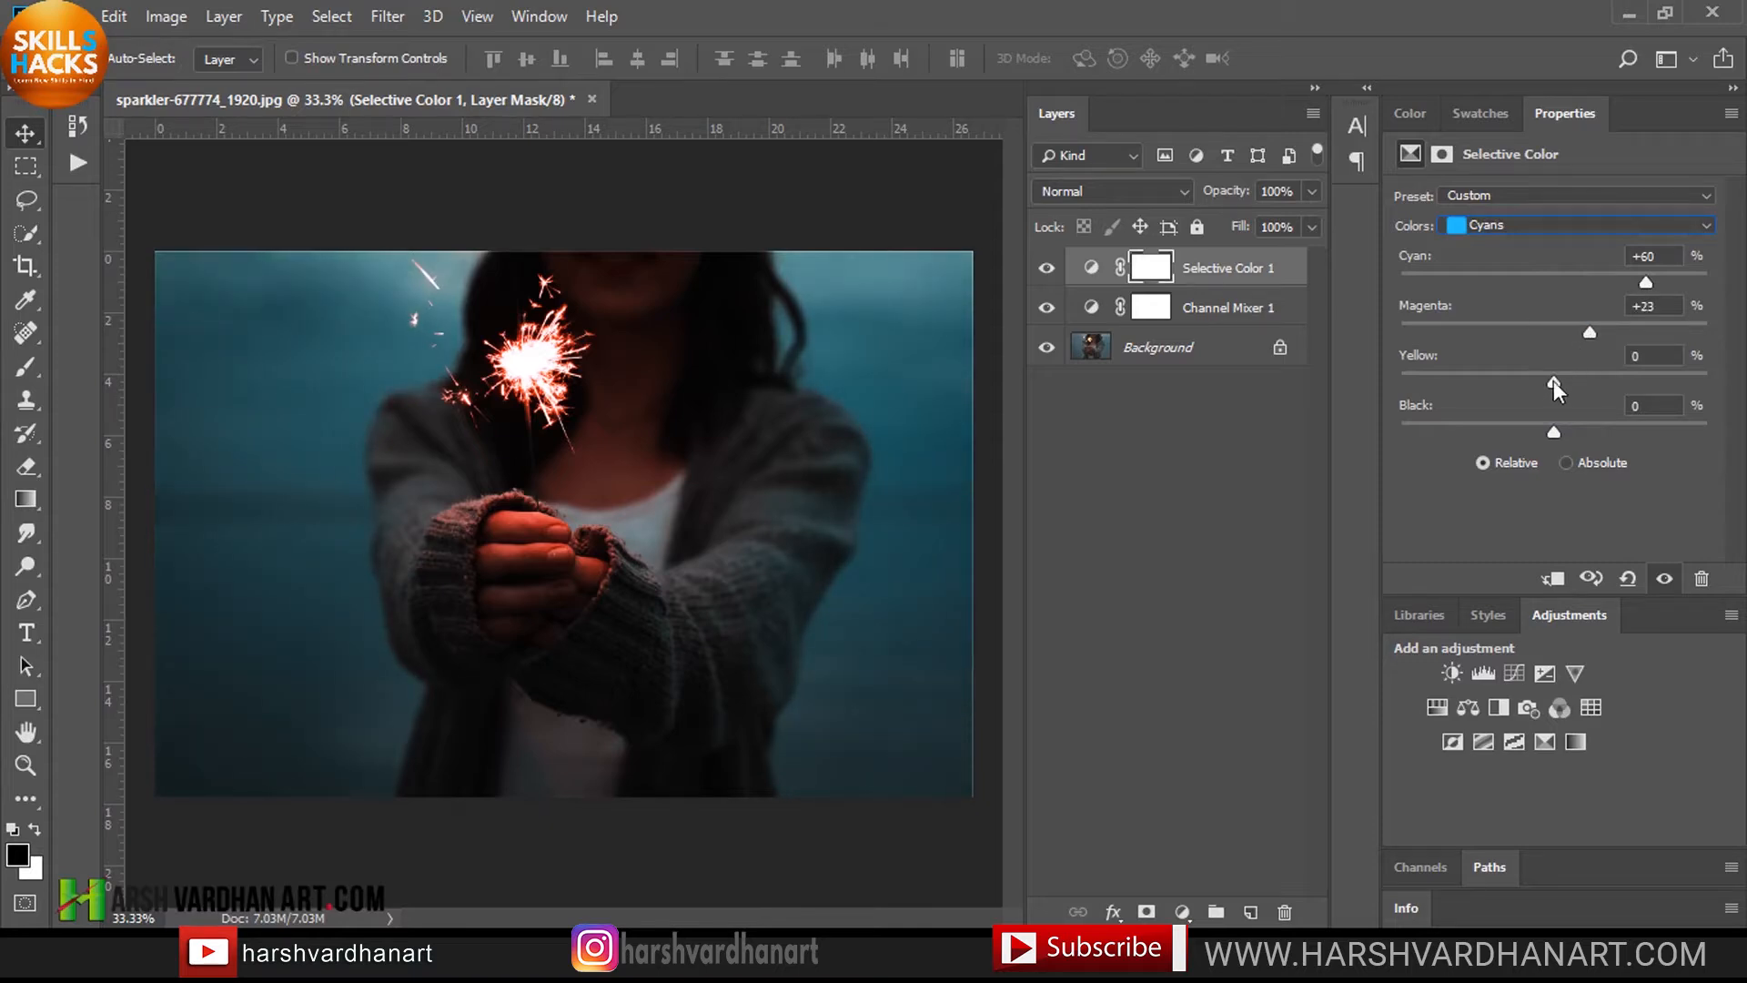
{"action": "left_click_drag", "start_coordinate": [1554, 380], "coordinate": [1576, 434]}
Step: For Blues in the Selective Color adjustment, set Cyan to +34% and Magenta to about +62%, and adjust Yellow and Black
{"action": "left_click", "coordinate": [1502, 229]}
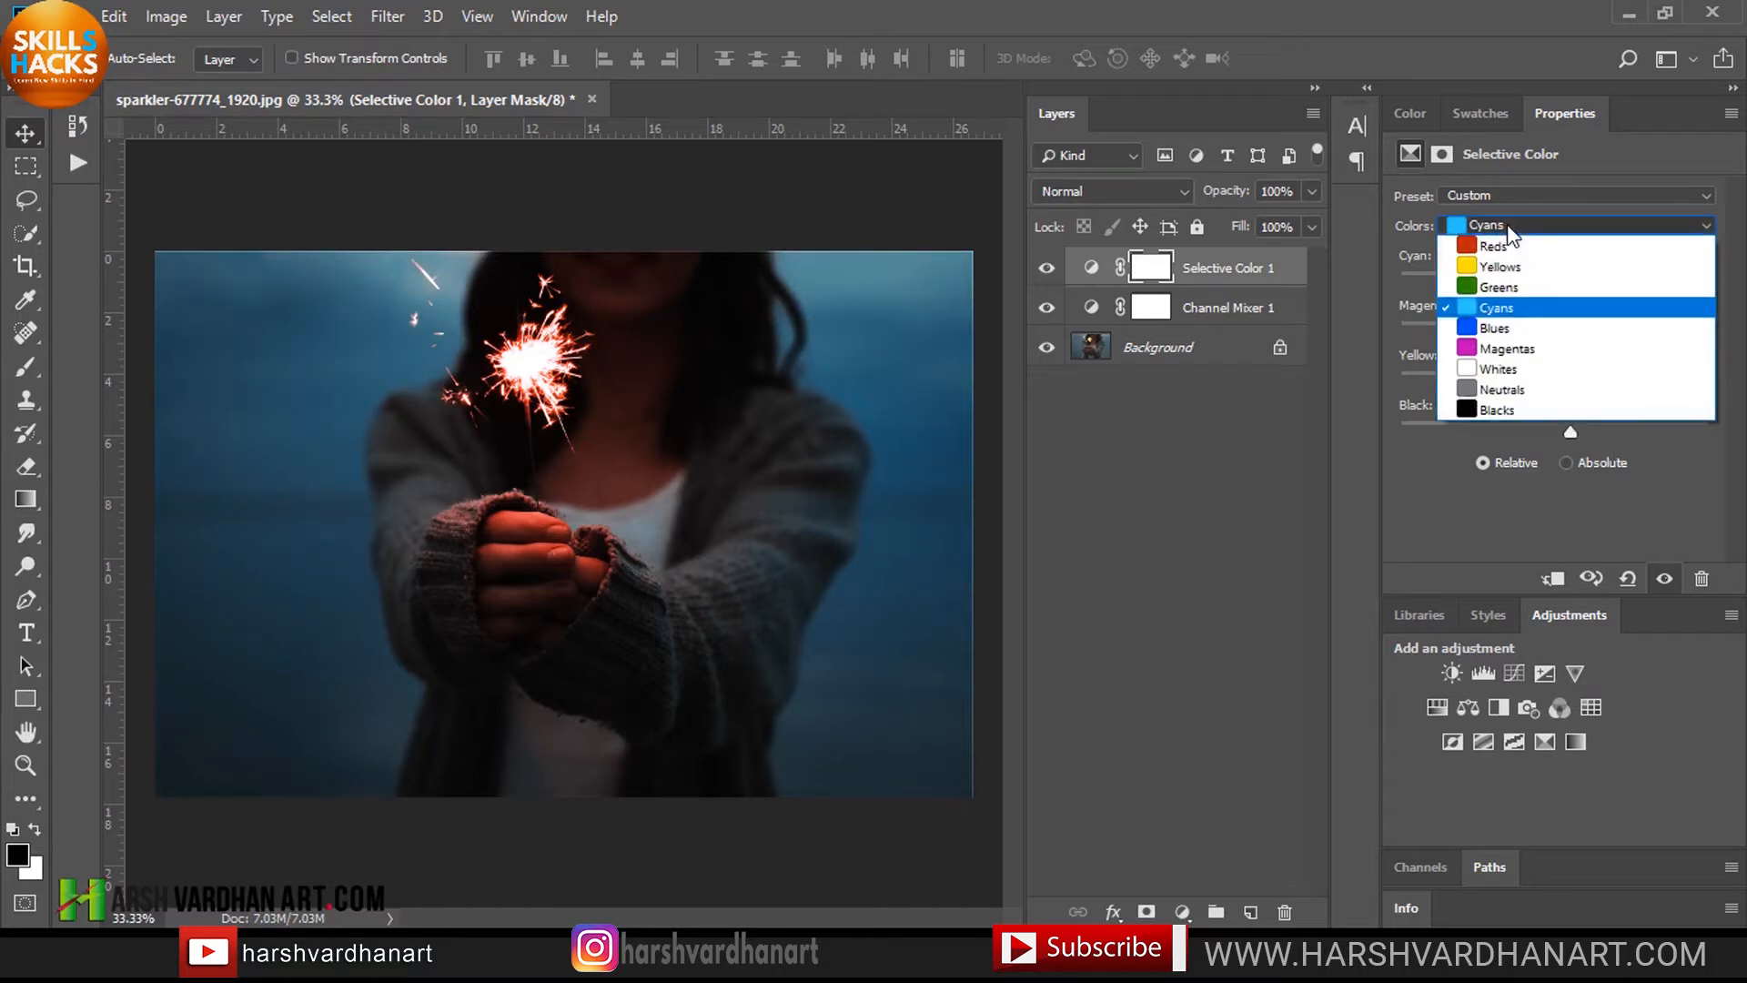
{"action": "left_click", "coordinate": [1488, 330]}
{"action": "left_click_drag", "start_coordinate": [1554, 284], "coordinate": [1469, 271]}
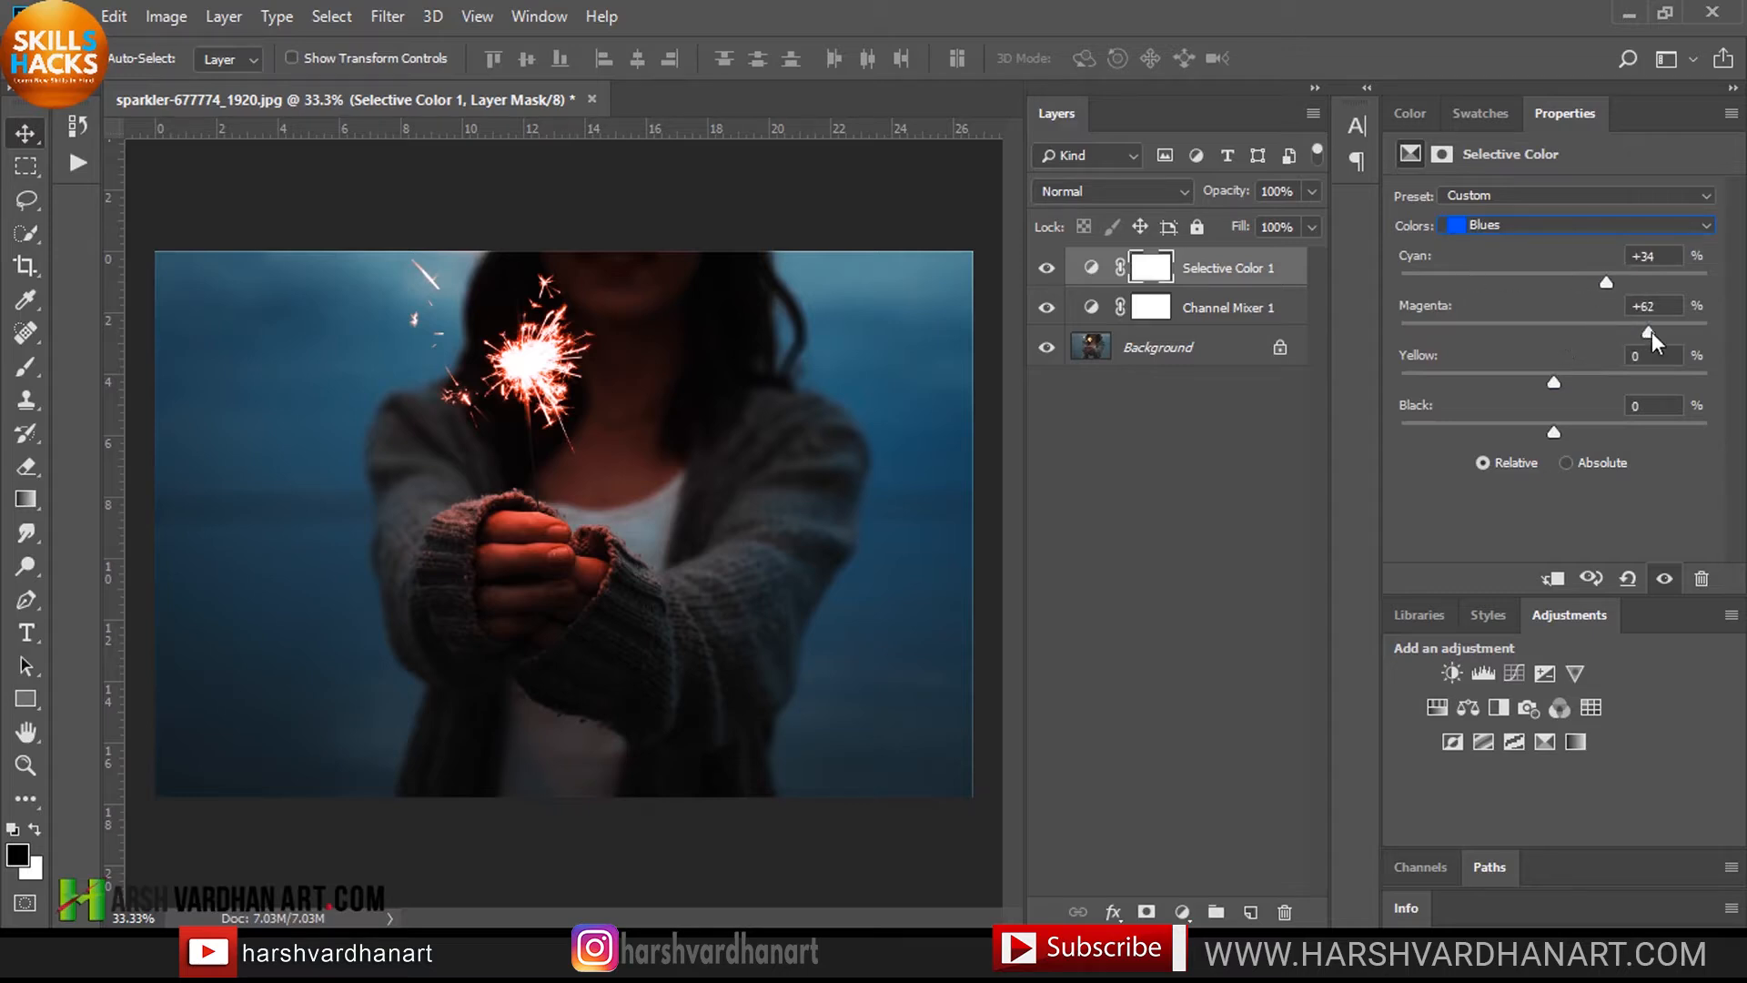
{"action": "left_click_drag", "start_coordinate": [1554, 334], "coordinate": [1520, 431]}
Step: For Neutrals in the Selective Color adjustment, set Cyan +18%, Magenta +7%, Yellow -5% and Black +3%
{"action": "left_click", "coordinate": [1529, 225]}
{"action": "left_click", "coordinate": [1511, 390]}
{"action": "left_click_drag", "start_coordinate": [1555, 283], "coordinate": [1575, 281]}
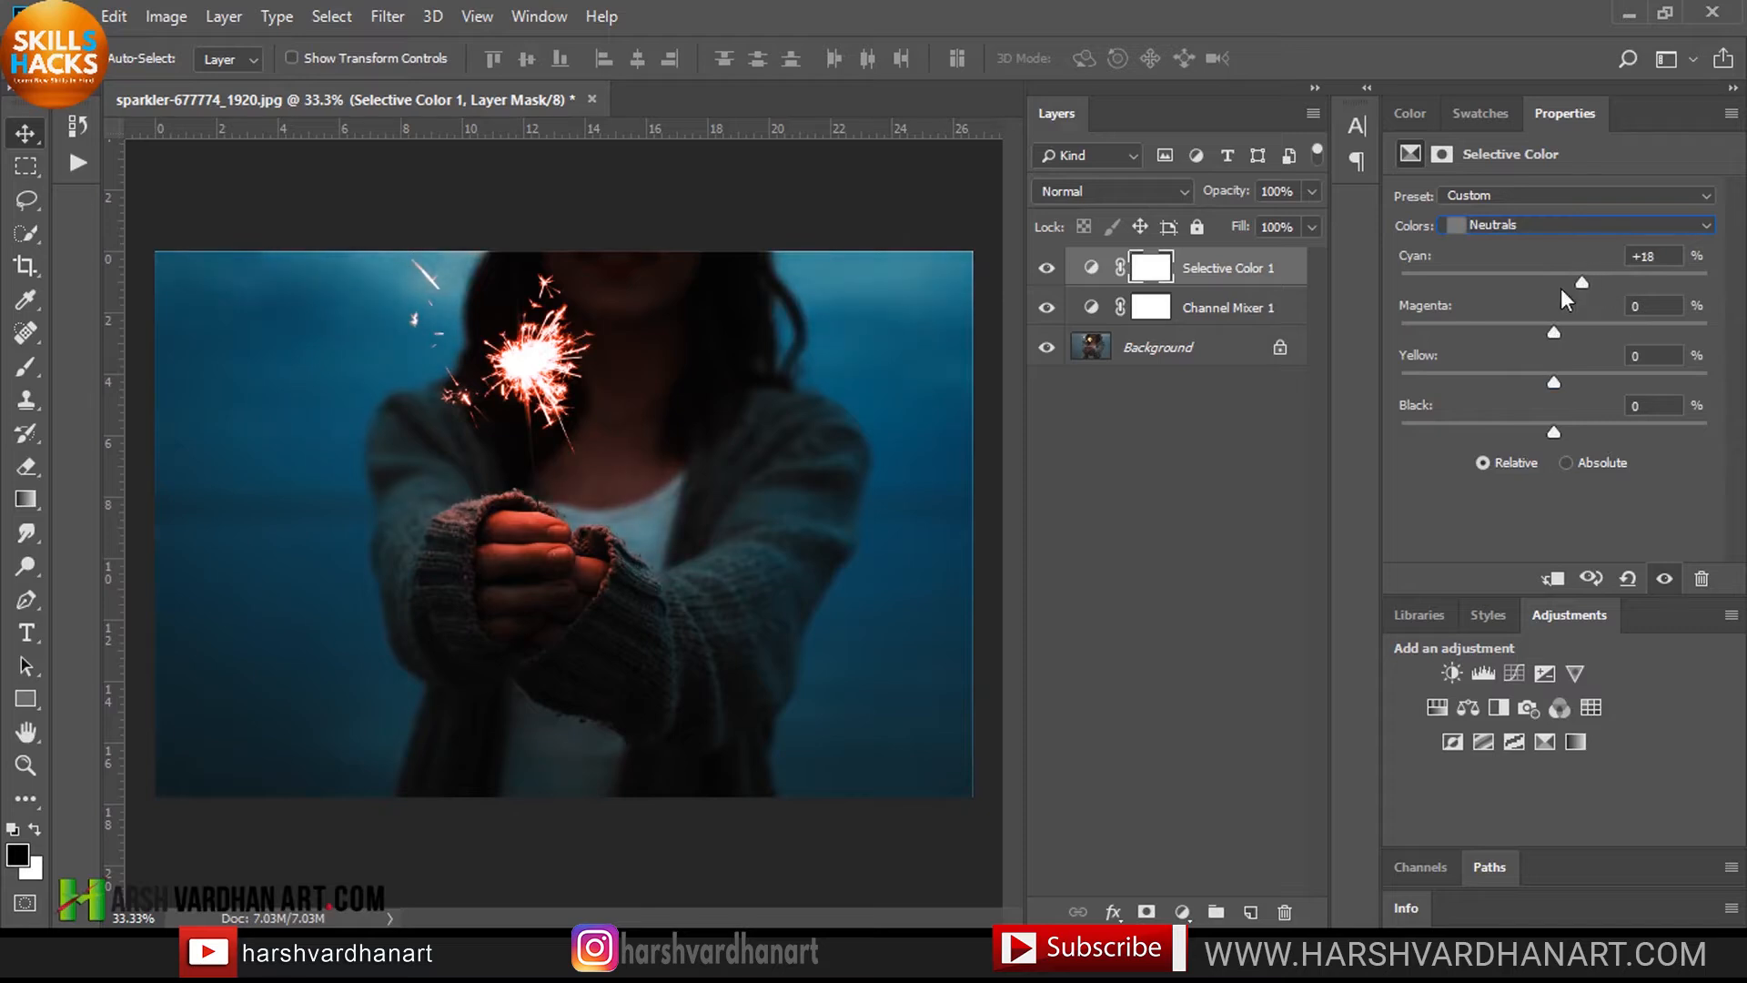
{"action": "mouse_move", "coordinate": [1554, 331]}
{"action": "left_mouse_down"}
{"action": "mouse_move", "coordinate": [1603, 330]}
{"action": "mouse_move", "coordinate": [1559, 325]}
{"action": "left_mouse_up"}
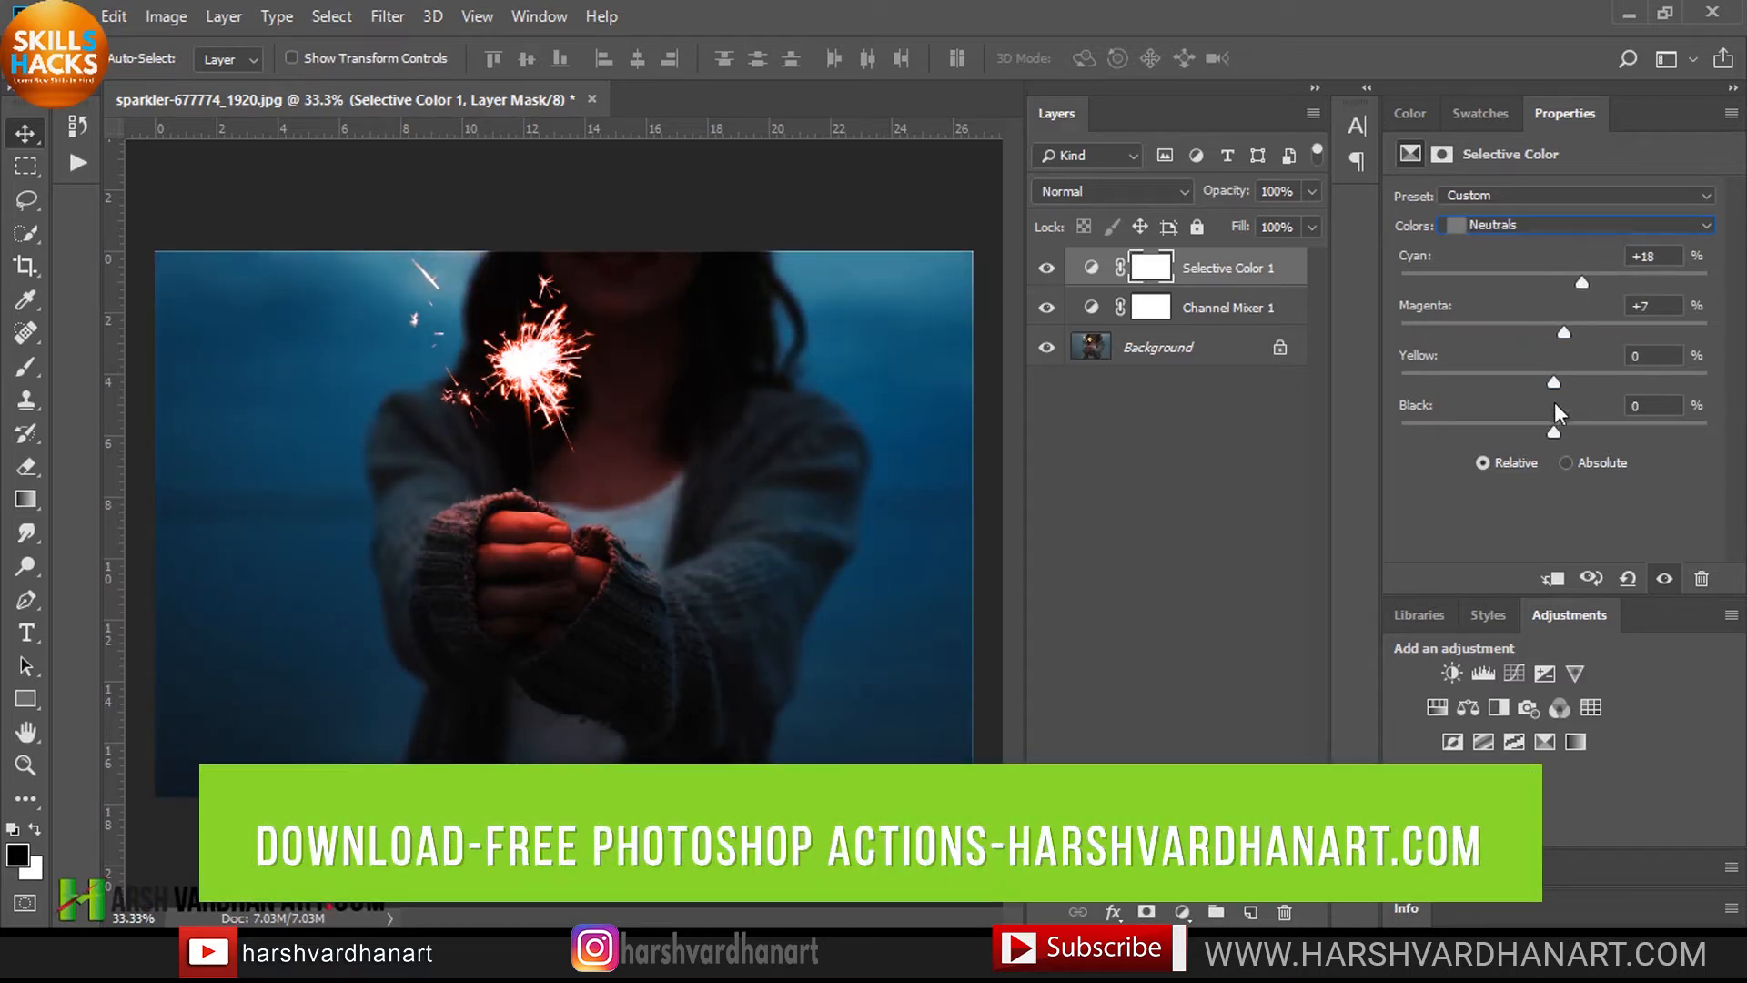
{"action": "mouse_move", "coordinate": [1554, 380]}
{"action": "left_mouse_down"}
{"action": "mouse_move", "coordinate": [1581, 379]}
{"action": "mouse_move", "coordinate": [1542, 373]}
{"action": "left_mouse_up"}
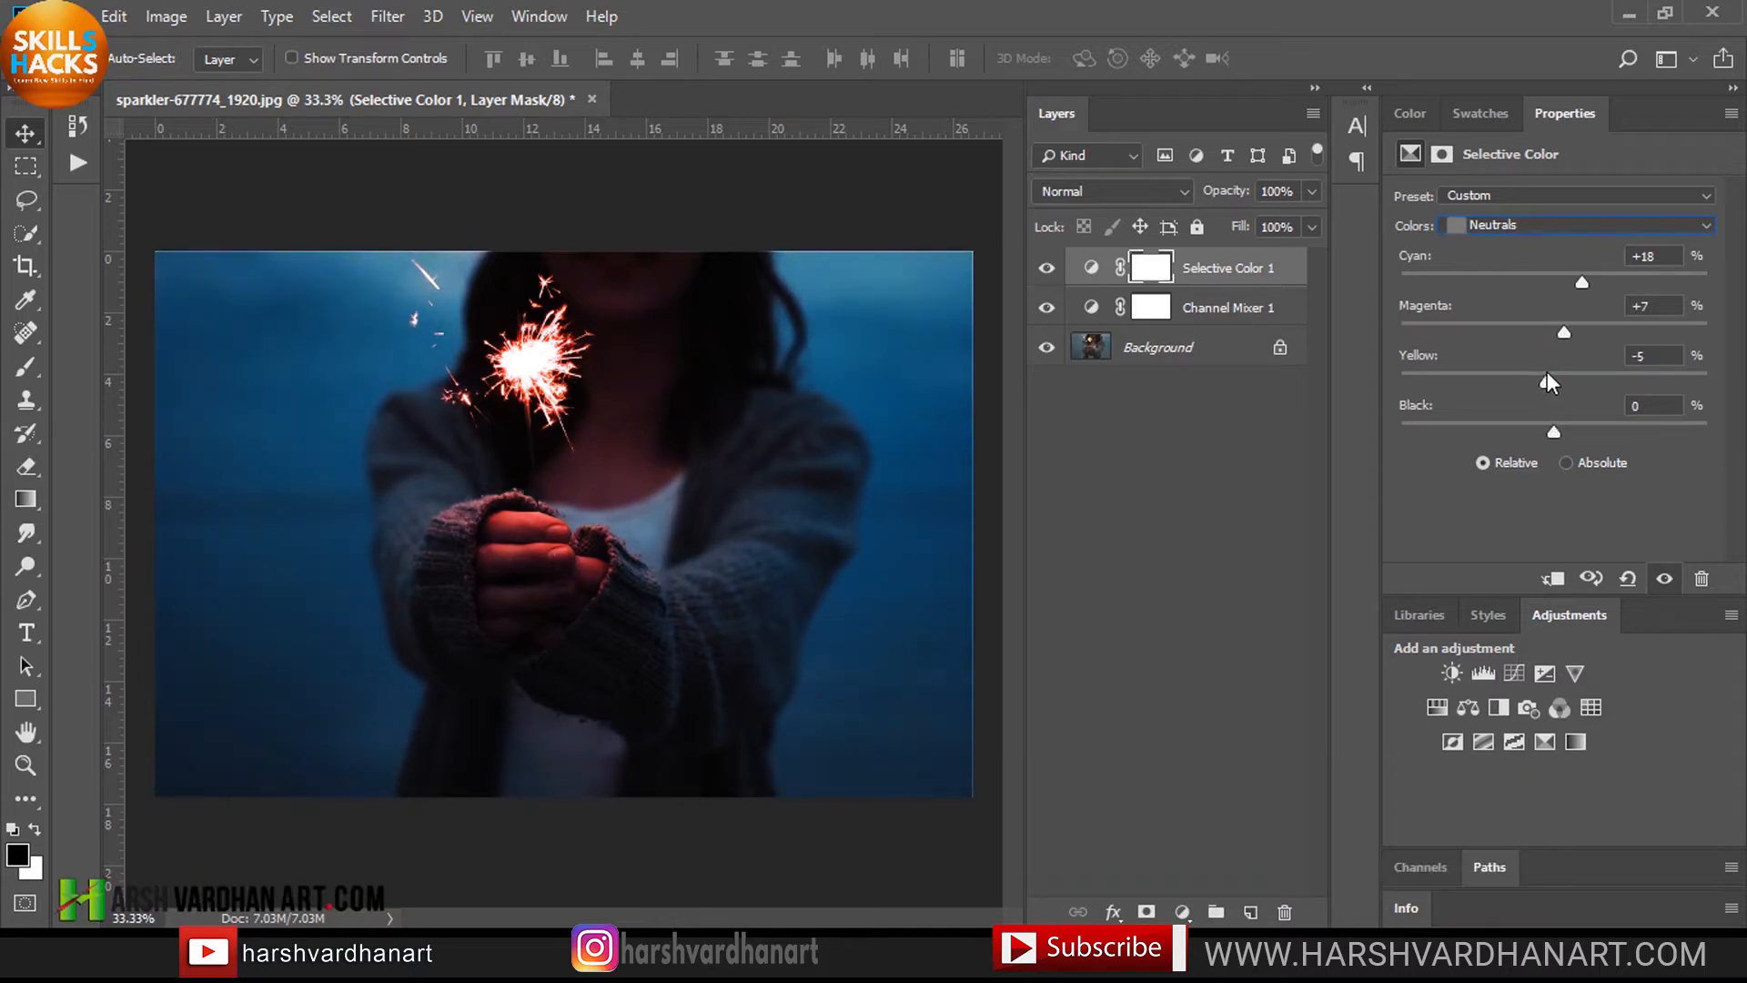
{"action": "mouse_move", "coordinate": [1556, 433]}
{"action": "left_mouse_down"}
{"action": "mouse_move", "coordinate": [1579, 430]}
{"action": "mouse_move", "coordinate": [1558, 434]}
{"action": "left_mouse_up"}
Step: Hide and show the Selective Color layer to compare the image with and without its grading
{"action": "left_click", "coordinate": [1046, 269]}
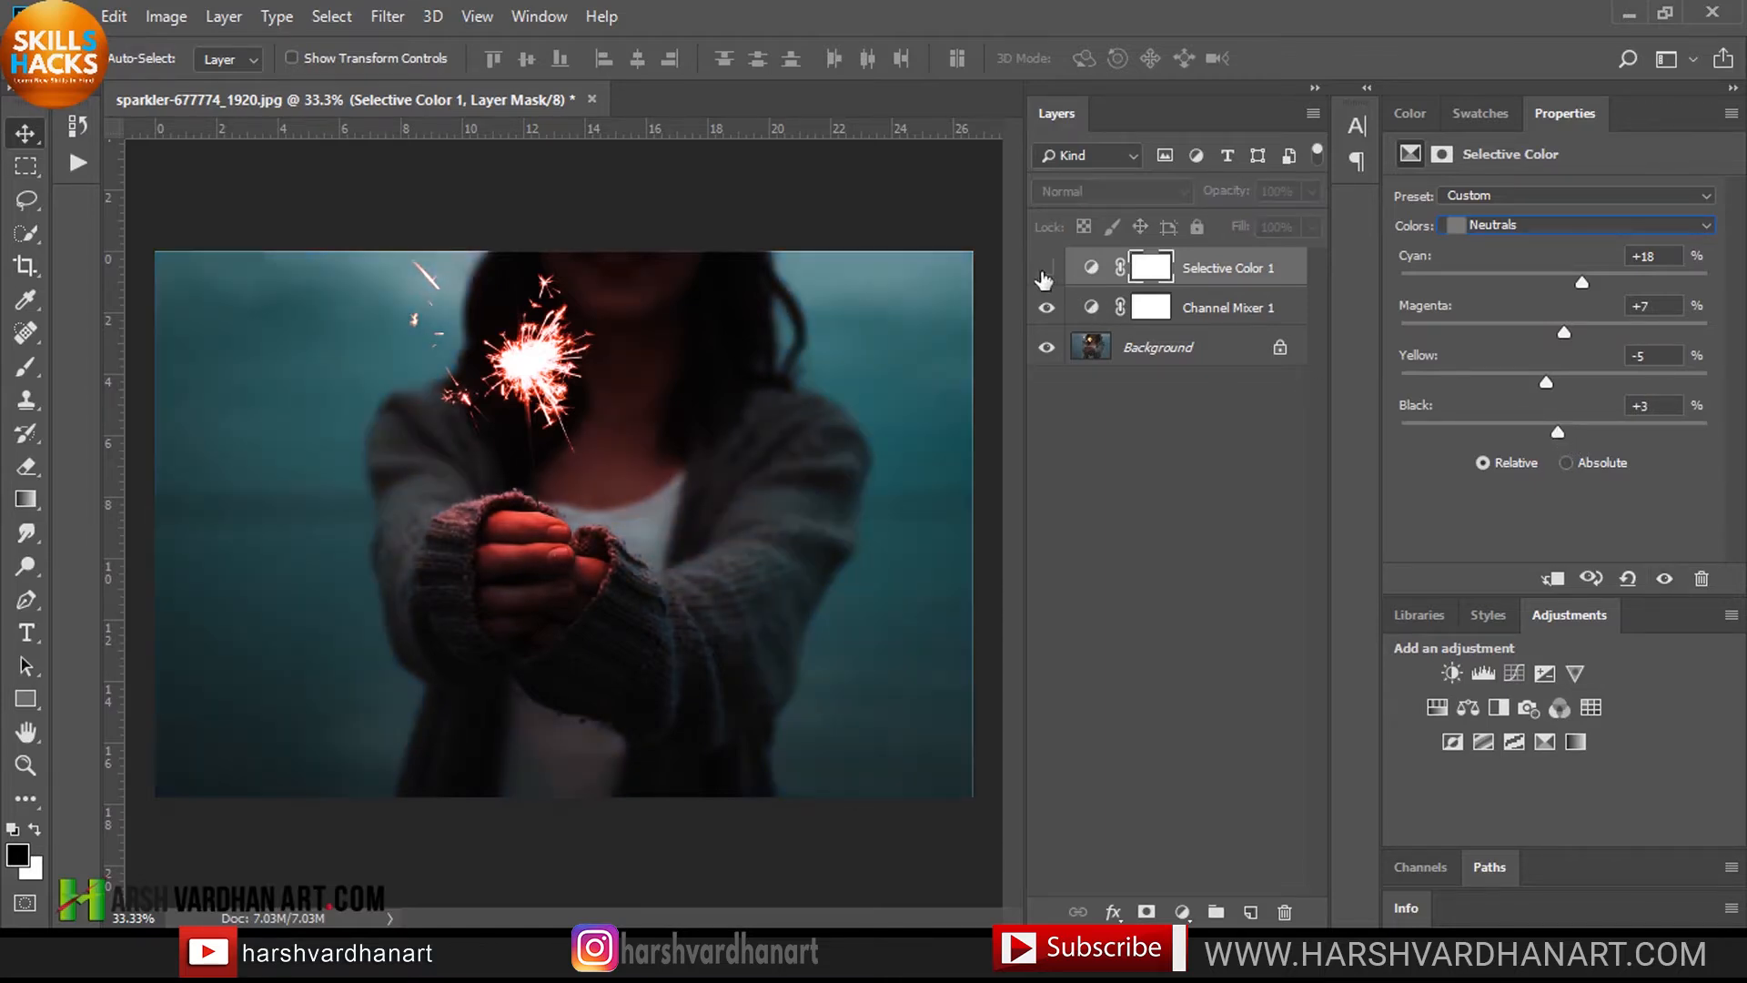
{"action": "left_click", "coordinate": [1046, 269]}
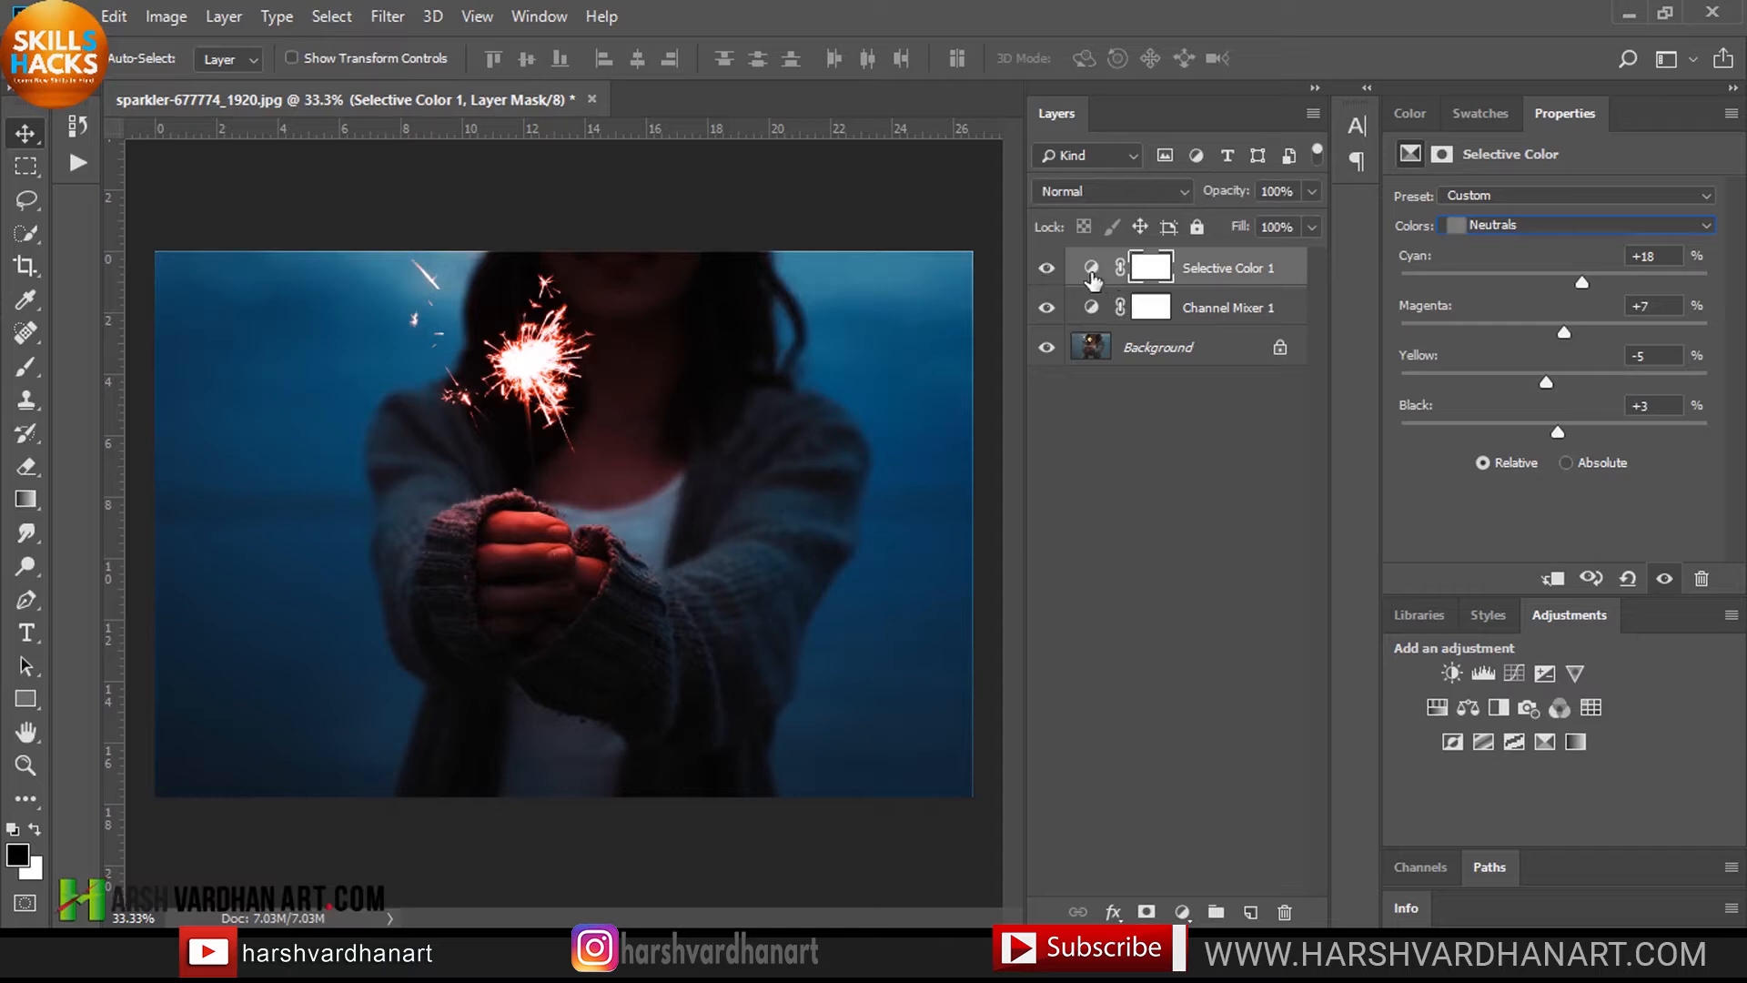
{"action": "left_click", "coordinate": [1092, 273]}
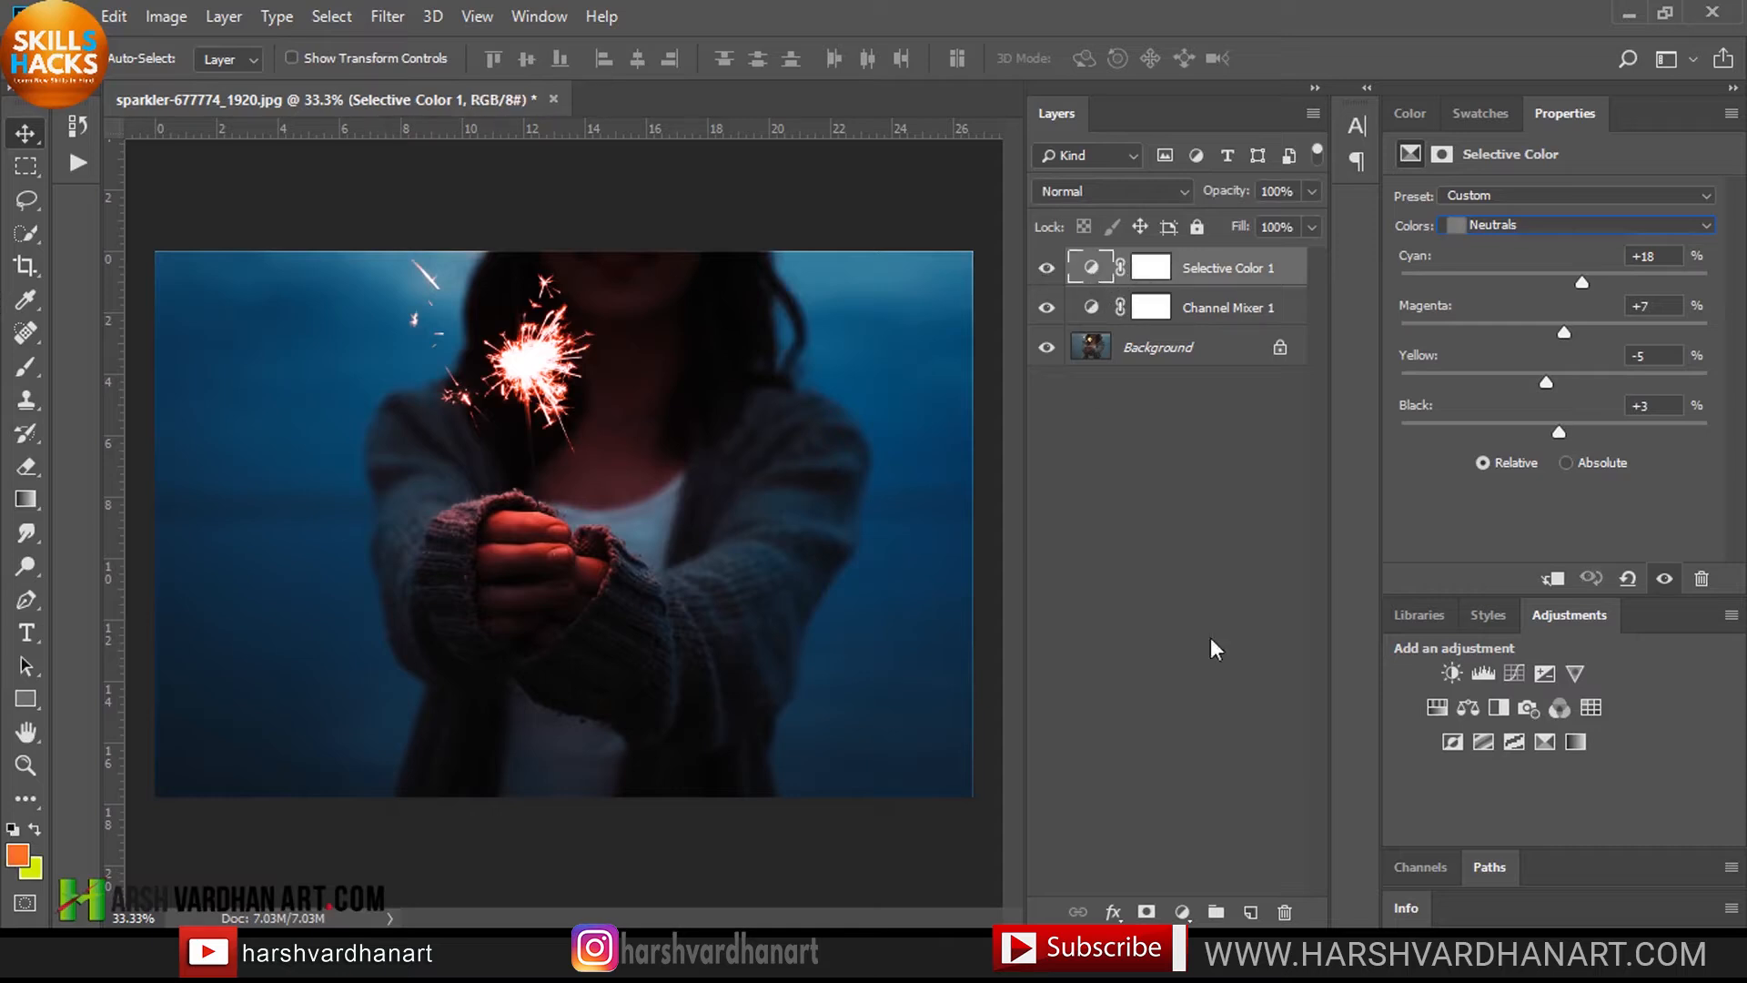
Step: Add a Curves adjustment layer with an S-shaped RGB curve: highlights input 173 to output 180, shadows 89 to 79, black point output 13
{"action": "left_click", "coordinate": [1514, 677]}
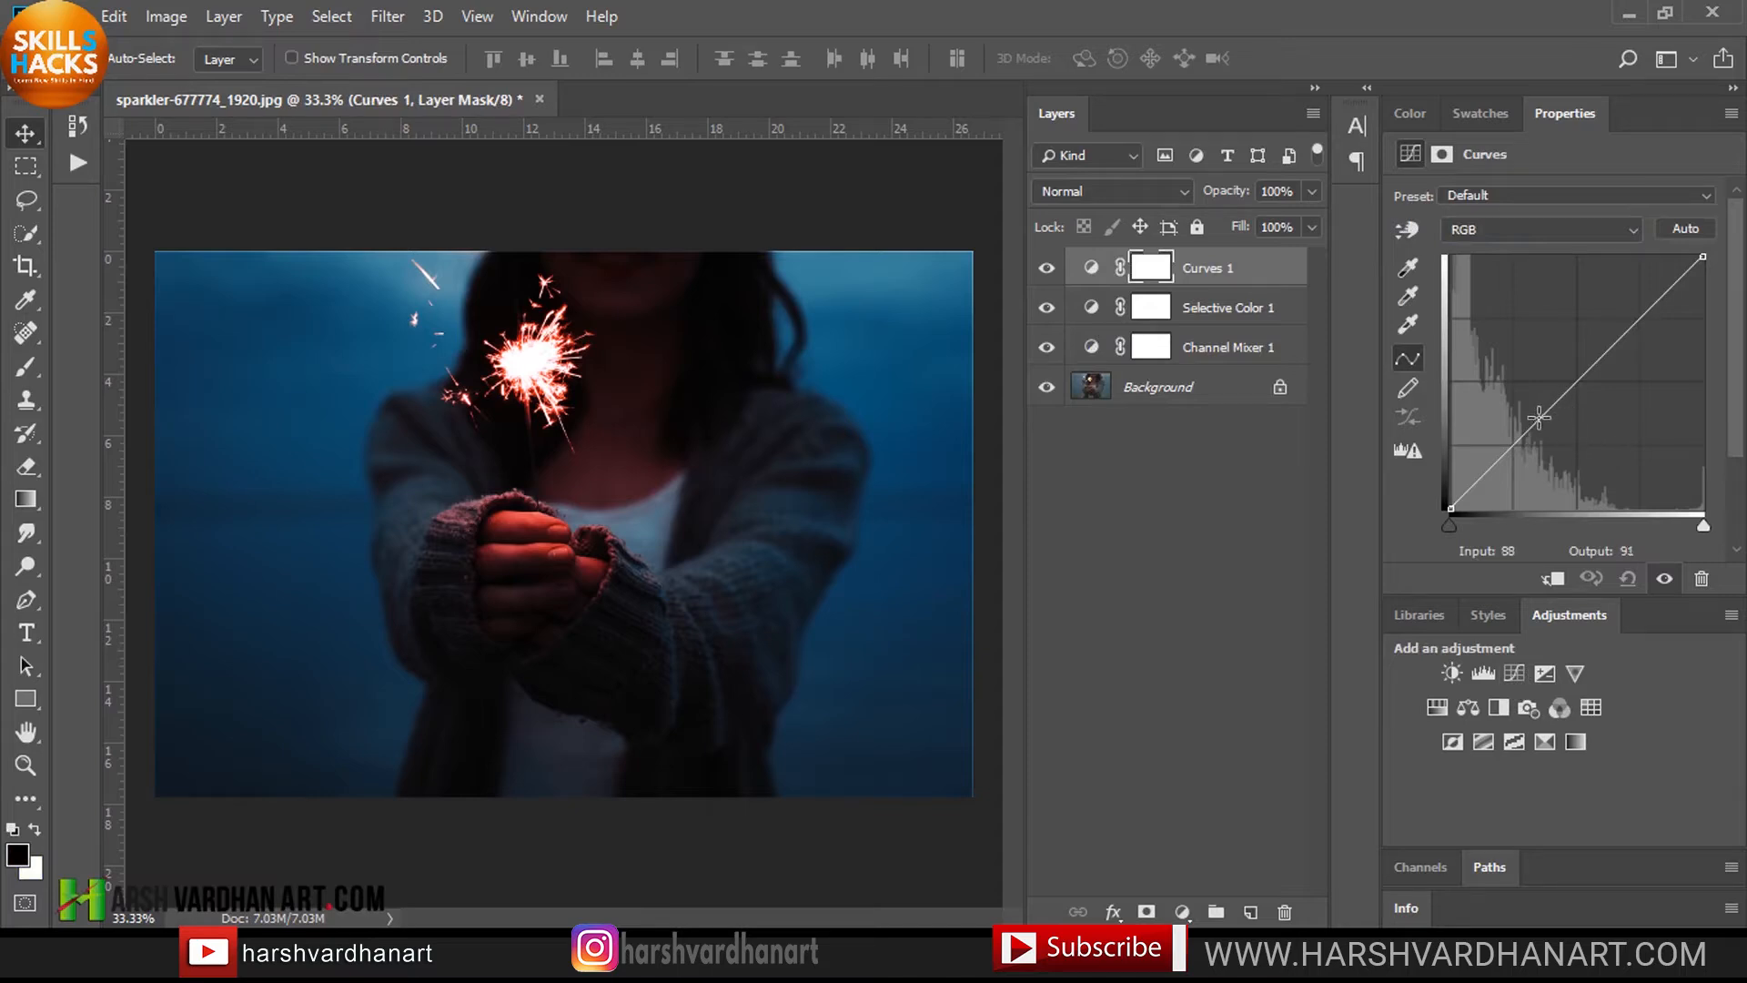
{"action": "left_click_drag", "start_coordinate": [1539, 416], "coordinate": [1538, 426]}
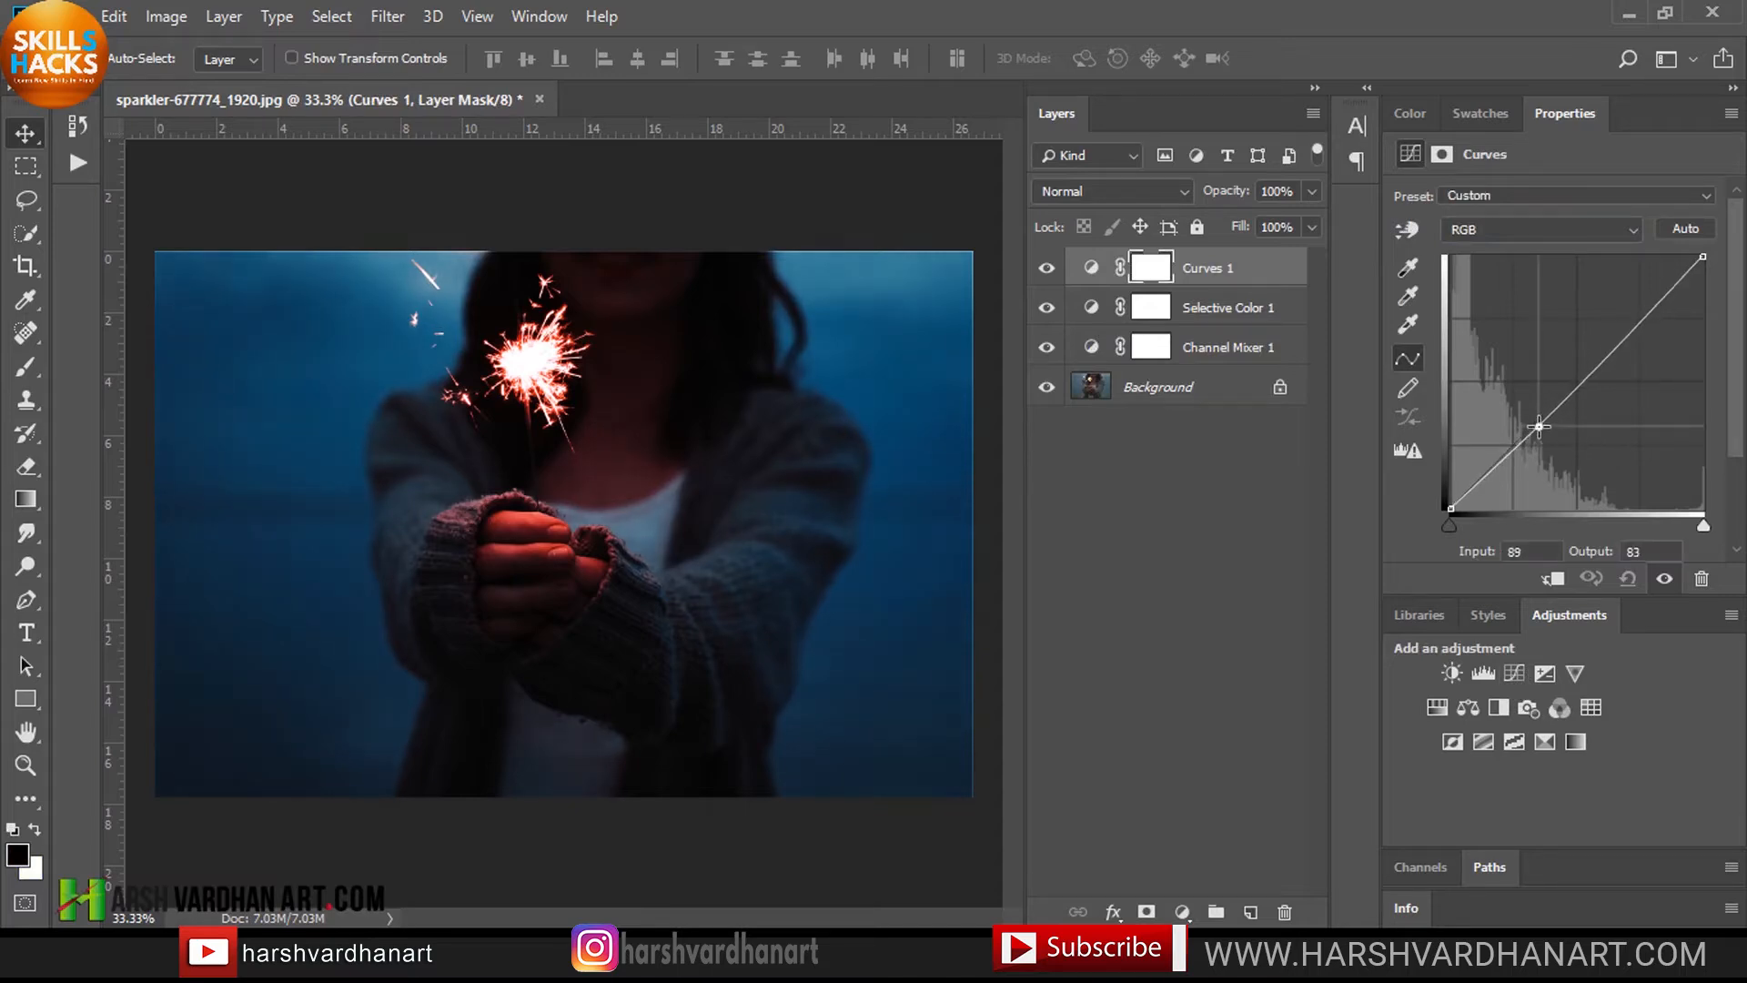
{"action": "left_click", "coordinate": [1618, 346]}
{"action": "left_click_drag", "start_coordinate": [1619, 344], "coordinate": [1621, 331]}
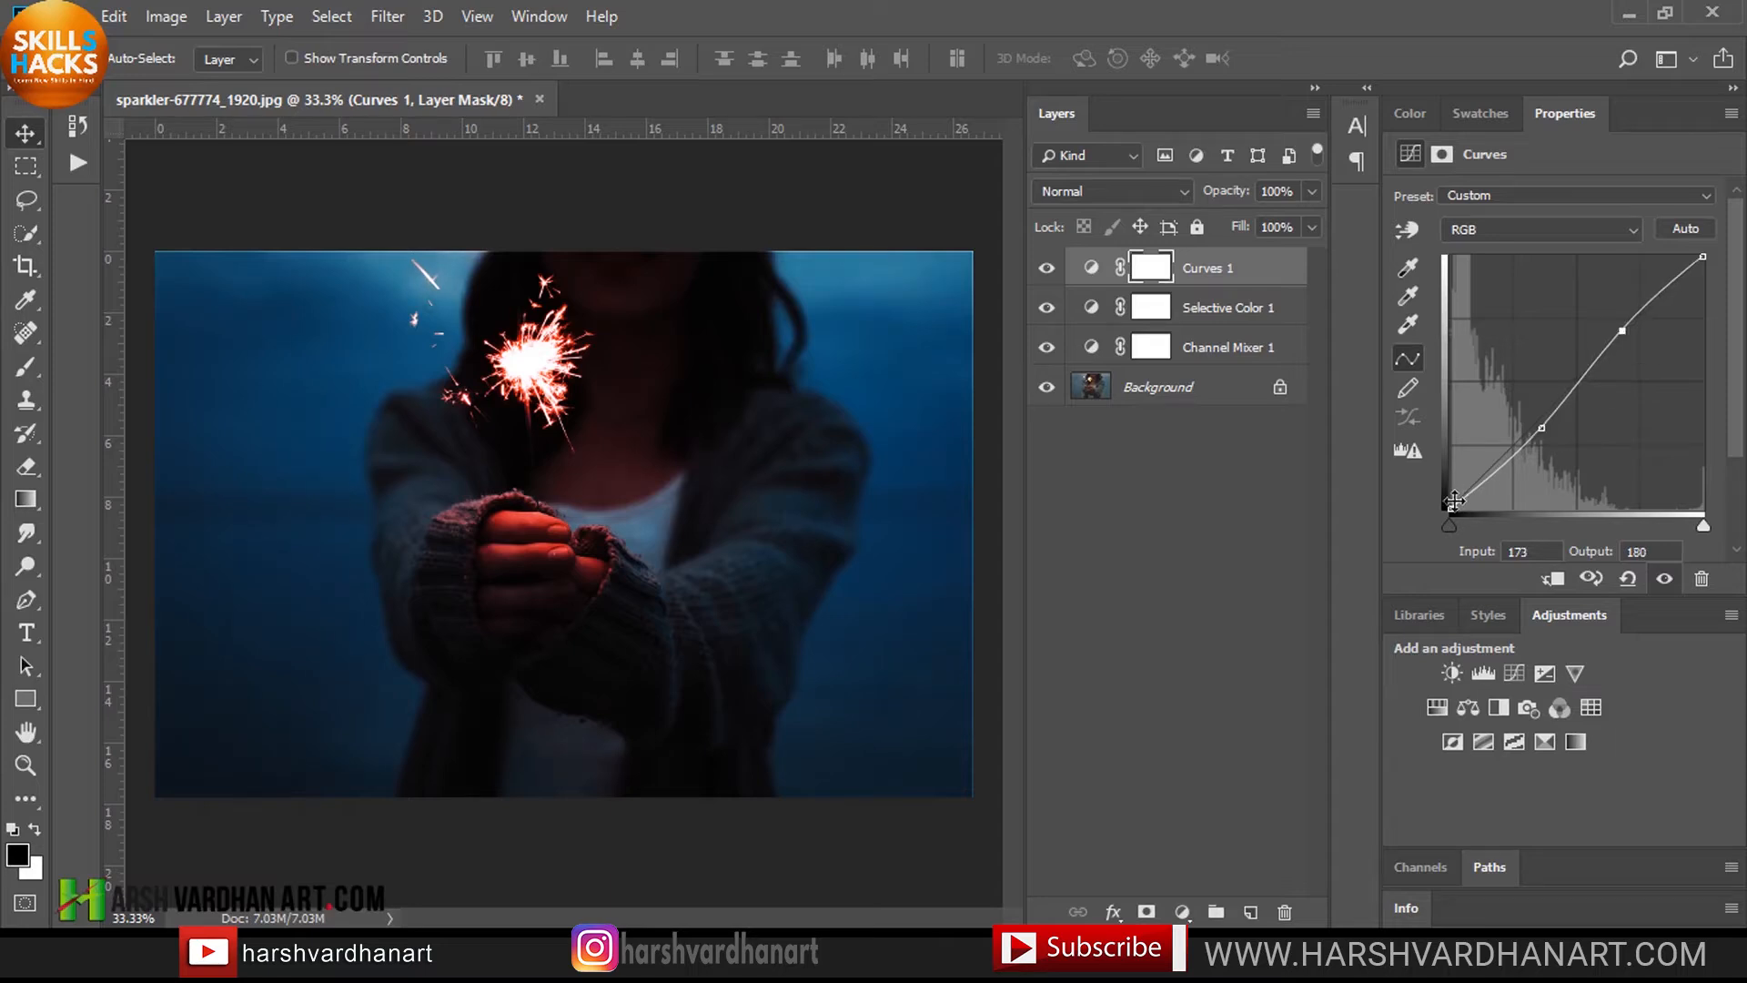
{"action": "left_click_drag", "start_coordinate": [1439, 507], "coordinate": [1433, 499]}
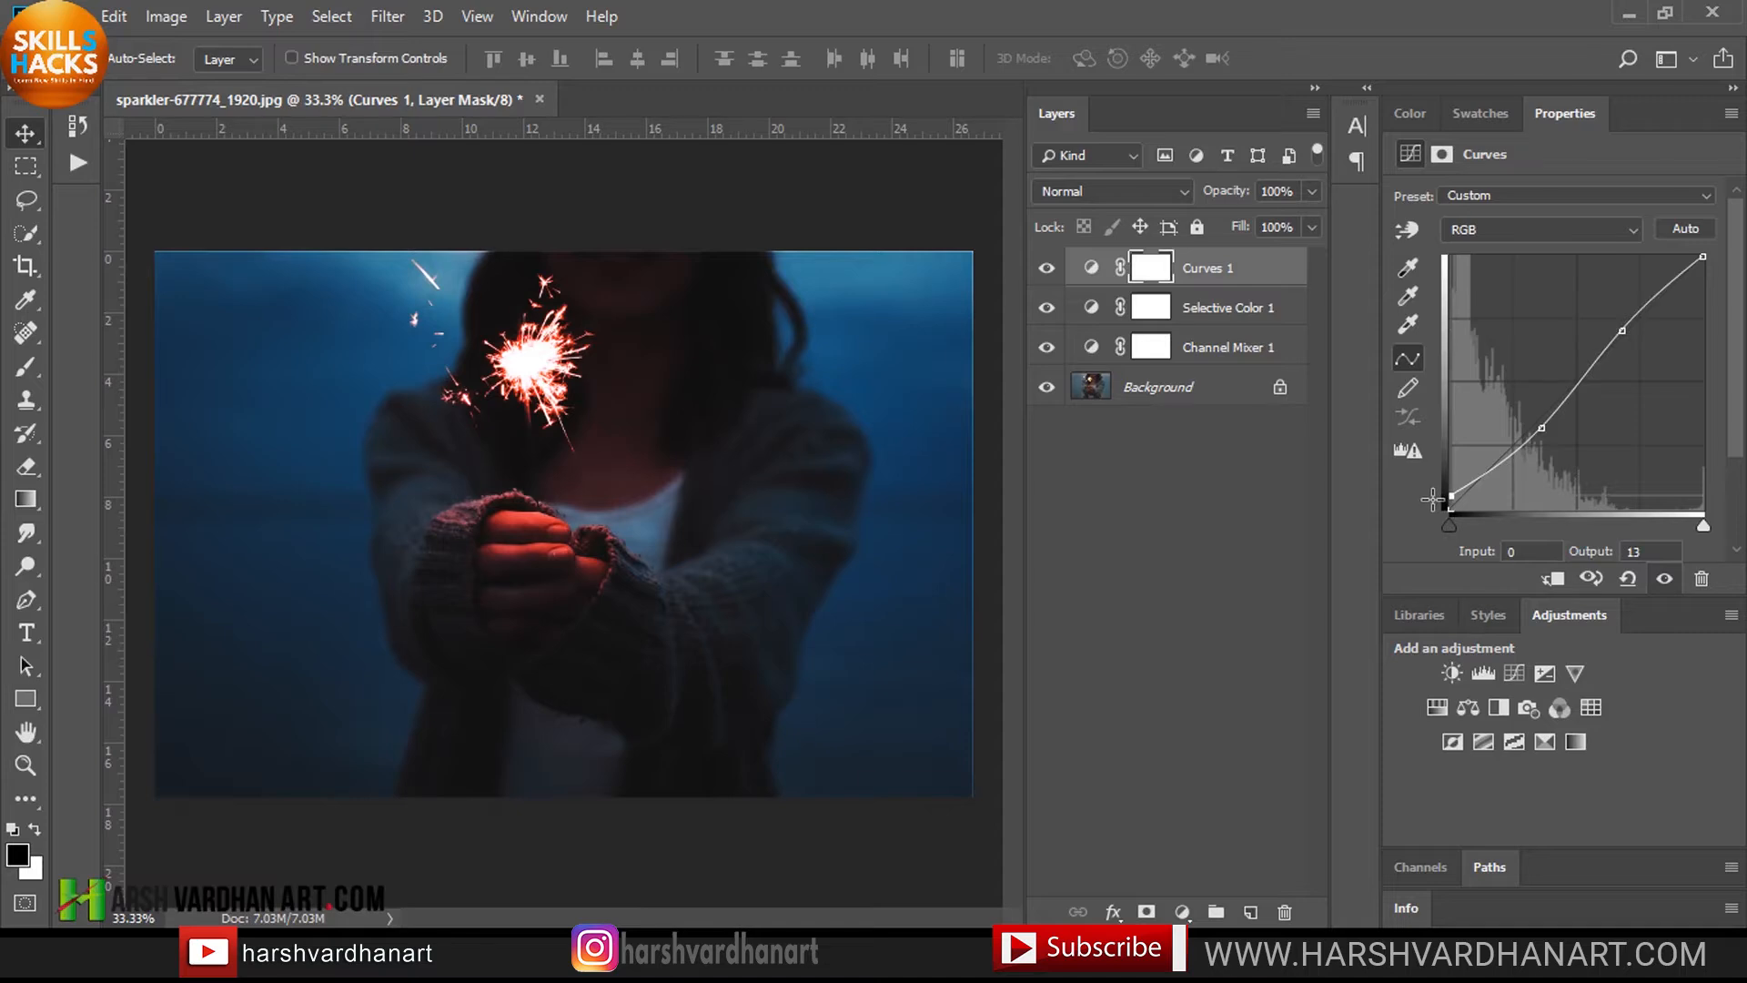
{"action": "left_click", "coordinate": [1539, 432]}
{"action": "left_click_drag", "start_coordinate": [1540, 434], "coordinate": [1538, 431]}
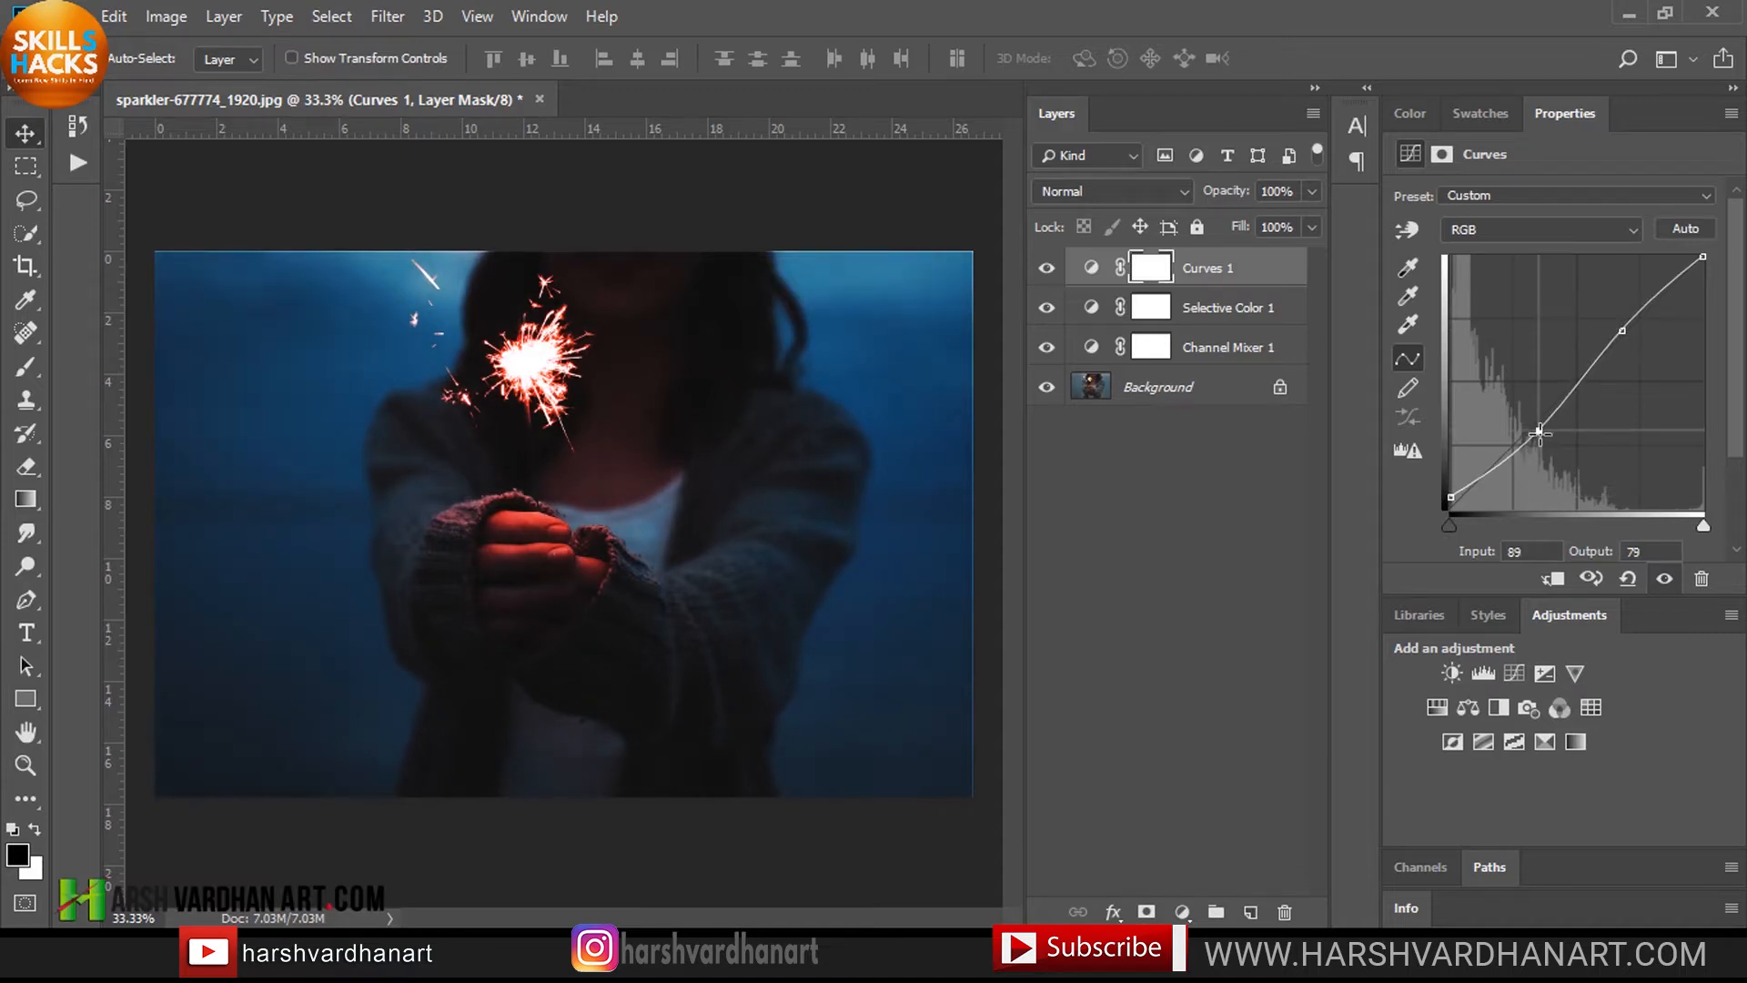
Step: Add an Exposure adjustment layer with Exposure +0.28 and Offset +0.0022, and compare the image with and without it
{"action": "left_click", "coordinate": [1545, 679]}
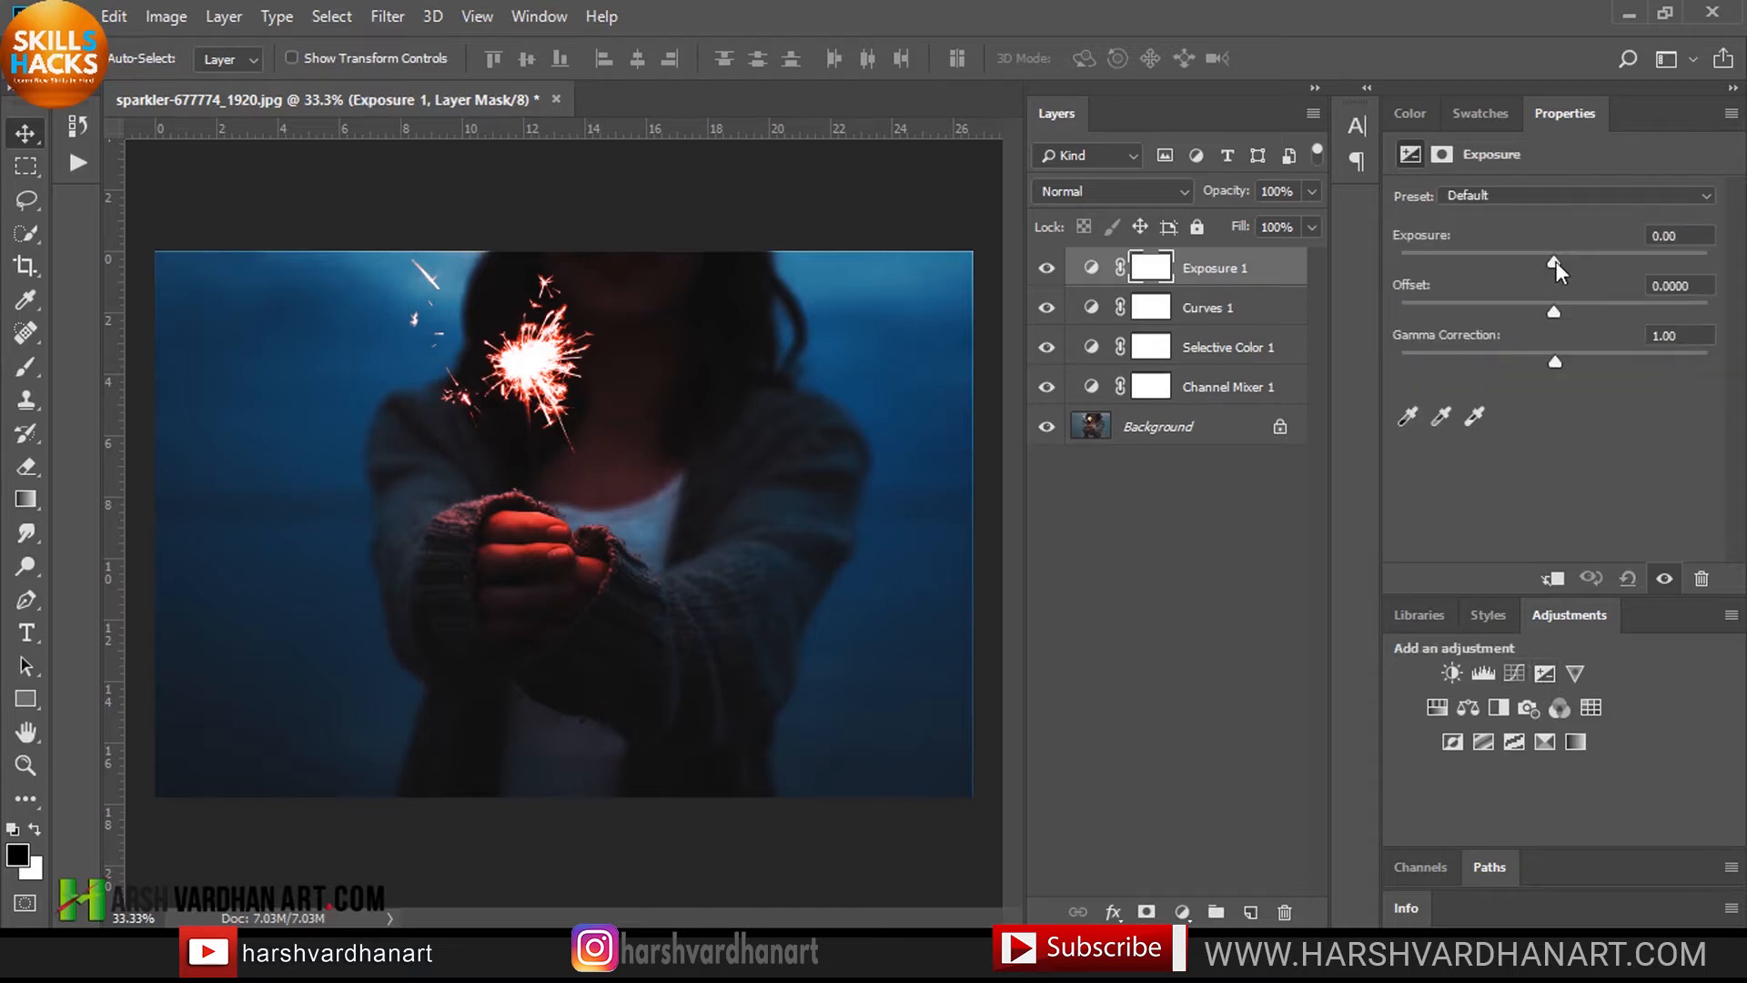
{"action": "left_click_drag", "start_coordinate": [1556, 260], "coordinate": [1560, 260]}
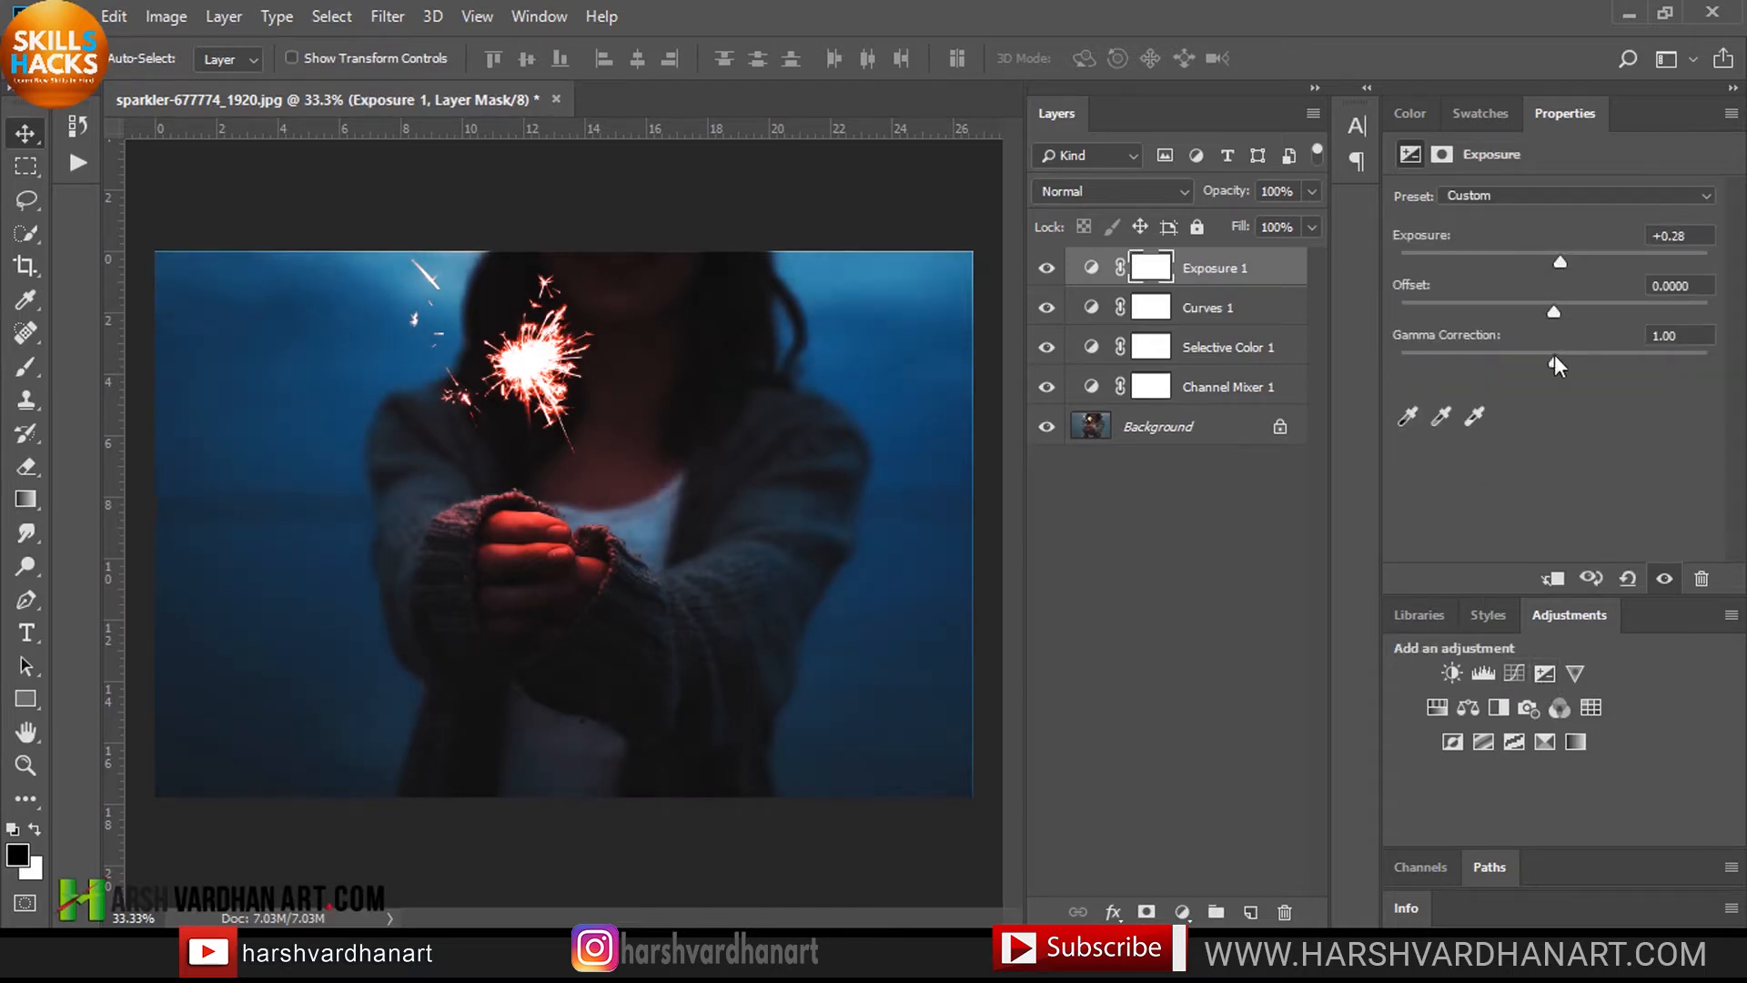
{"action": "left_click_drag", "start_coordinate": [1555, 360], "coordinate": [1558, 361]}
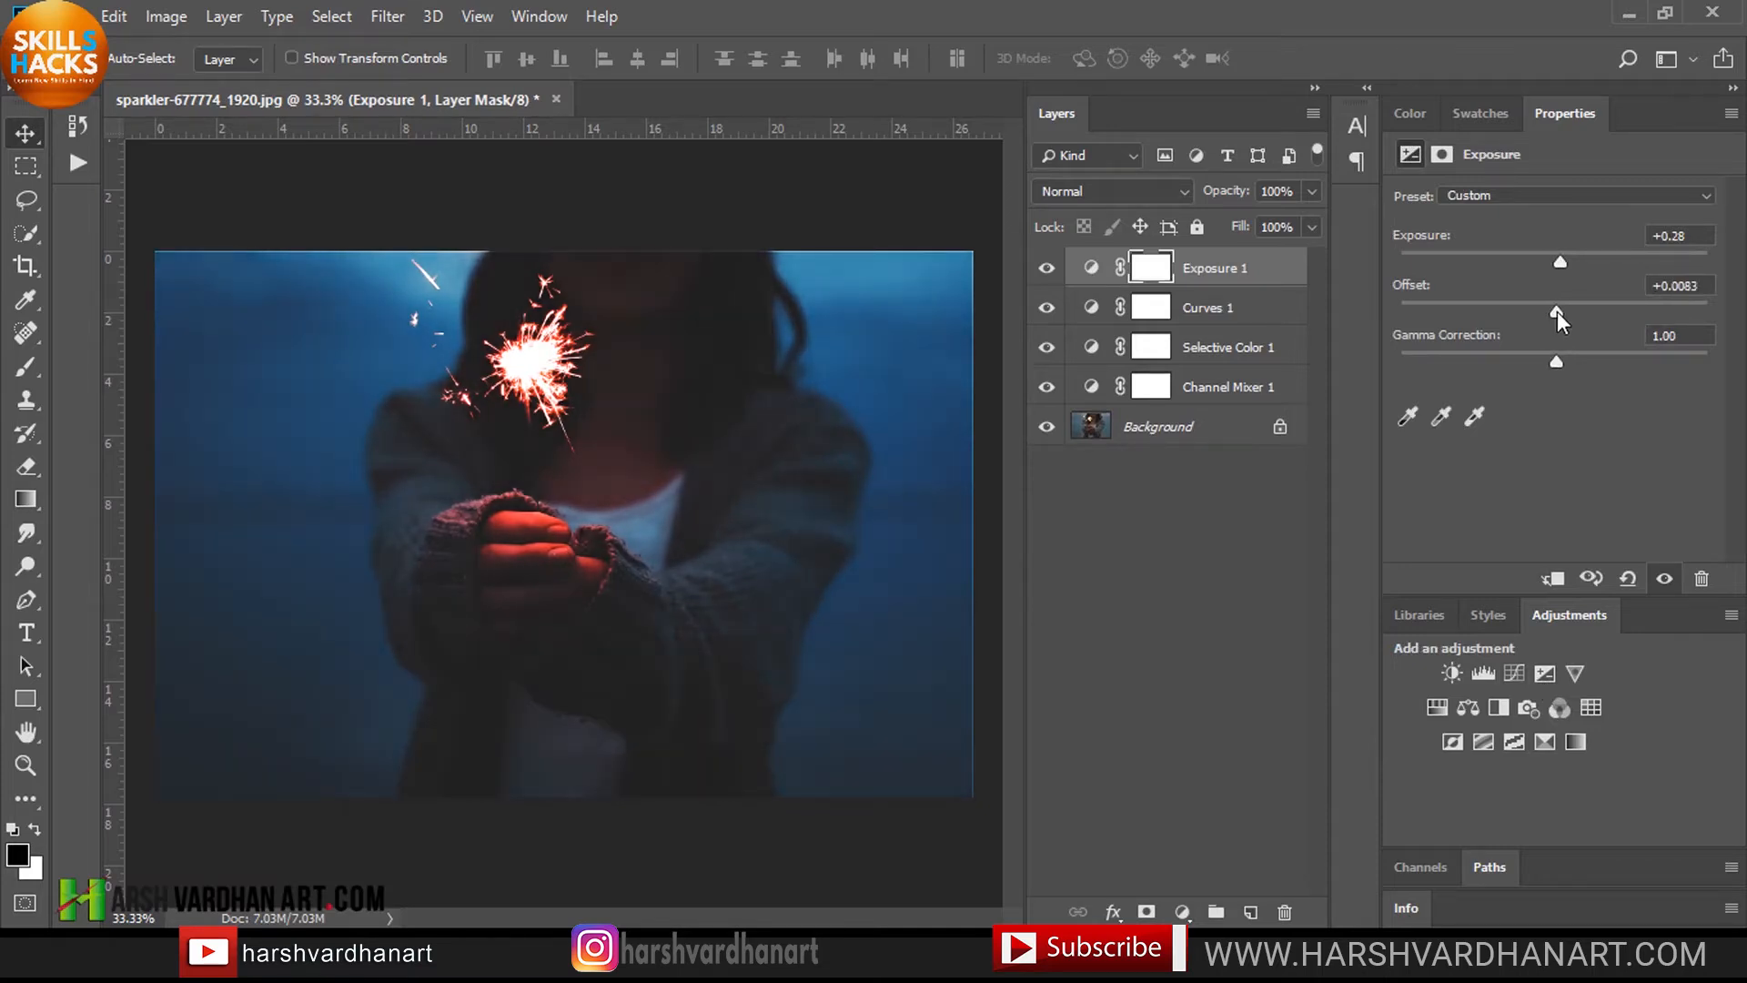
{"action": "left_click_drag", "start_coordinate": [1558, 311], "coordinate": [1555, 311]}
{"action": "left_click_drag", "start_coordinate": [1694, 290], "coordinate": [1687, 289]}
{"action": "type", "text": "22"}
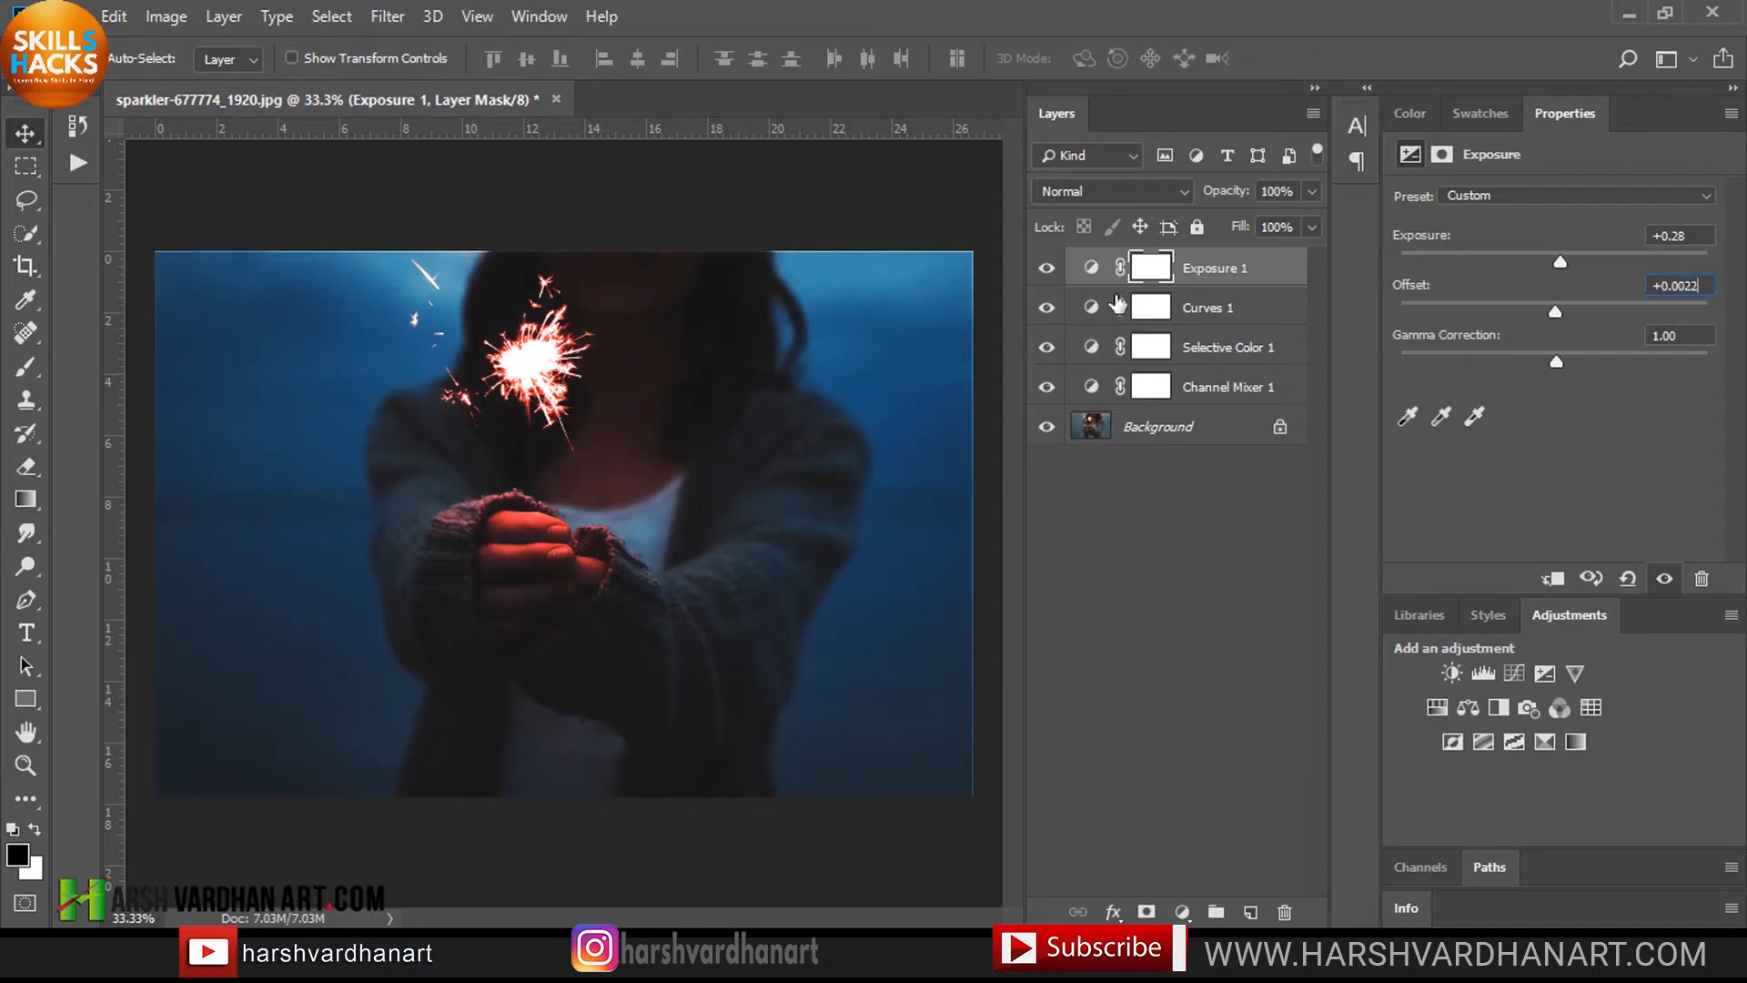
{"action": "left_click", "coordinate": [1047, 269]}
{"action": "left_click", "coordinate": [1047, 269]}
Step: Stamp all visible layers into a new top layer, compare it with the layers below, and set its blend mode to Screen
{"action": "left_click_drag", "start_coordinate": [1097, 292], "coordinate": [1095, 275]}
{"action": "key", "text": "ctrl+shift+alt+e"}
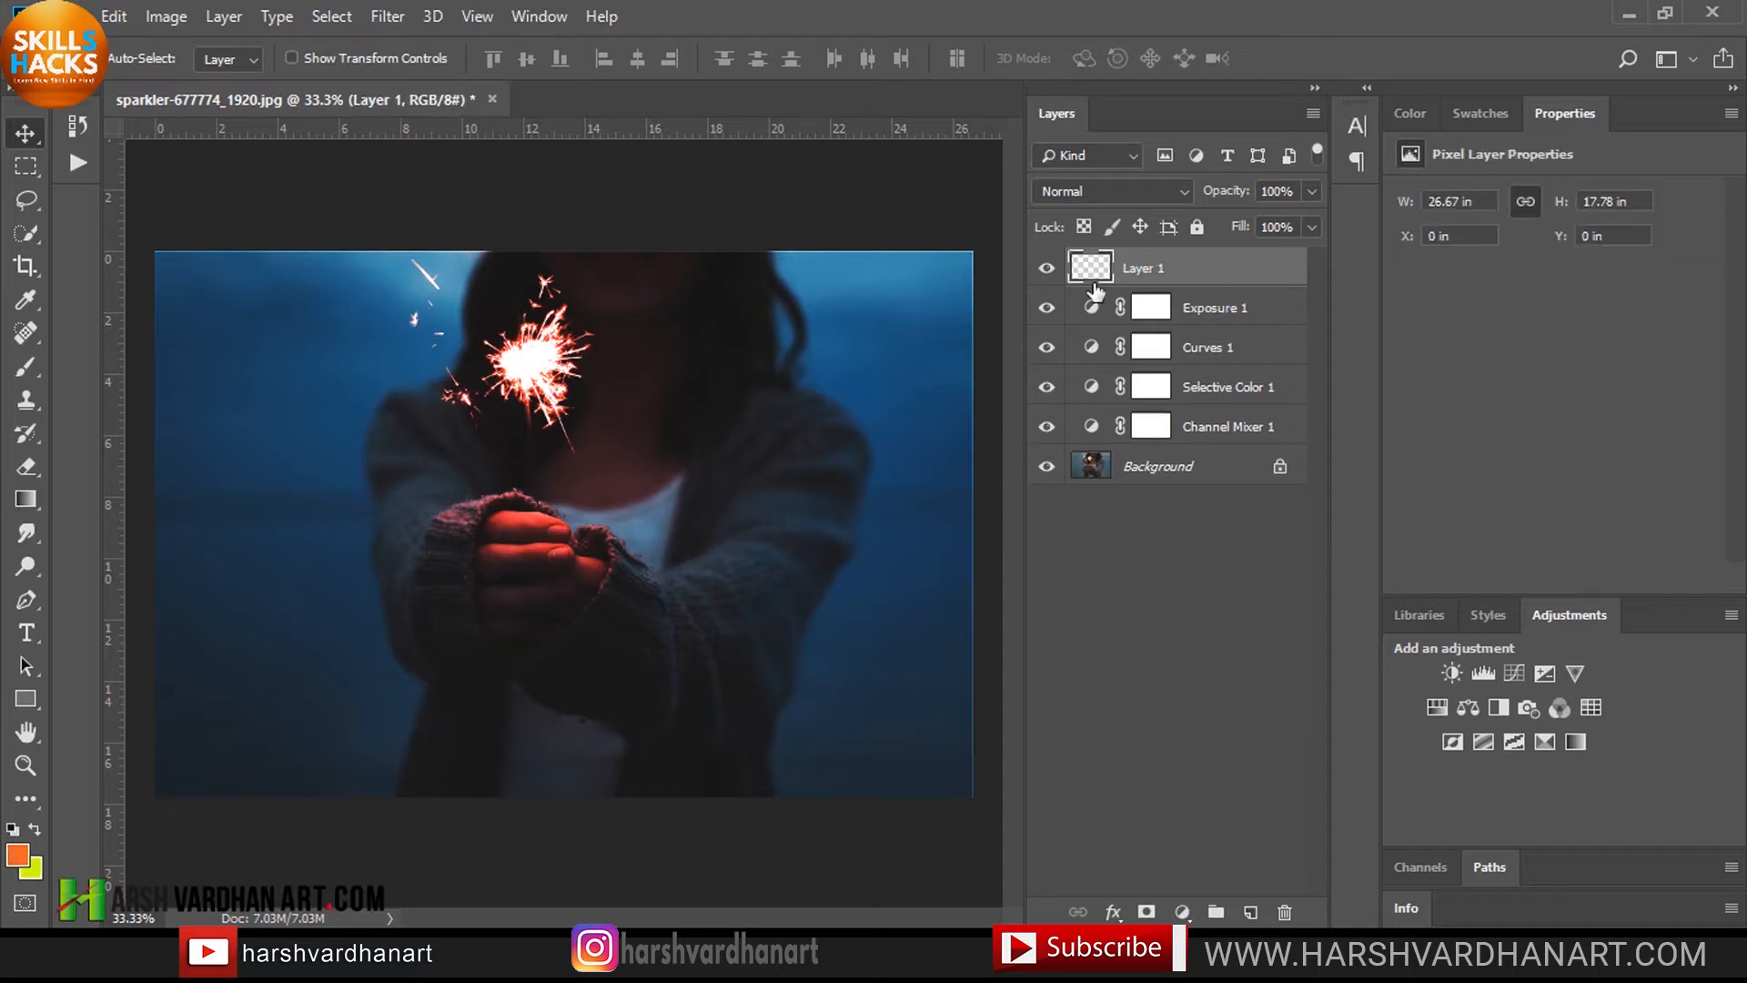
{"action": "left_click", "coordinate": [1040, 272], "text": "alt"}
{"action": "left_click", "coordinate": [1040, 271], "text": "alt"}
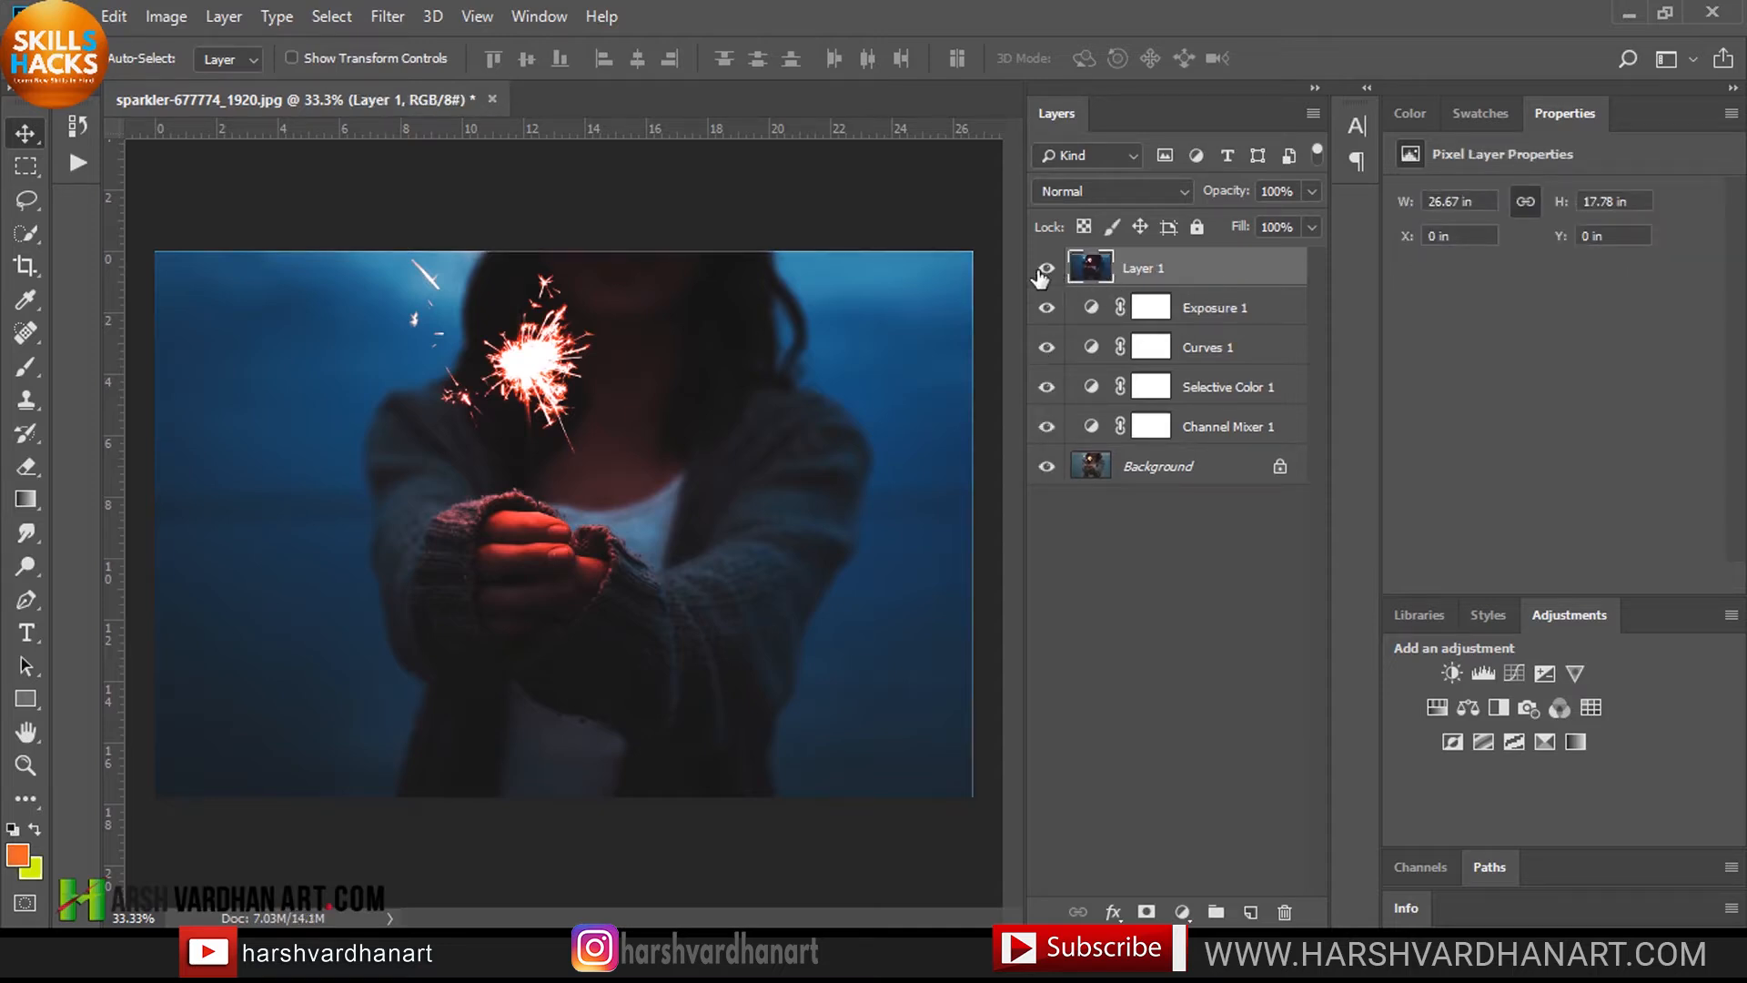
{"action": "left_click", "coordinate": [1132, 191]}
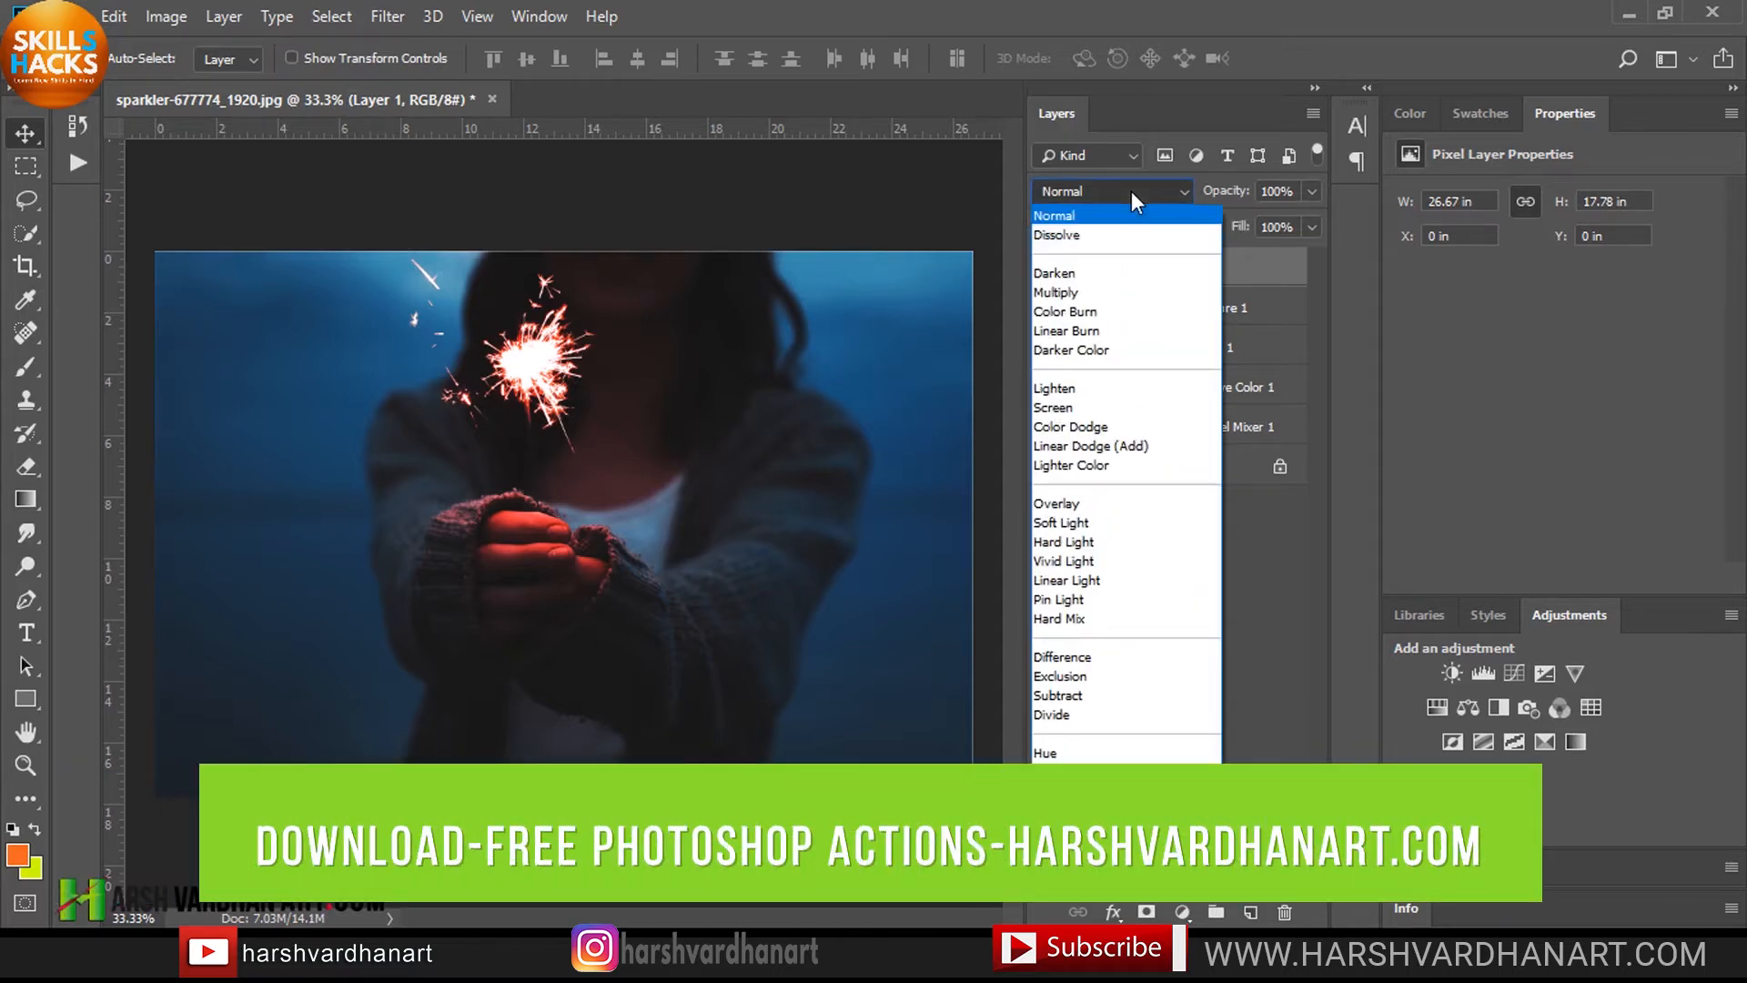
{"action": "left_click", "coordinate": [1070, 407]}
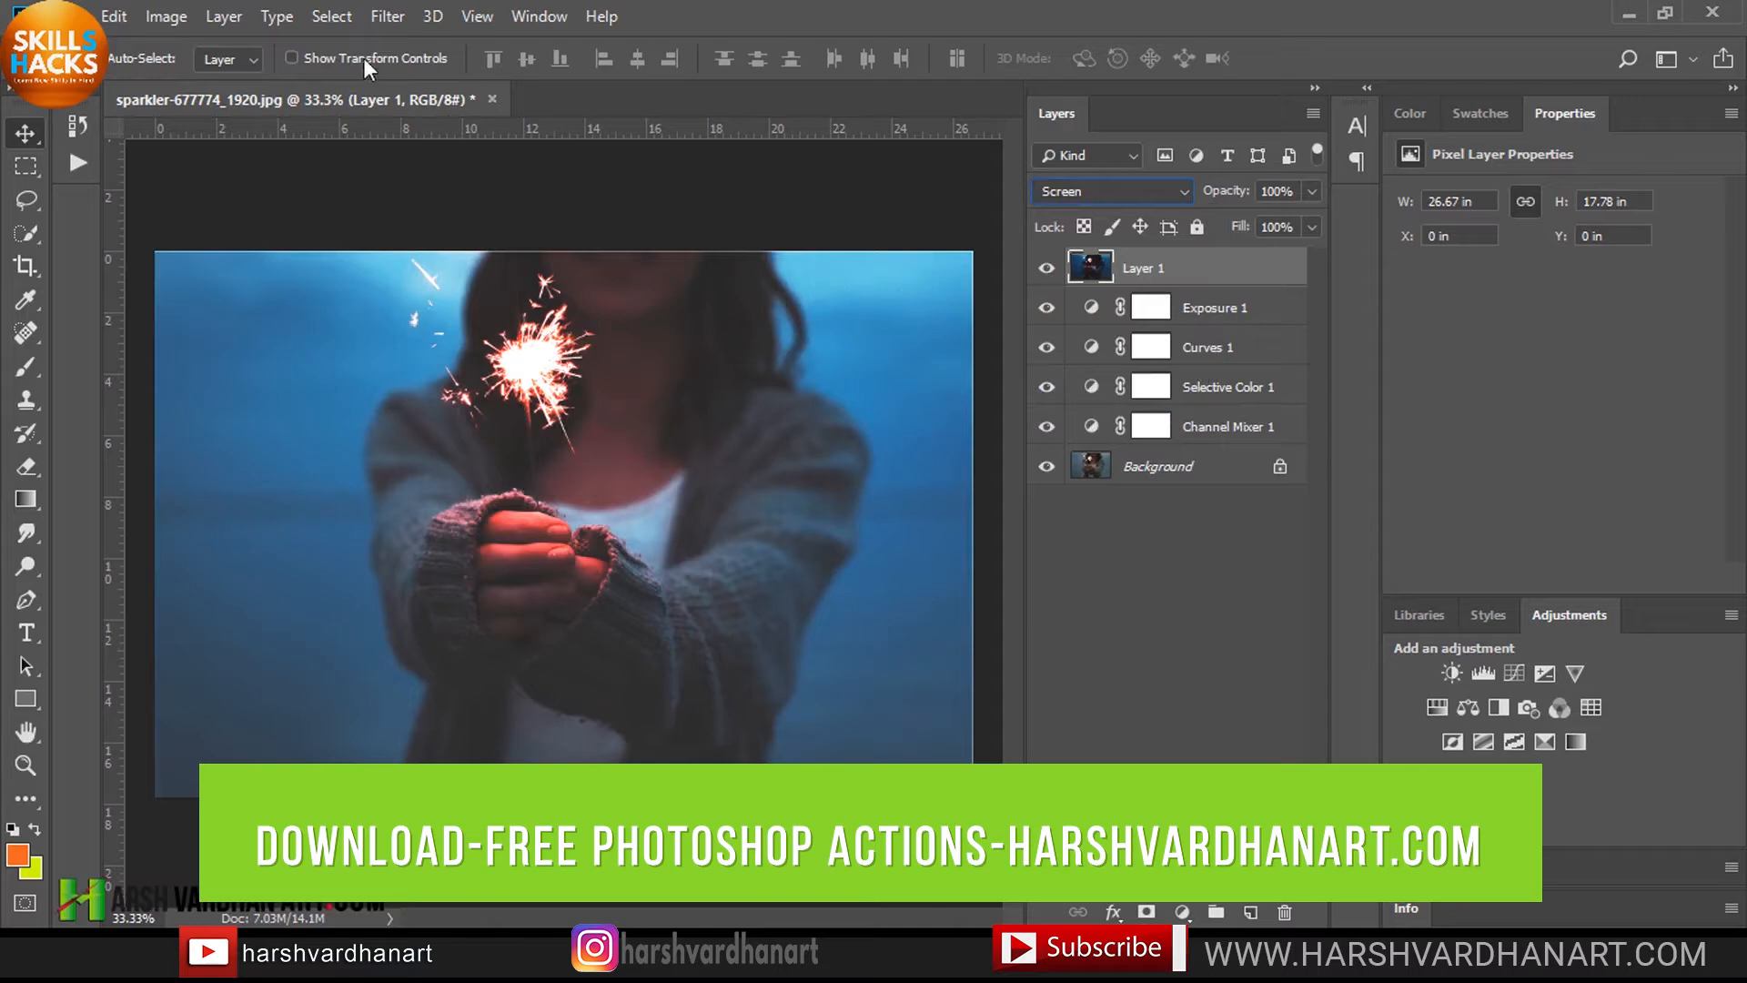
Step: Apply a Motion Blur to the stamped layer with an angle of -51° and a distance of 1420 pixels
{"action": "left_click", "coordinate": [384, 19]}
{"action": "mouse_move", "coordinate": [533, 305]}
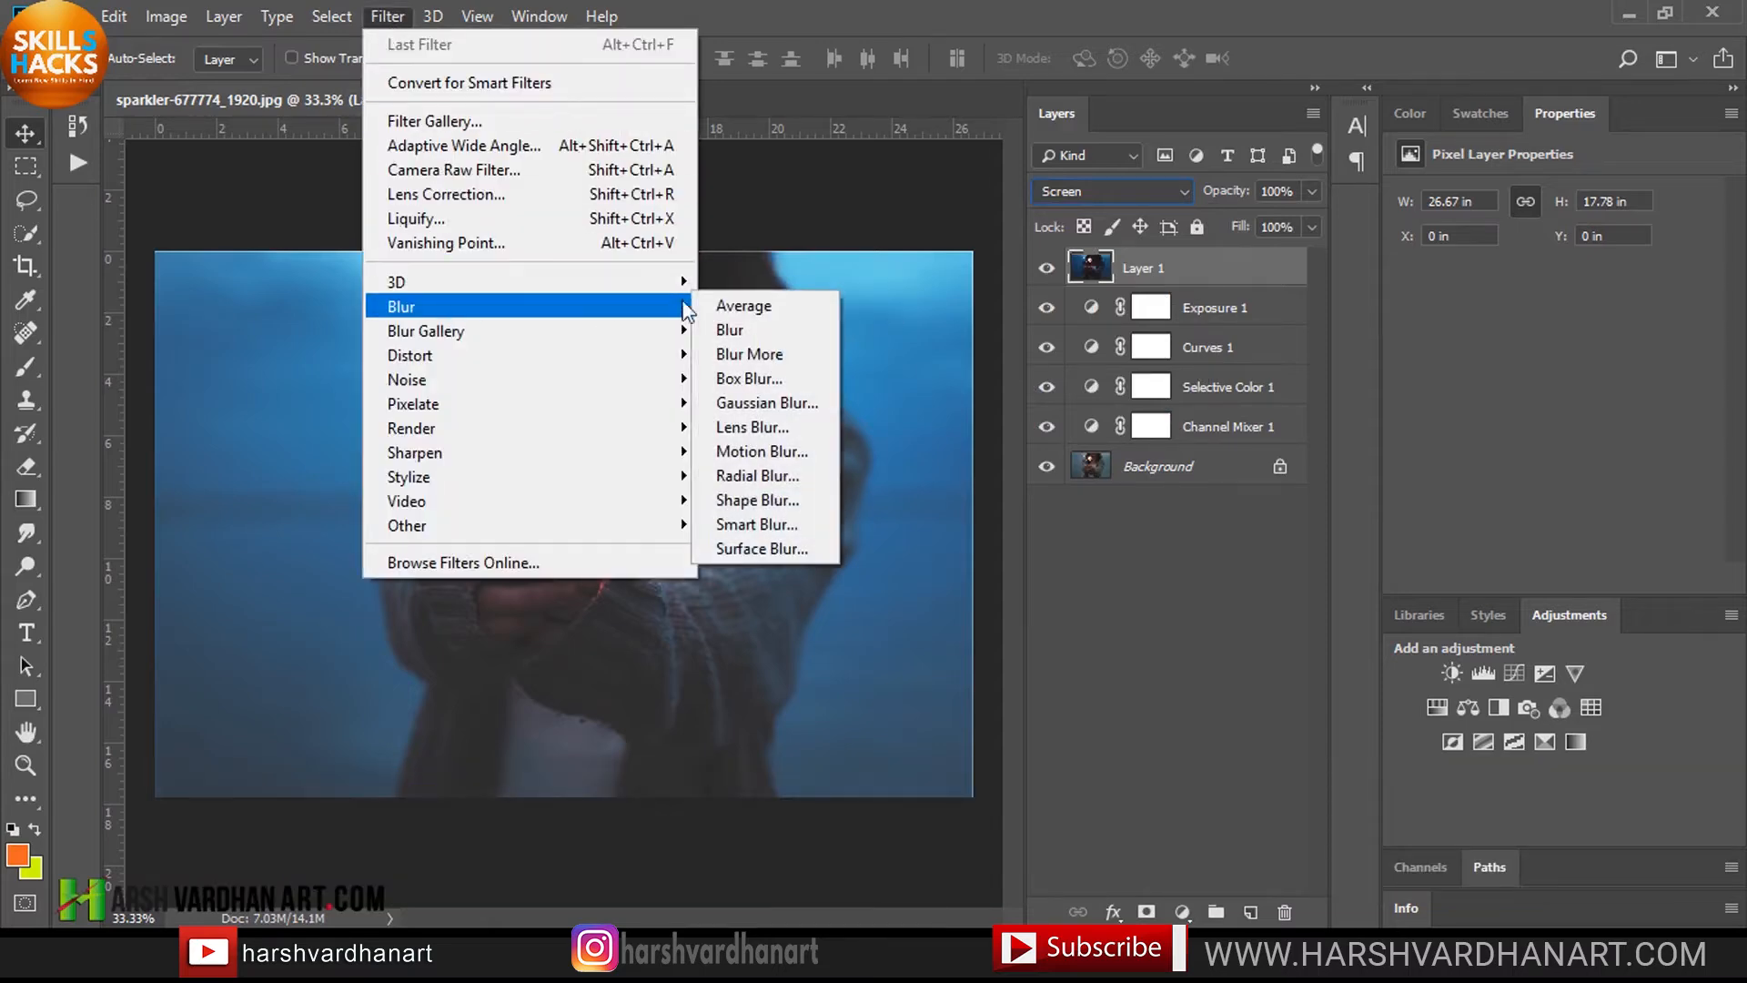
{"action": "left_click", "coordinate": [763, 452]}
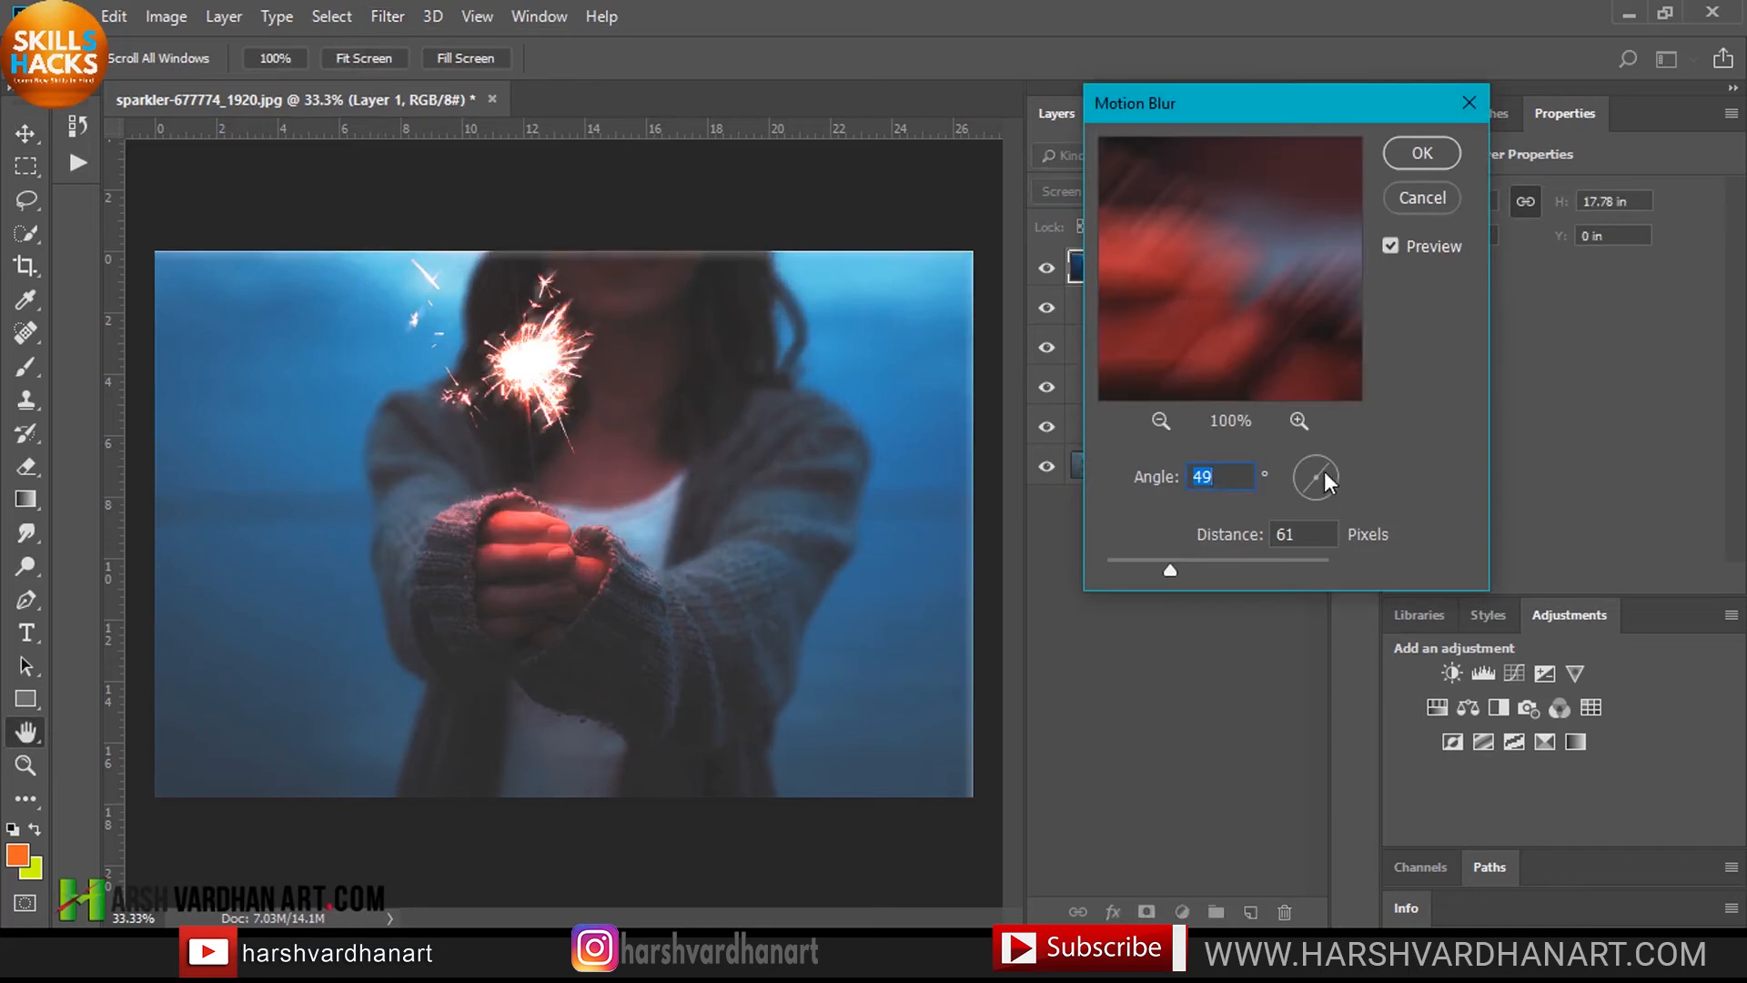
{"action": "left_click_drag", "start_coordinate": [1325, 472], "coordinate": [1340, 461]}
{"action": "left_click_drag", "start_coordinate": [1172, 571], "coordinate": [1297, 571]}
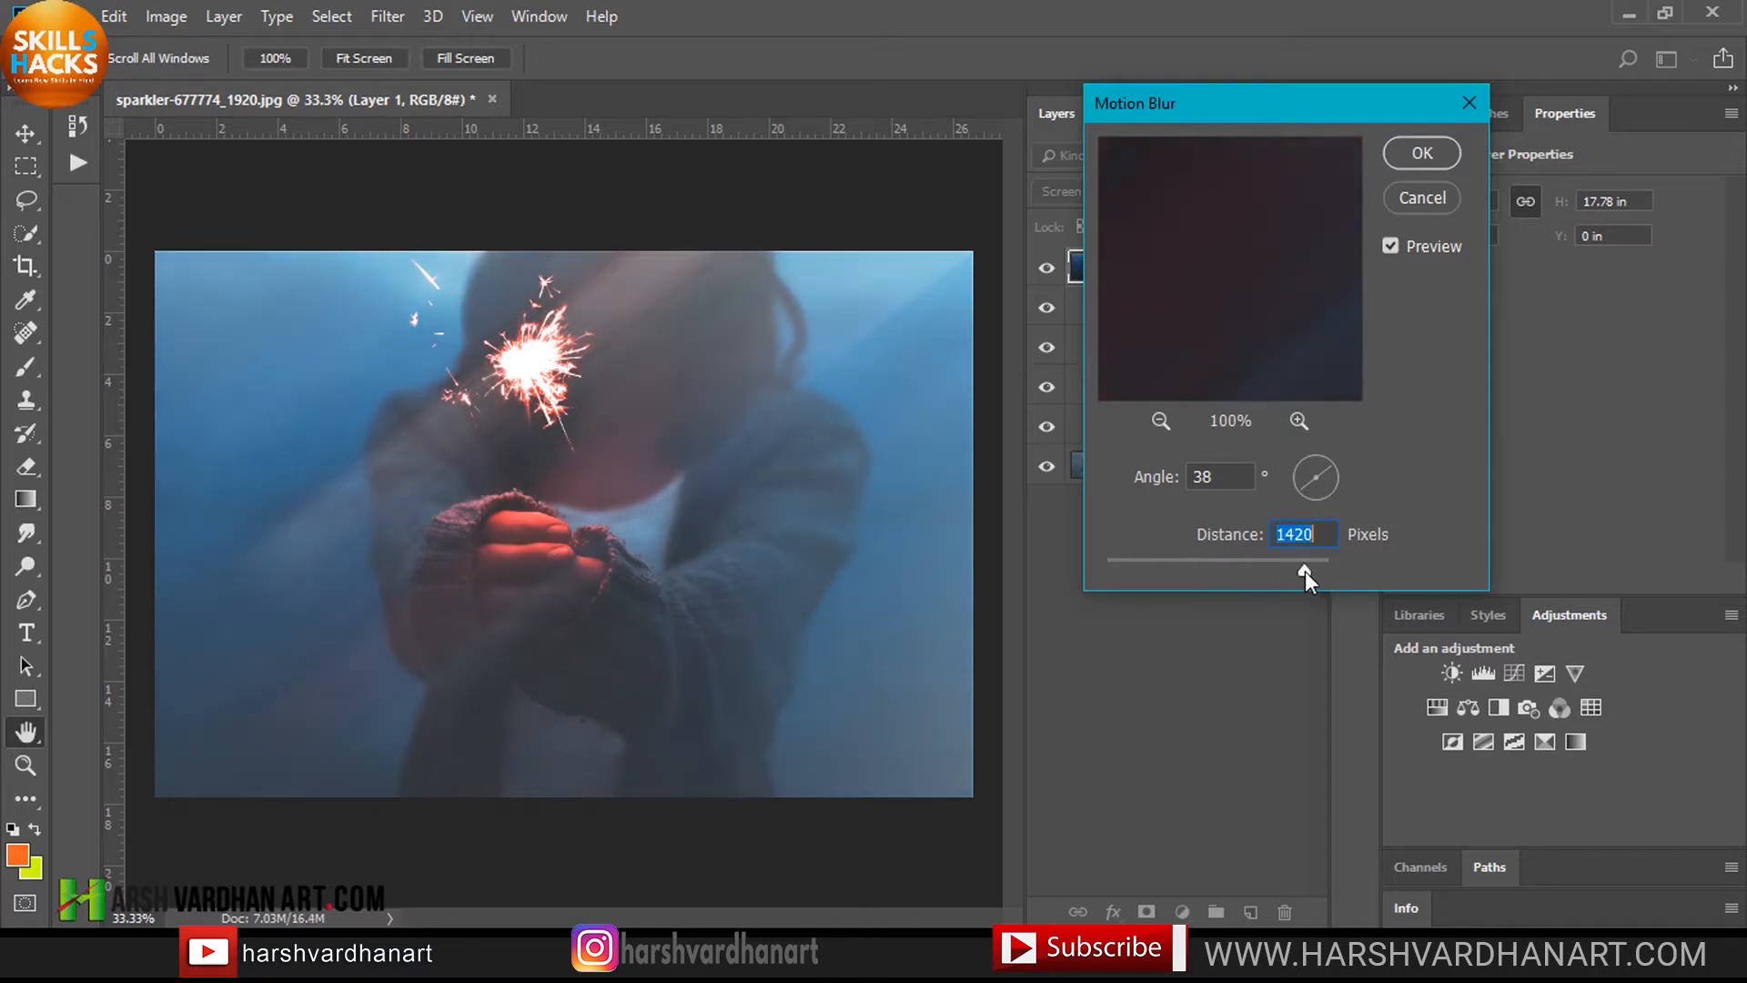
{"action": "mouse_move", "coordinate": [1325, 456]}
{"action": "left_mouse_down"}
{"action": "mouse_move", "coordinate": [1344, 461]}
{"action": "mouse_move", "coordinate": [1305, 462]}
{"action": "left_mouse_up"}
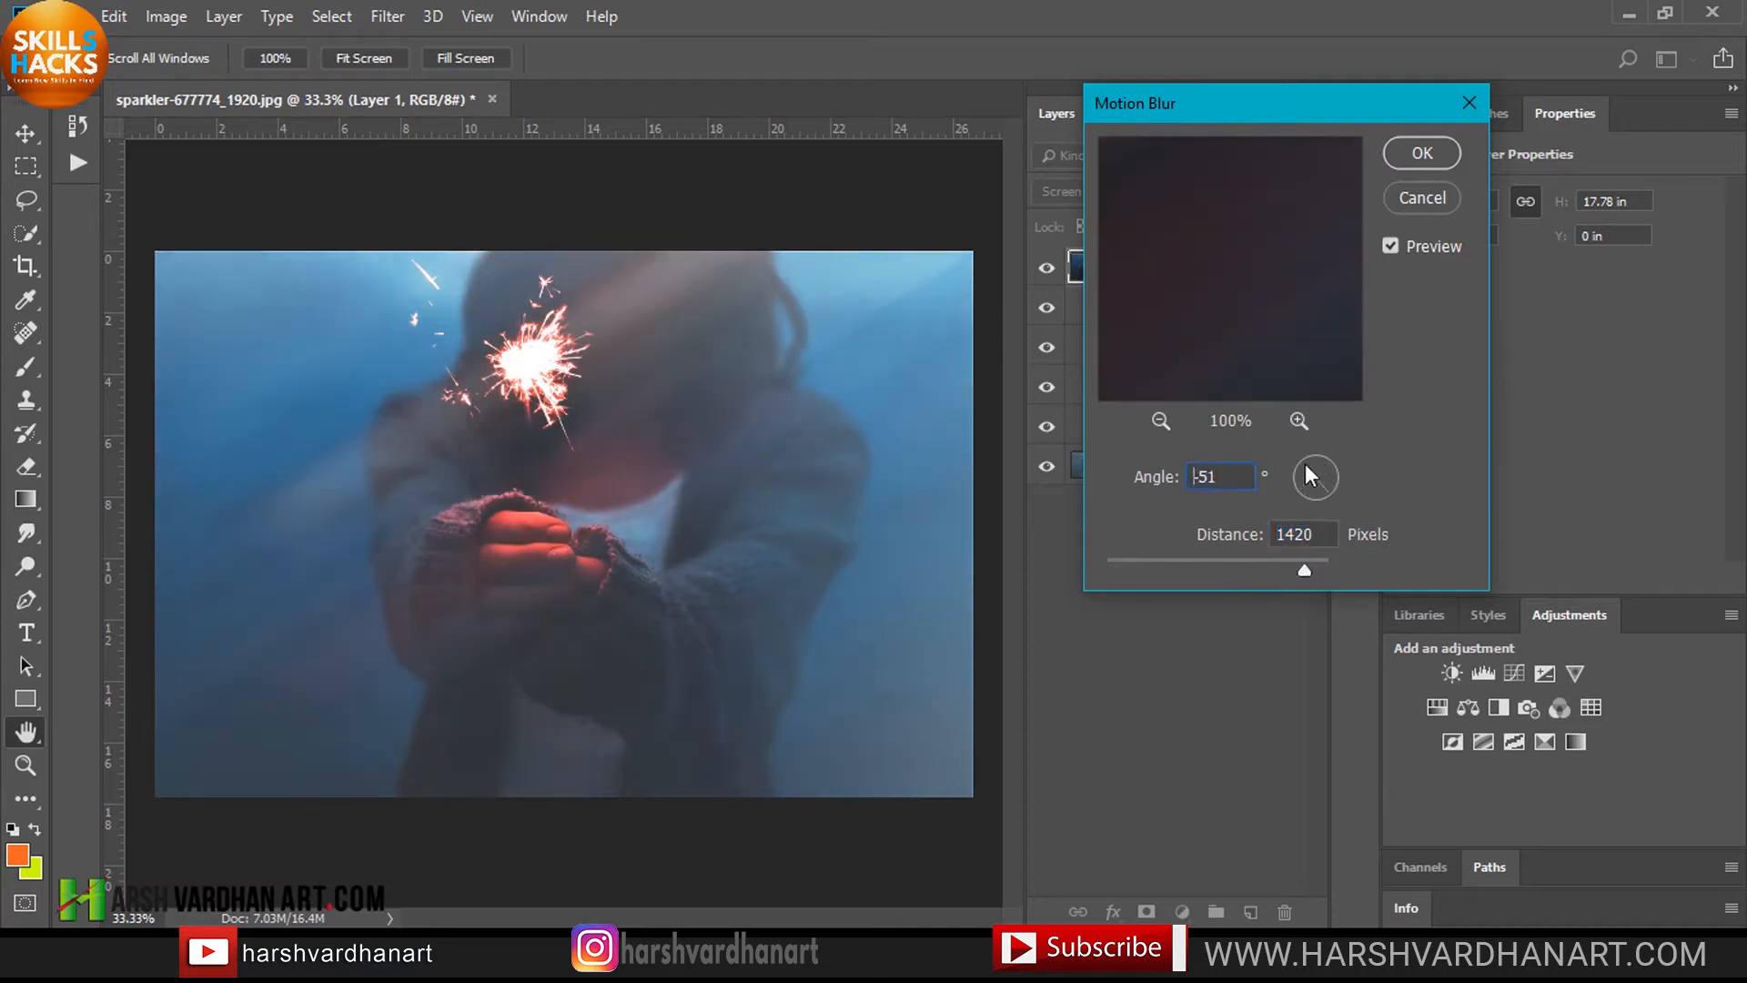
{"action": "left_click", "coordinate": [1421, 151]}
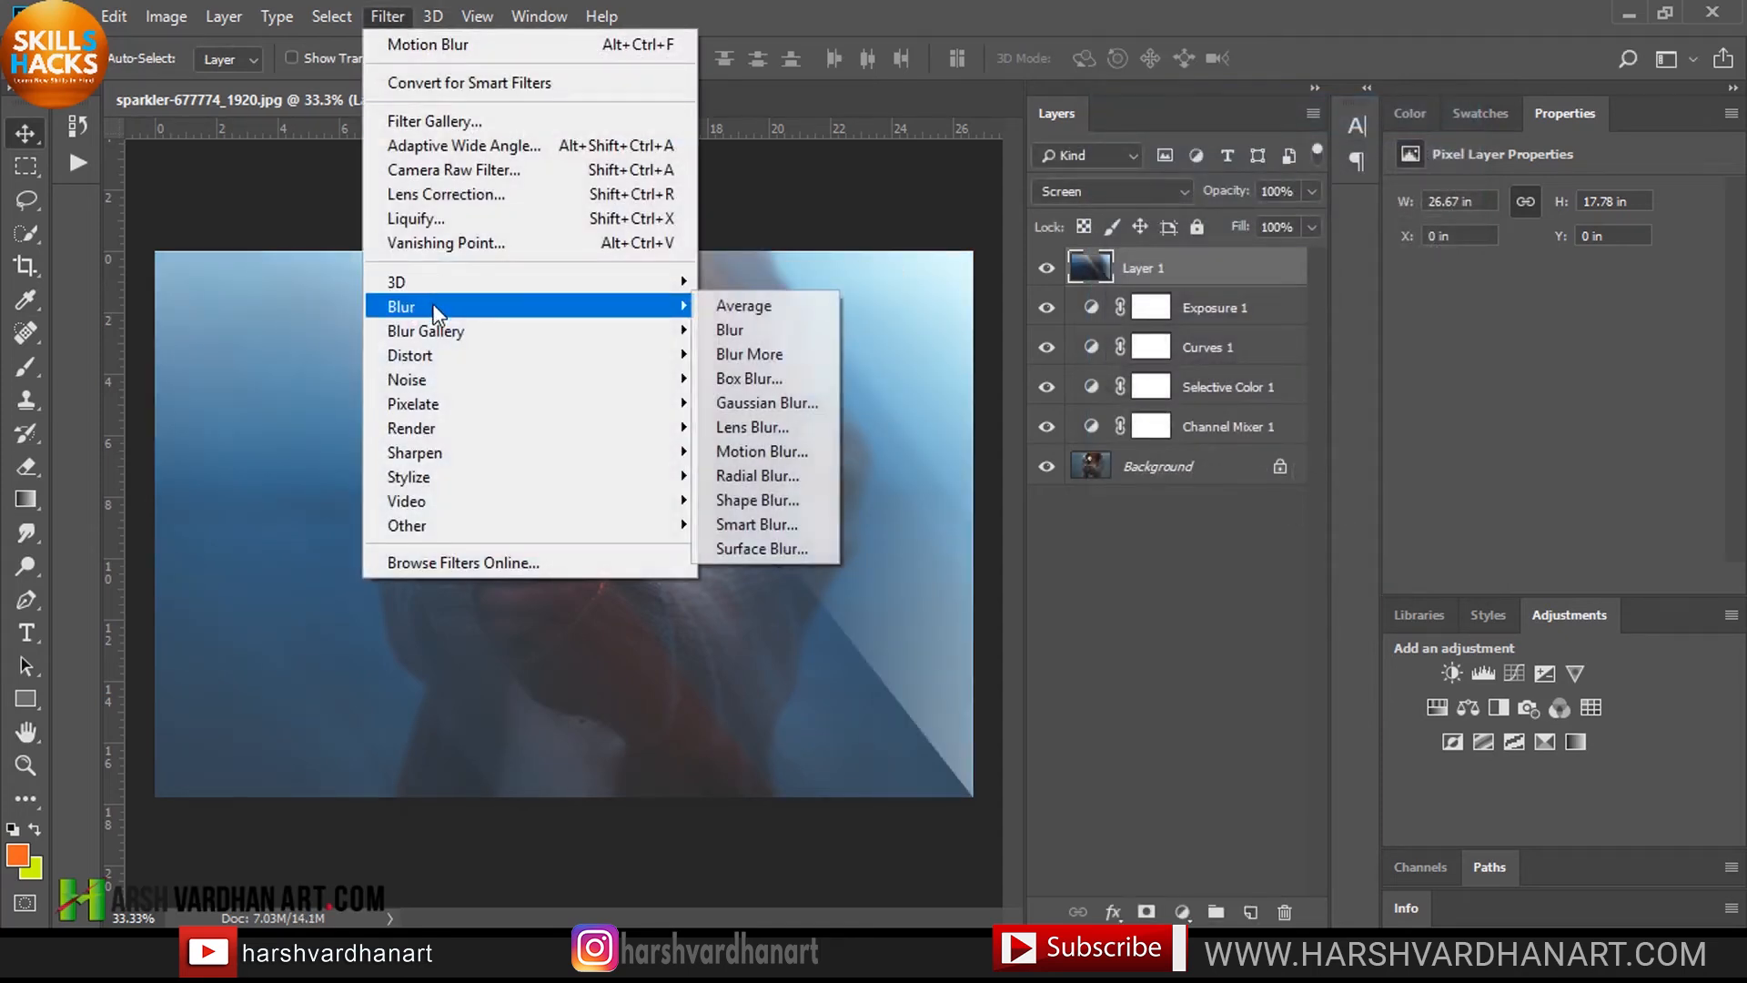
Step: Soften the motion-blurred layer with a Gaussian Blur of about 40.1 pixels radius
{"action": "mouse_move", "coordinate": [555, 316]}
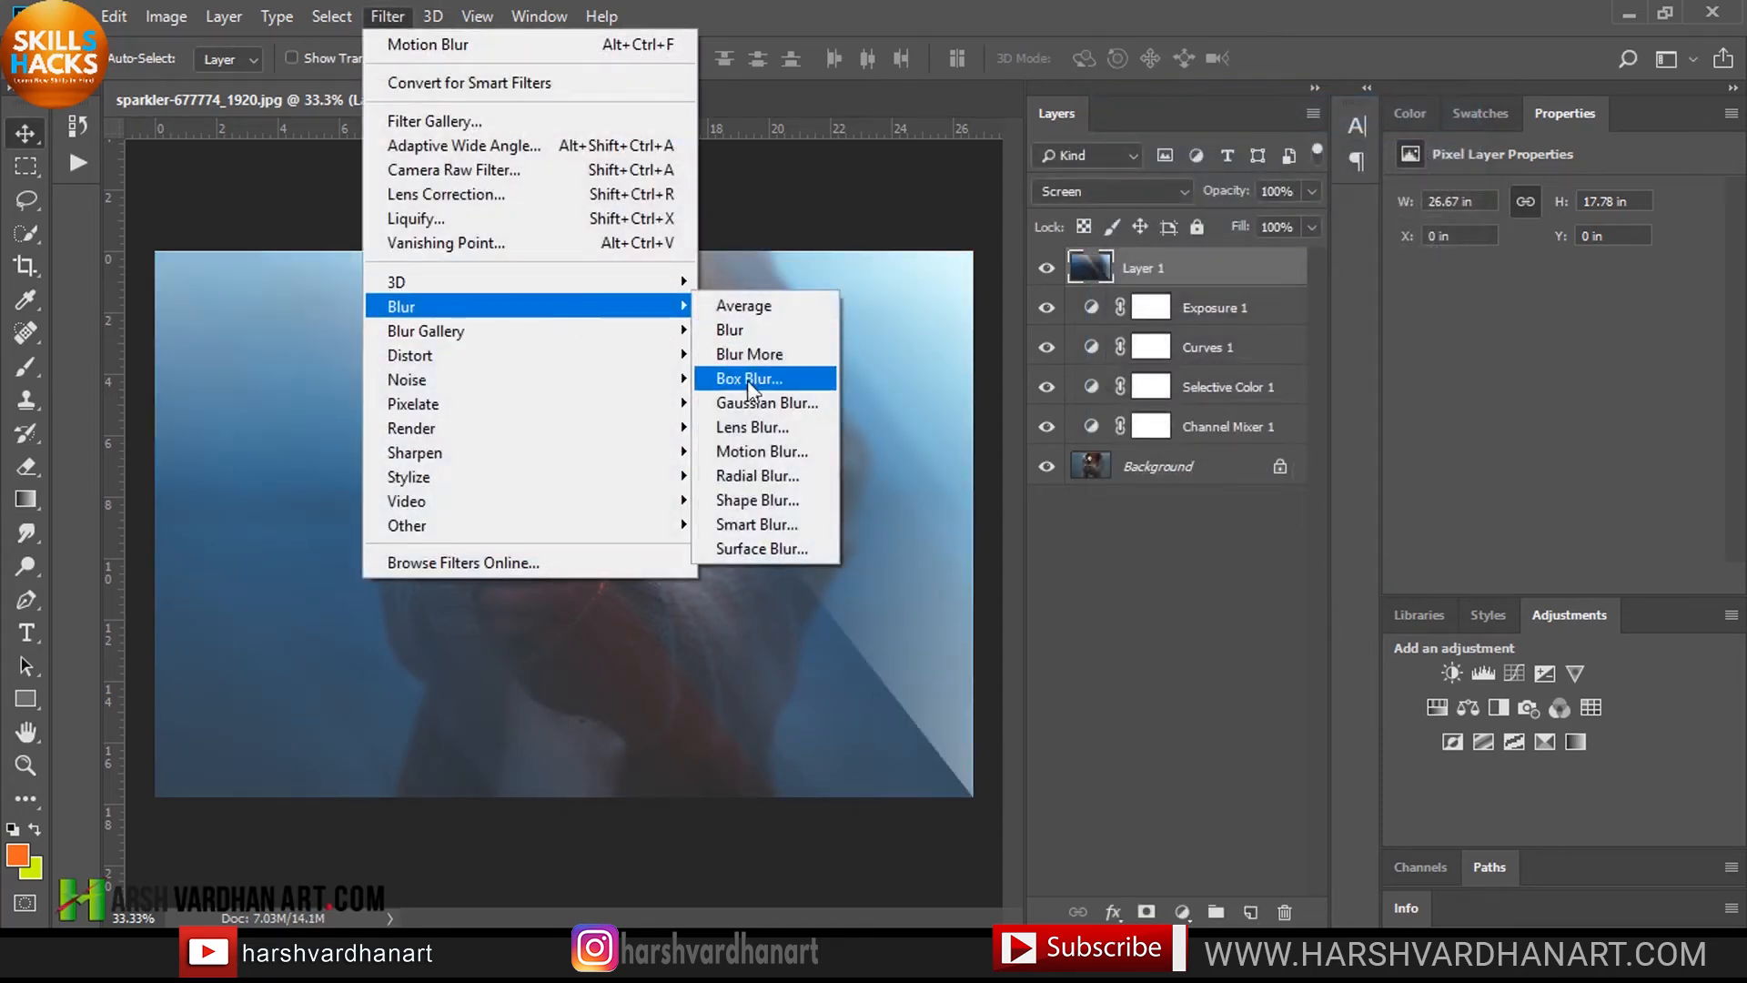
{"action": "left_click", "coordinate": [767, 402]}
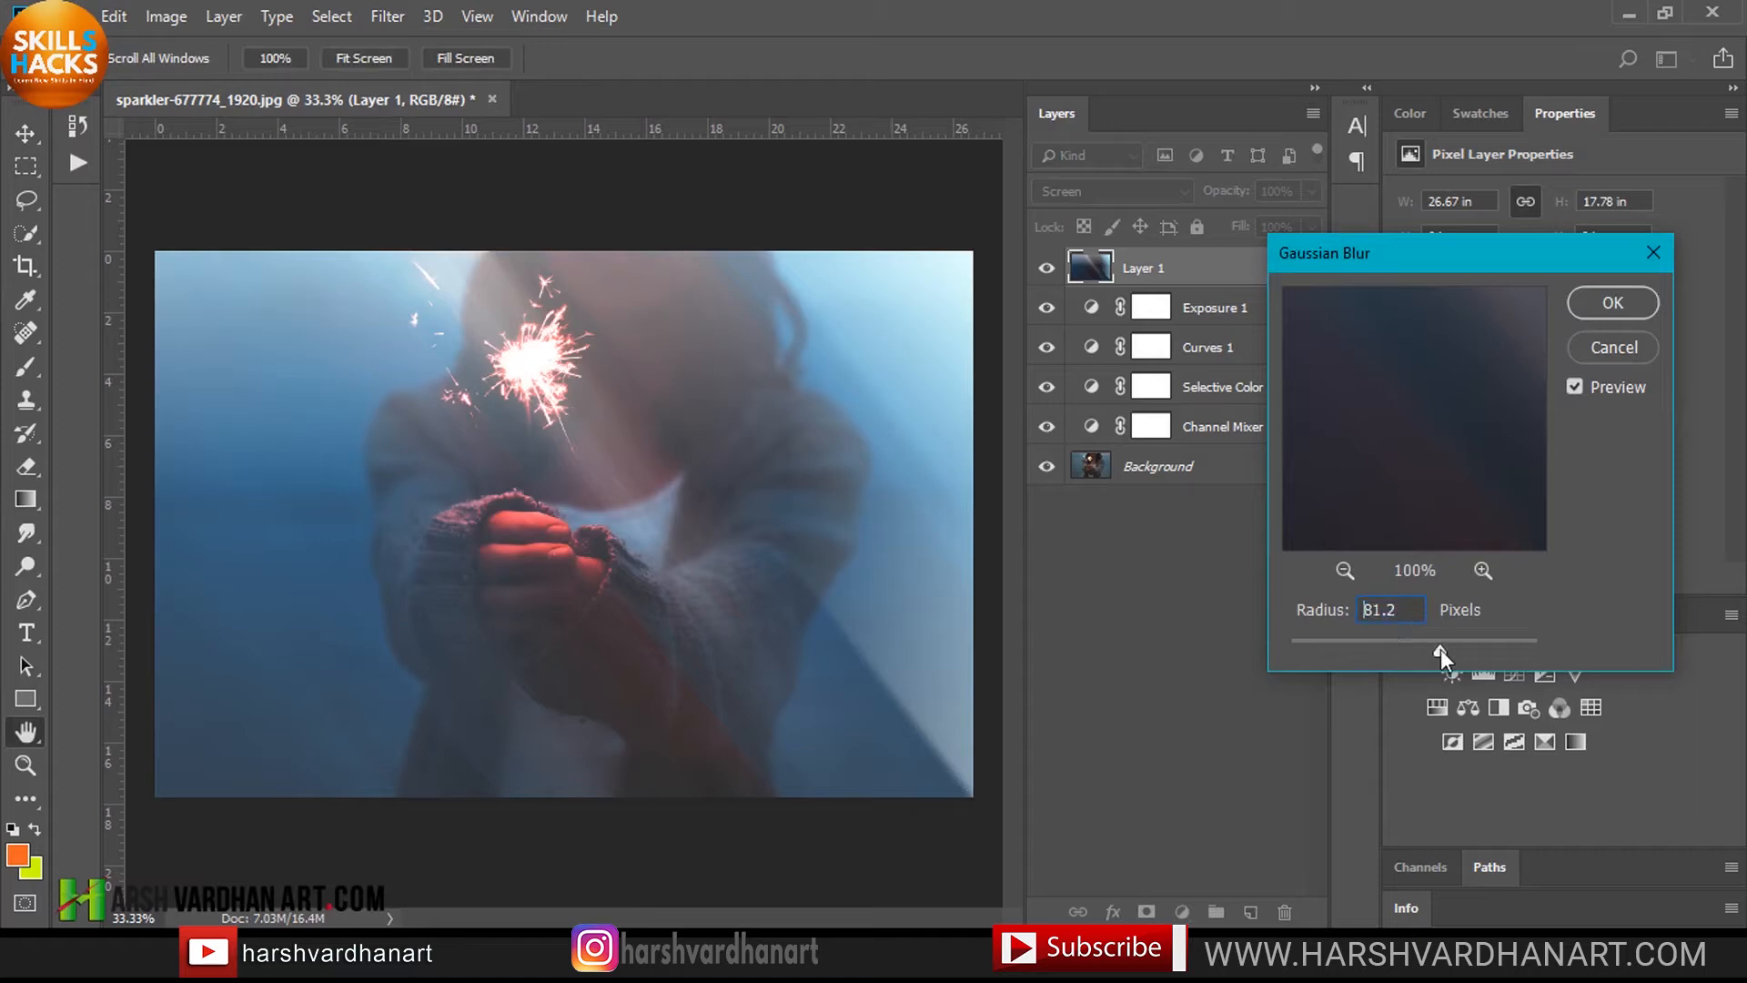
{"action": "left_click_drag", "start_coordinate": [1439, 648], "coordinate": [1438, 648]}
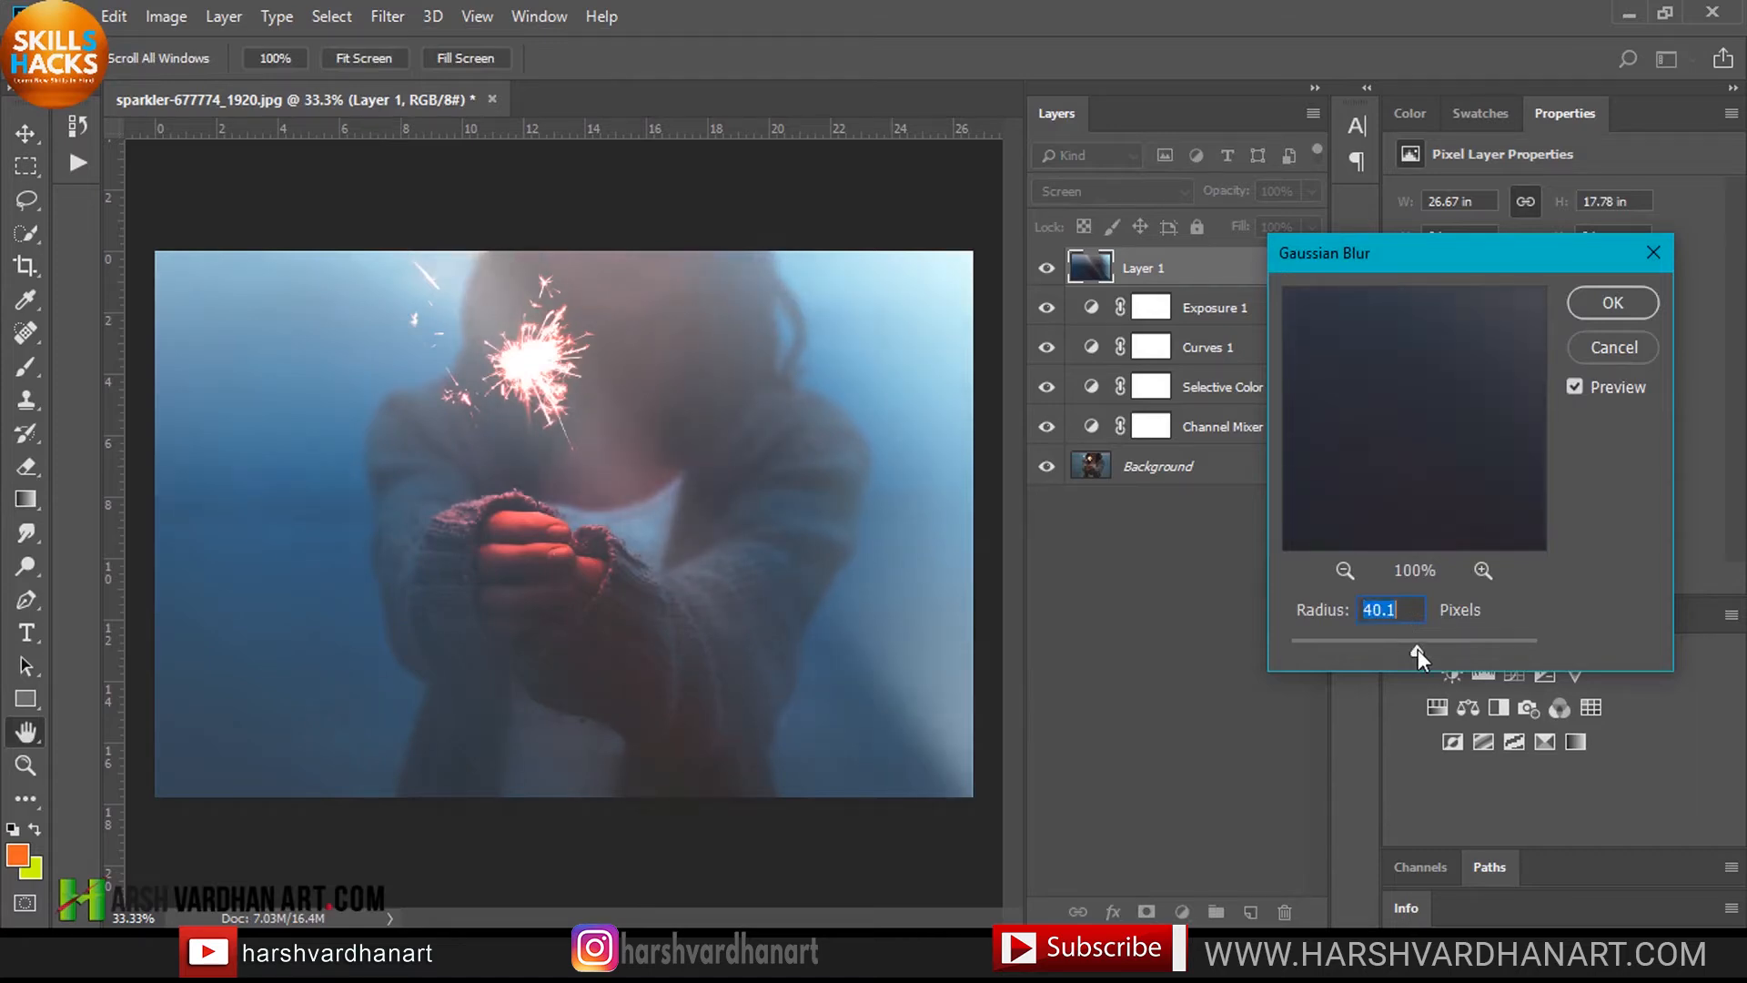
{"action": "left_click", "coordinate": [1596, 303]}
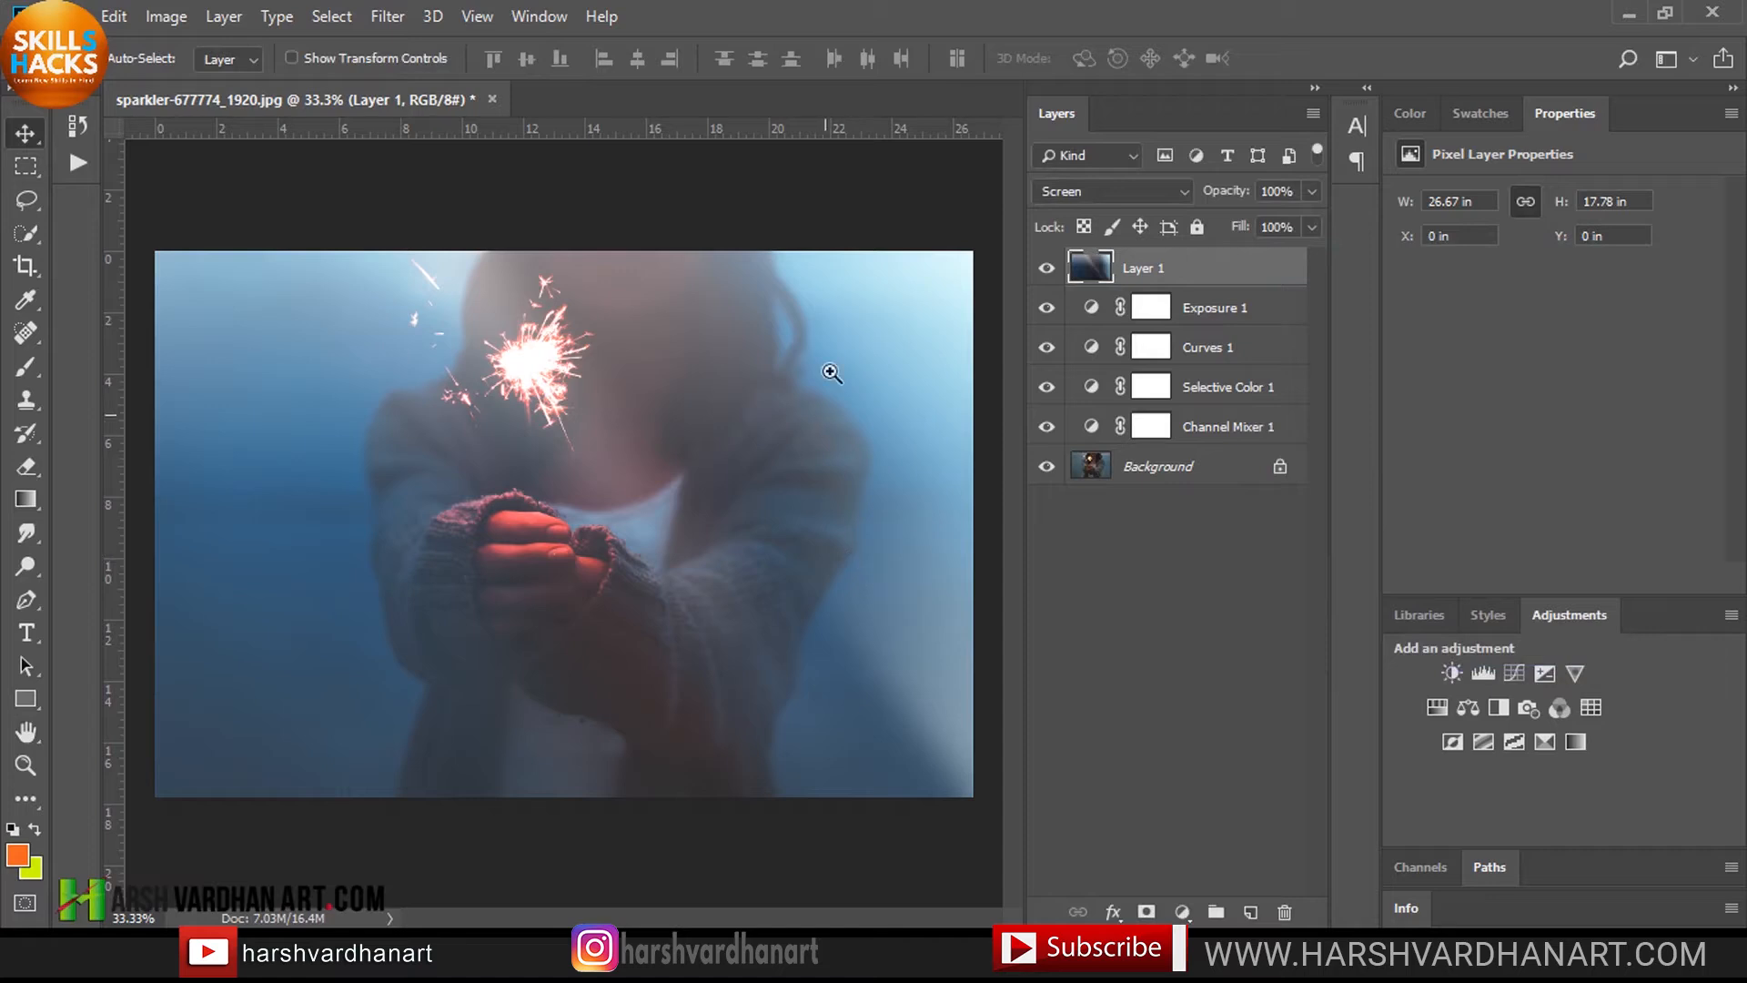
Step: Try the Overlay, Soft Light and Lighten blend modes on the blurred layer and return it to Screen
{"action": "scroll", "coordinate": [831, 372], "scroll_direction": "down", "scroll_amount": 2}
{"action": "left_click", "coordinate": [1078, 193]}
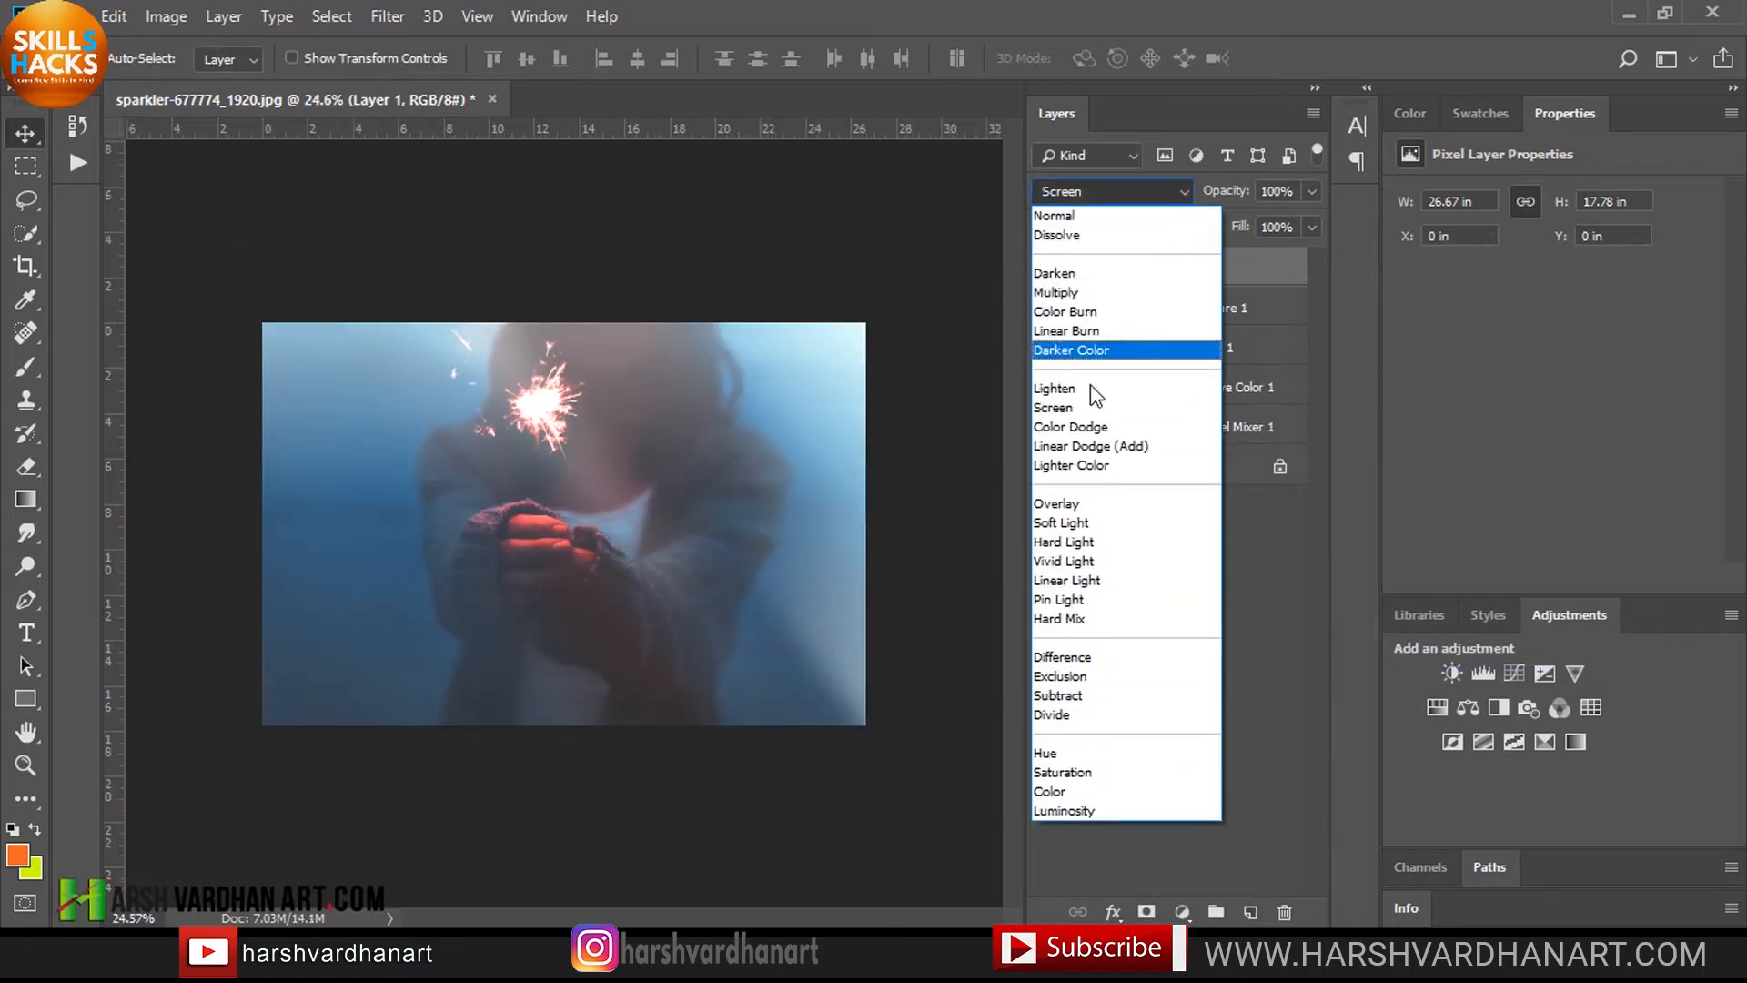
{"action": "left_click", "coordinate": [1089, 506]}
{"action": "left_click", "coordinate": [1112, 191]}
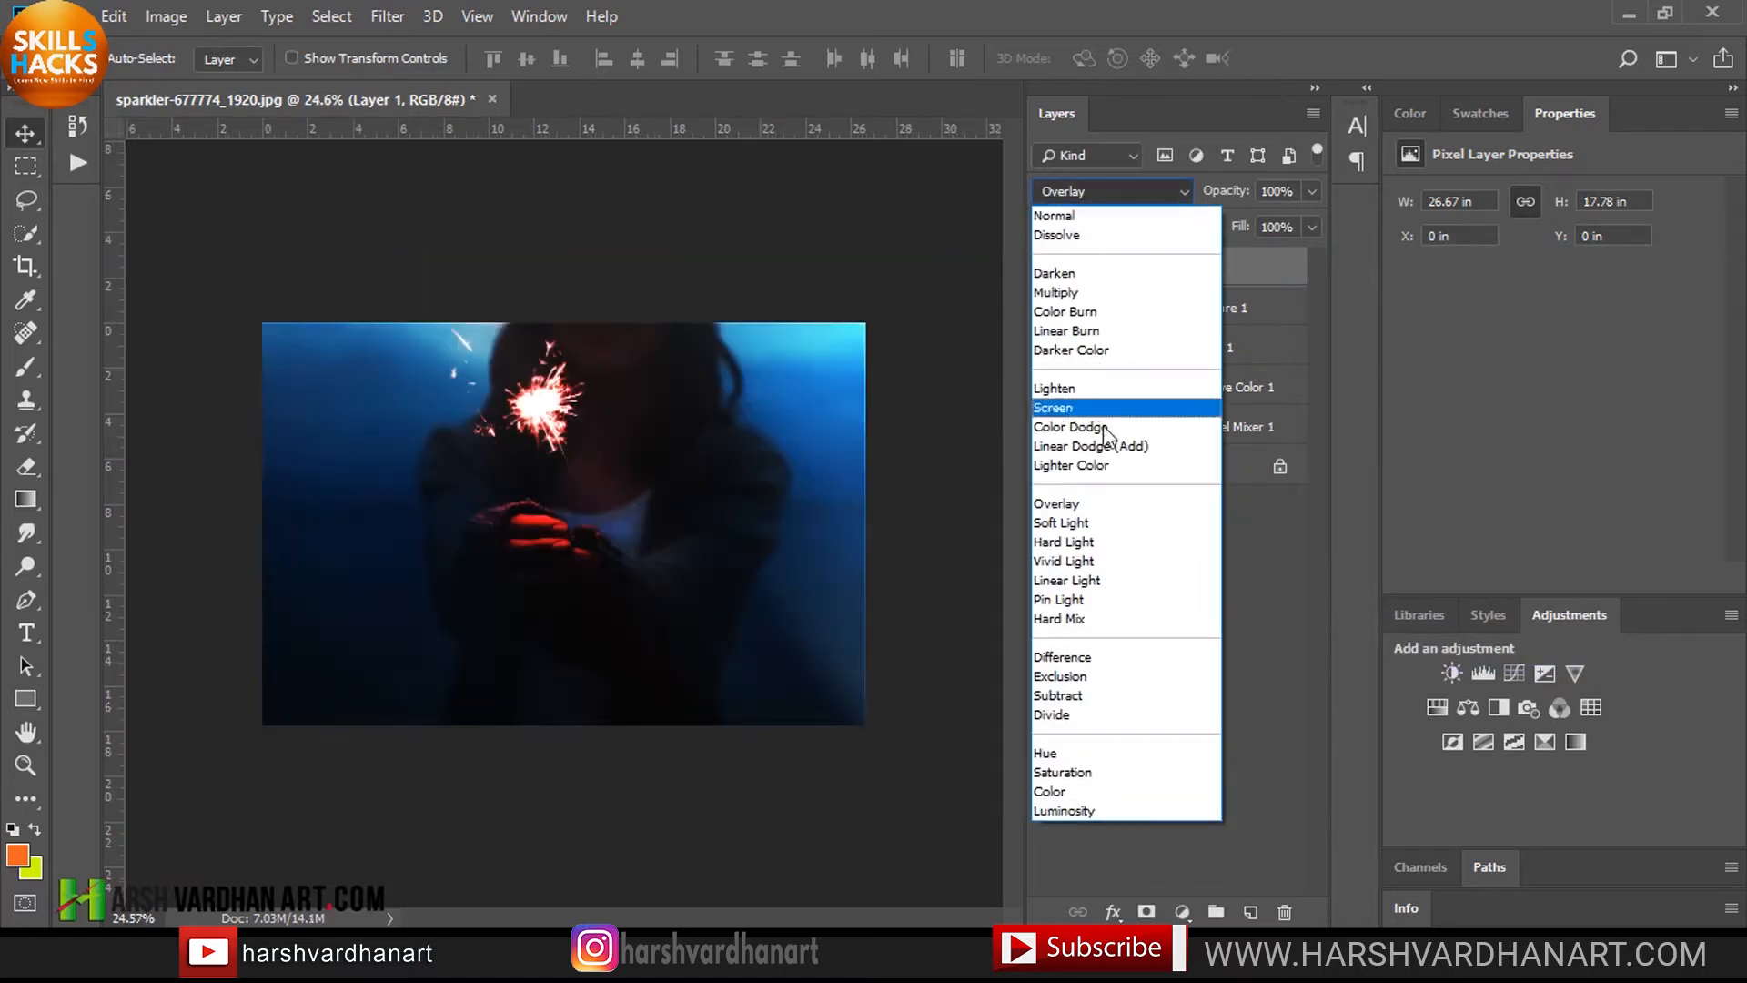
{"action": "left_click", "coordinate": [1087, 522]}
{"action": "left_click", "coordinate": [1139, 187]}
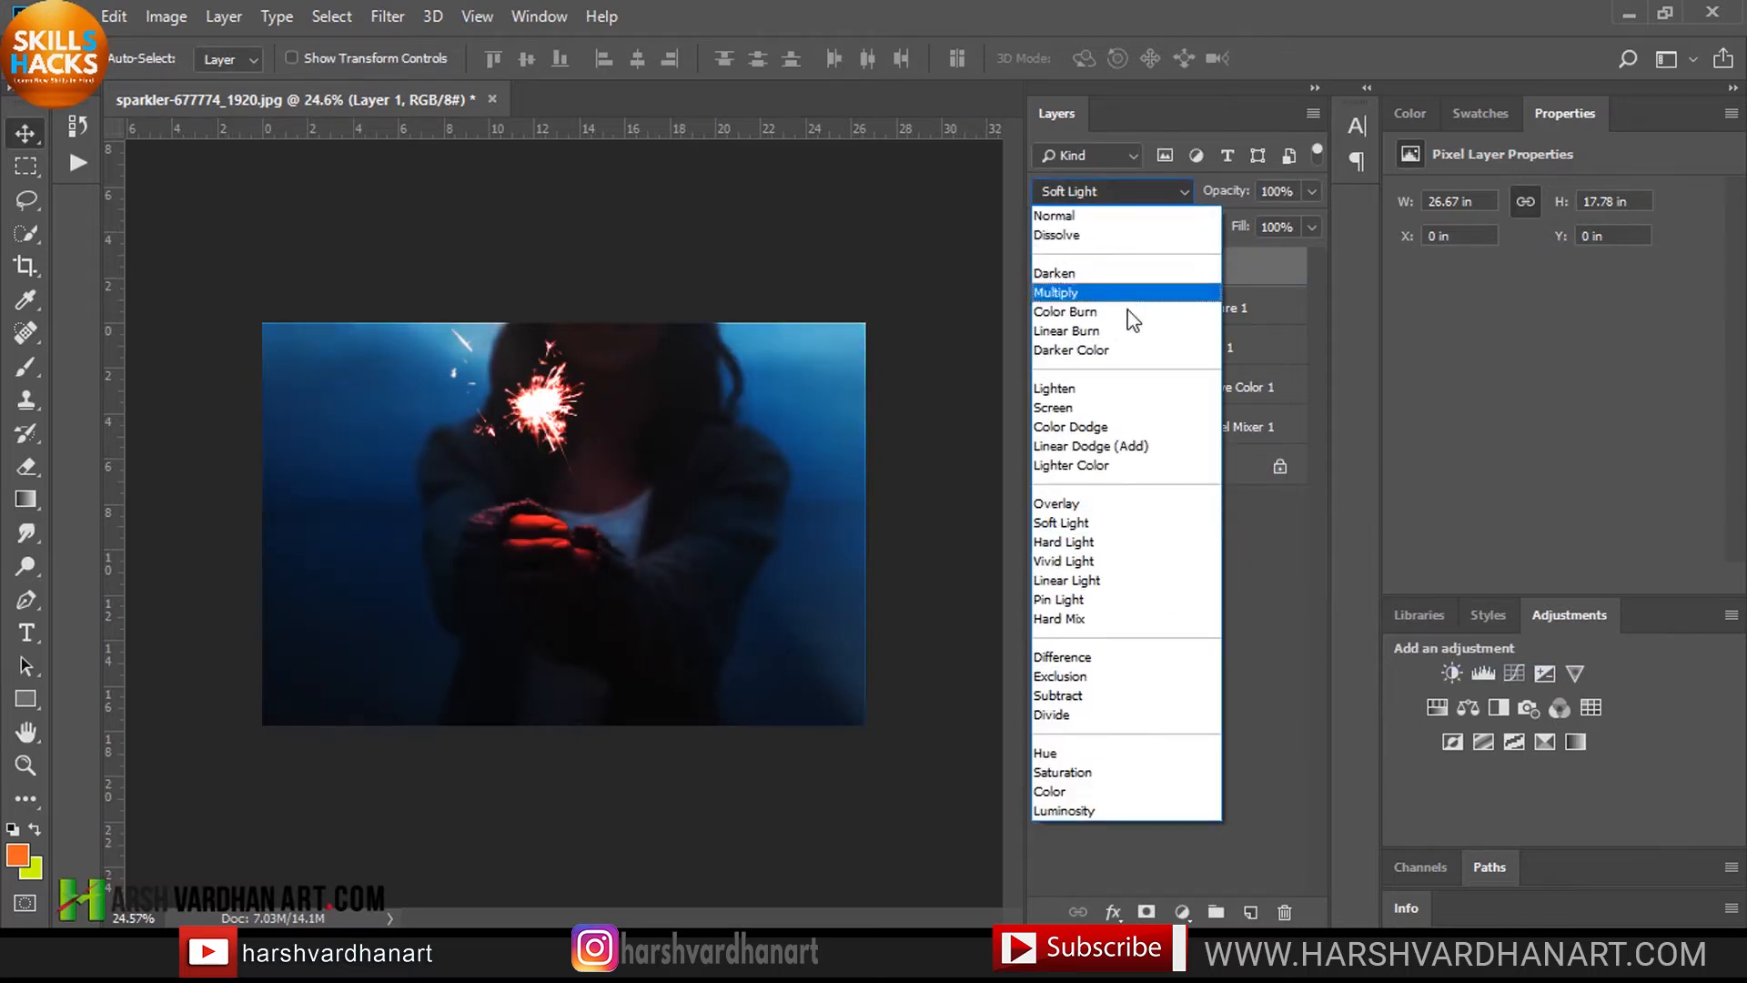
{"action": "left_click", "coordinate": [1103, 390]}
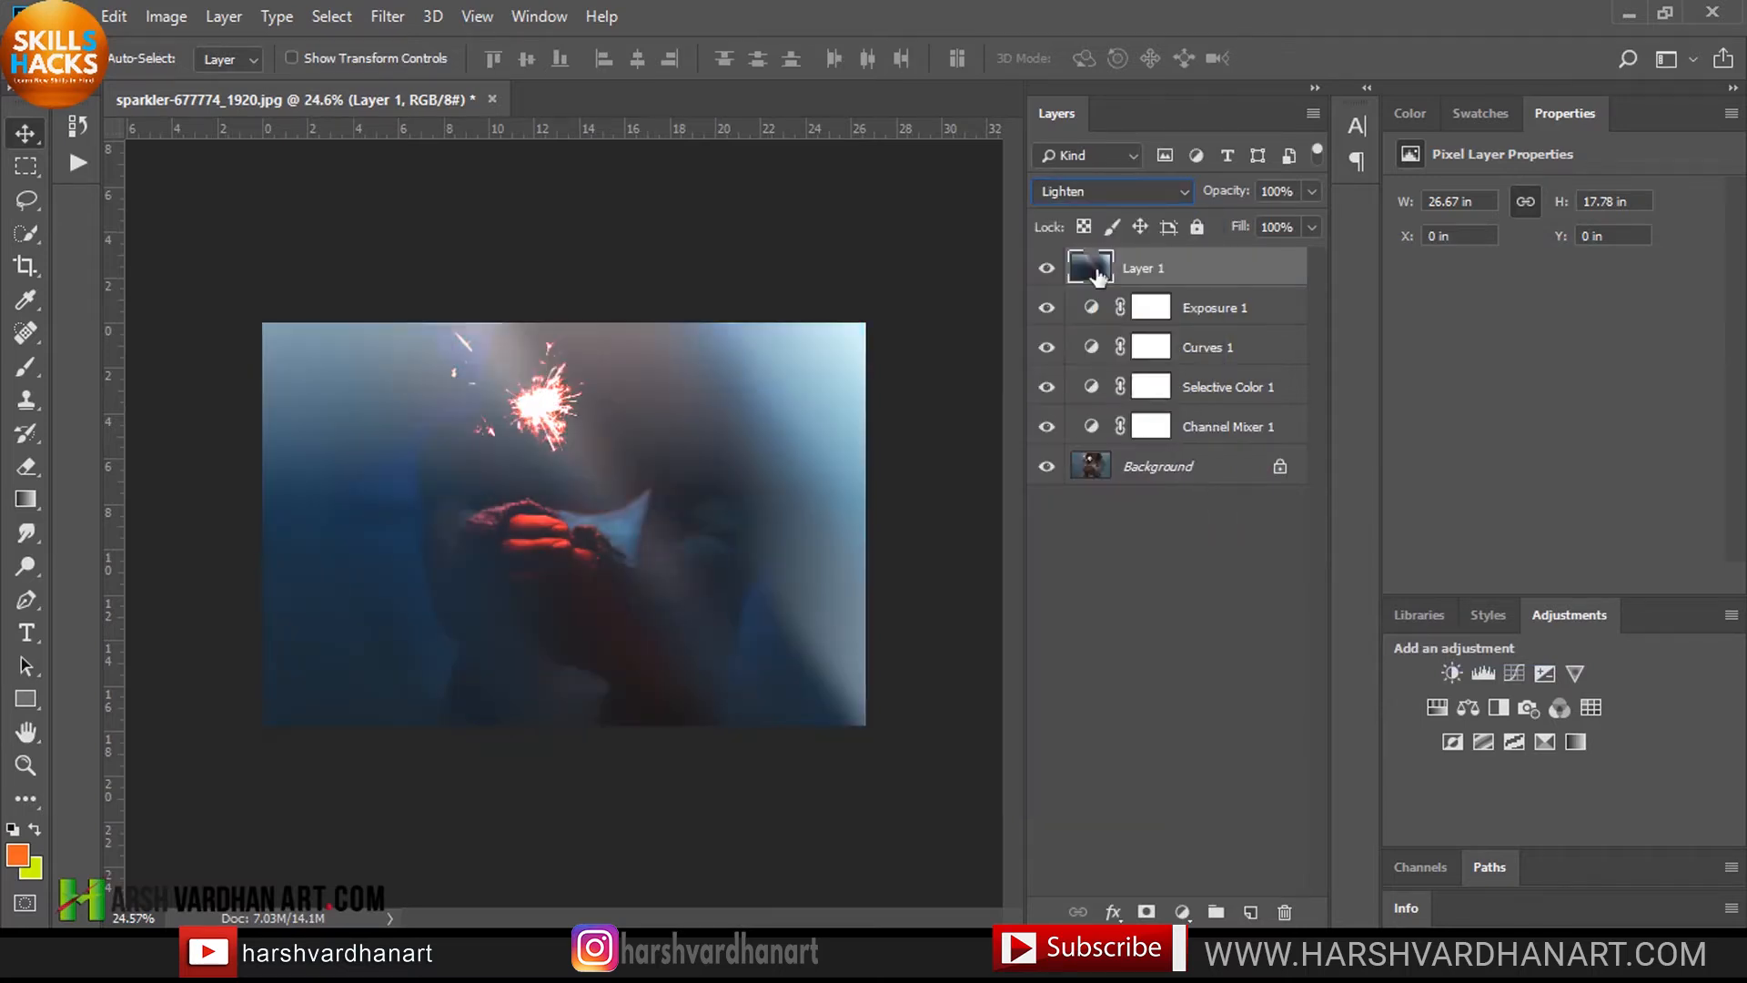
{"action": "left_click", "coordinate": [1105, 188]}
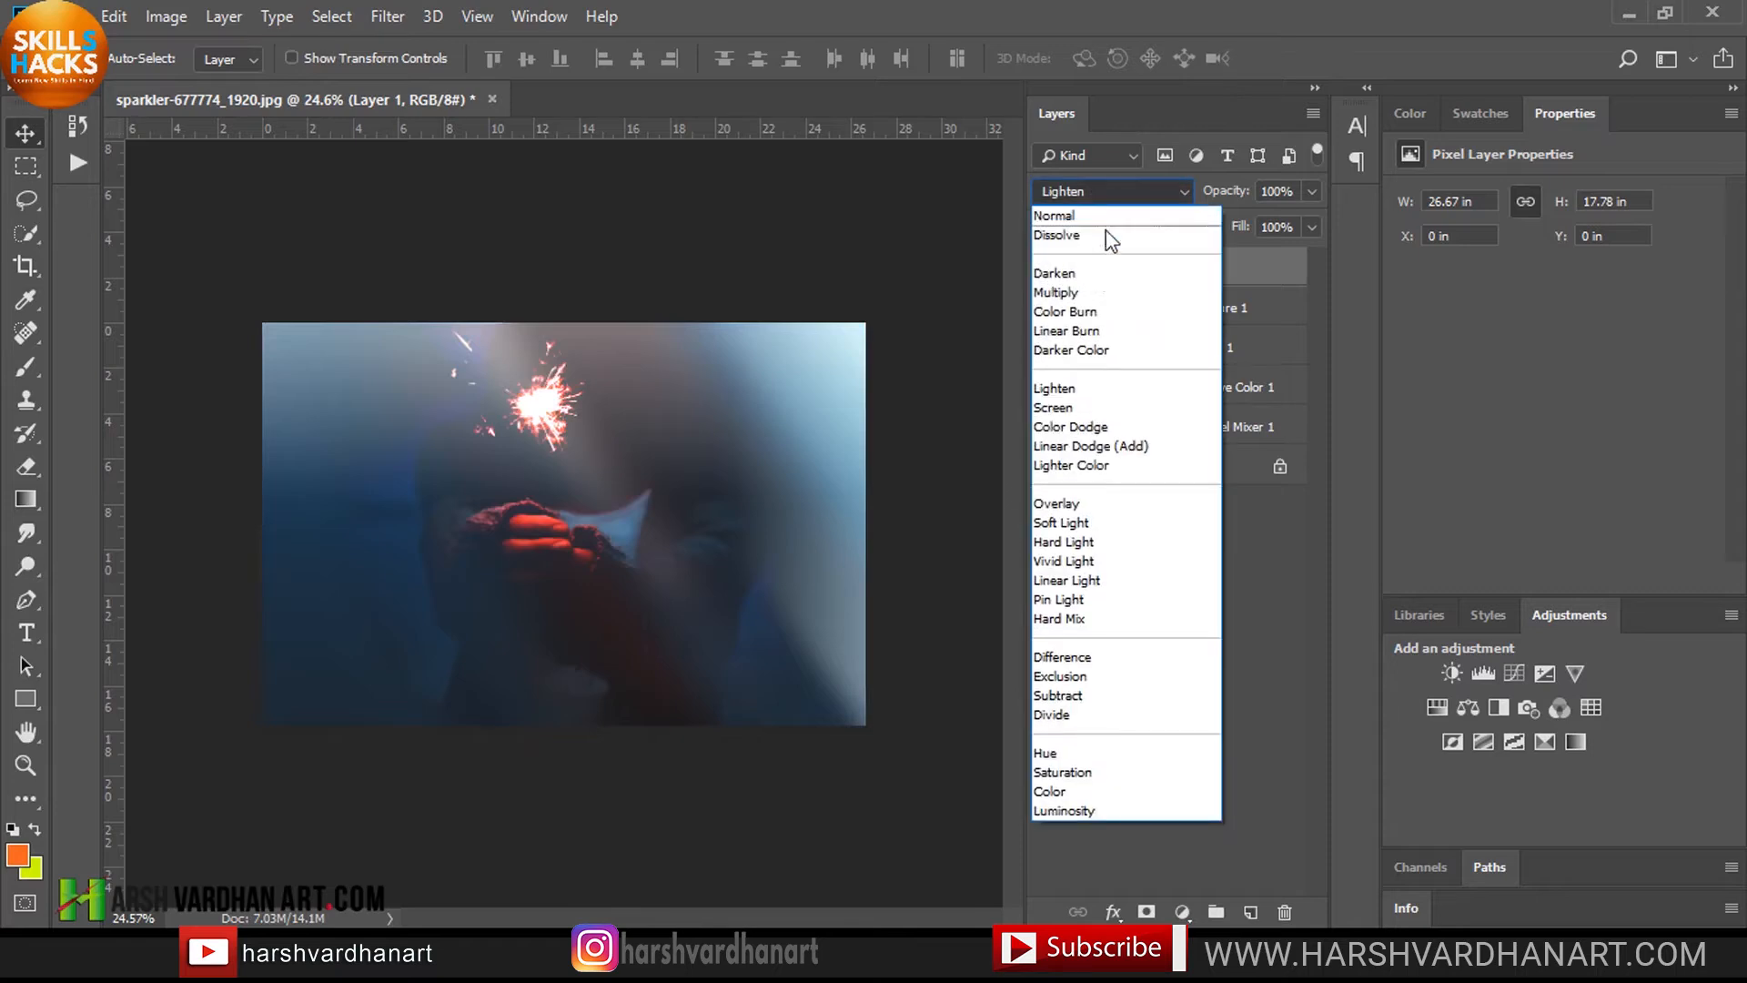
{"action": "left_click", "coordinate": [1088, 407]}
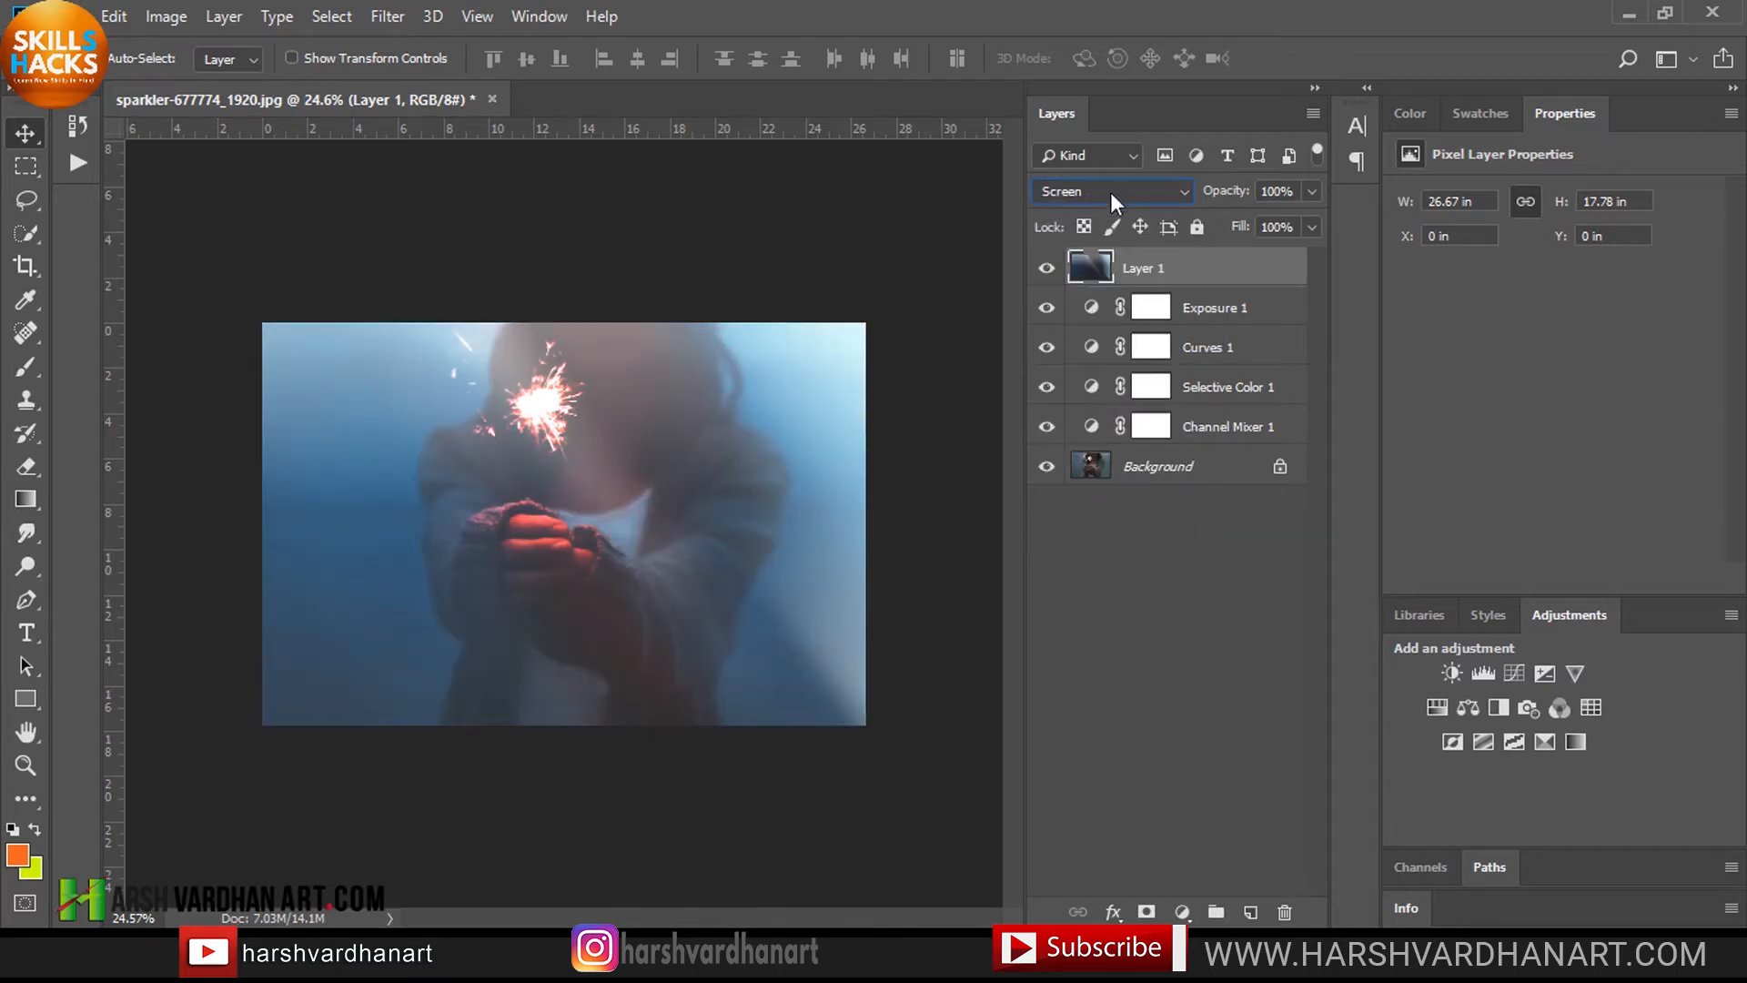
Step: Darken the blurred Screen layer with Levels, setting the midtone input to 0.54 and raising the black input level
{"action": "scroll", "coordinate": [706, 519], "scroll_direction": "up", "scroll_amount": 2}
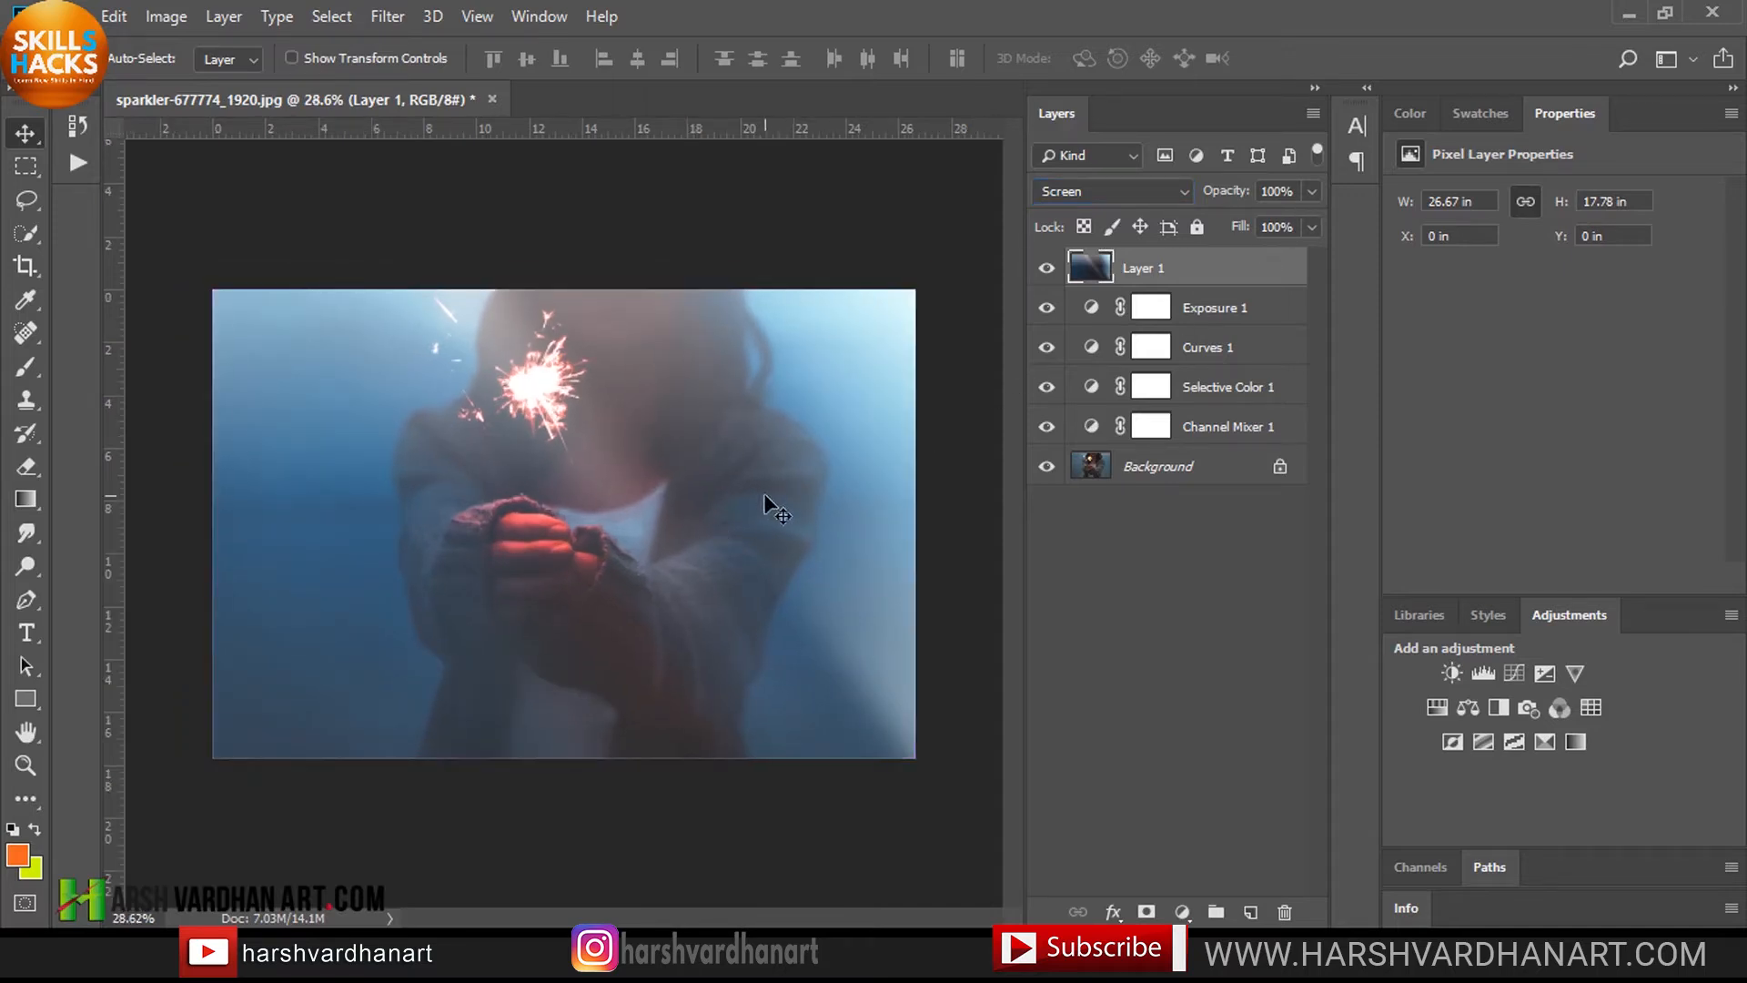
{"action": "key", "text": "ctrl+l"}
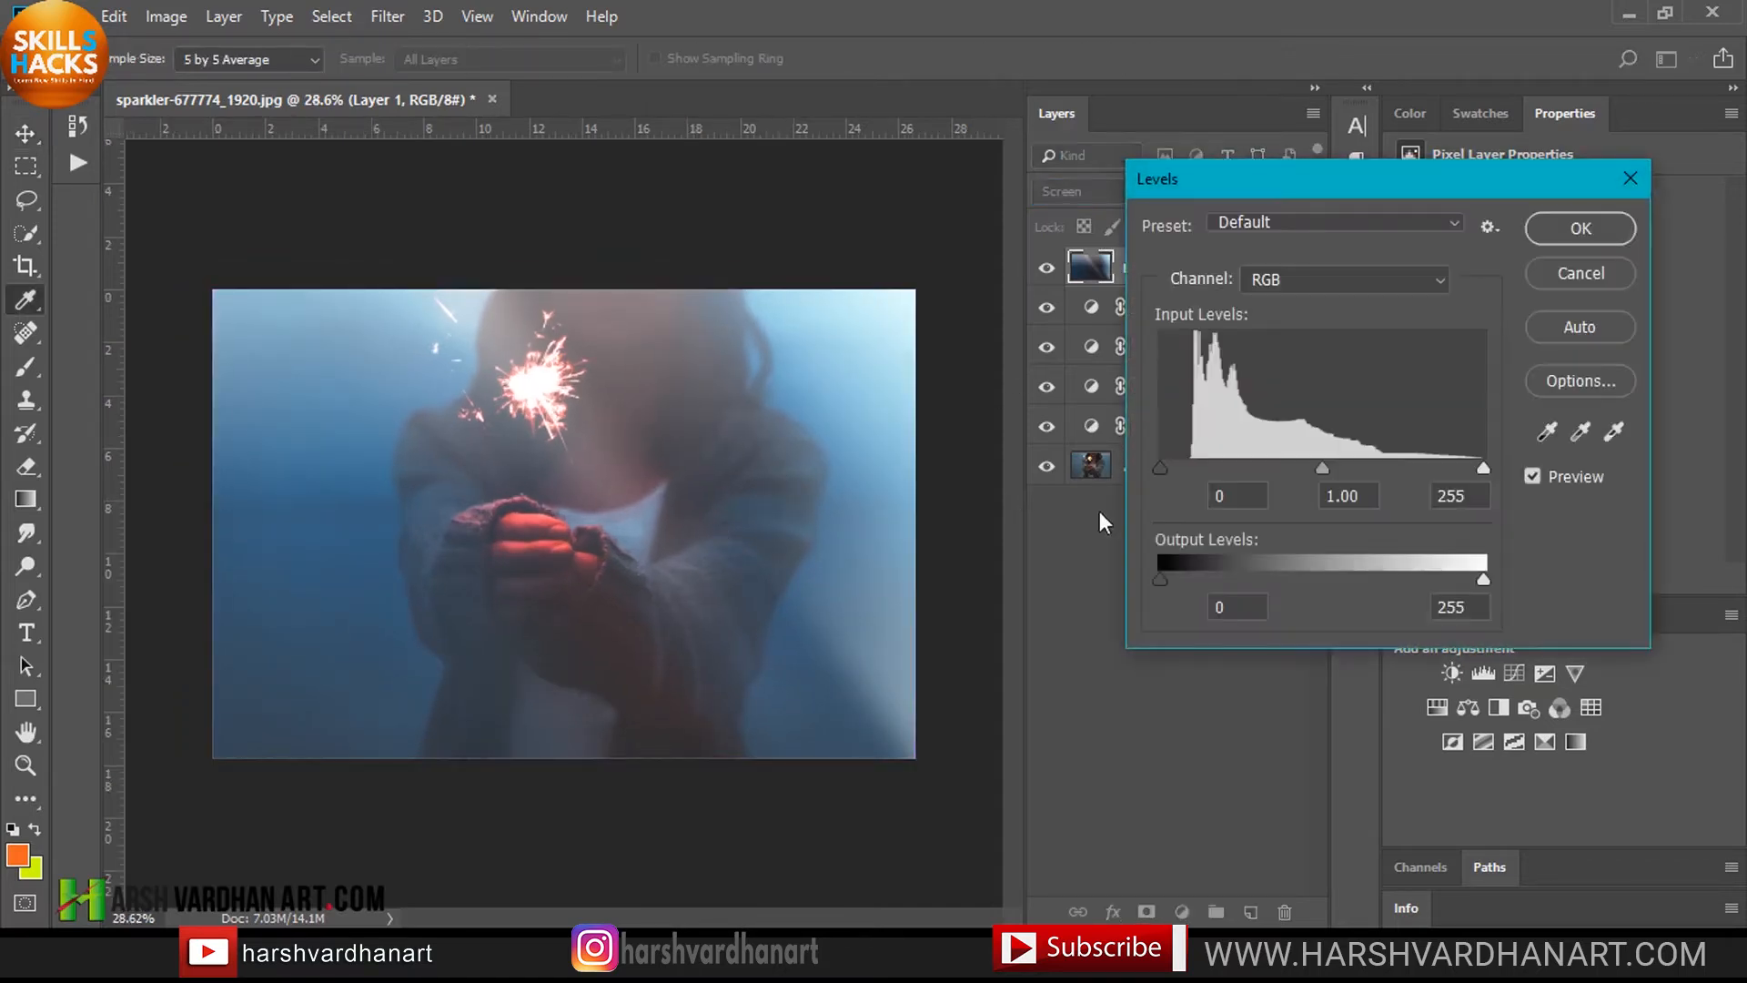
{"action": "left_click_drag", "start_coordinate": [1324, 466], "coordinate": [1383, 478]}
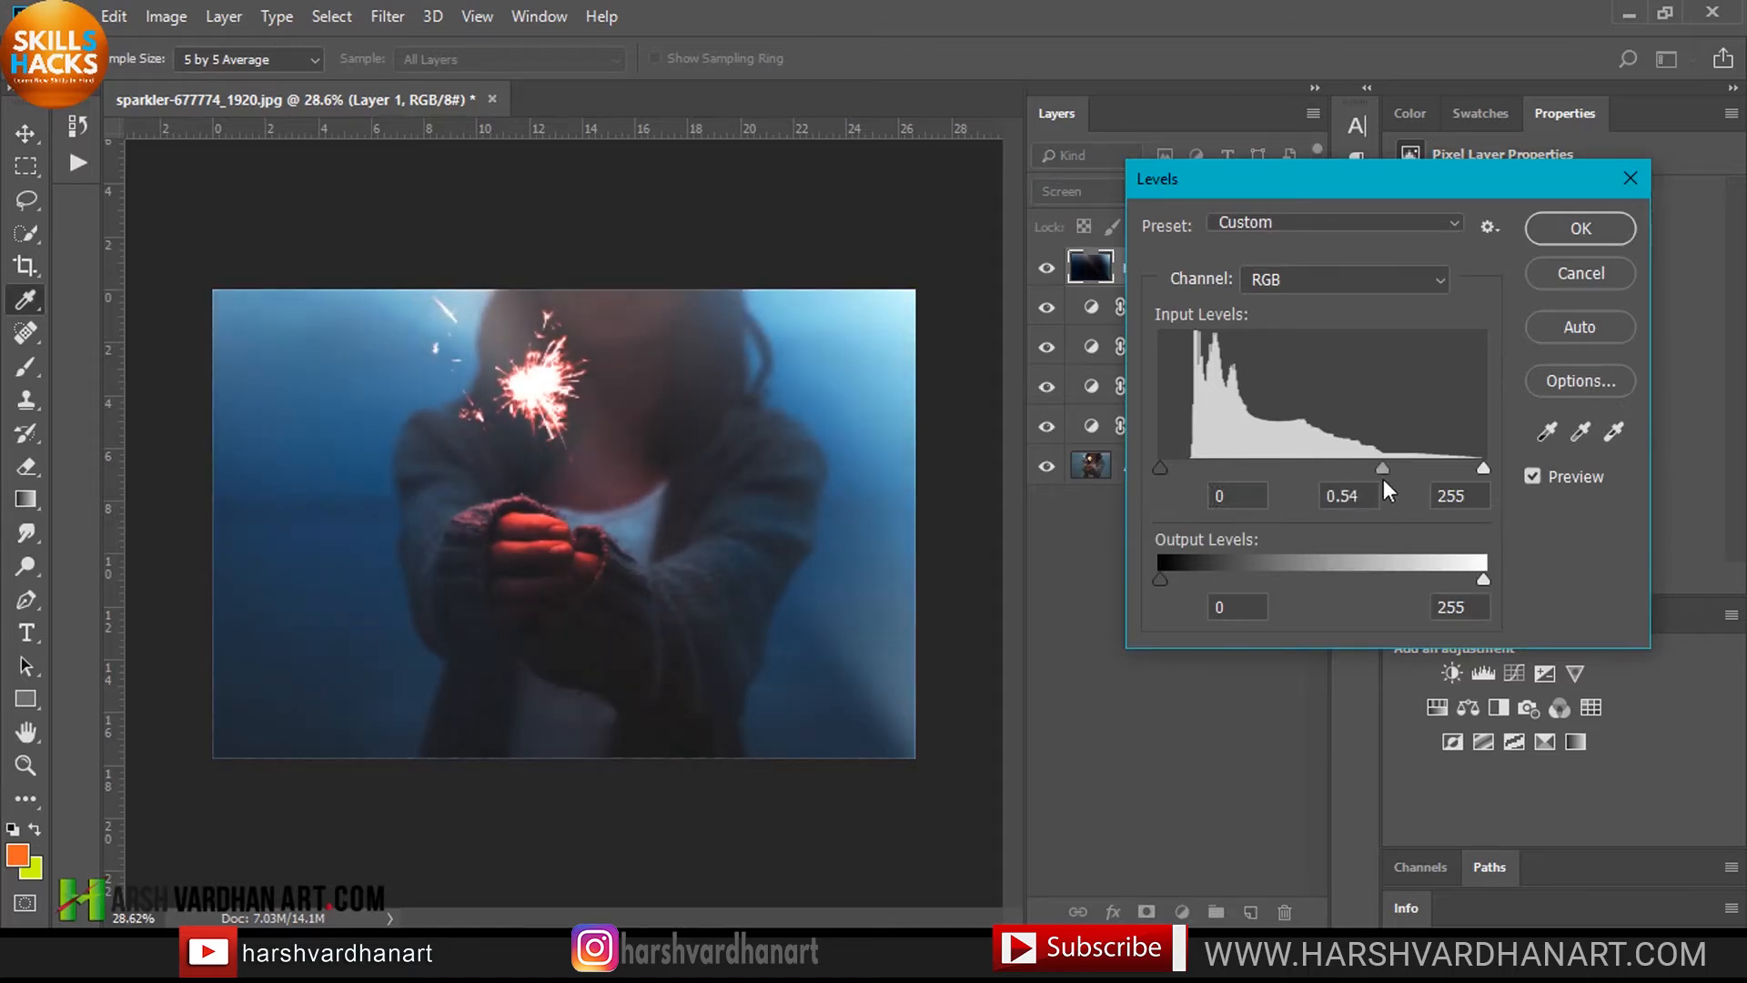
{"action": "left_click_drag", "start_coordinate": [1160, 468], "coordinate": [1216, 467]}
{"action": "left_click", "coordinate": [1581, 228]}
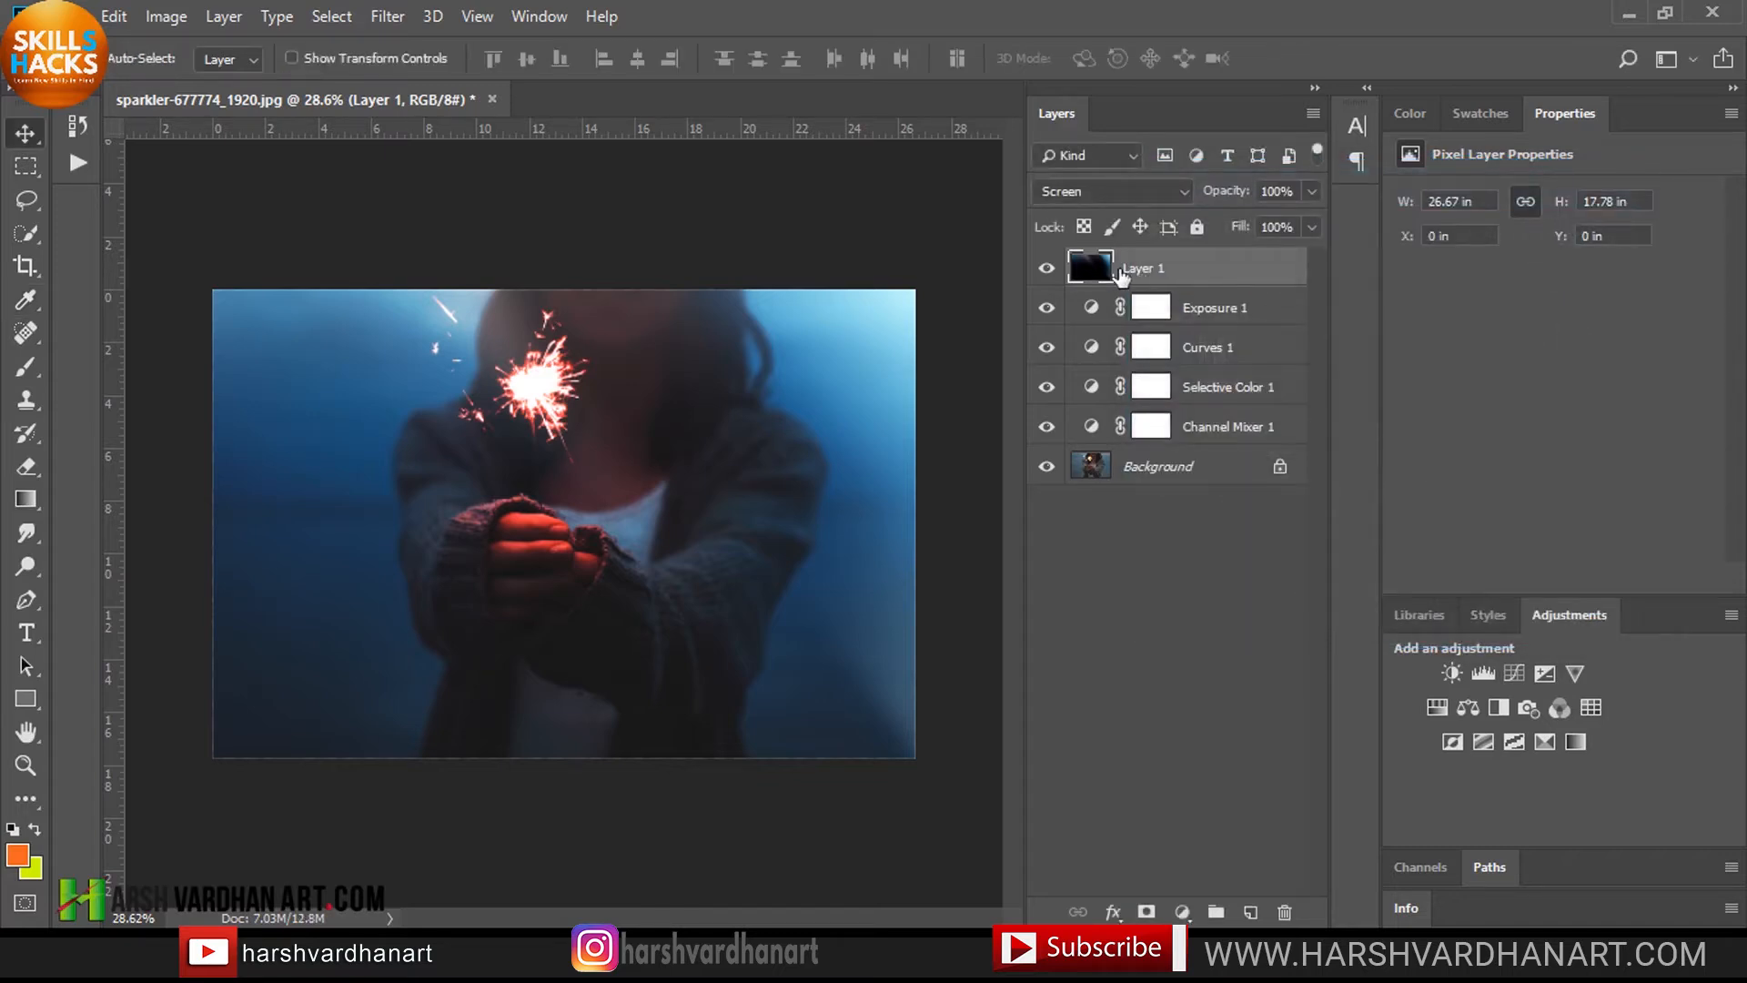
Step: Stamp all visible layers onto a new top layer and start a Maximum filter on it that preserves Roundness
{"action": "key", "text": "ctrl+shift+alt+e"}
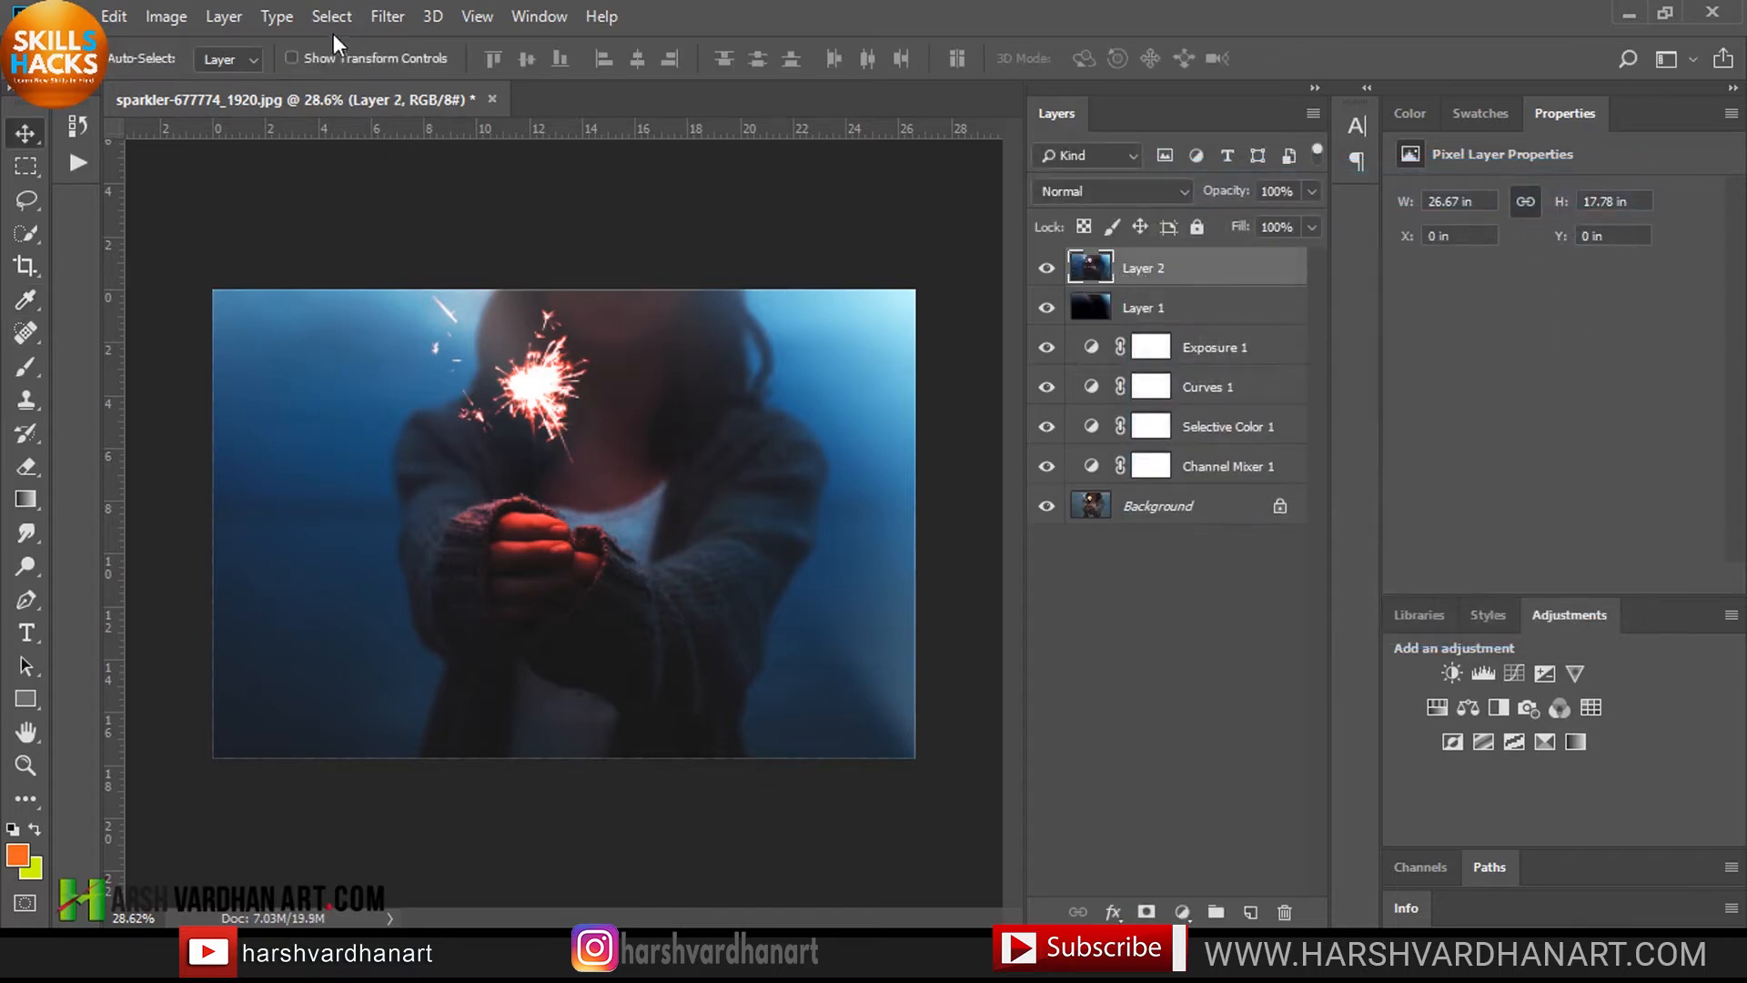
{"action": "left_click", "coordinate": [387, 17]}
{"action": "mouse_move", "coordinate": [473, 527]}
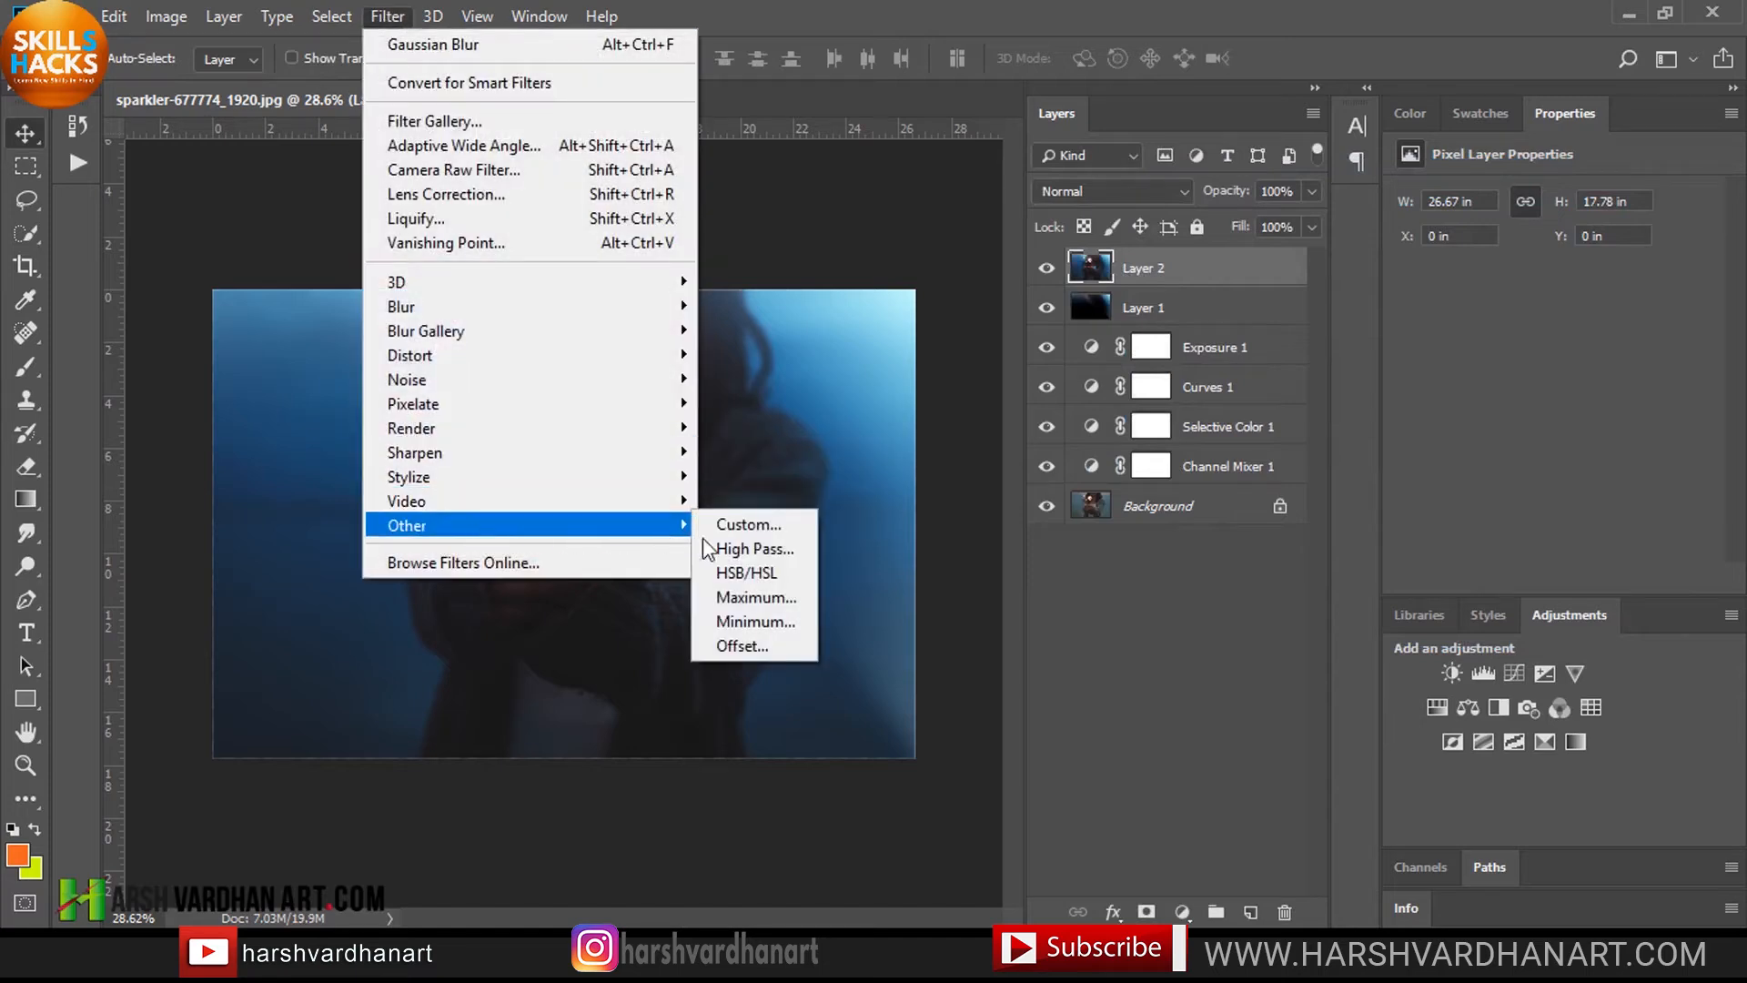
{"action": "left_click", "coordinate": [778, 600]}
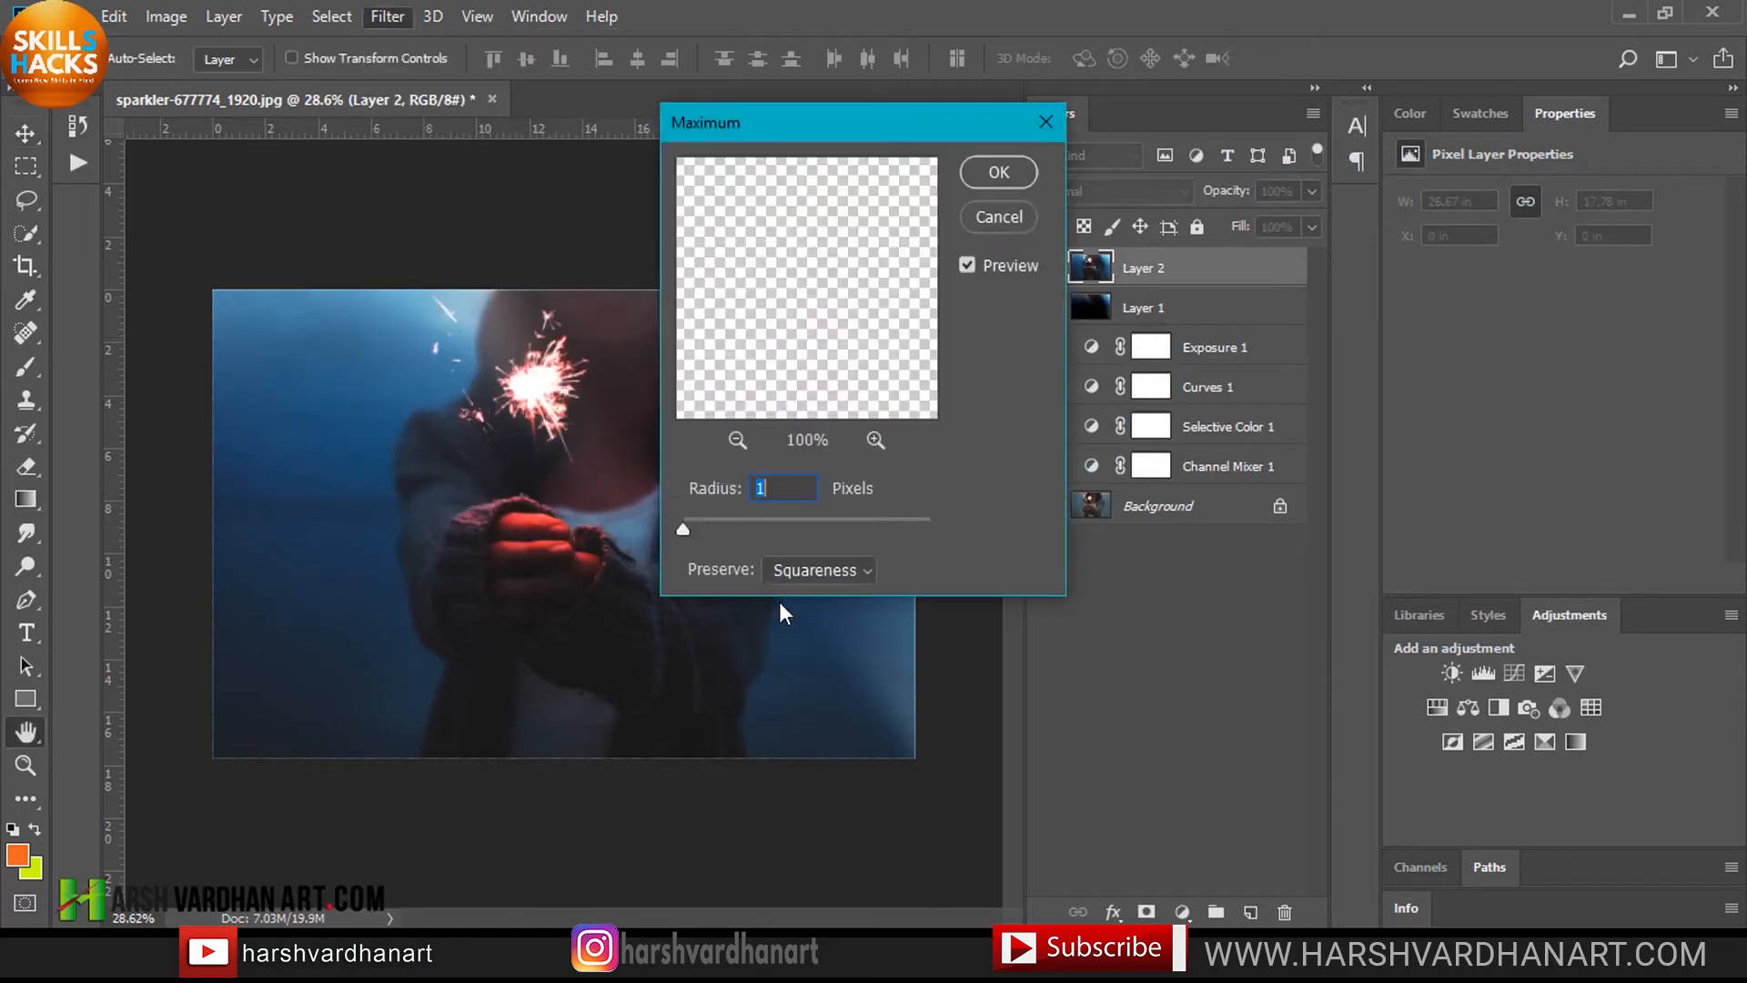
{"action": "left_click_drag", "start_coordinate": [805, 128], "coordinate": [1048, 152]}
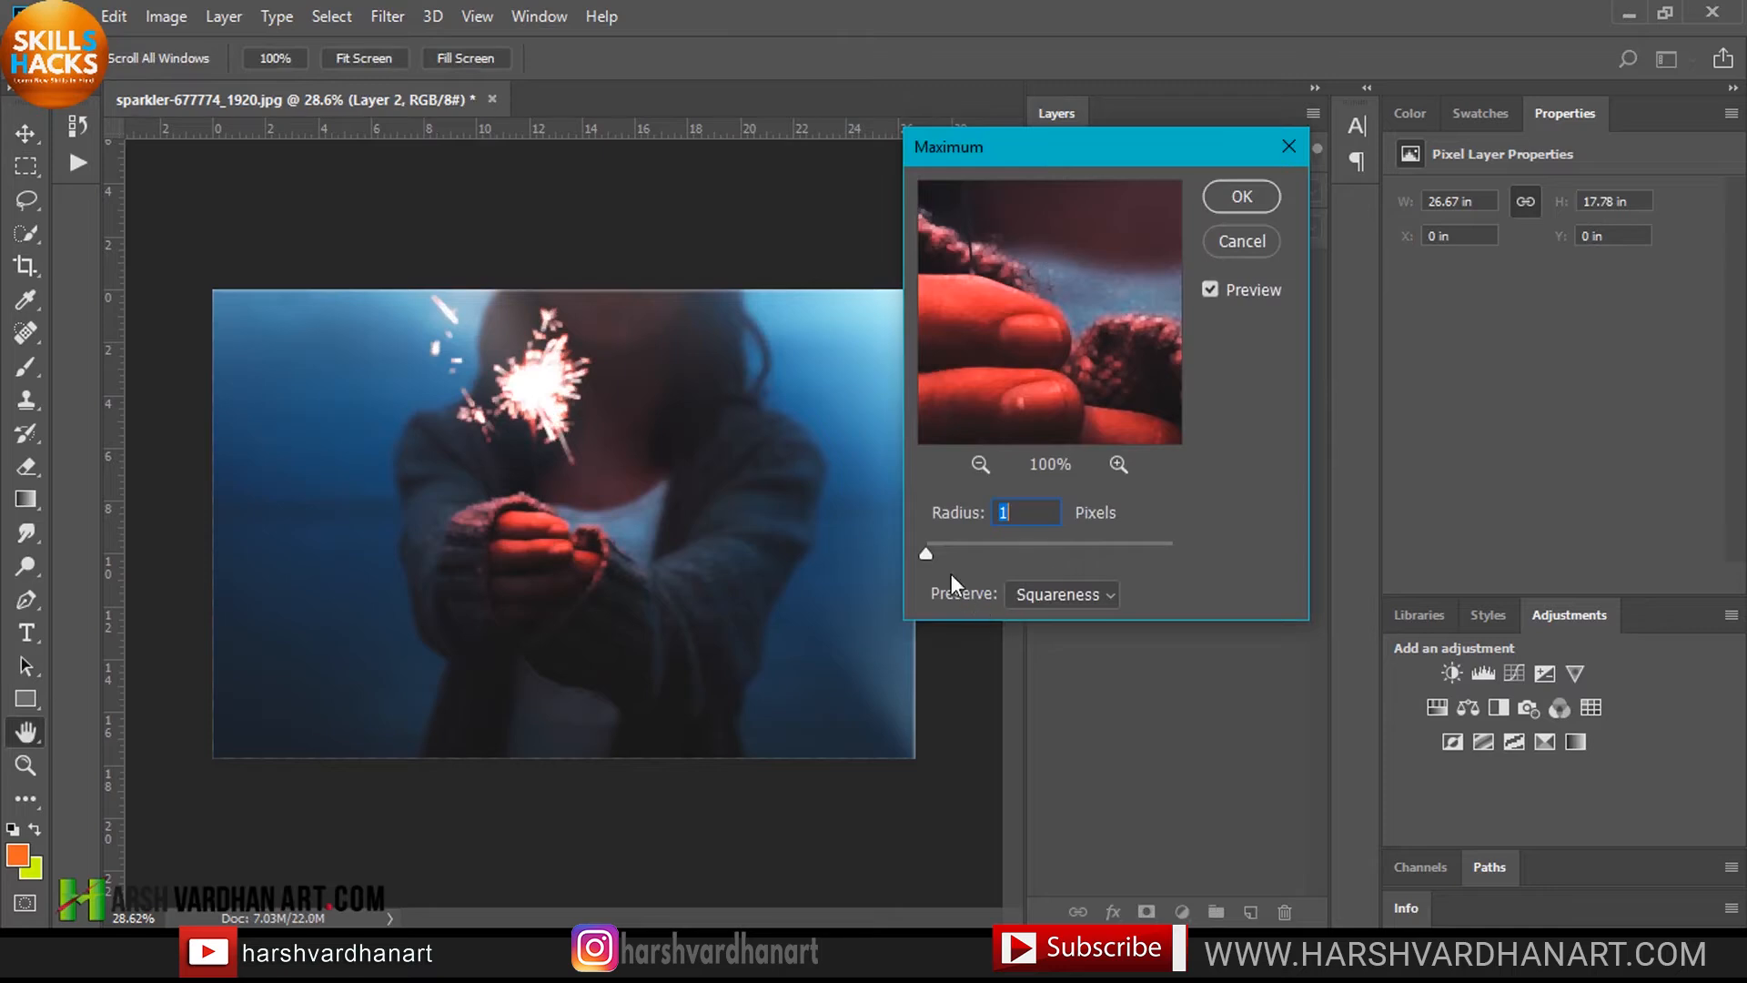
{"action": "left_click_drag", "start_coordinate": [927, 553], "coordinate": [959, 552]}
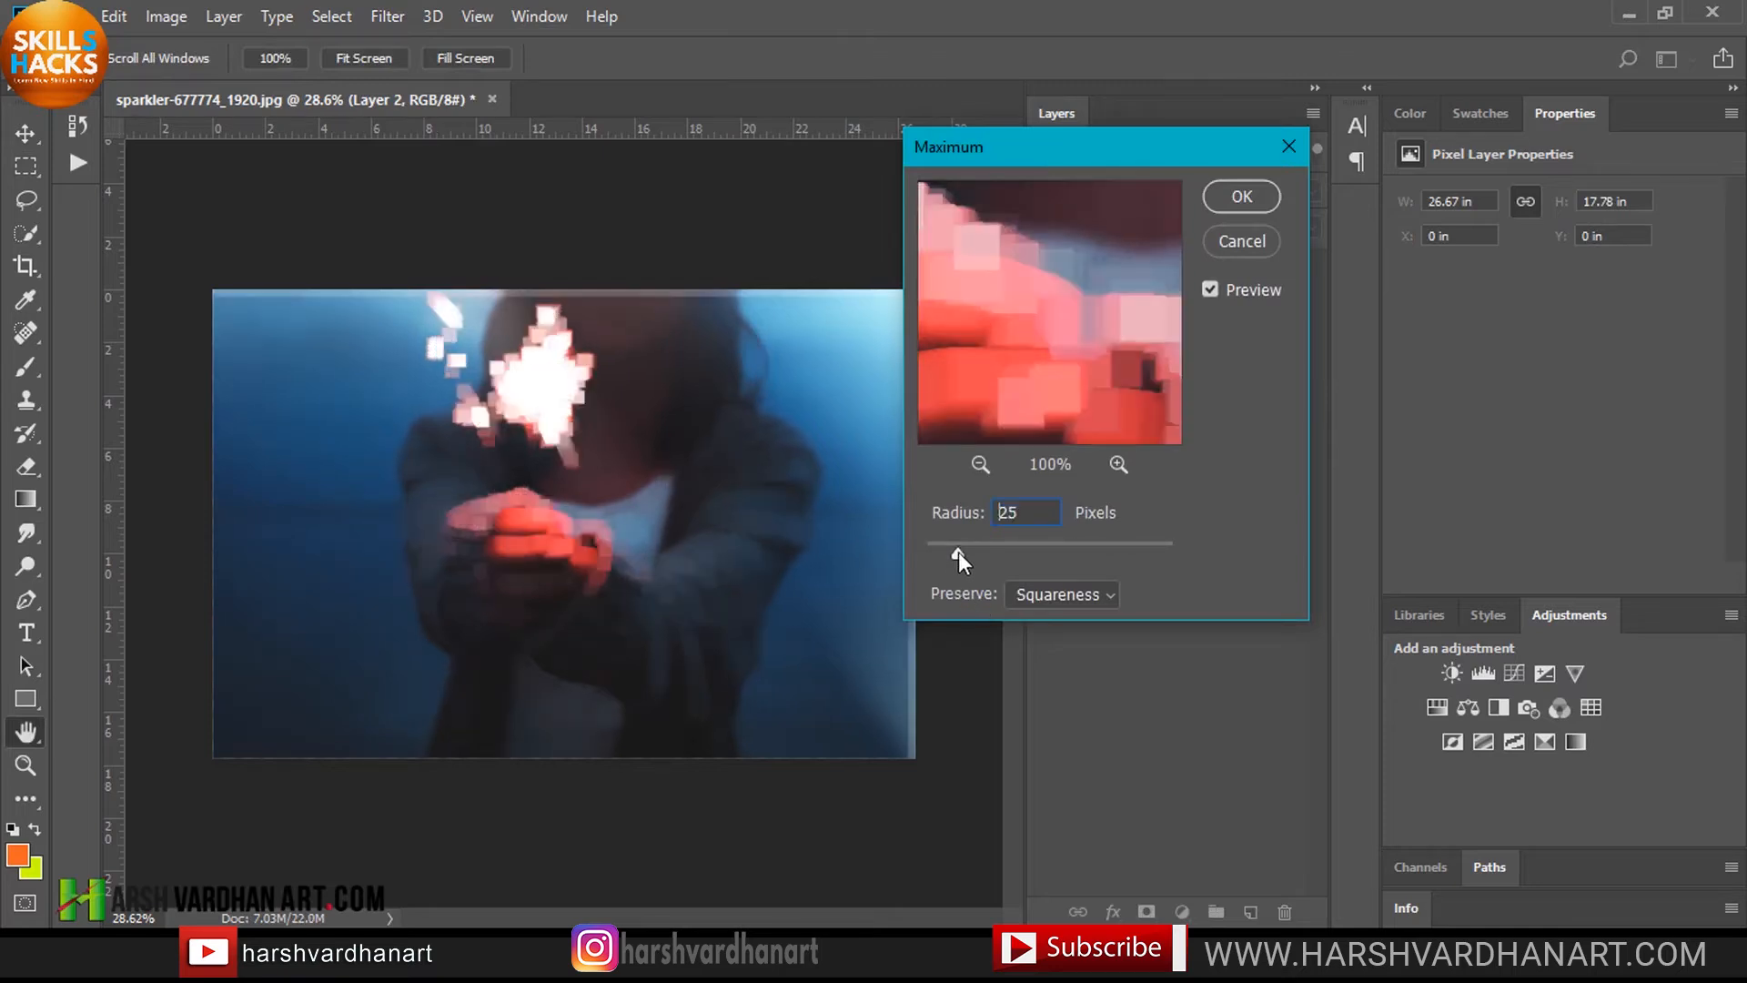
{"action": "left_click", "coordinate": [1023, 591]}
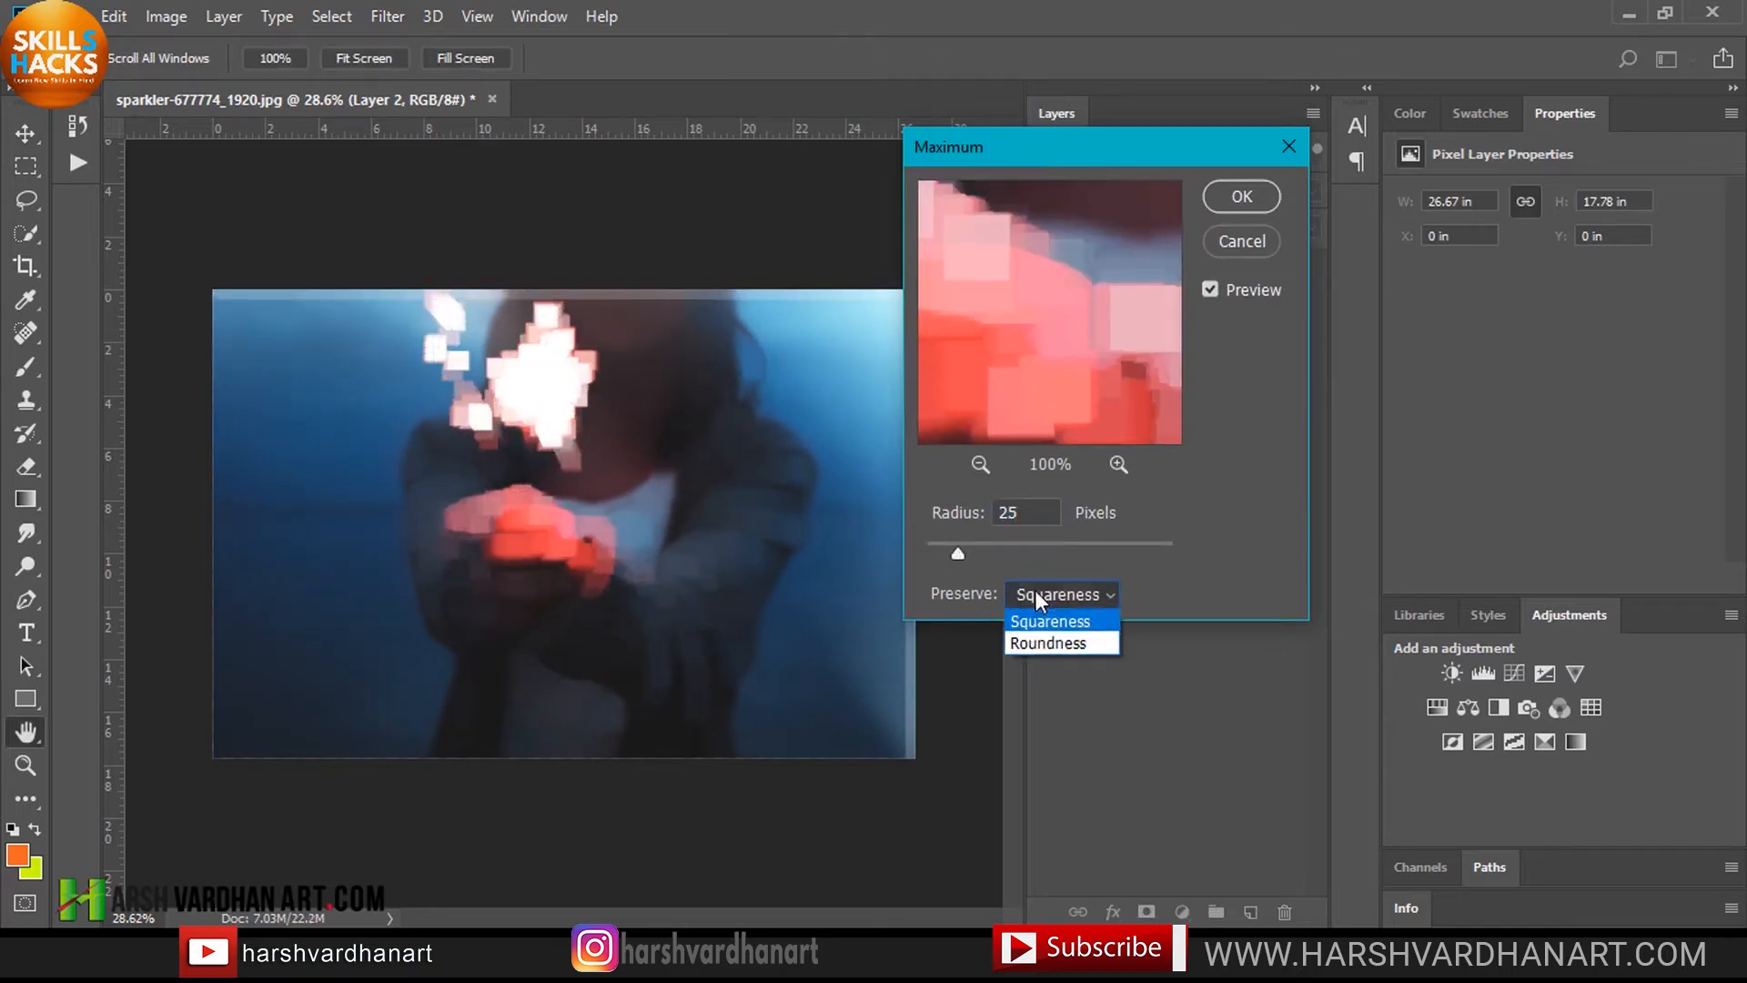
{"action": "left_click", "coordinate": [1035, 643]}
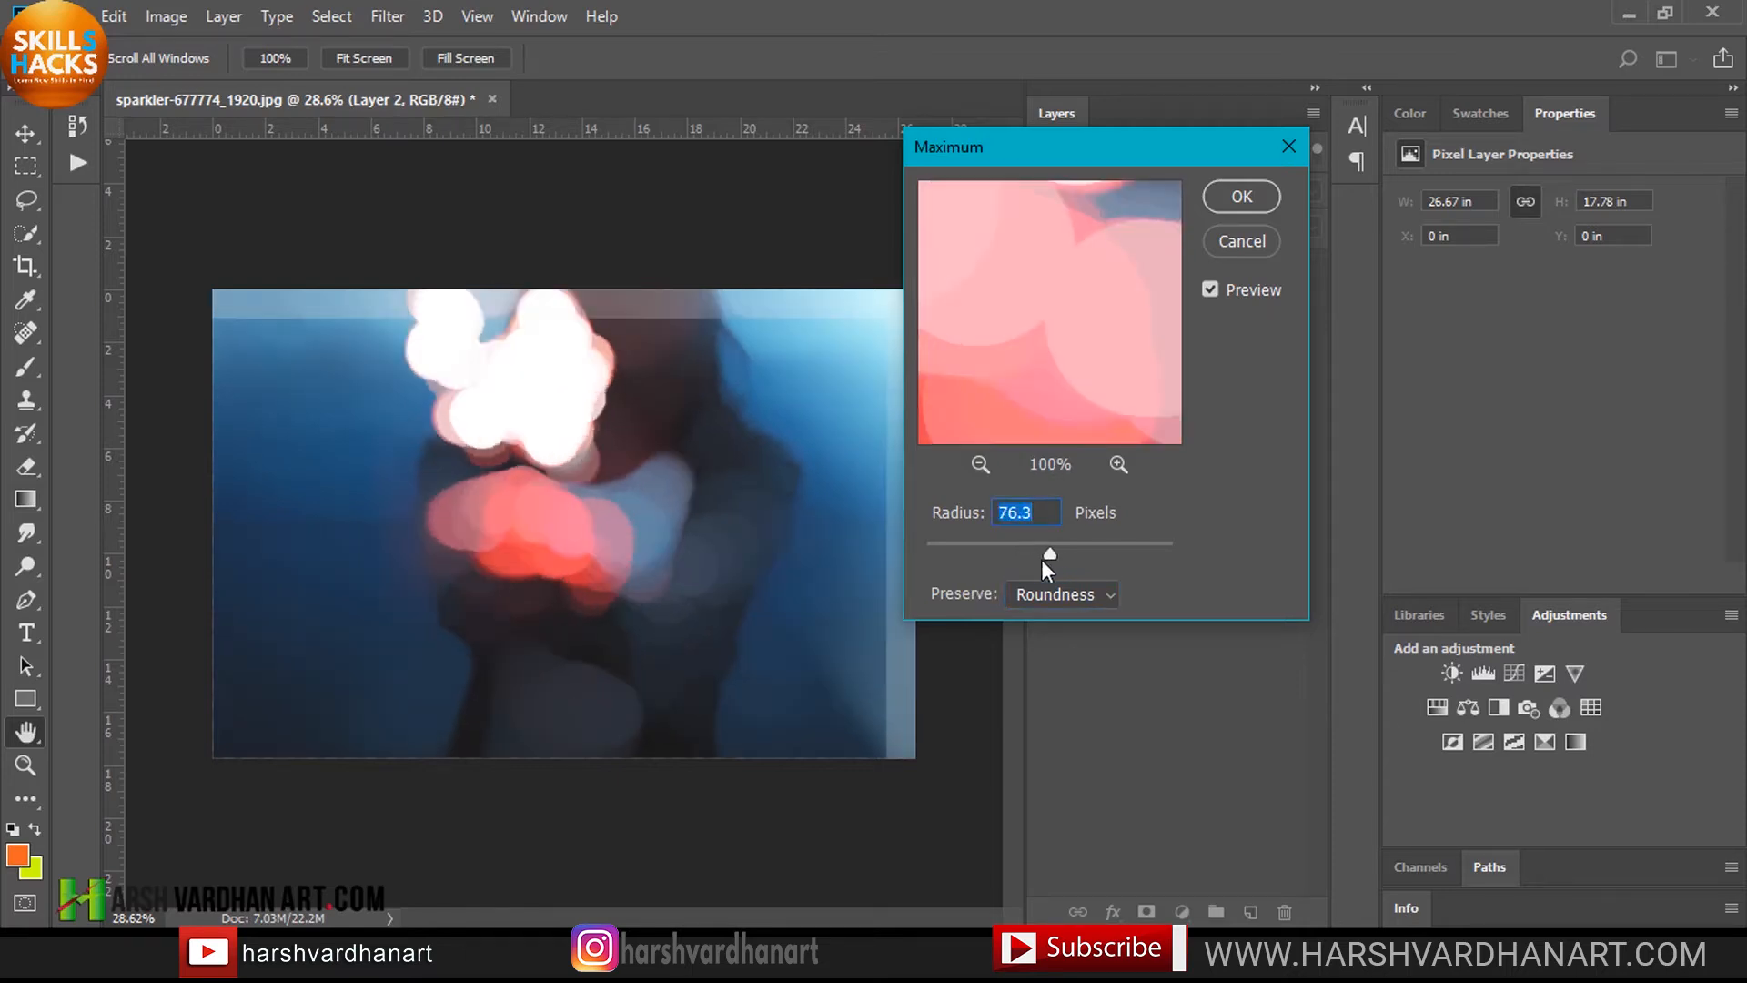
Step: Apply the Maximum filter with a radius of about 105.5 pixels
{"action": "left_click_drag", "start_coordinate": [1060, 555], "coordinate": [1036, 554]}
{"action": "left_click_drag", "start_coordinate": [1072, 556], "coordinate": [1112, 552]}
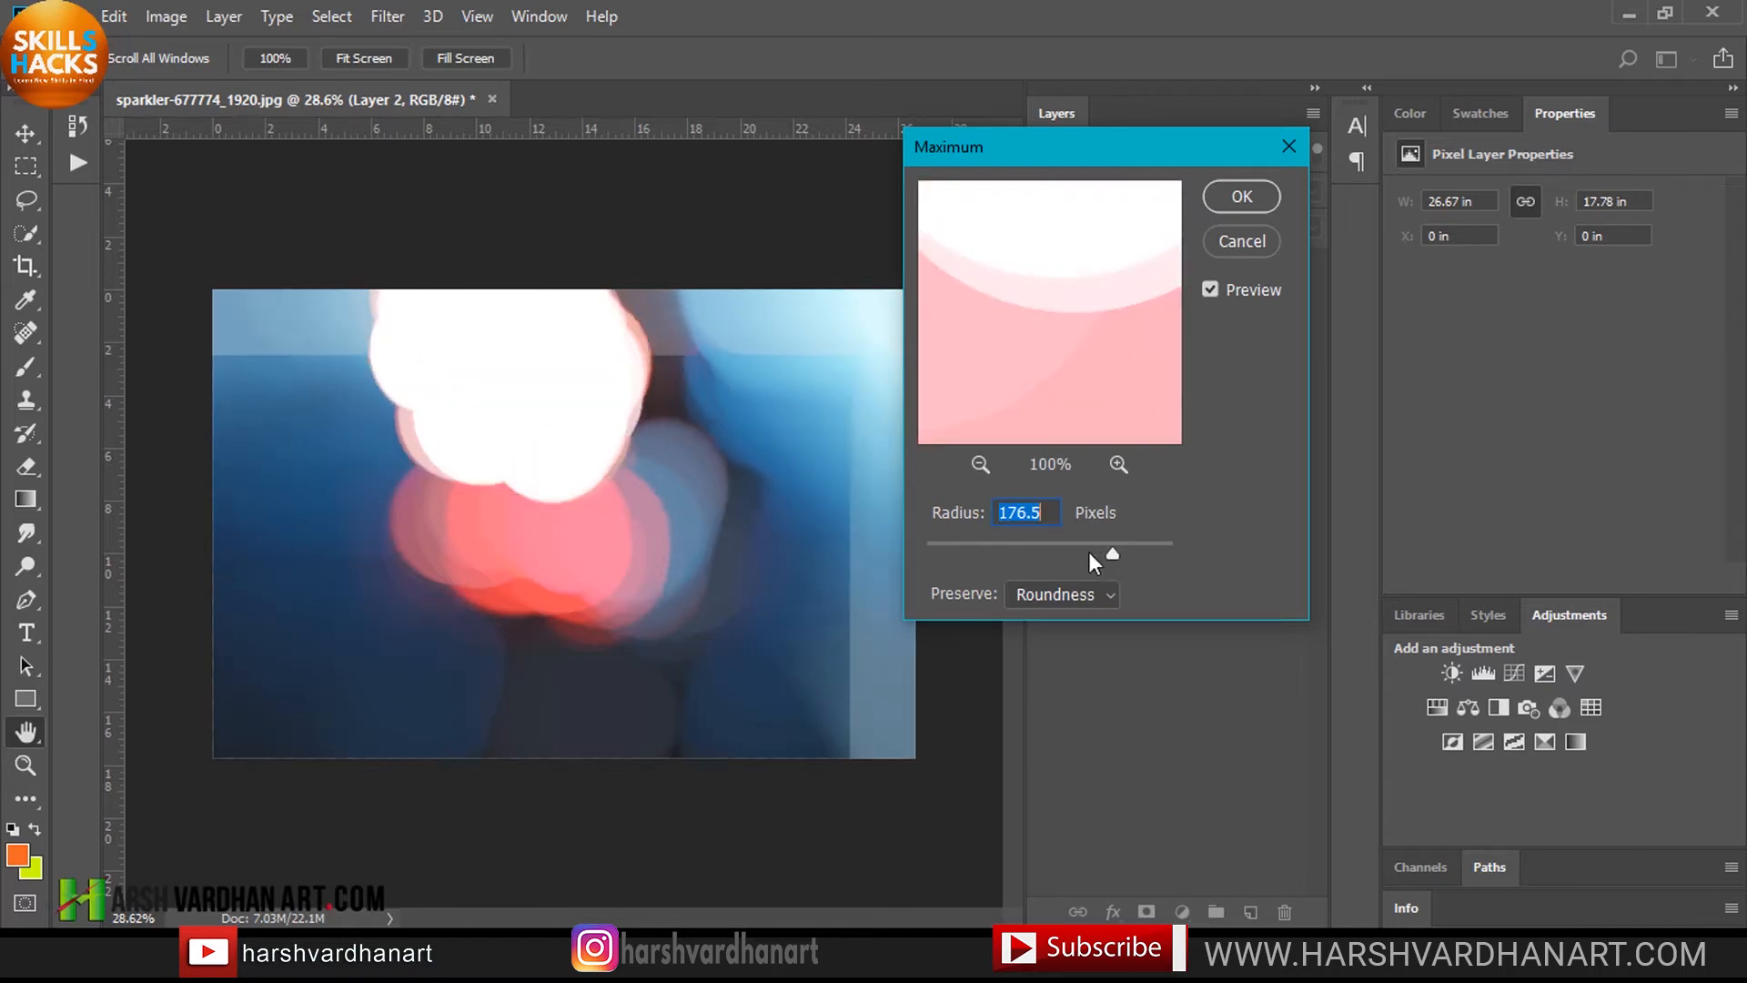
{"action": "left_click", "coordinate": [1088, 552]}
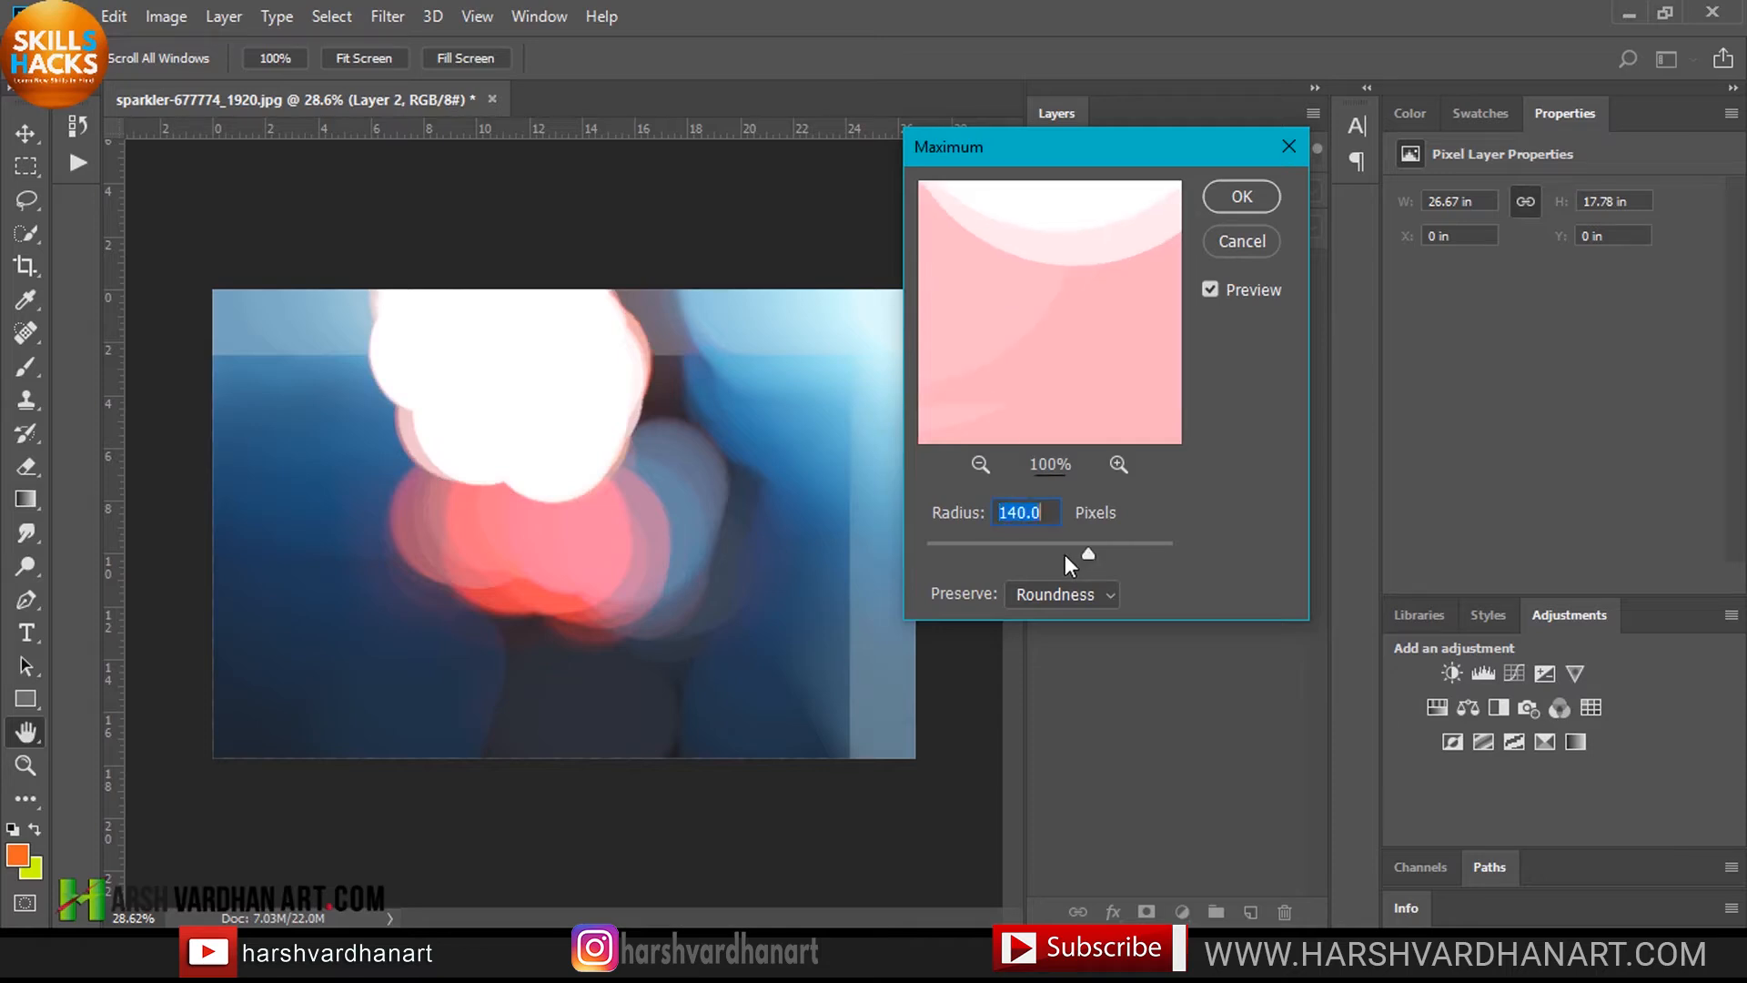
{"action": "left_click", "coordinate": [1066, 555]}
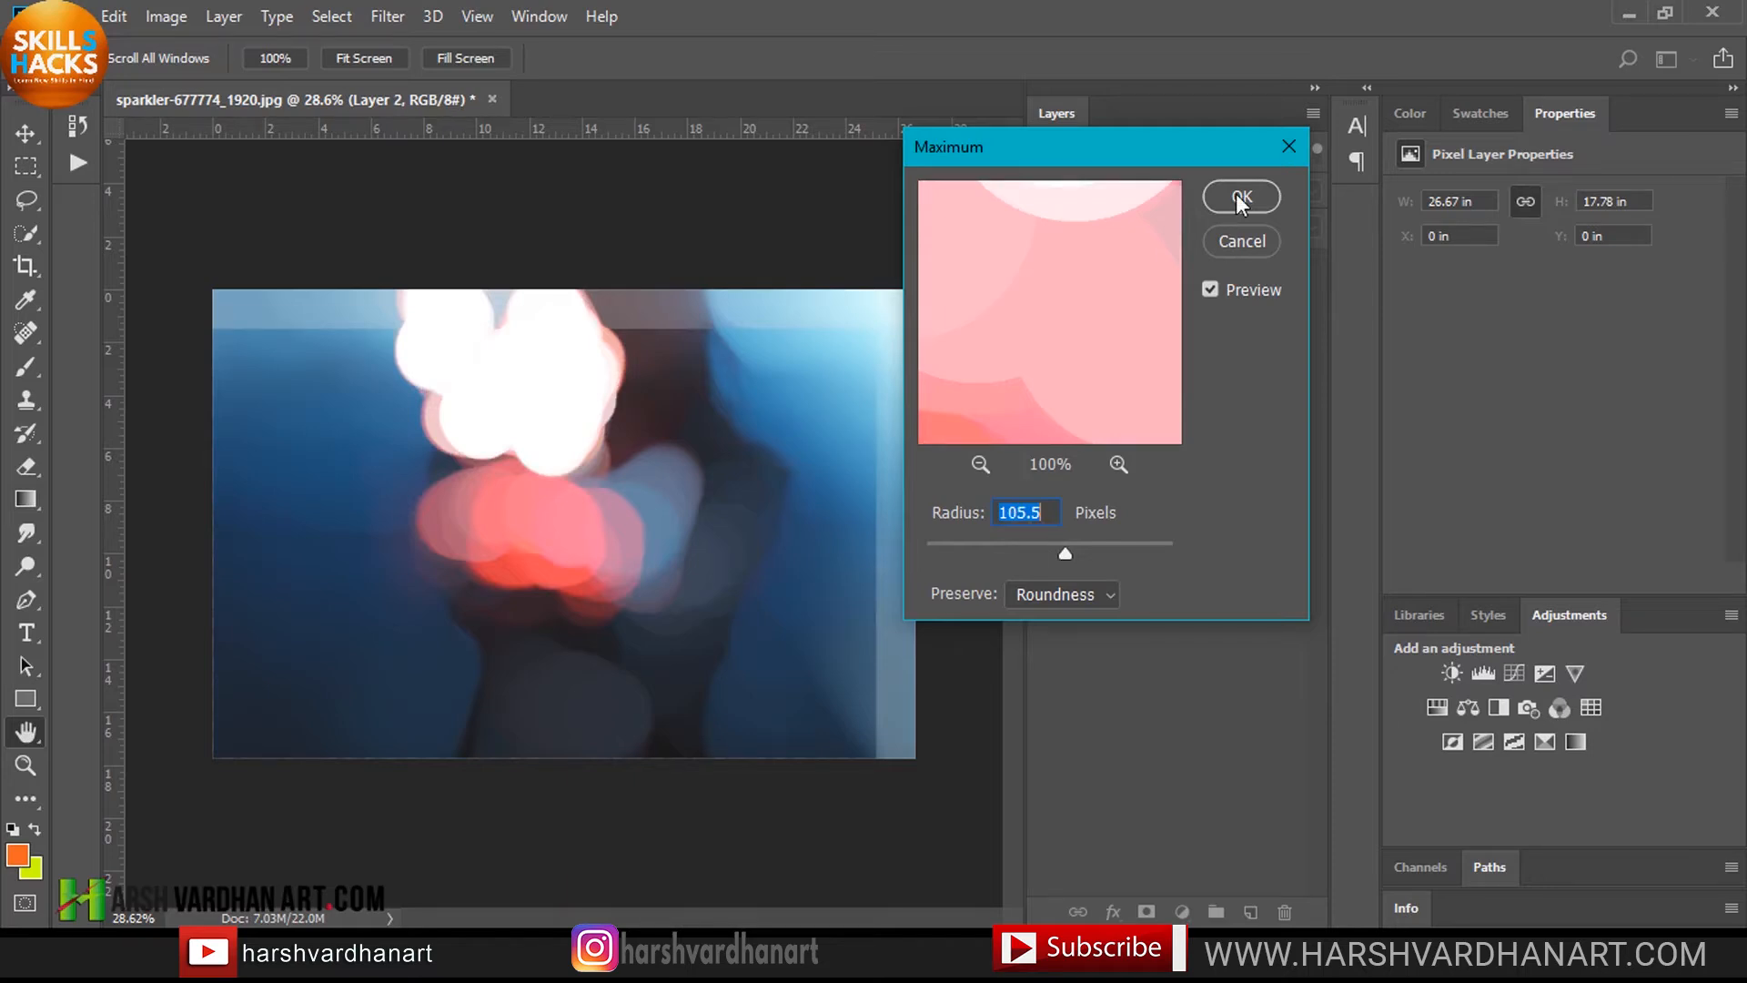
{"action": "left_click", "coordinate": [1239, 197]}
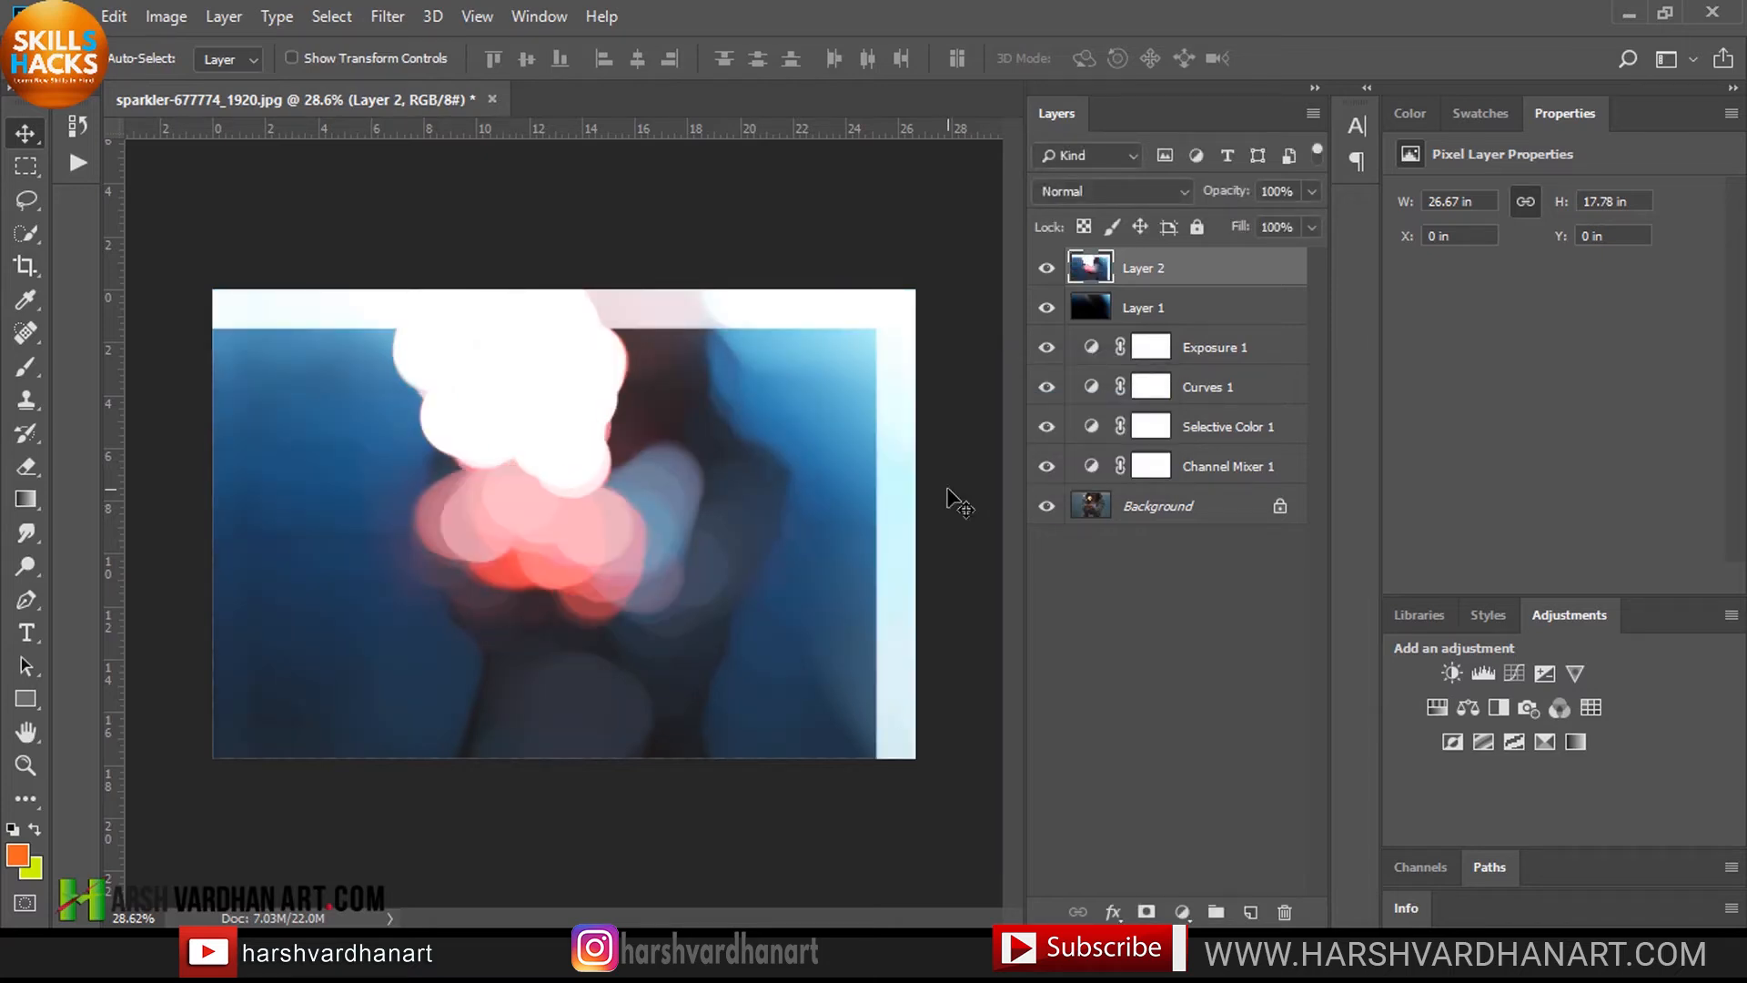
Step: Shift the Maximum-filtered layer slightly right and up, and soften it with a Gaussian Blur
{"action": "left_click_drag", "start_coordinate": [723, 407], "coordinate": [756, 427]}
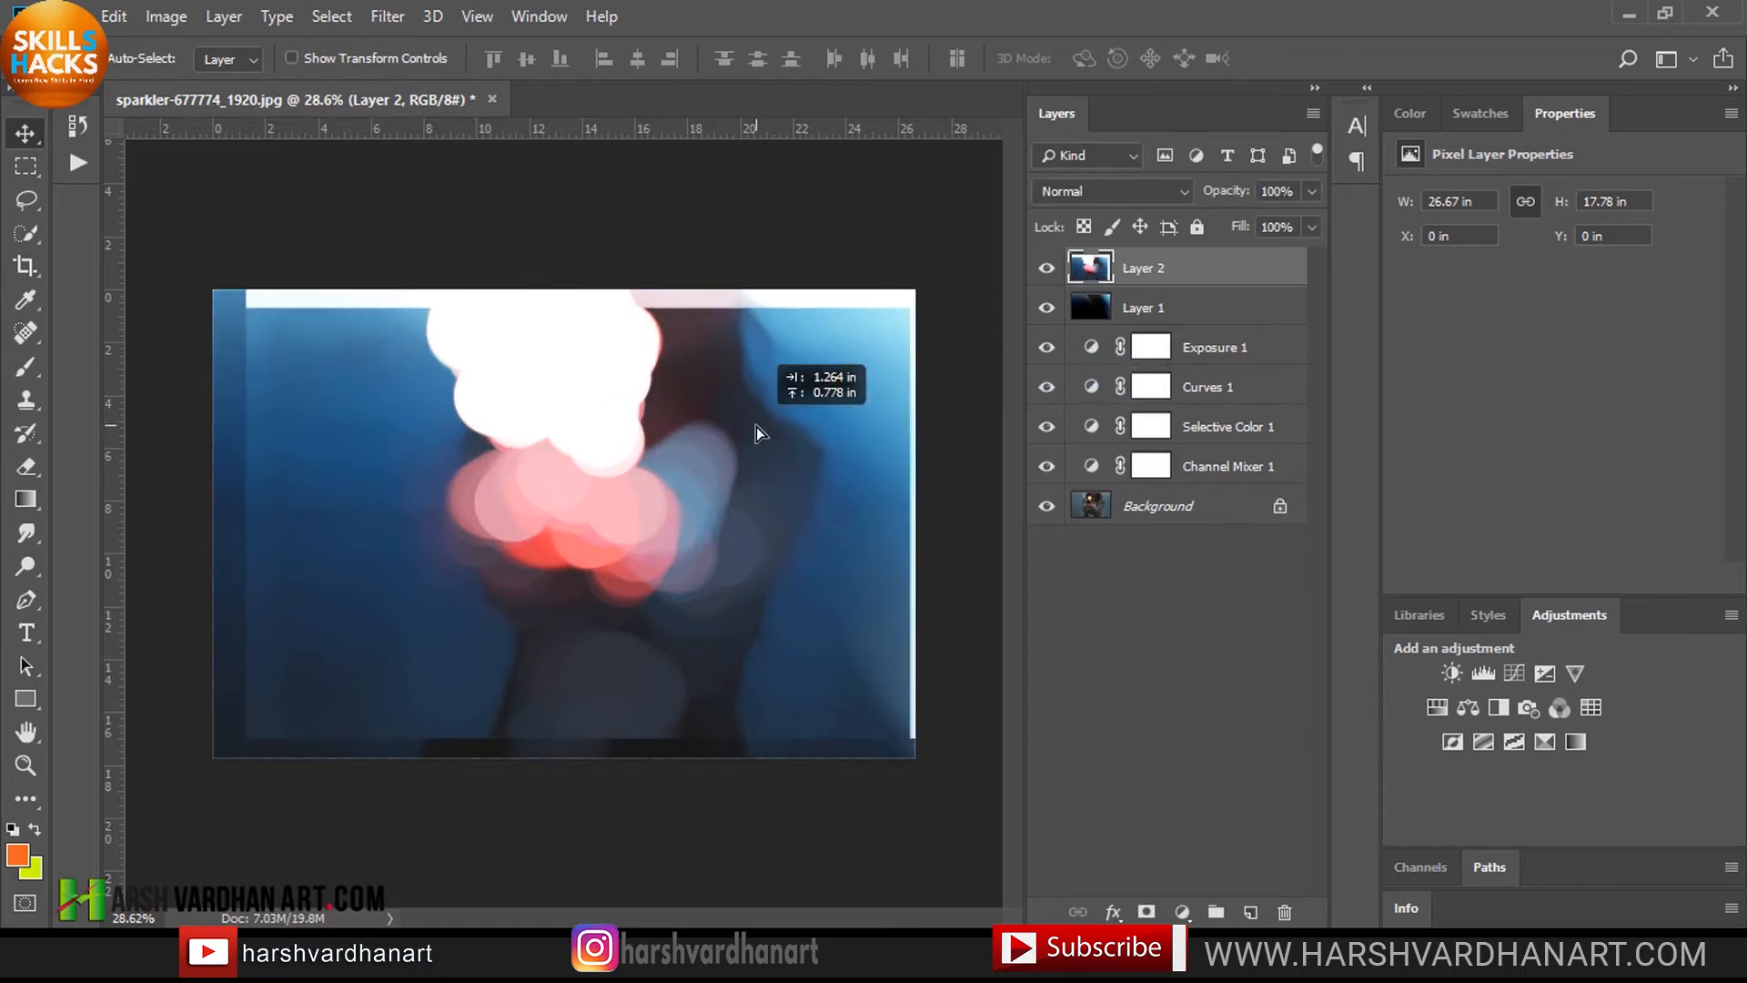
{"action": "left_click", "coordinate": [387, 16]}
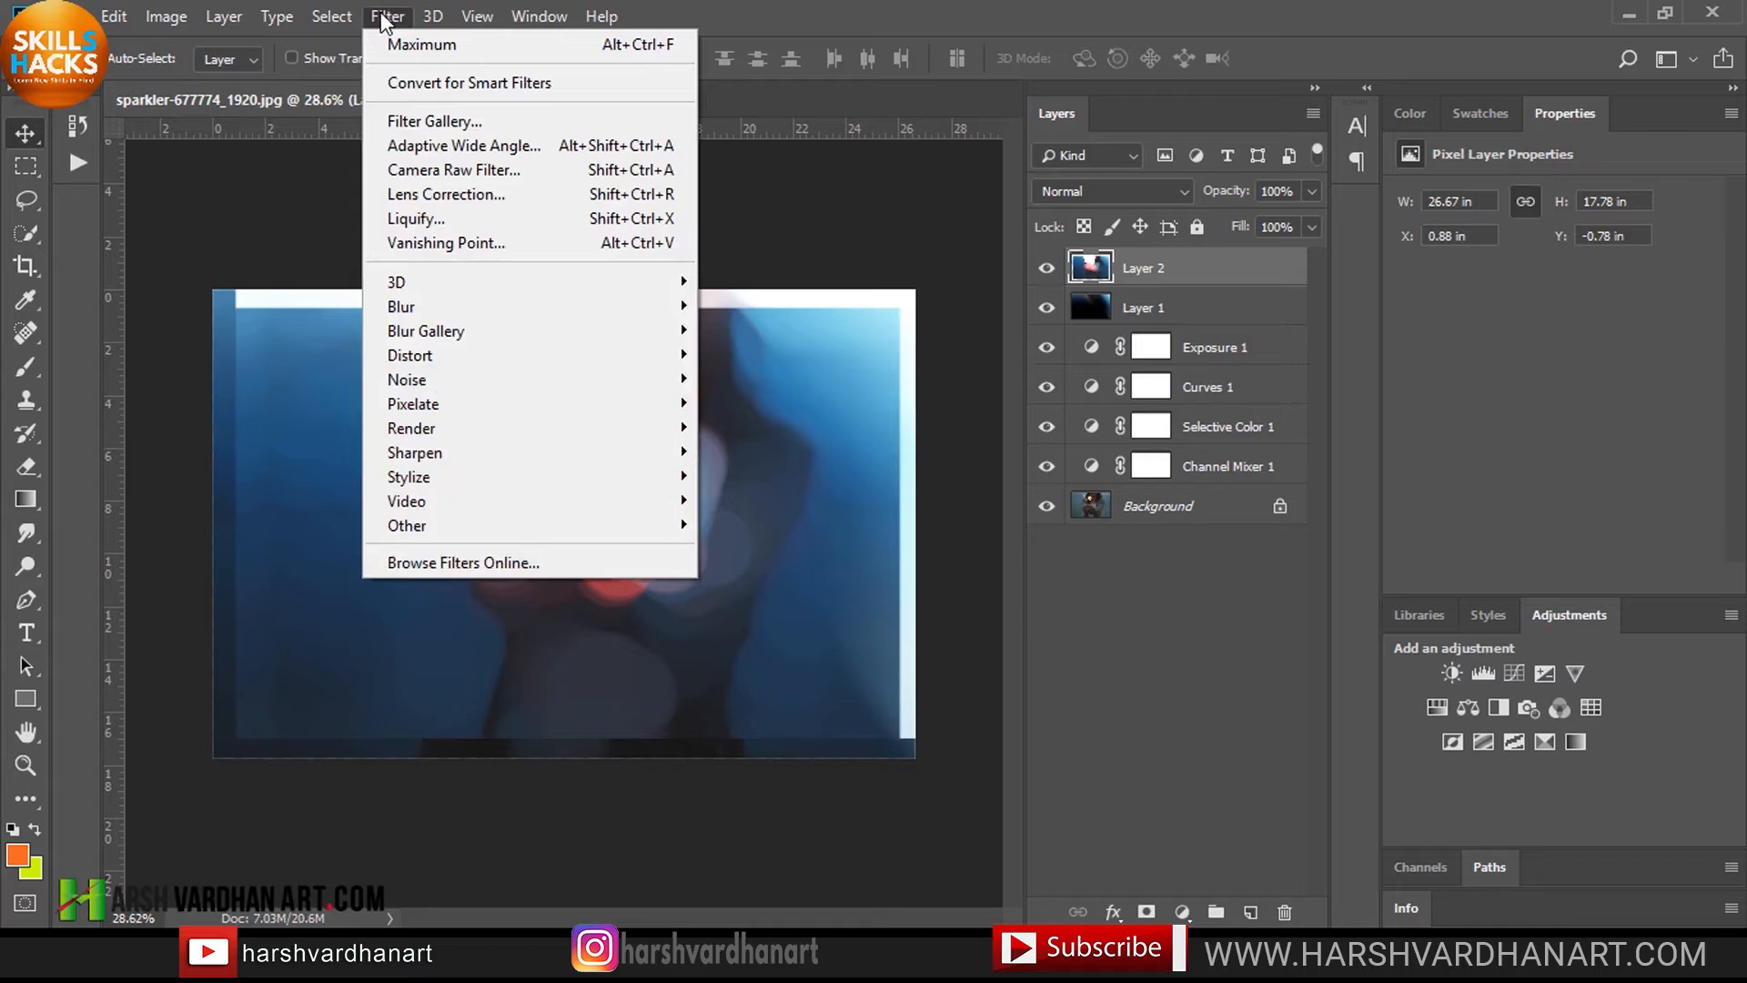
{"action": "mouse_move", "coordinate": [579, 301]}
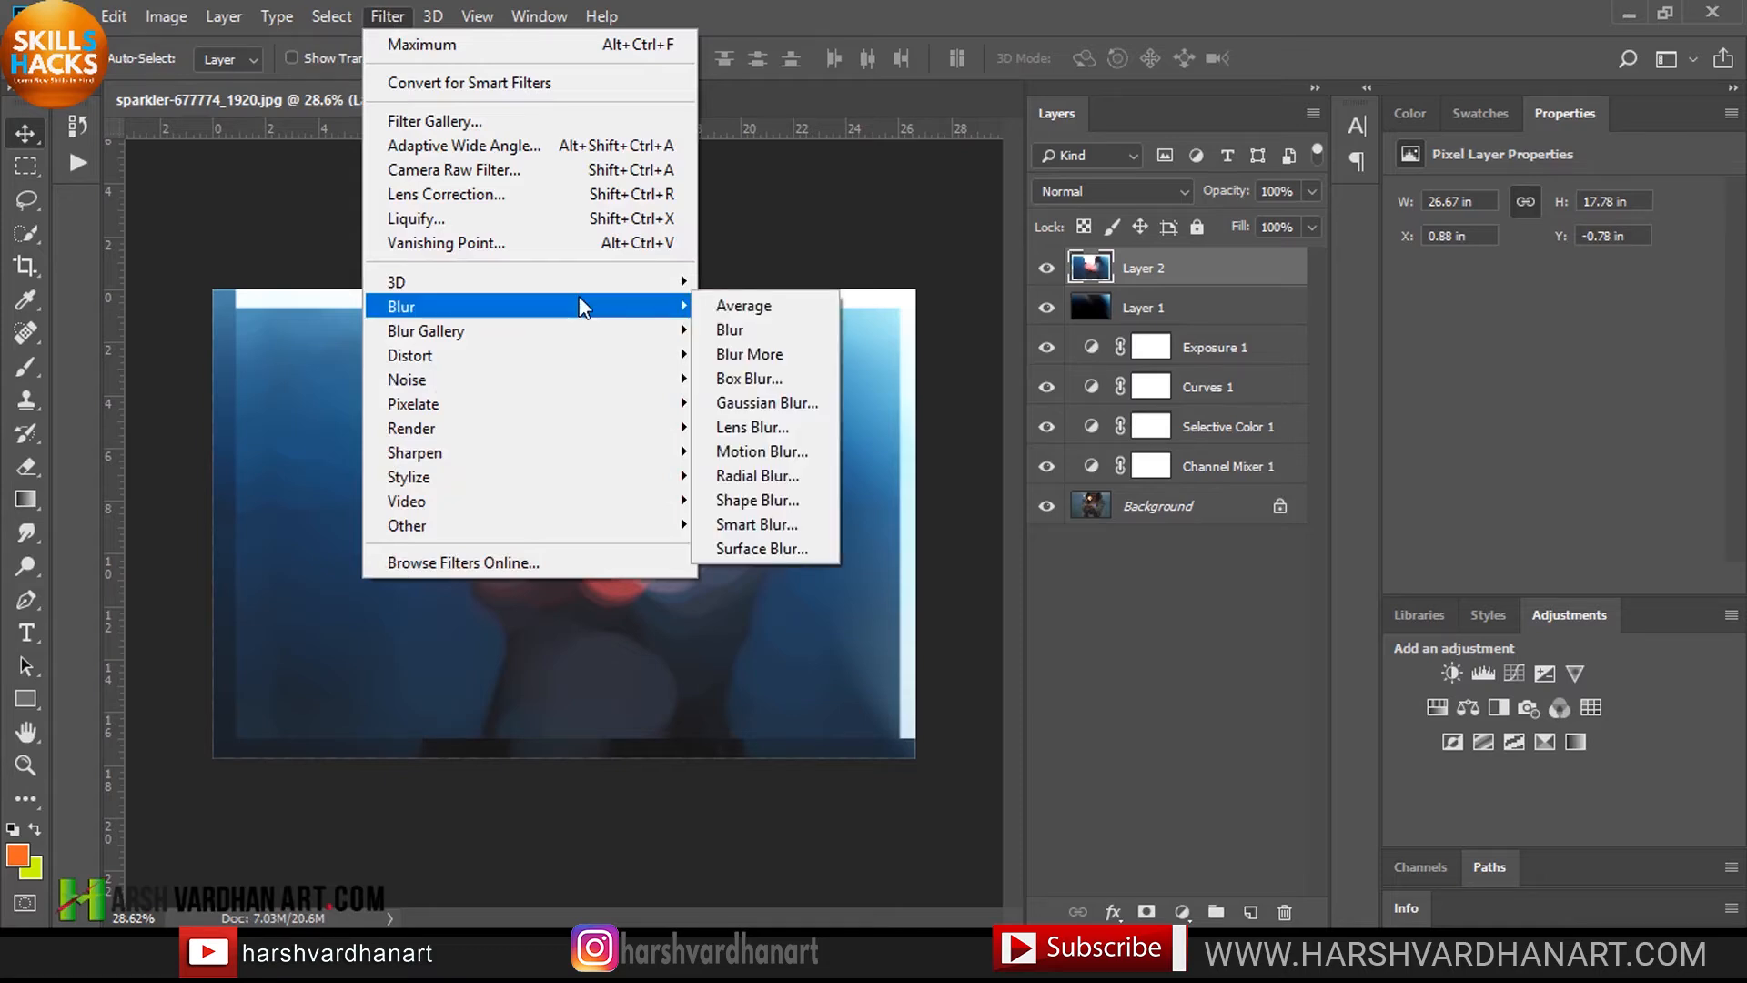
{"action": "left_click", "coordinate": [744, 402]}
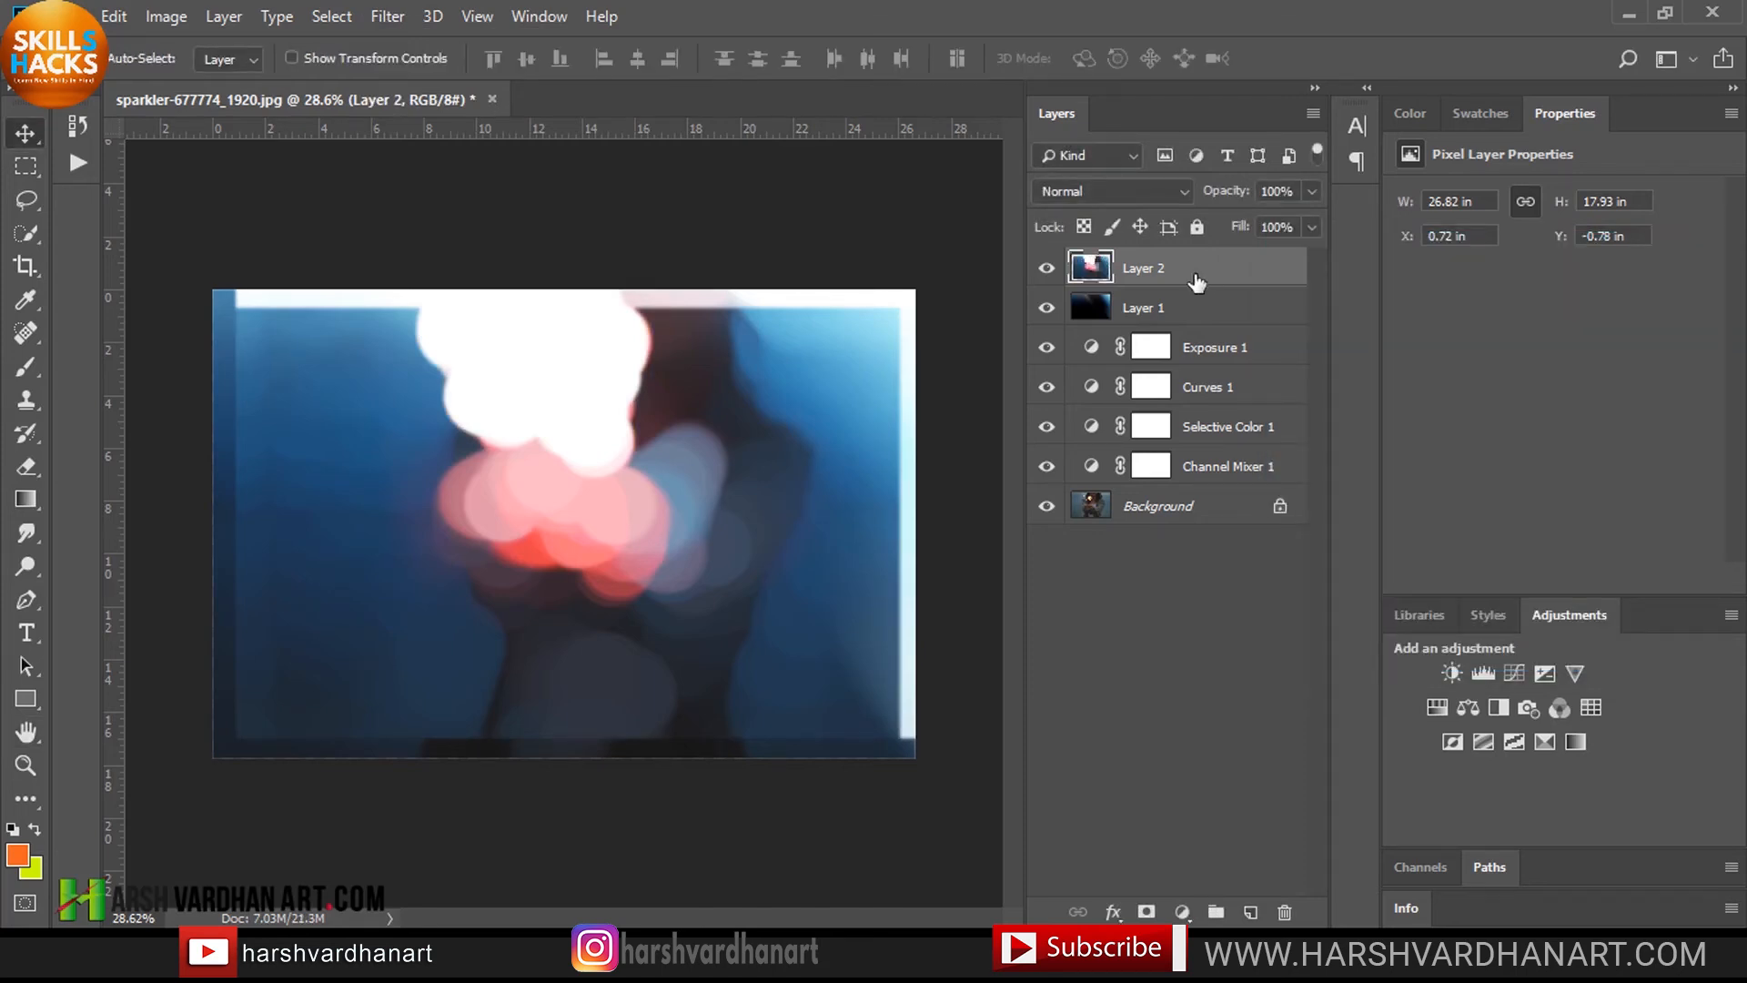
Step: Scale the Maximum-filtered layer up to about 142% and move it left so the bokeh shapes cover the image's left side
{"action": "key", "text": "ctrl+t"}
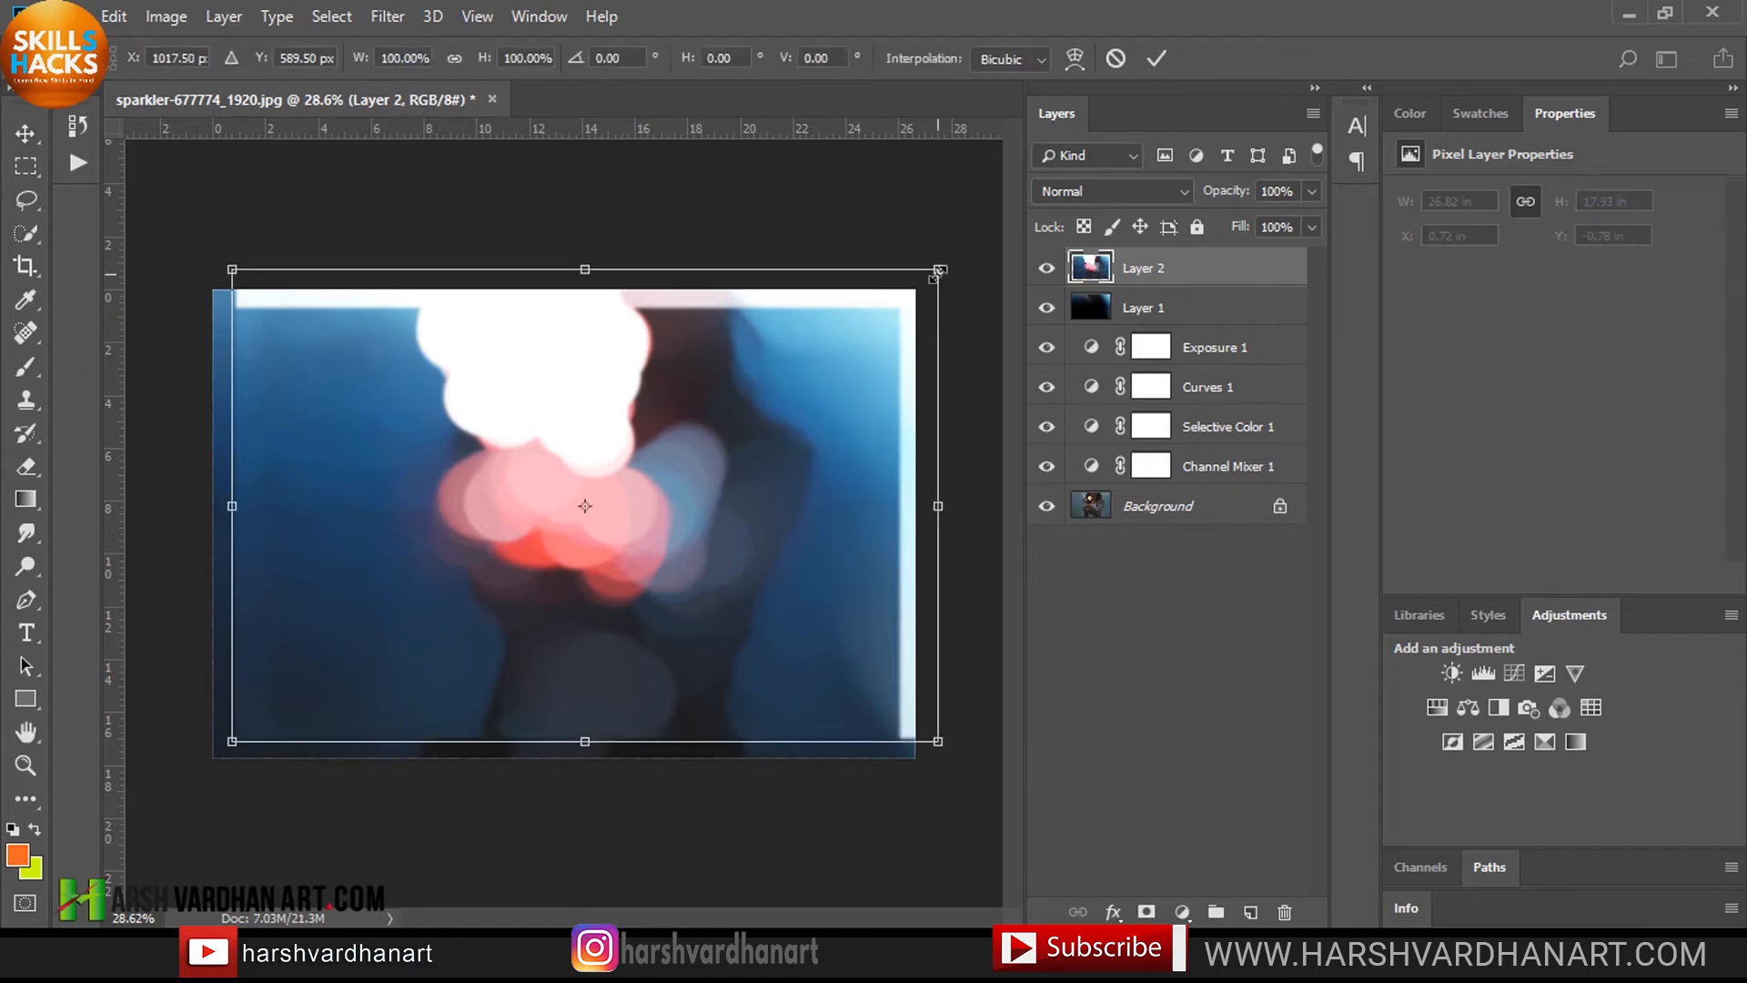
{"action": "left_click_drag", "start_coordinate": [940, 269], "coordinate": [1087, 170]}
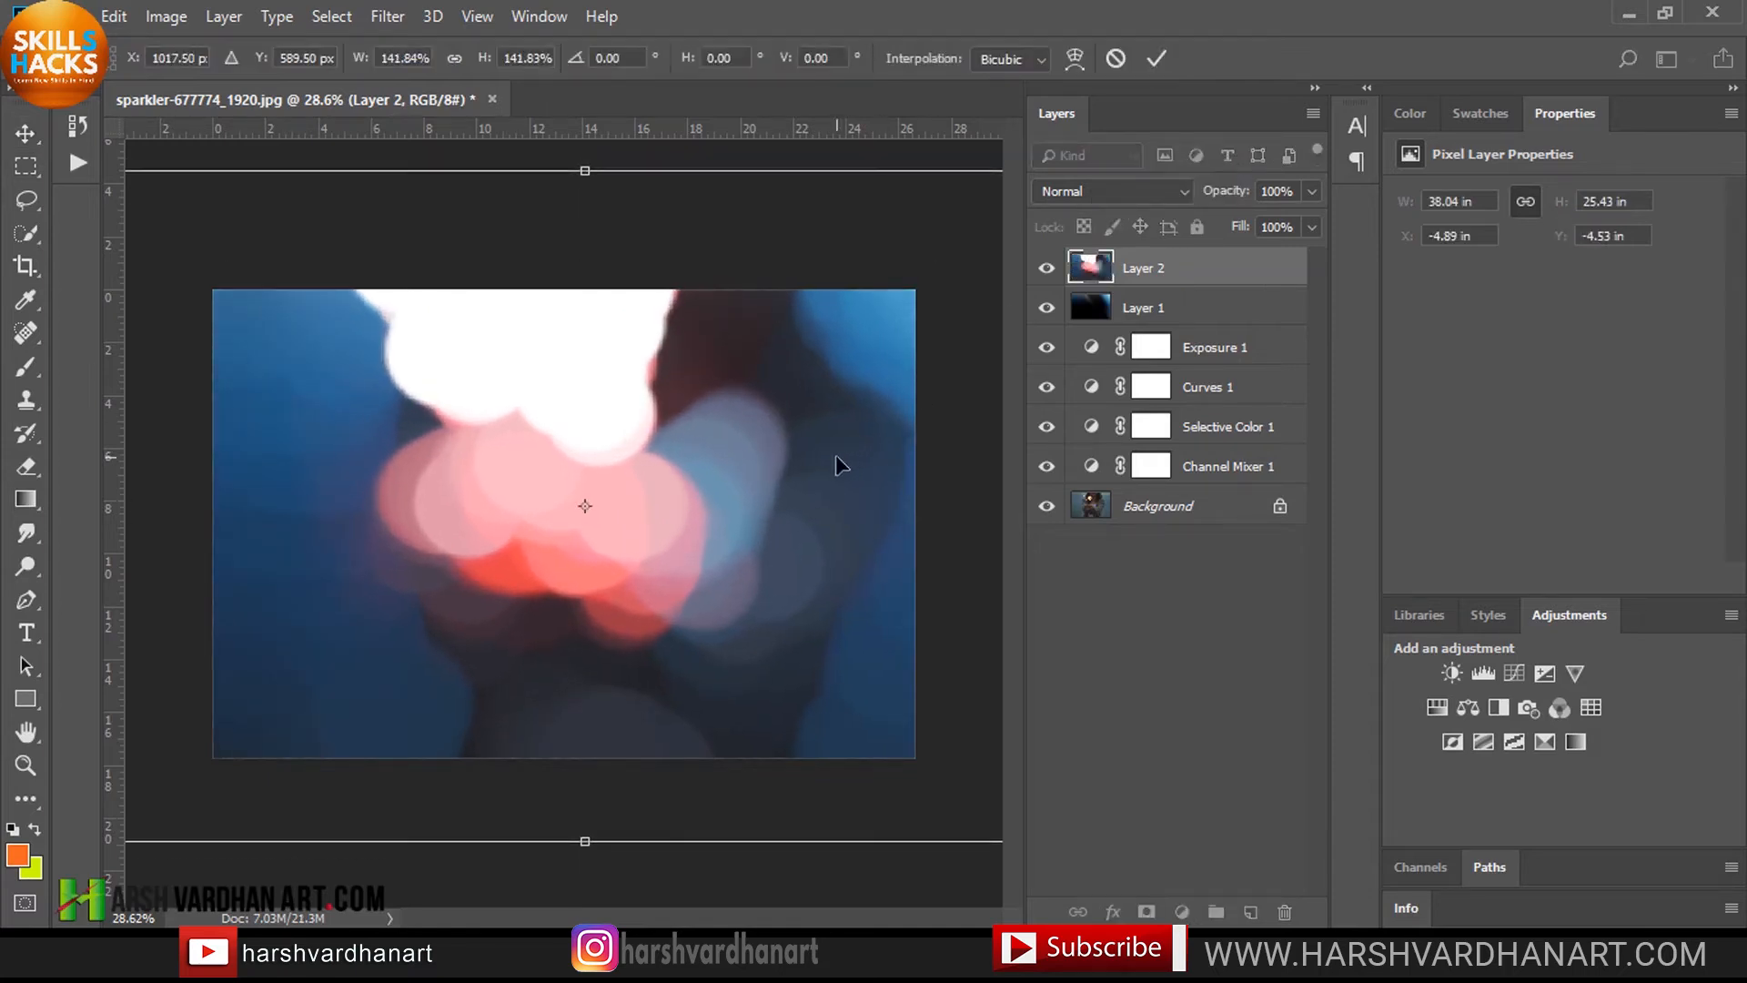
{"action": "left_click_drag", "start_coordinate": [839, 465], "coordinate": [727, 445]}
{"action": "key", "text": "Return"}
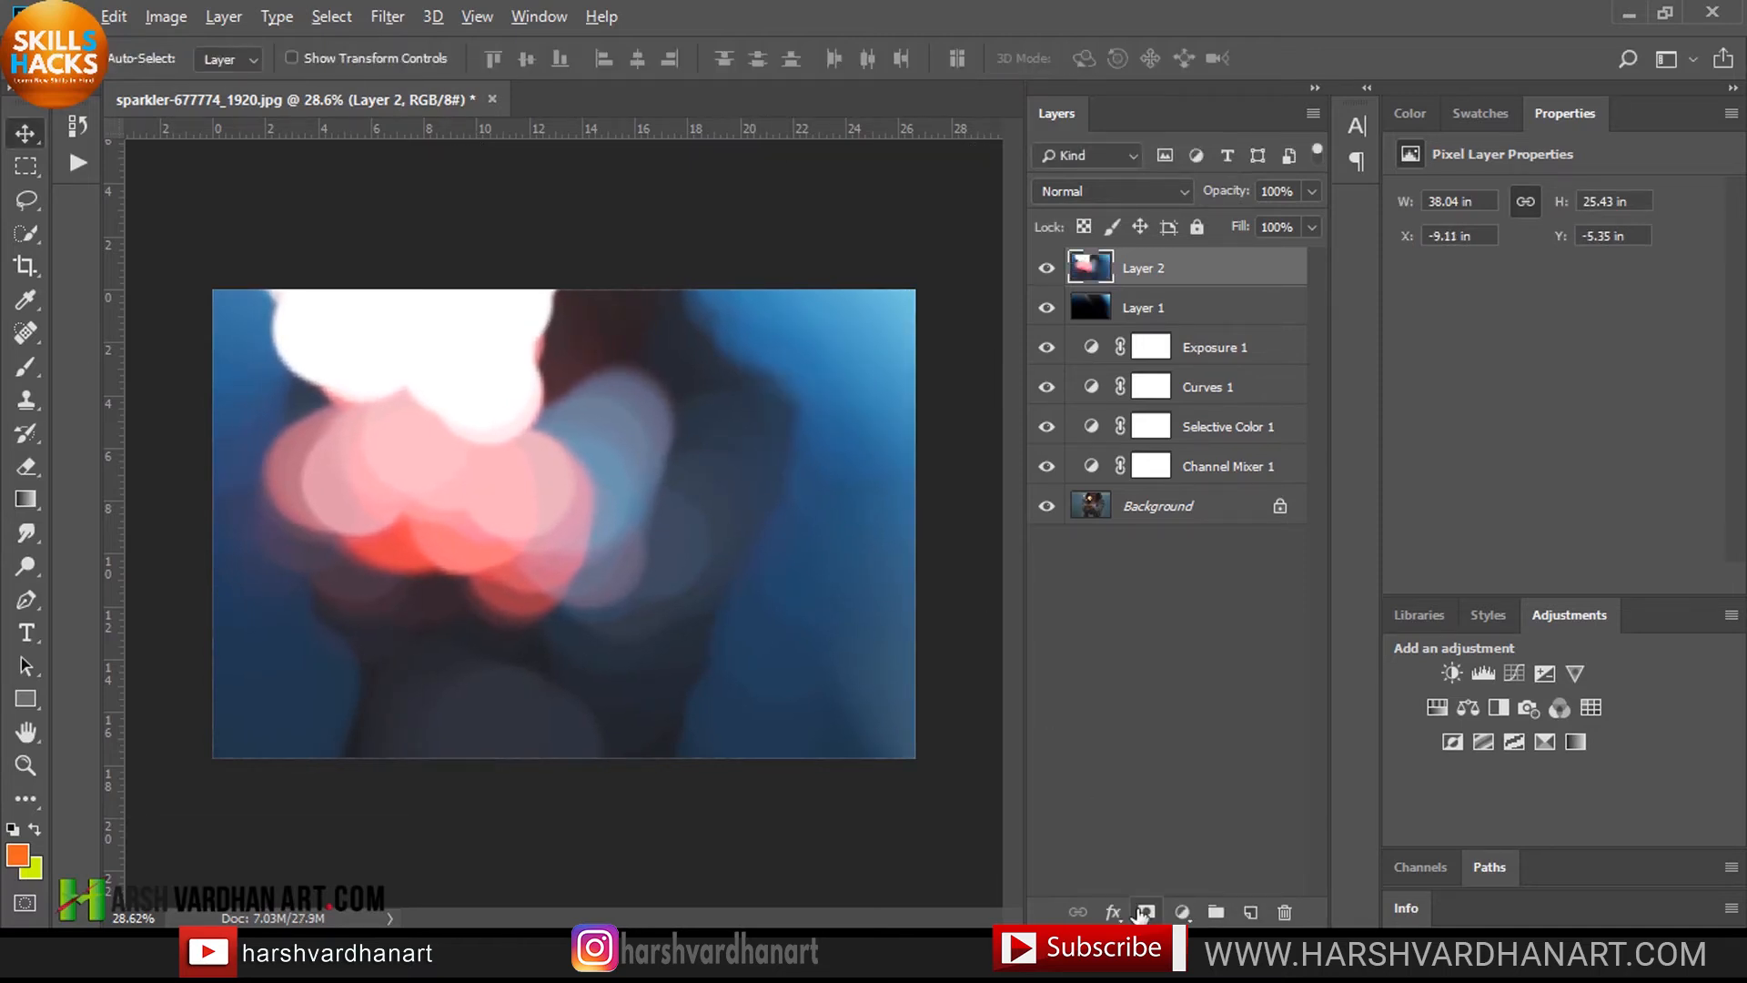
Step: Set the bokeh layer's blend mode to Screen and nudge it further left and slightly up
{"action": "left_click", "coordinate": [1103, 193]}
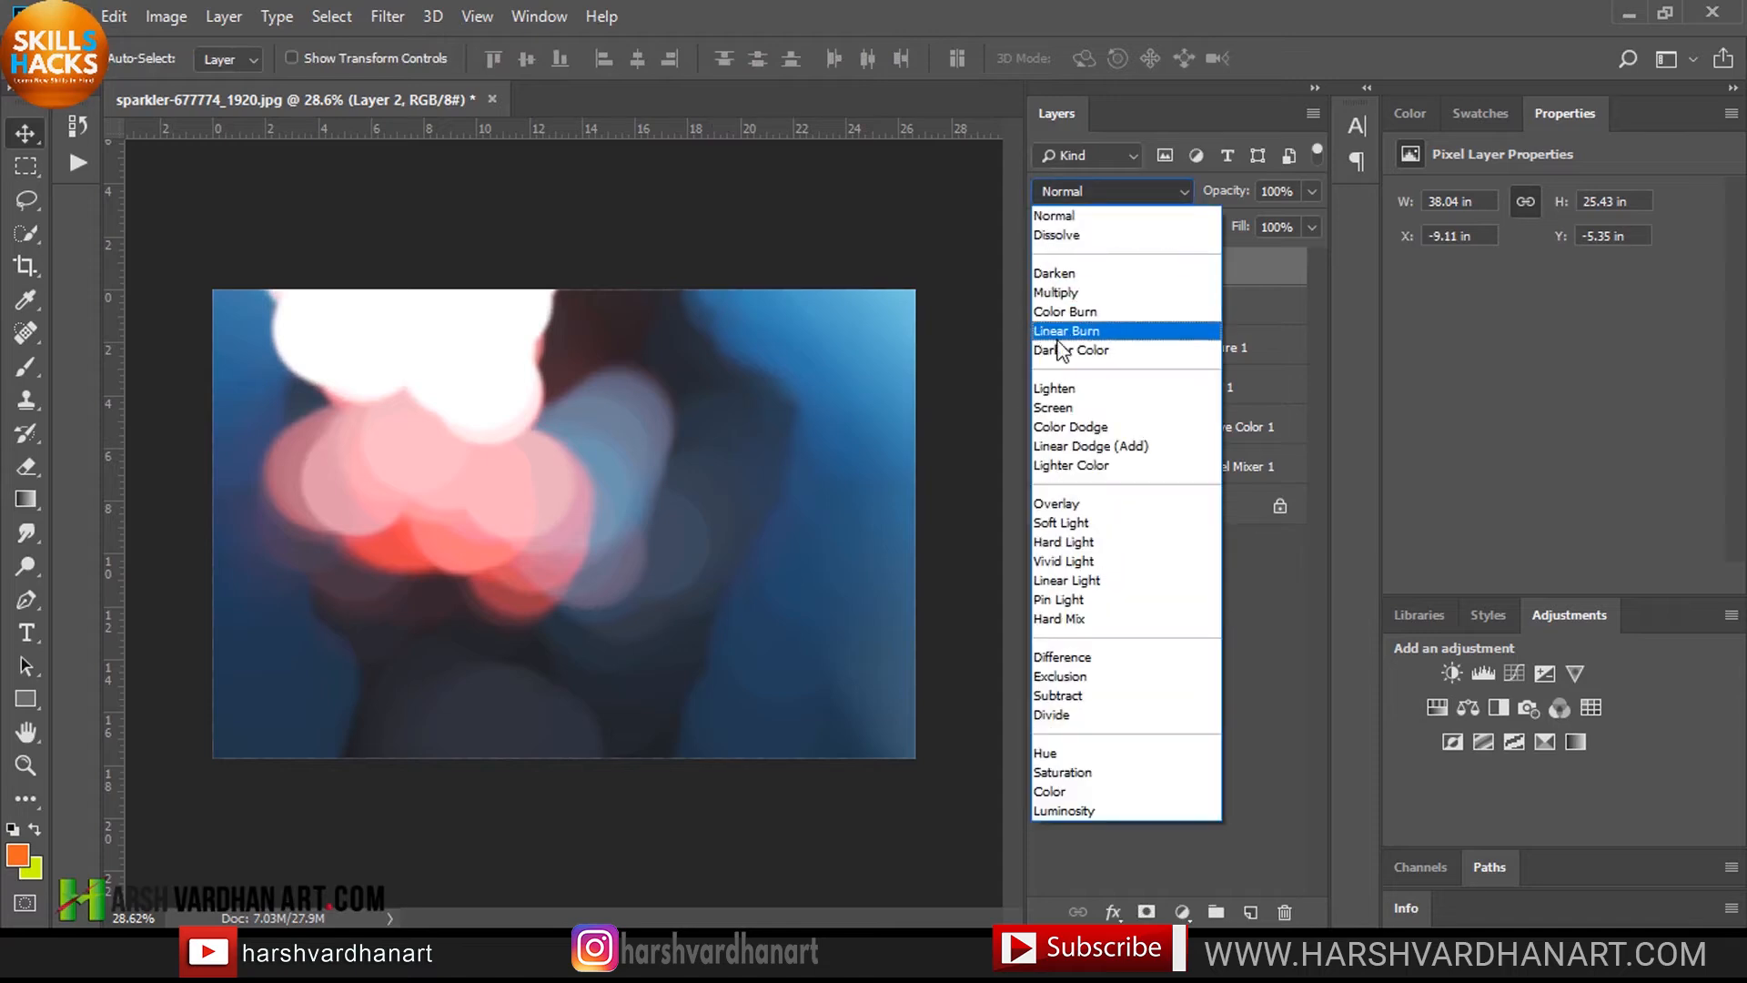
{"action": "left_click", "coordinate": [1054, 407]}
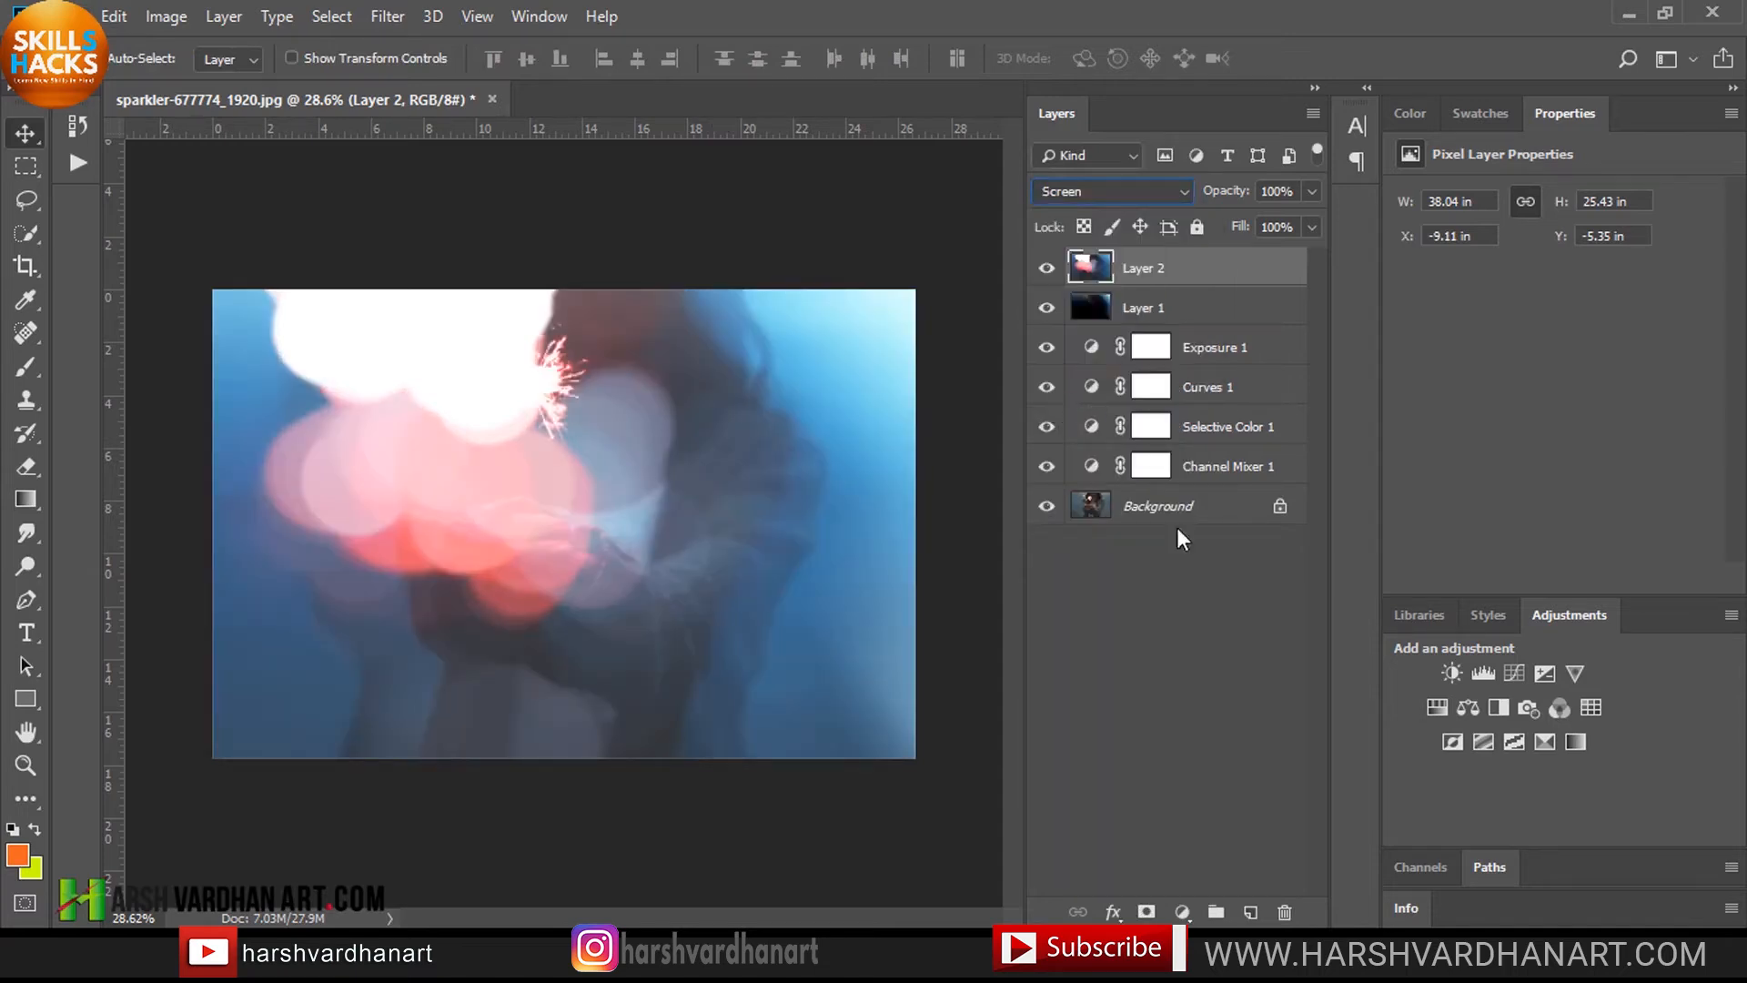
{"action": "left_click_drag", "start_coordinate": [452, 500], "coordinate": [429, 489]}
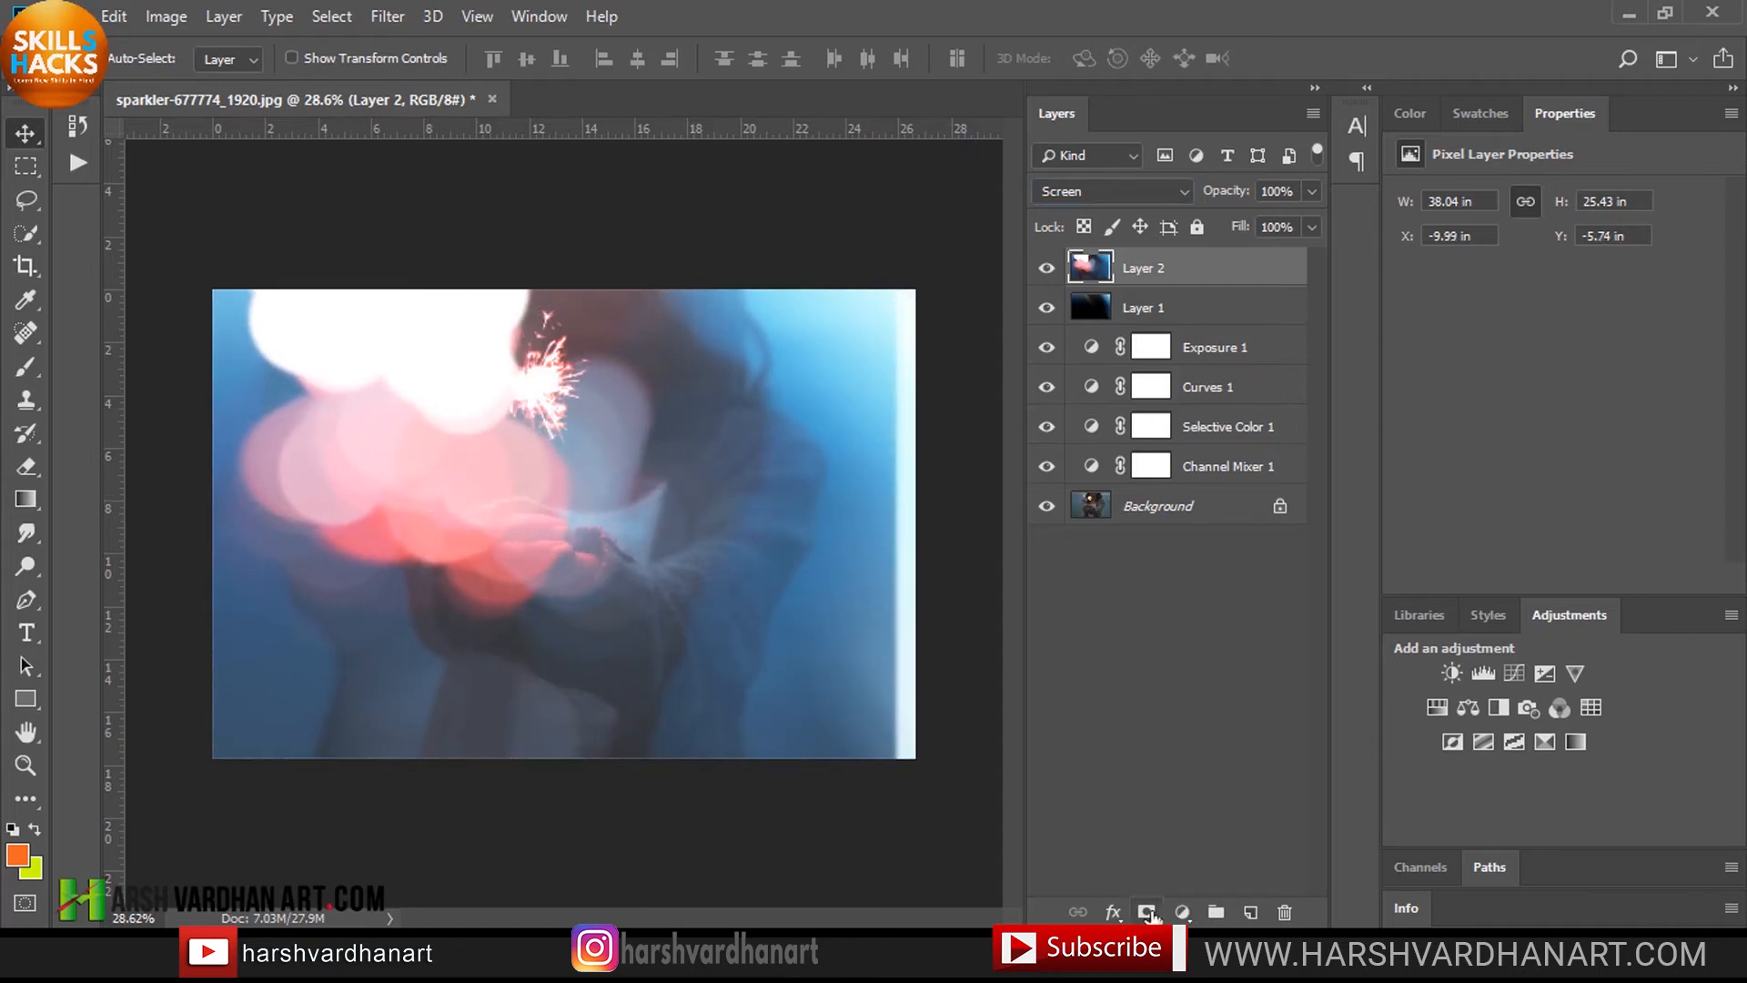
Step: Add a black mask to the bokeh layer and paint the bokeh in around the sparkler's left side with a soft white brush at 50% opacity
{"action": "left_click", "coordinate": [1146, 912], "text": "alt"}
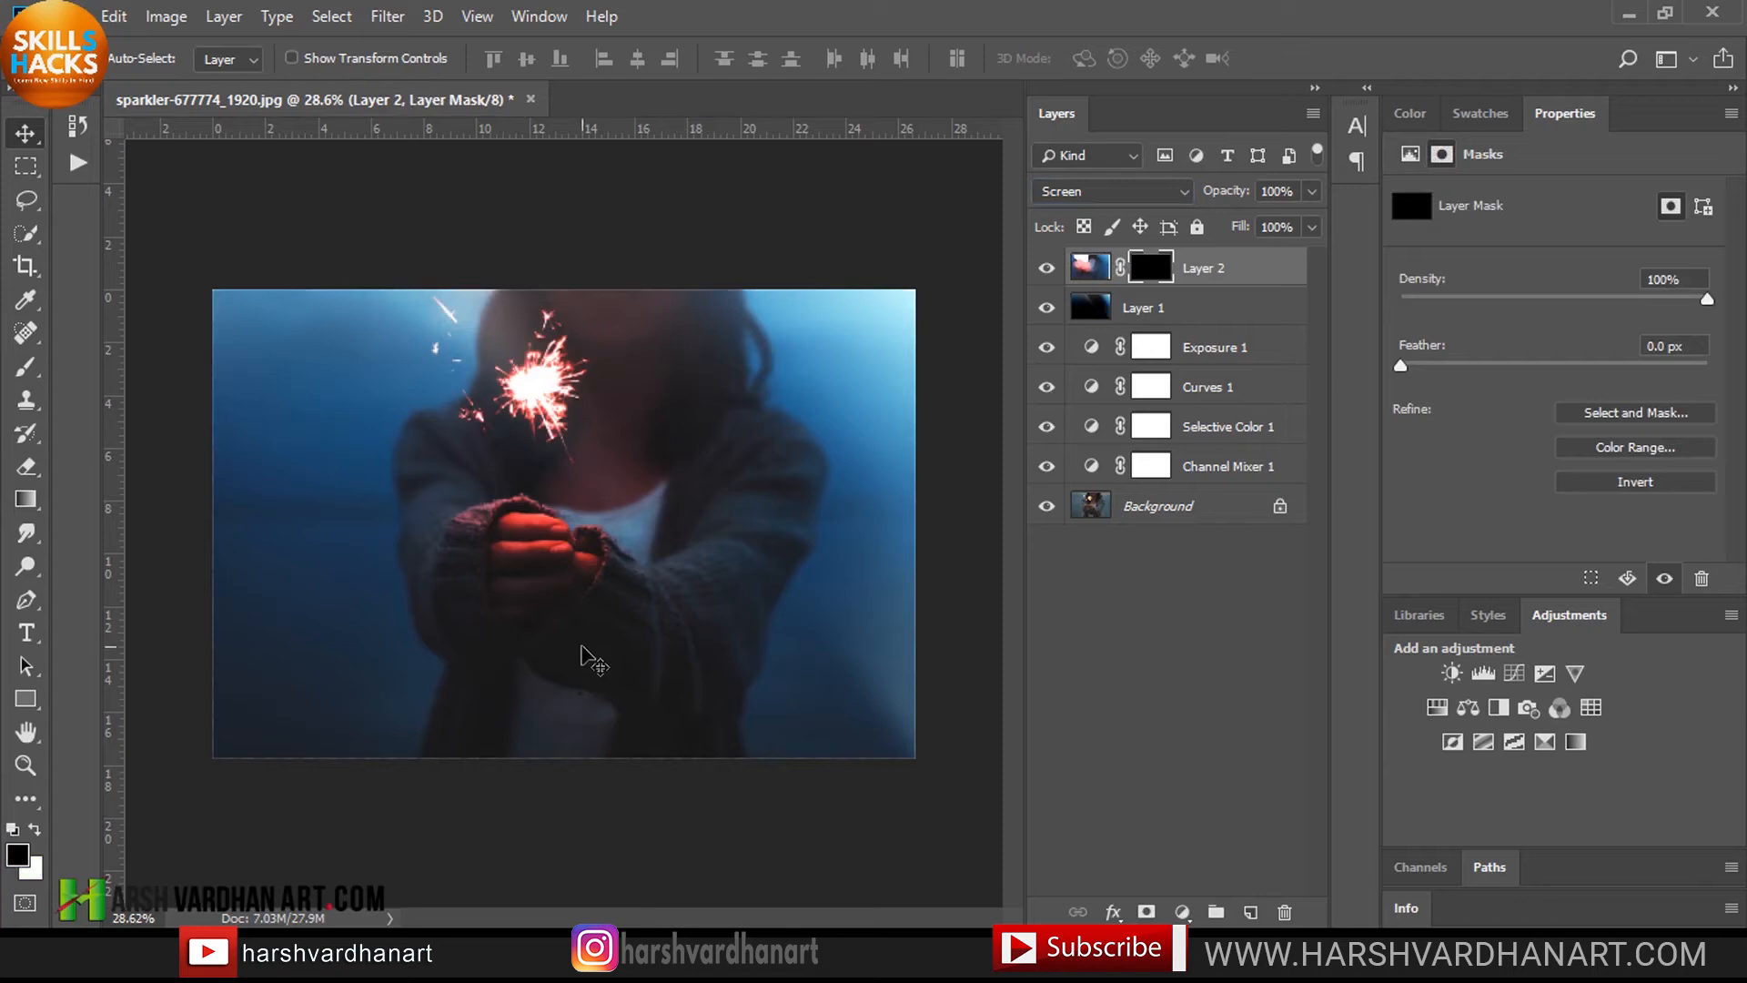
{"action": "key", "text": "b"}
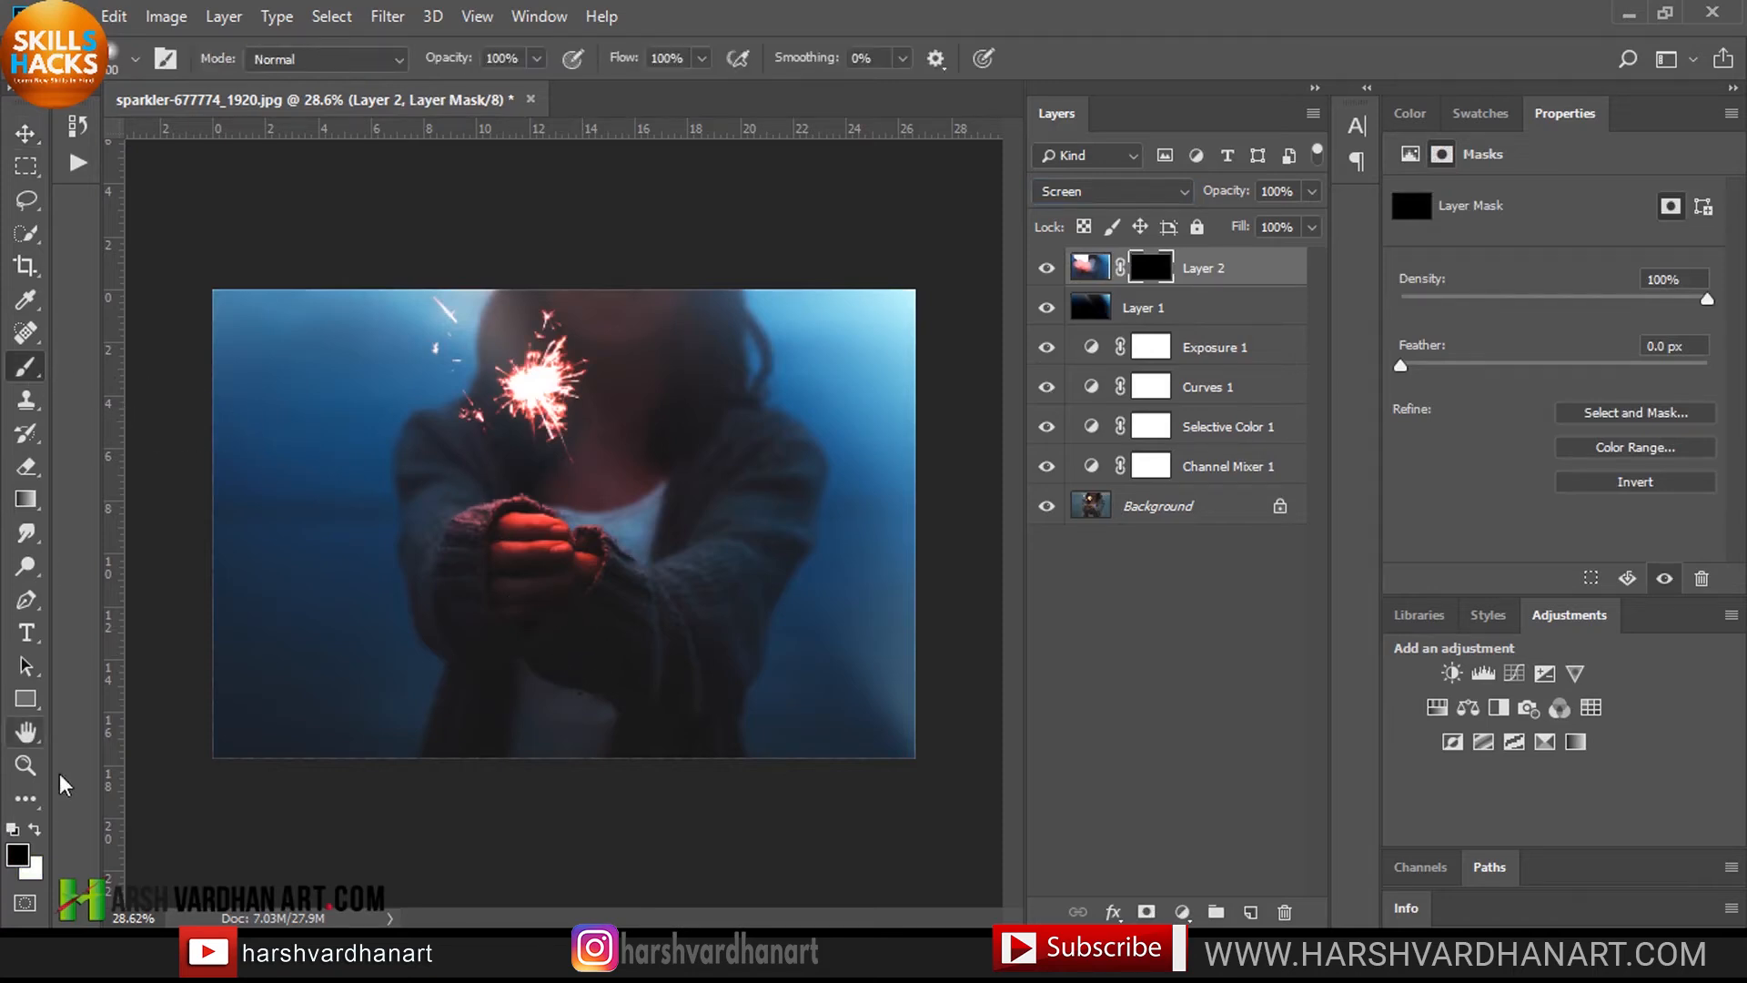
{"action": "left_click", "coordinate": [37, 828]}
{"action": "right_click", "coordinate": [537, 522]}
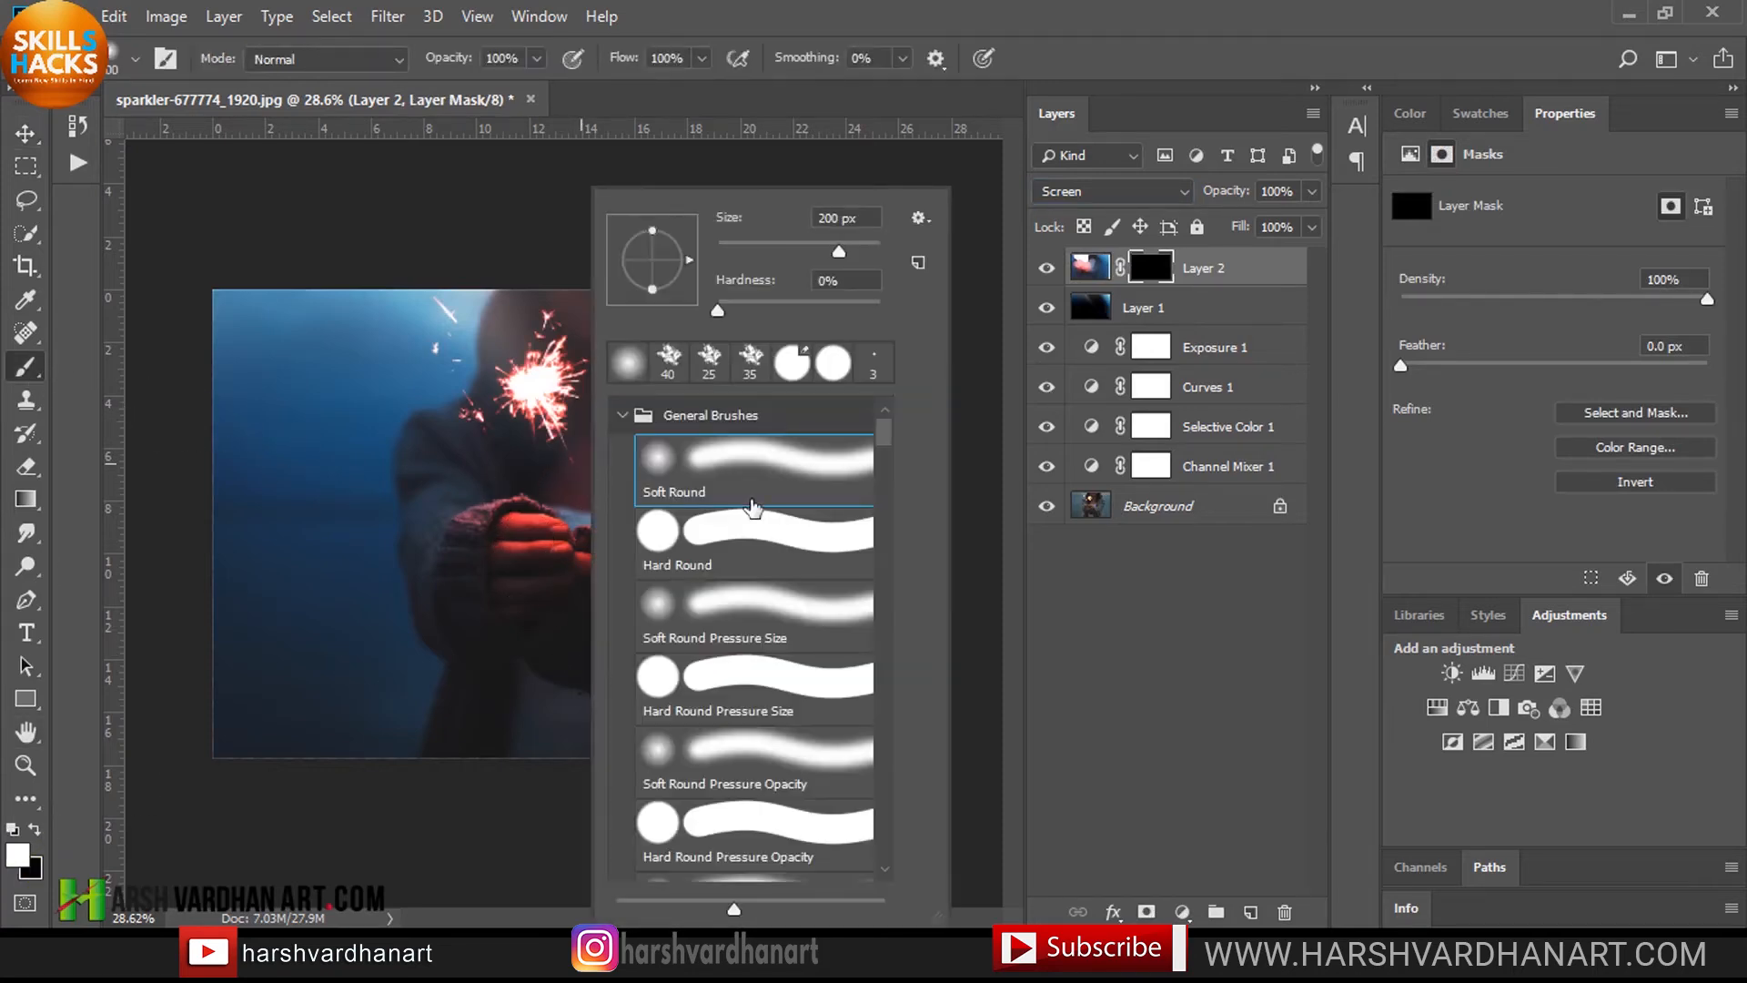
{"action": "left_click", "coordinate": [752, 508]}
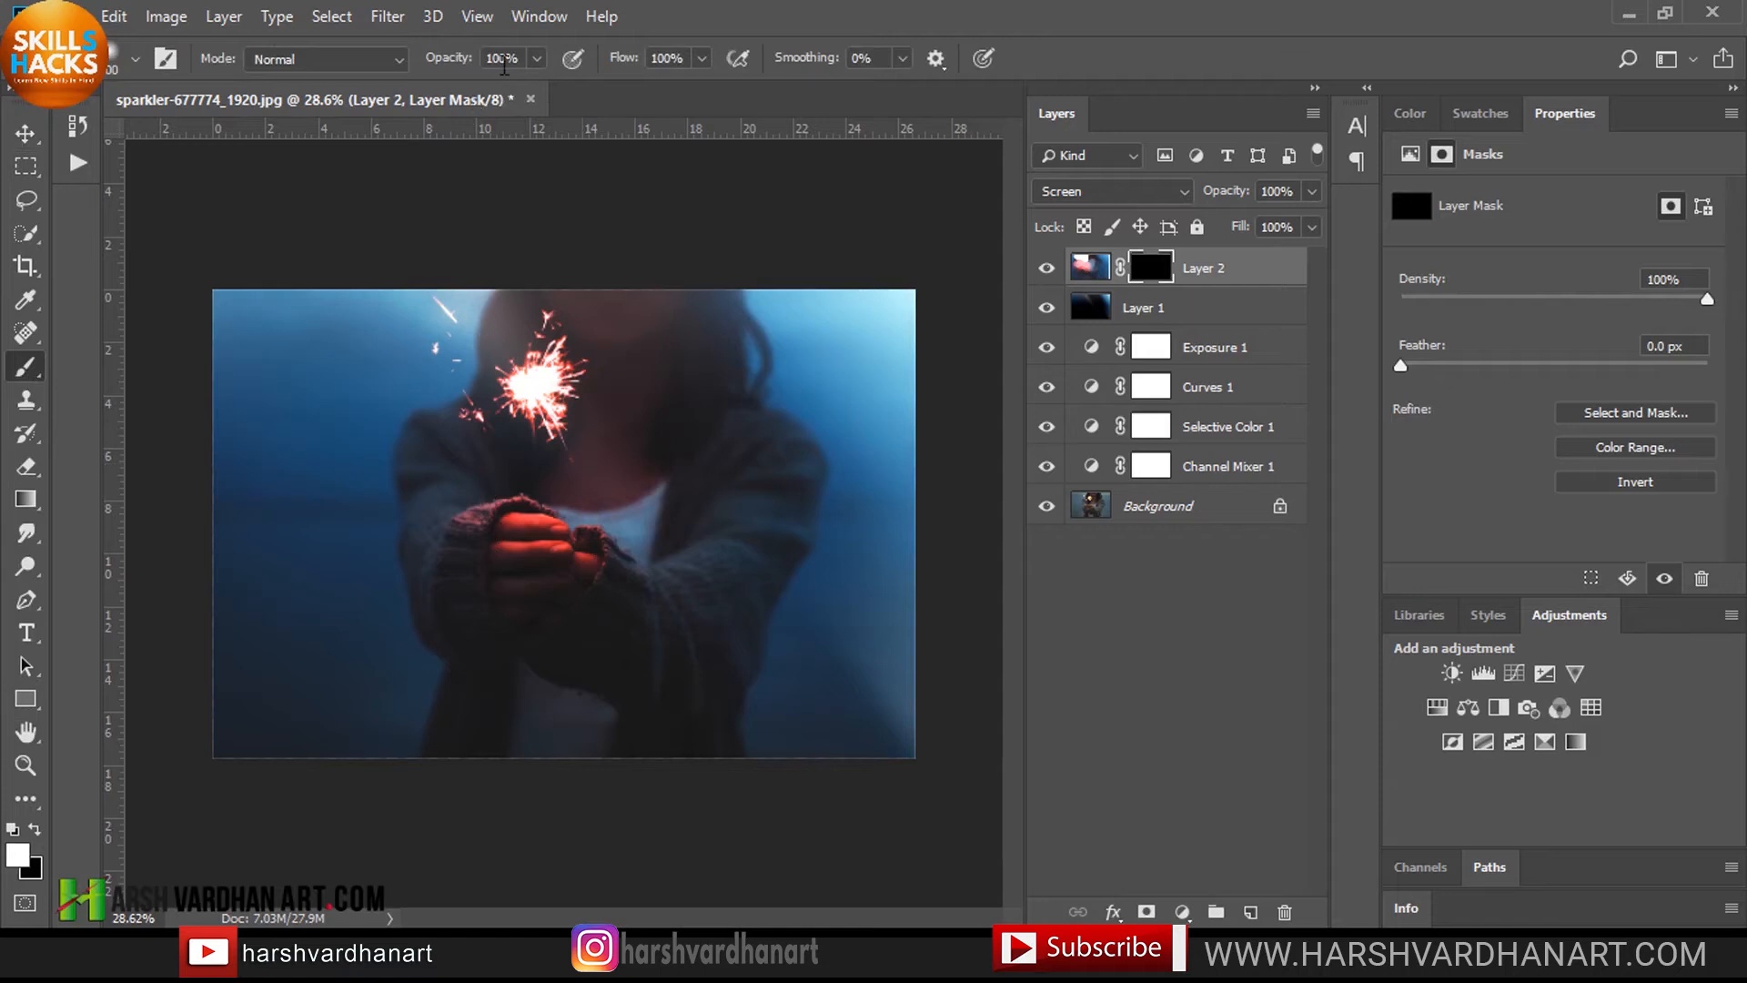
{"action": "key", "text": "5"}
{"action": "mouse_move", "coordinate": [500, 401]}
{"action": "left_mouse_down"}
{"action": "mouse_move", "coordinate": [526, 372]}
{"action": "mouse_move", "coordinate": [423, 374]}
{"action": "mouse_move", "coordinate": [404, 394]}
{"action": "mouse_move", "coordinate": [445, 443]}
{"action": "mouse_move", "coordinate": [372, 405]}
{"action": "mouse_move", "coordinate": [310, 333]}
{"action": "mouse_move", "coordinate": [381, 302]}
{"action": "mouse_move", "coordinate": [417, 317]}
{"action": "mouse_move", "coordinate": [406, 361]}
{"action": "mouse_move", "coordinate": [289, 393]}
{"action": "mouse_move", "coordinate": [264, 378]}
{"action": "mouse_move", "coordinate": [300, 361]}
{"action": "mouse_move", "coordinate": [213, 349]}
{"action": "mouse_move", "coordinate": [211, 439]}
{"action": "mouse_move", "coordinate": [306, 510]}
{"action": "mouse_move", "coordinate": [396, 482]}
{"action": "mouse_move", "coordinate": [371, 481]}
{"action": "mouse_move", "coordinate": [442, 441]}
{"action": "mouse_move", "coordinate": [366, 456]}
{"action": "mouse_move", "coordinate": [339, 512]}
{"action": "mouse_move", "coordinate": [246, 563]}
{"action": "mouse_move", "coordinate": [285, 567]}
{"action": "mouse_move", "coordinate": [332, 540]}
{"action": "mouse_move", "coordinate": [369, 589]}
{"action": "mouse_move", "coordinate": [321, 621]}
{"action": "mouse_move", "coordinate": [269, 570]}
{"action": "mouse_move", "coordinate": [252, 677]}
{"action": "mouse_move", "coordinate": [218, 636]}
{"action": "mouse_move", "coordinate": [224, 606]}
{"action": "mouse_move", "coordinate": [330, 631]}
{"action": "mouse_move", "coordinate": [257, 674]}
{"action": "mouse_move", "coordinate": [409, 528]}
{"action": "mouse_move", "coordinate": [340, 529]}
{"action": "mouse_move", "coordinate": [453, 483]}
{"action": "mouse_move", "coordinate": [380, 495]}
{"action": "mouse_move", "coordinate": [403, 497]}
{"action": "mouse_move", "coordinate": [390, 466]}
{"action": "mouse_move", "coordinate": [492, 365]}
{"action": "mouse_move", "coordinate": [466, 312]}
{"action": "mouse_move", "coordinate": [406, 303]}
{"action": "mouse_move", "coordinate": [364, 324]}
{"action": "mouse_move", "coordinate": [370, 292]}
{"action": "mouse_move", "coordinate": [317, 285]}
{"action": "mouse_move", "coordinate": [339, 284]}
{"action": "mouse_move", "coordinate": [339, 488]}
{"action": "mouse_move", "coordinate": [300, 312]}
{"action": "left_mouse_up"}
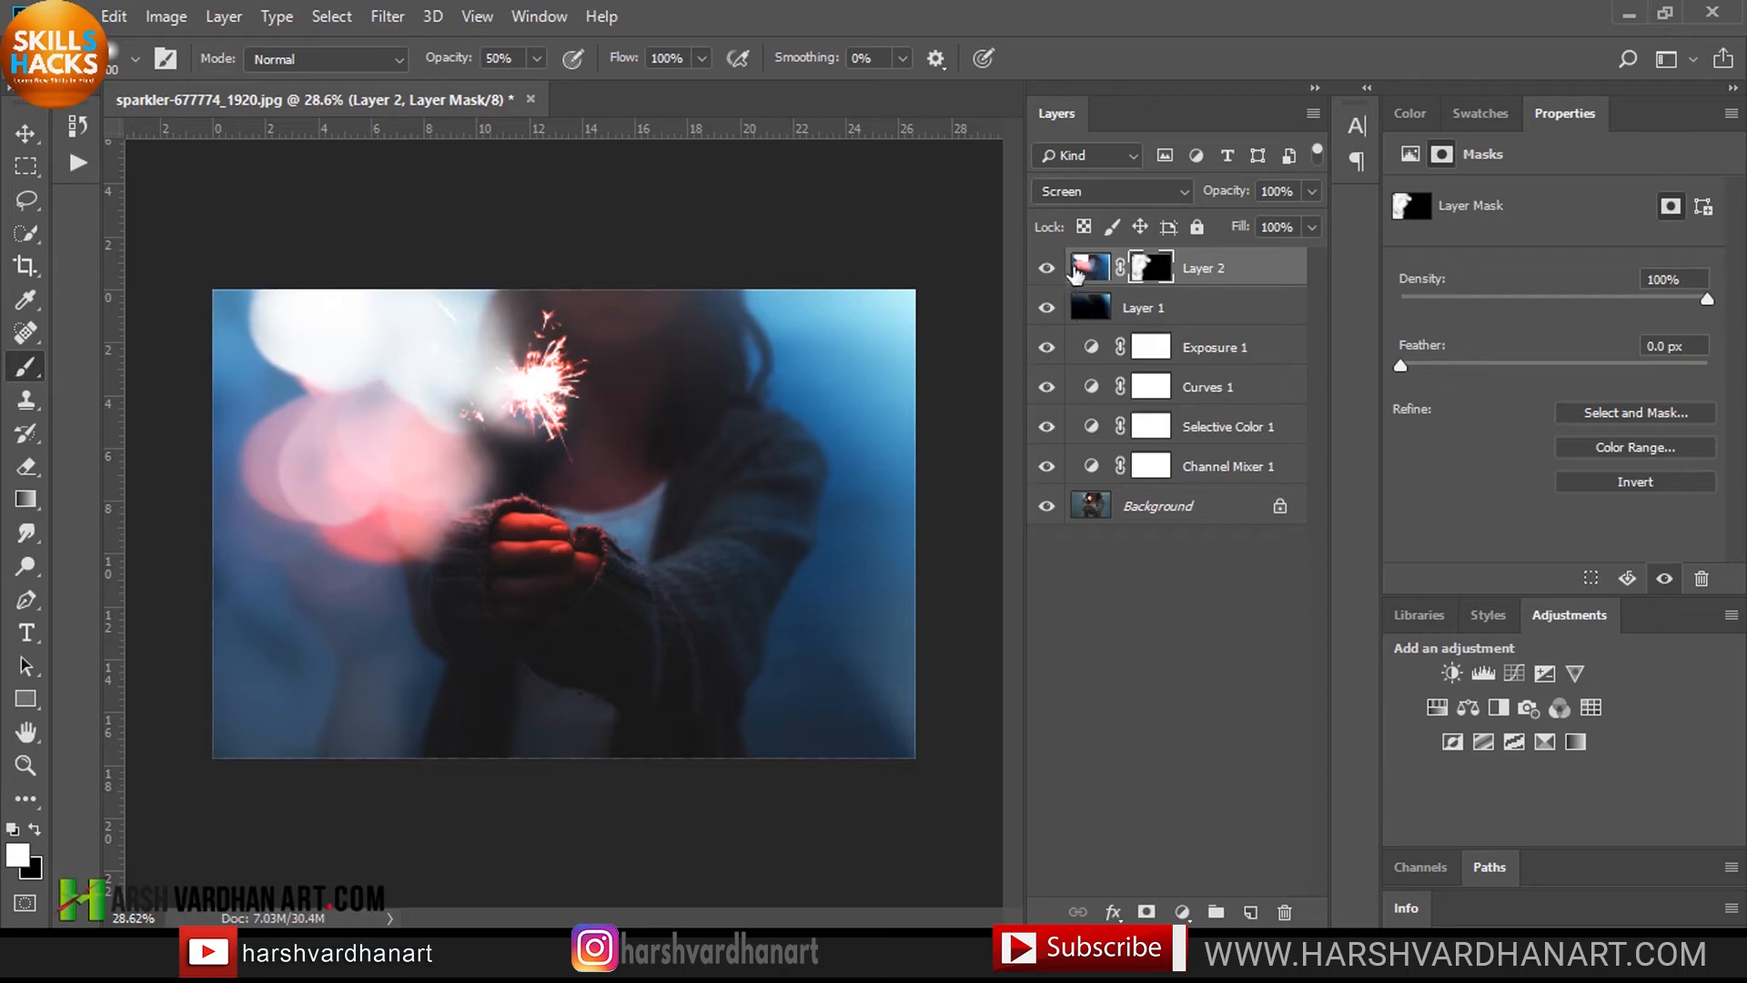
{"action": "left_click", "coordinate": [1046, 269]}
{"action": "left_click", "coordinate": [1046, 270]}
Step: Add a Curves adjustment above the bokeh layer, setting the Blue channel's white point input to 219 and black point output to 25
{"action": "left_click", "coordinate": [1088, 268]}
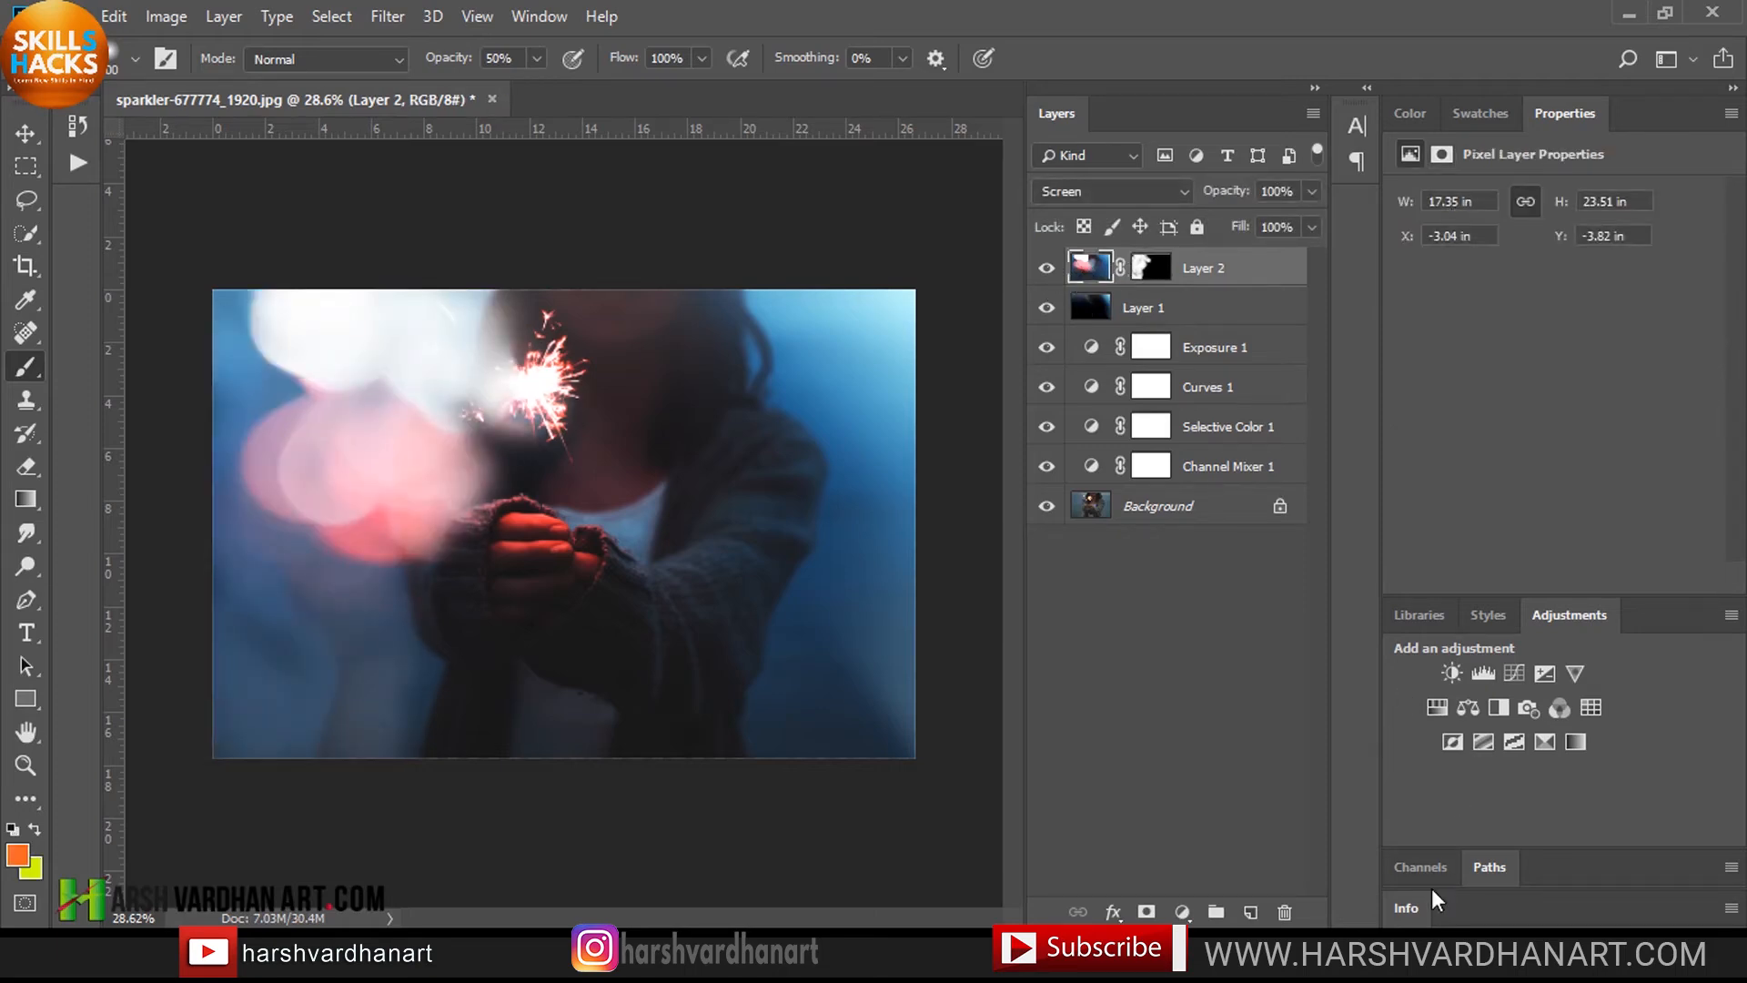
{"action": "left_click", "coordinate": [1516, 673]}
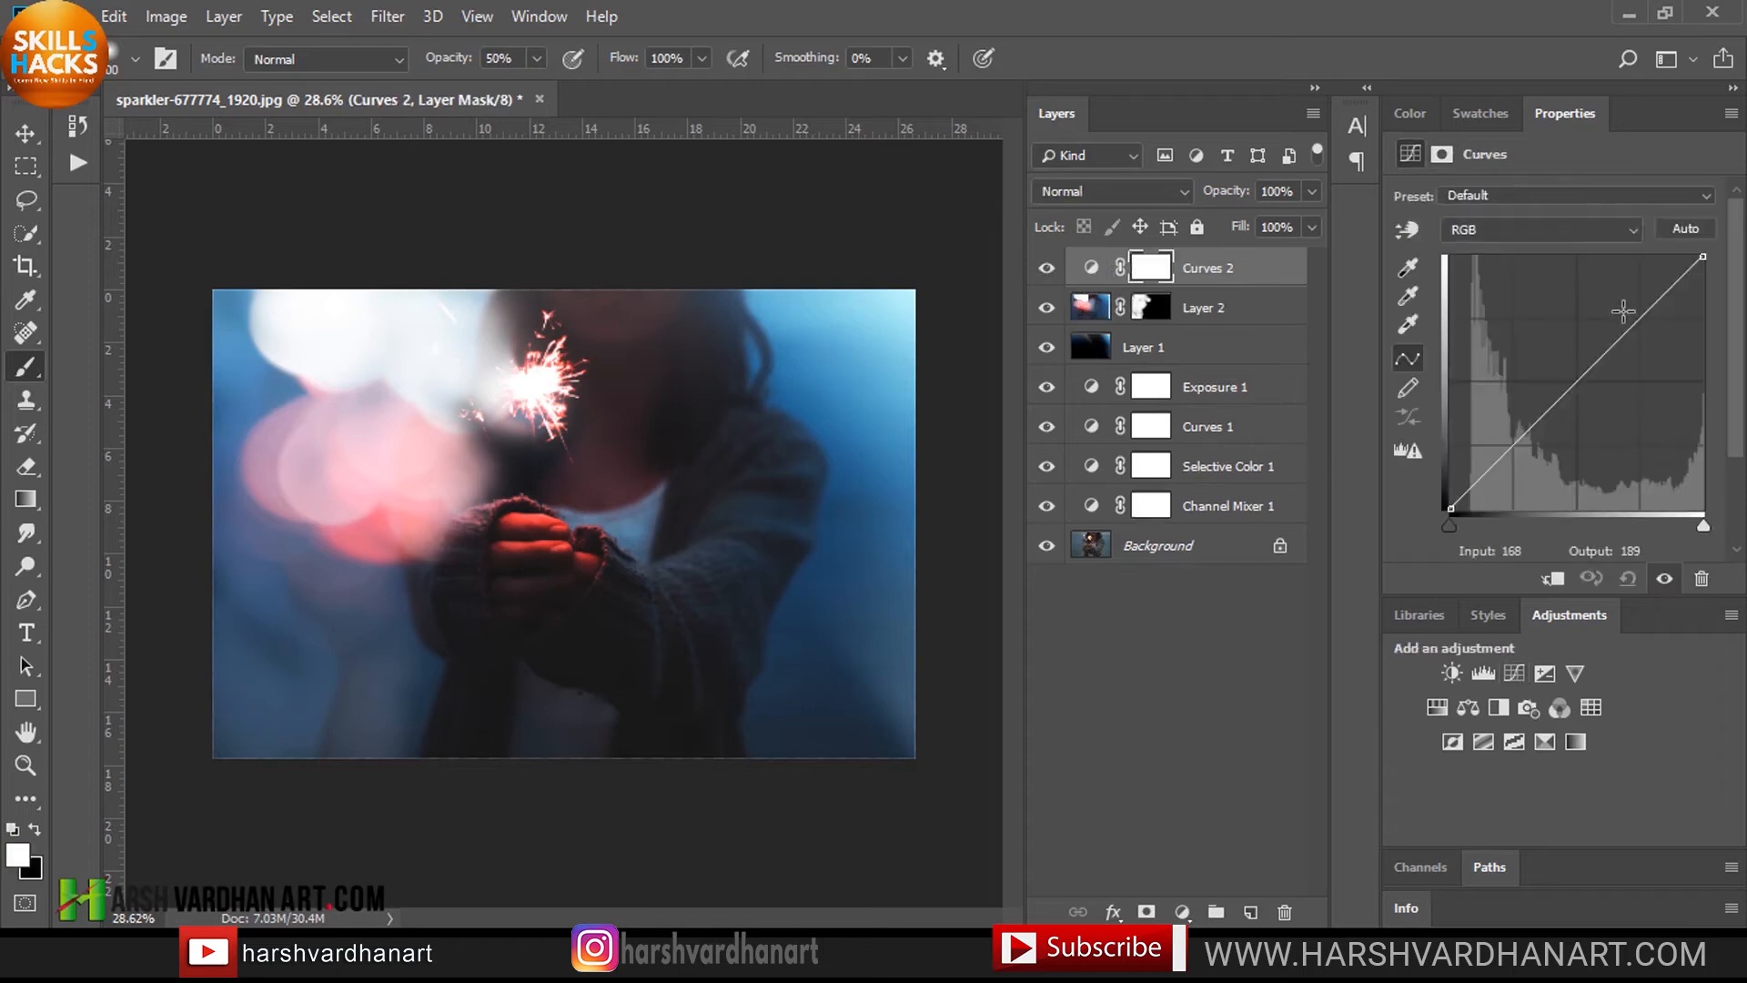
{"action": "left_click", "coordinate": [1608, 235]}
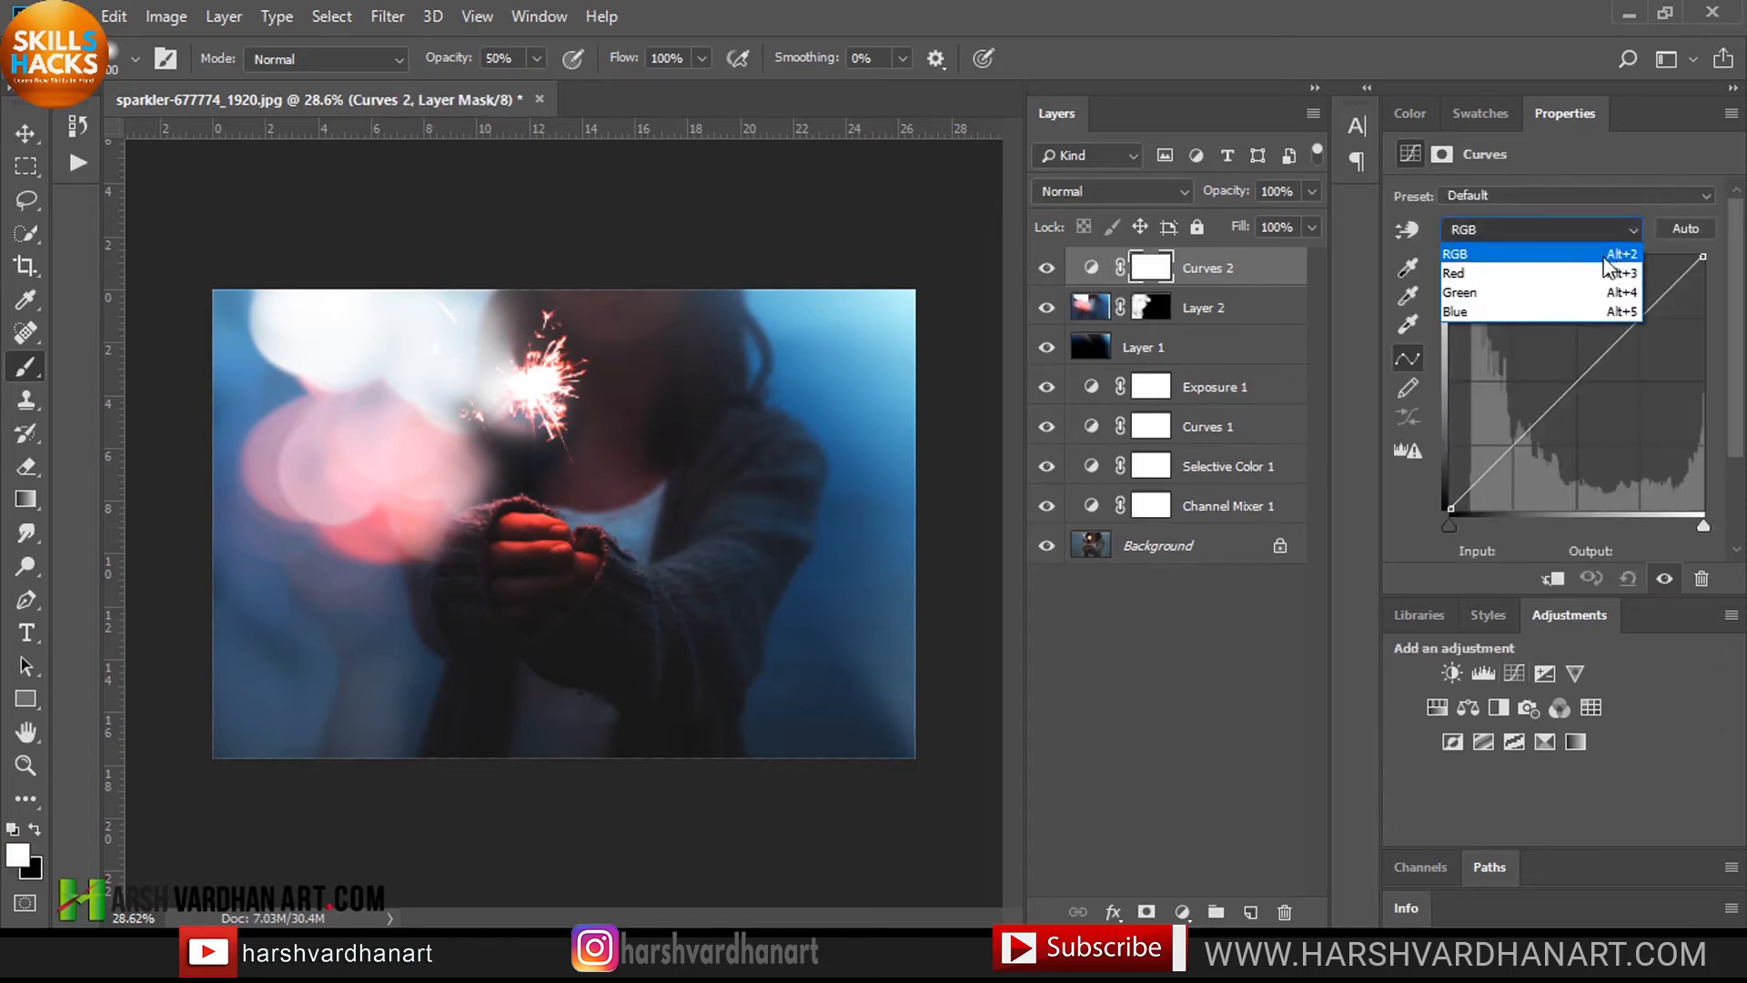
{"action": "left_click", "coordinate": [1563, 310]}
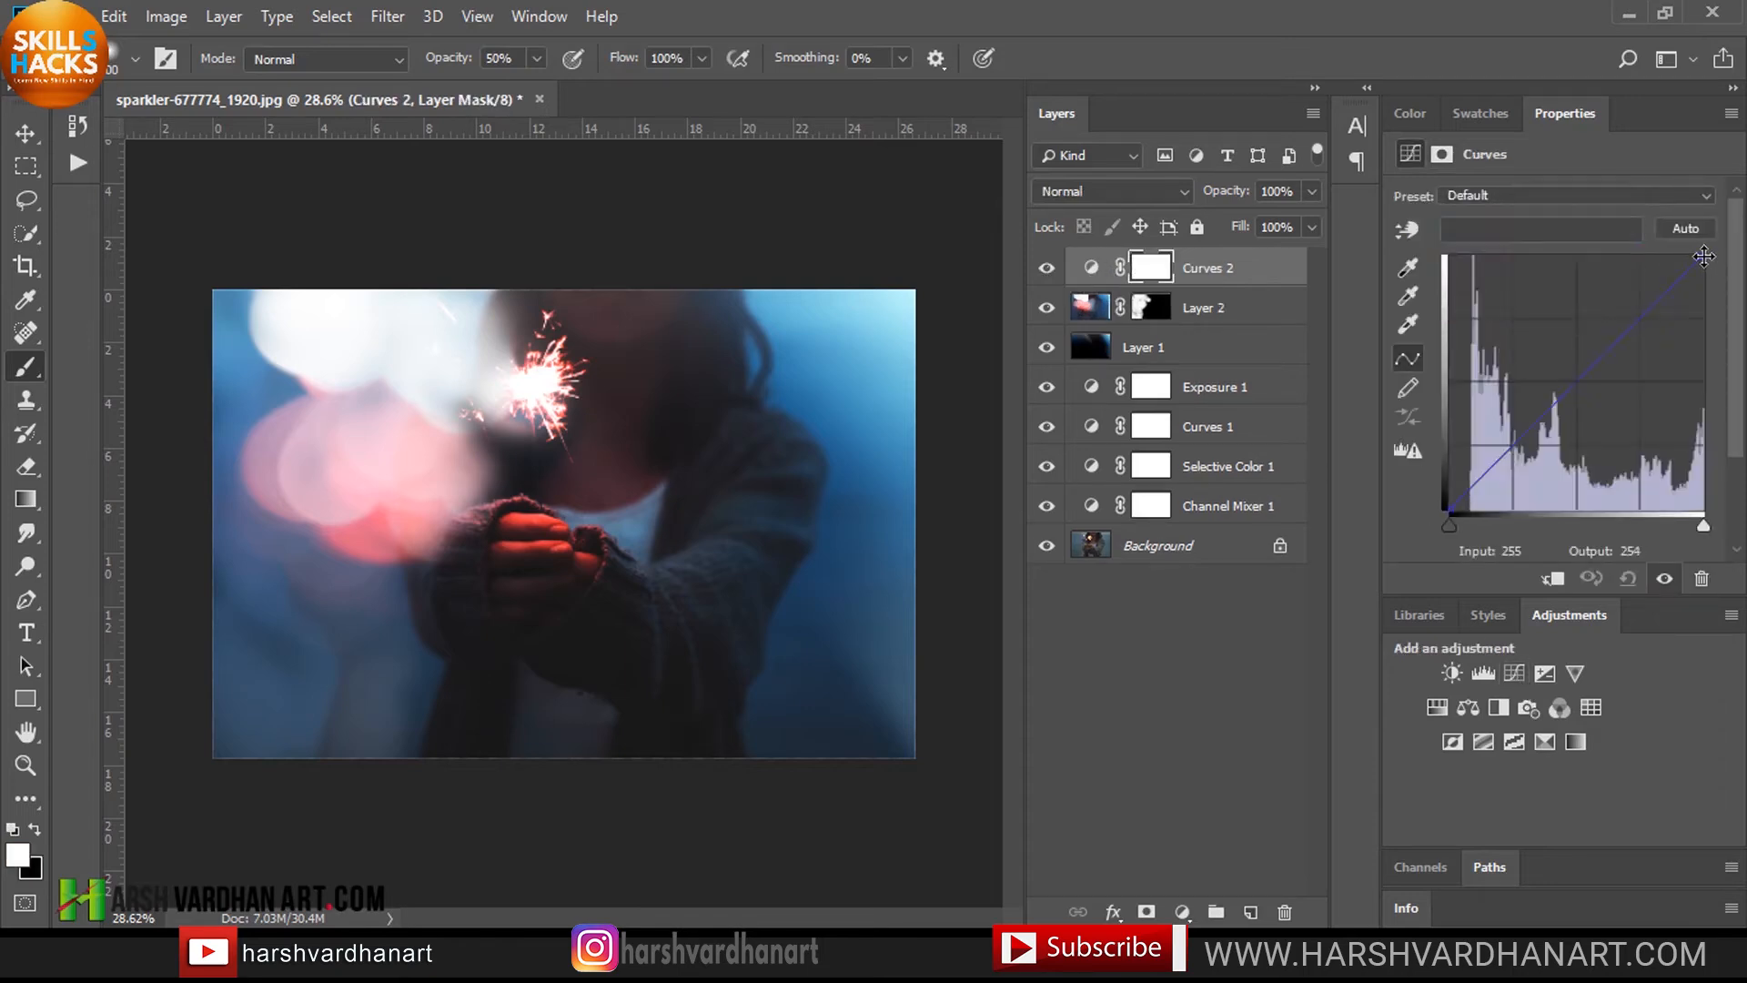
{"action": "left_click_drag", "start_coordinate": [1704, 257], "coordinate": [1668, 257]}
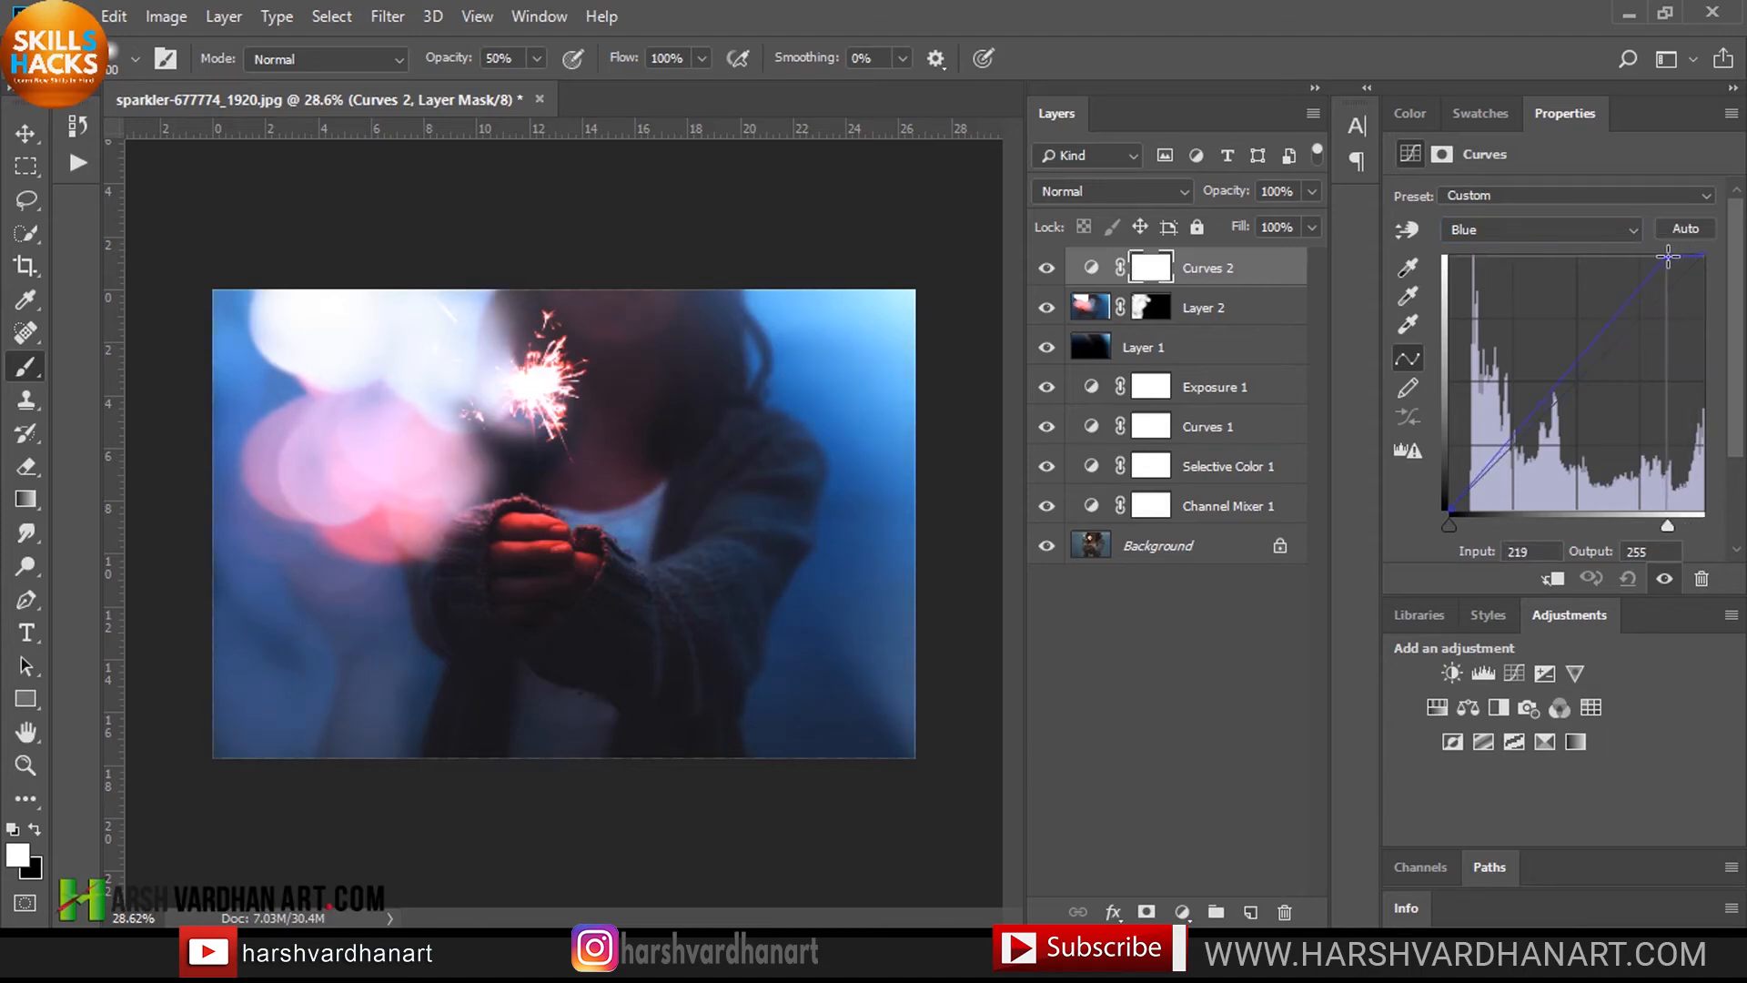
{"action": "mouse_move", "coordinate": [1449, 510]}
{"action": "left_mouse_down"}
{"action": "mouse_move", "coordinate": [1472, 506]}
{"action": "mouse_move", "coordinate": [1449, 506]}
{"action": "left_mouse_up"}
{"action": "left_click_drag", "start_coordinate": [1448, 500], "coordinate": [1443, 480]}
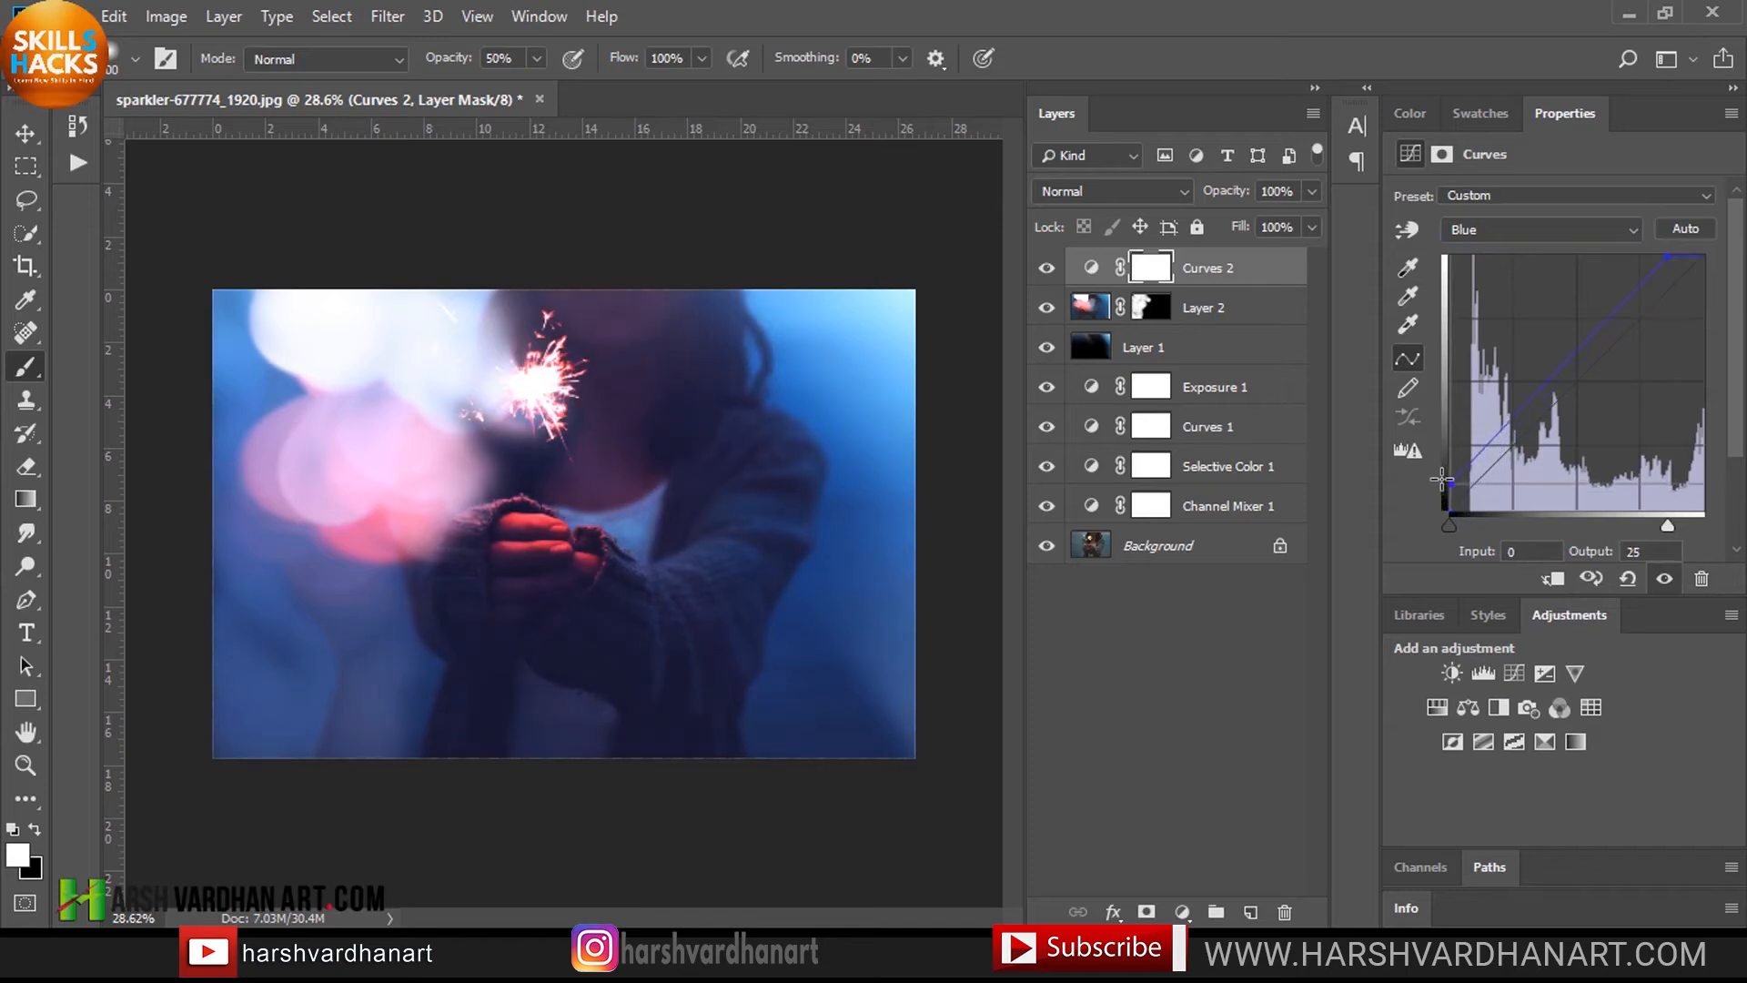
Step: Shape the adjustment's RGB curve with points at input 84, output 57 and input 199, output 177, and lift the black point slightly
{"action": "left_click", "coordinate": [1494, 227]}
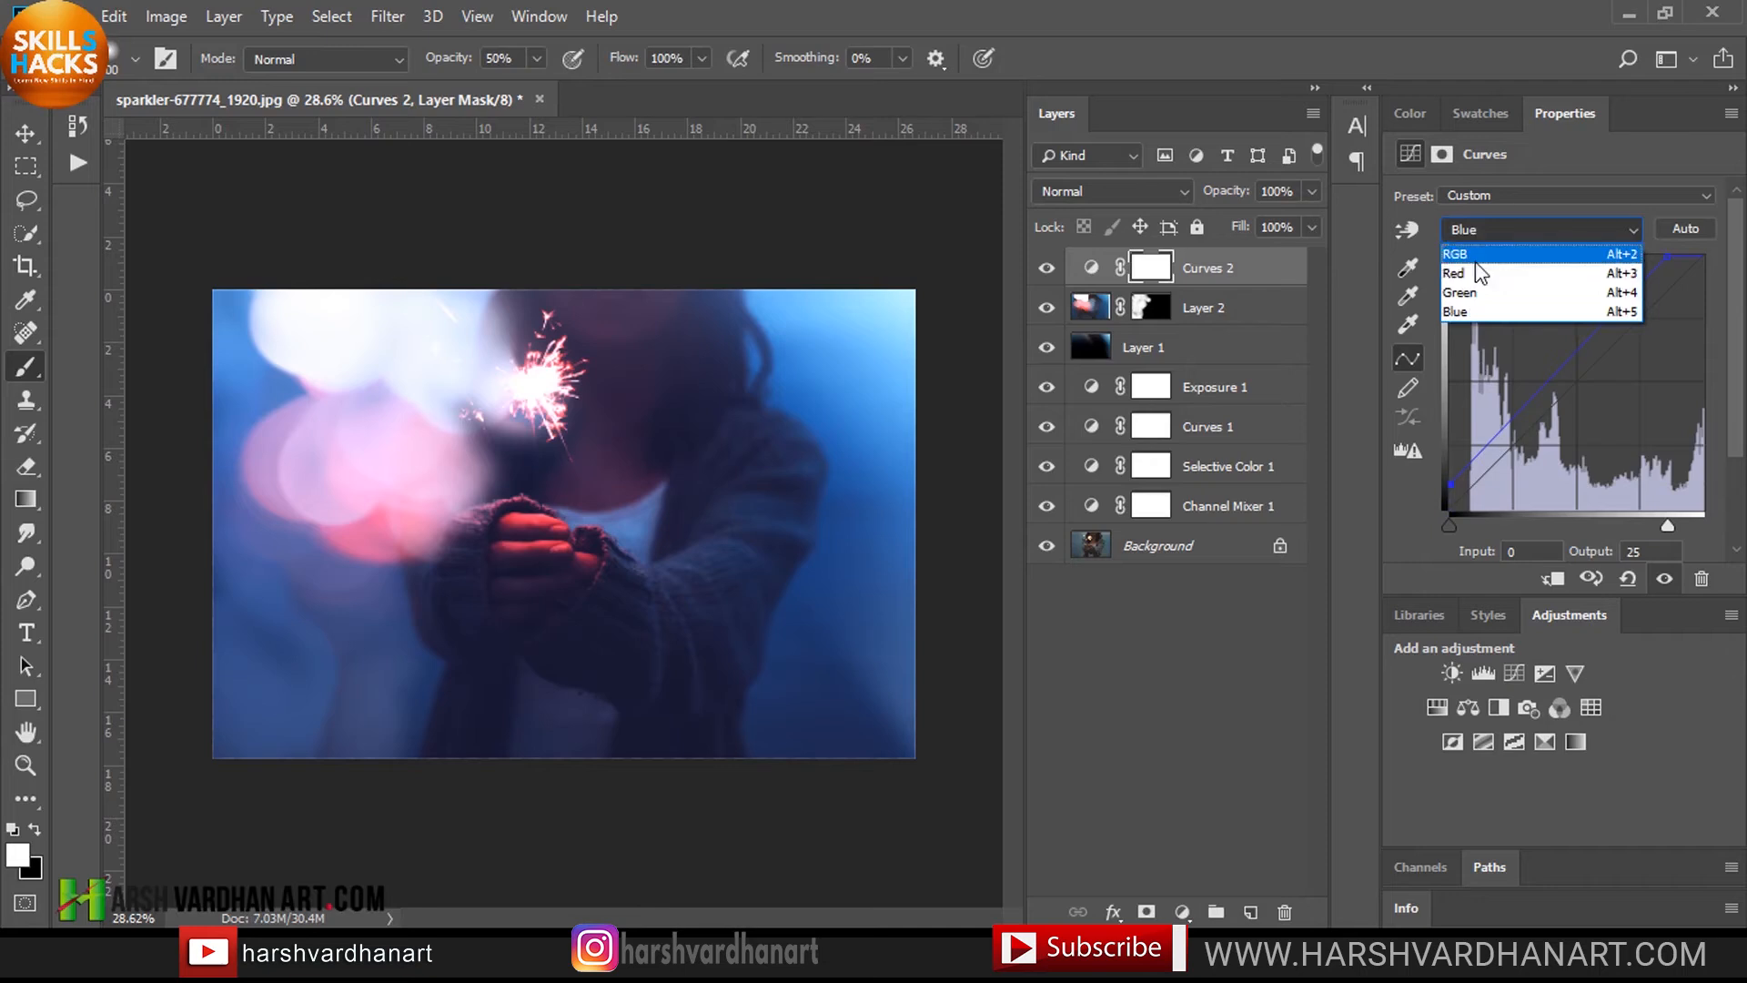
{"action": "left_click", "coordinate": [1476, 261]}
{"action": "left_click_drag", "start_coordinate": [1524, 433], "coordinate": [1535, 452]}
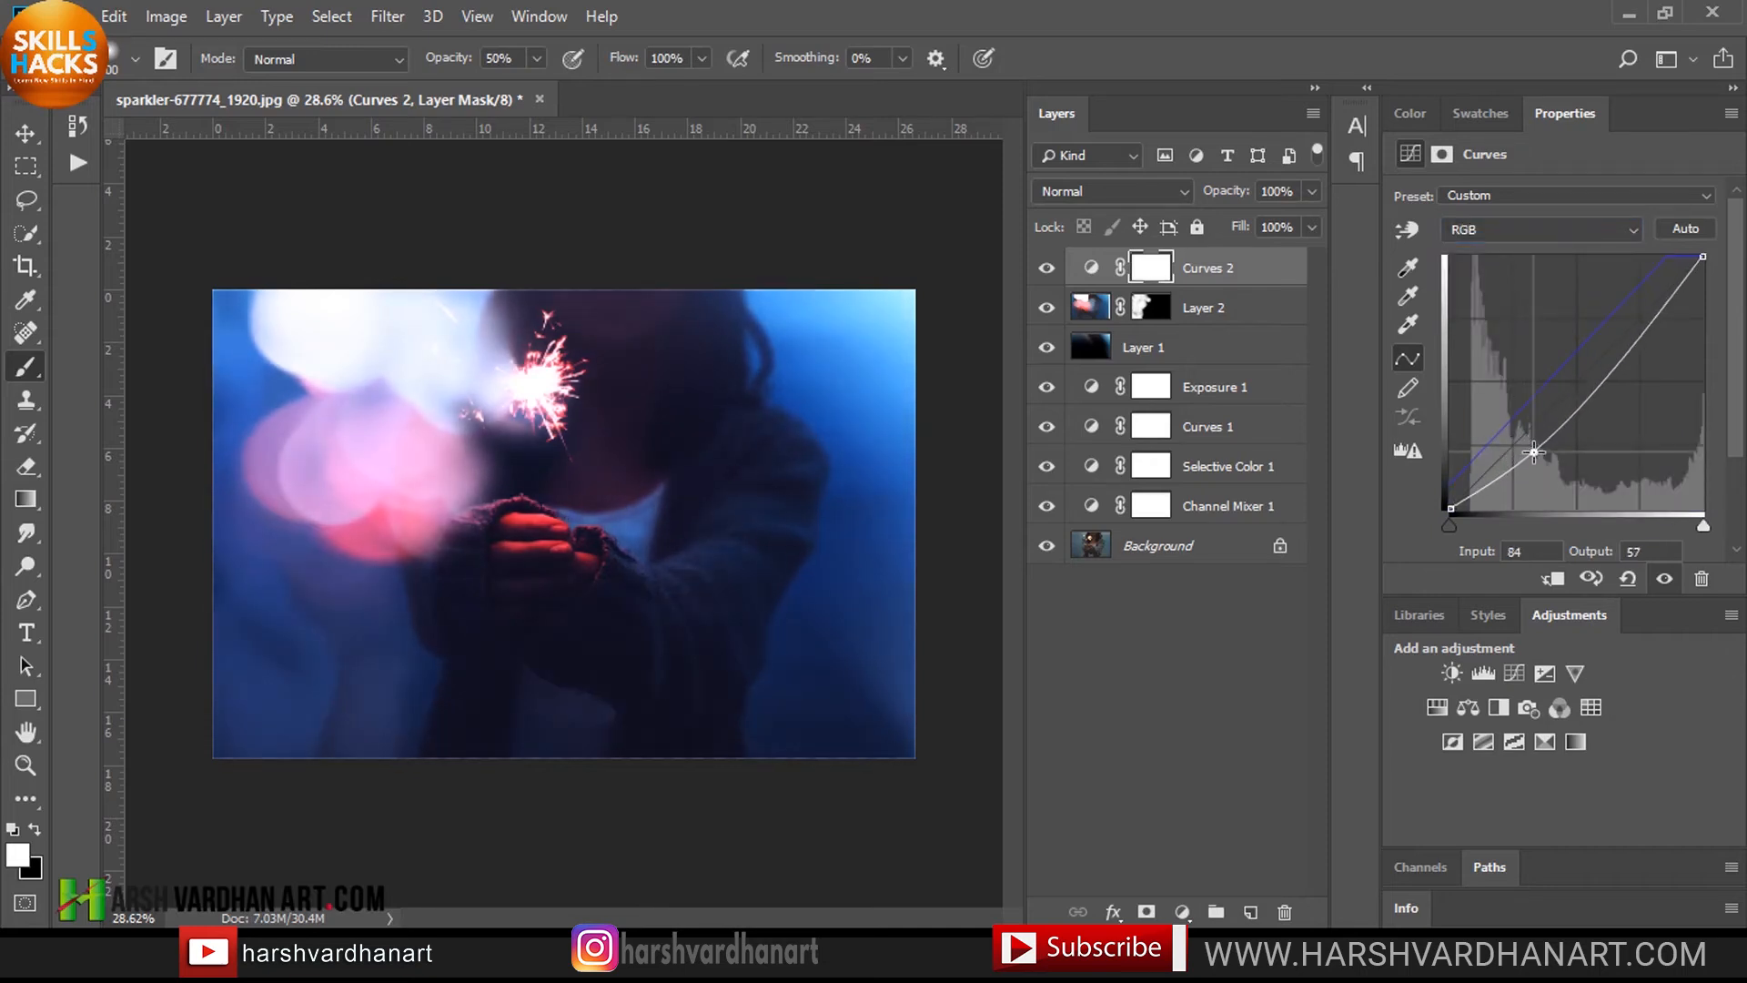
{"action": "mouse_move", "coordinate": [1630, 357]}
{"action": "left_mouse_down"}
{"action": "mouse_move", "coordinate": [1630, 331]}
{"action": "mouse_move", "coordinate": [1650, 331]}
{"action": "left_mouse_up"}
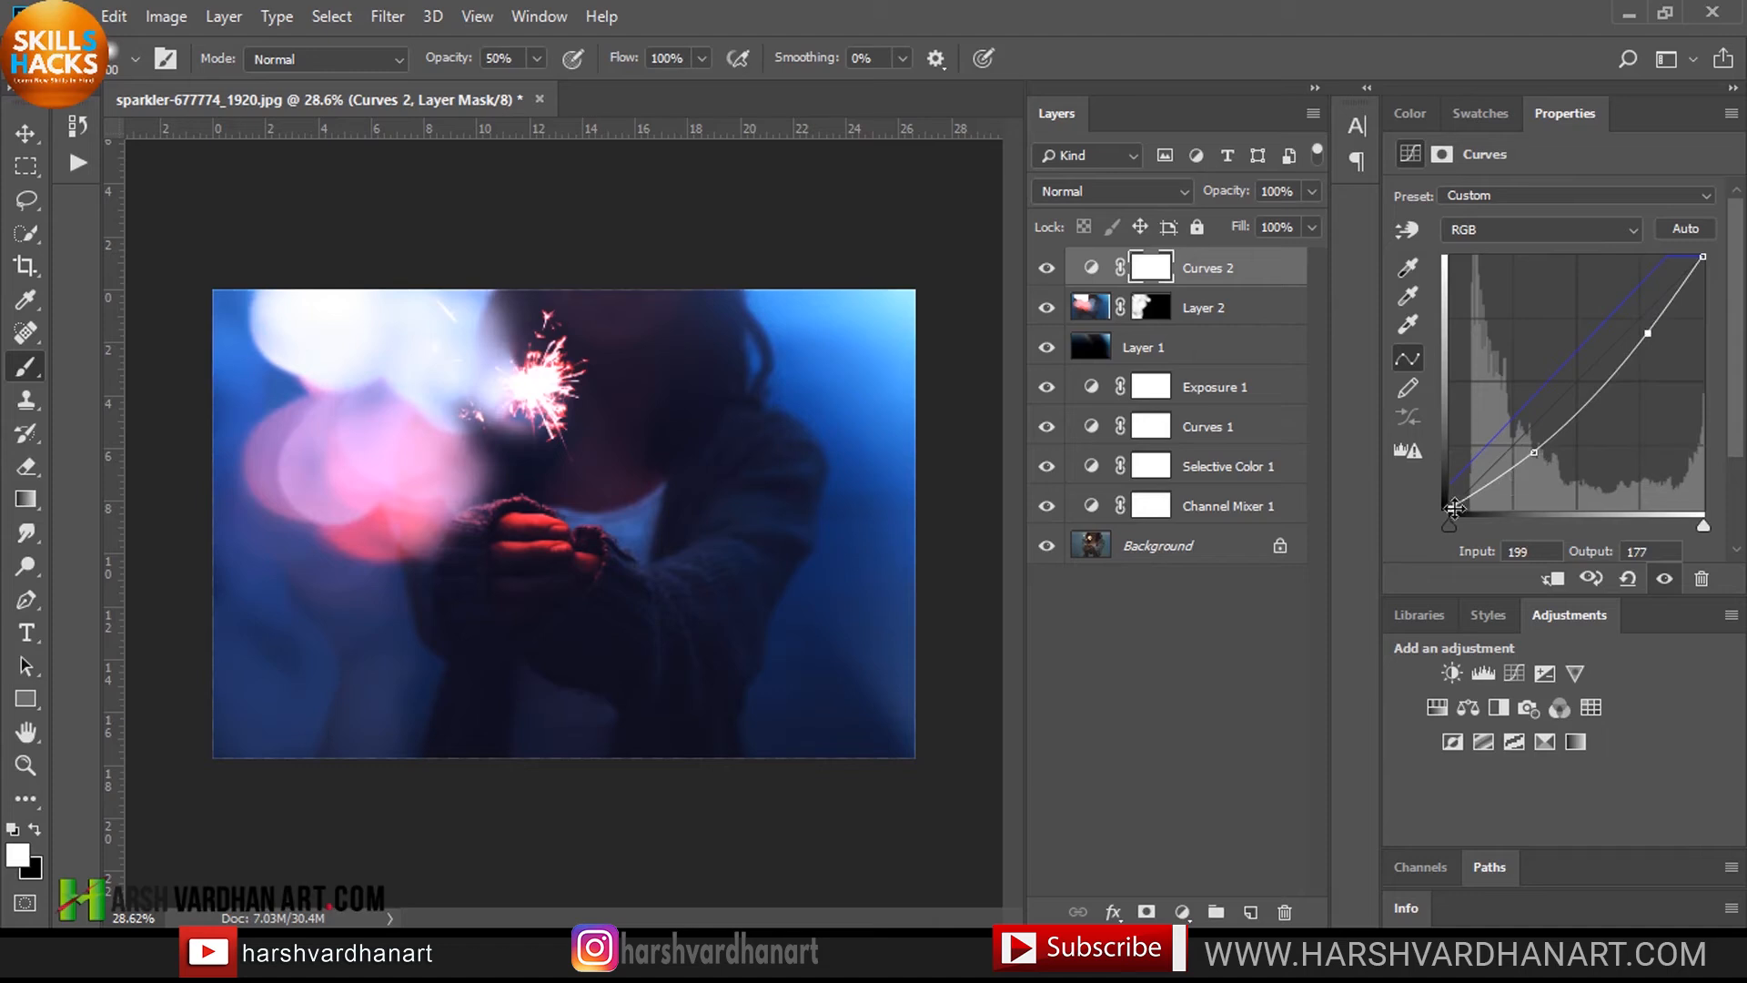
{"action": "left_click_drag", "start_coordinate": [1451, 508], "coordinate": [1451, 501]}
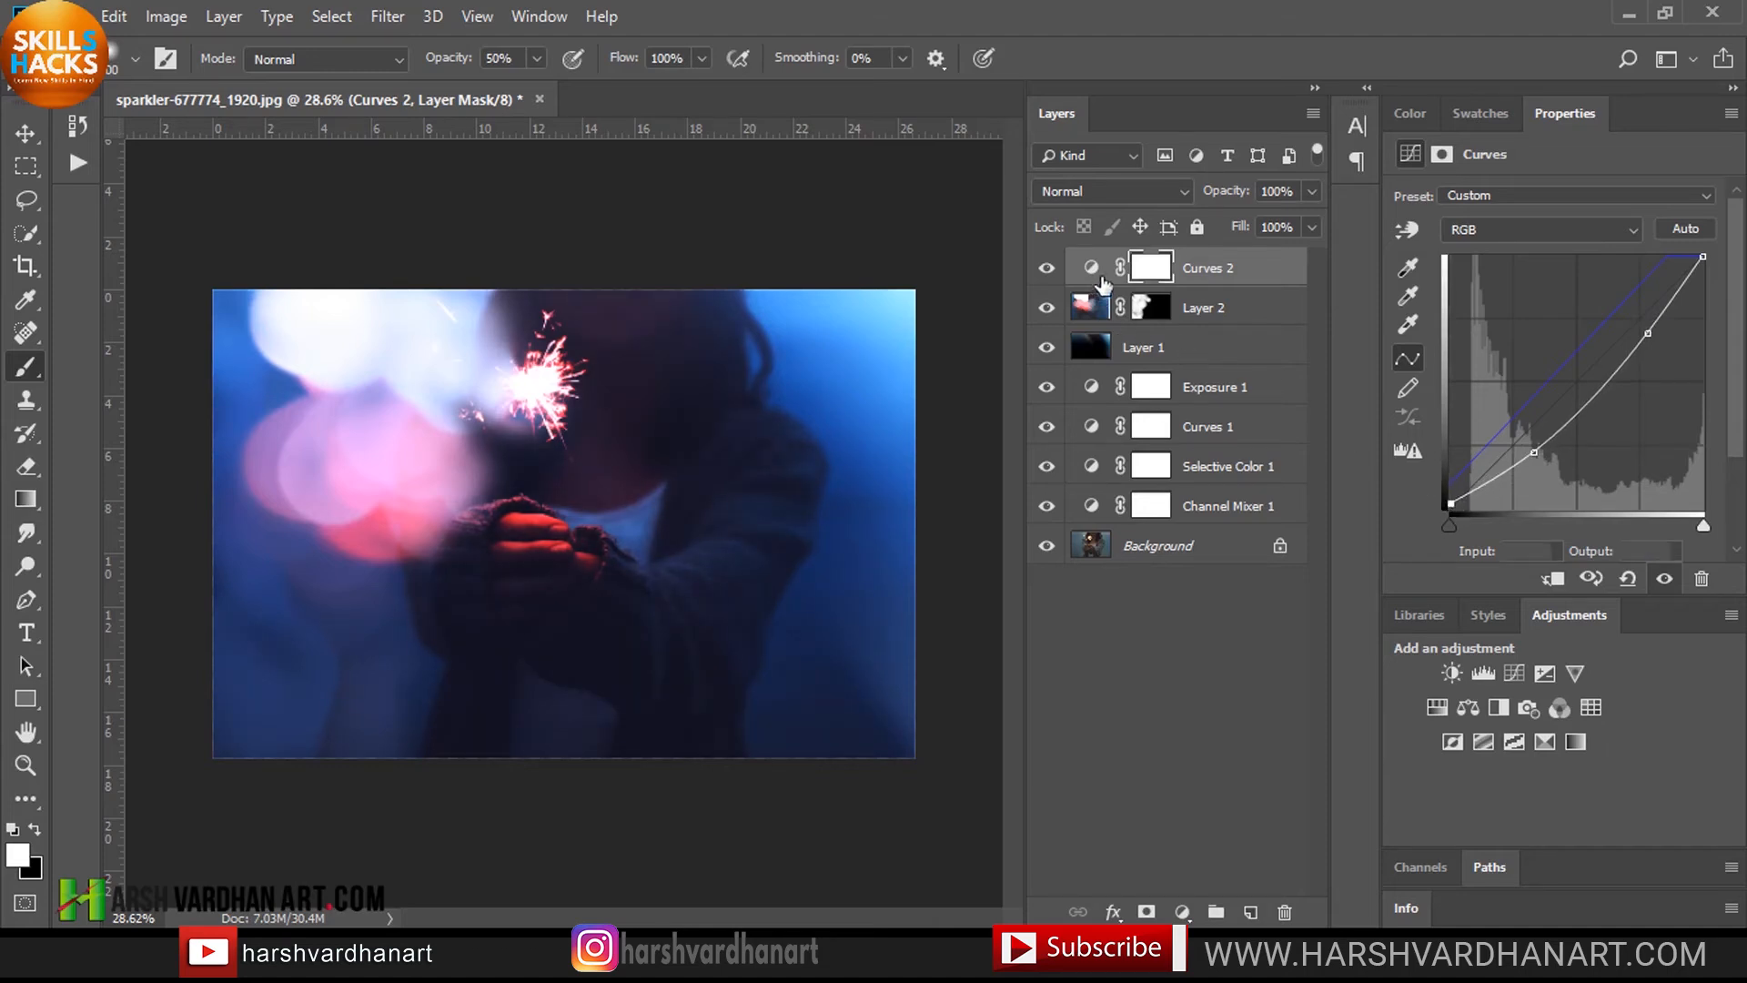
Step: Add a new layer above the top Curves adjustment and dab a soft orange (f26522) spot just below the sparkler
{"action": "left_click", "coordinate": [1092, 267]}
{"action": "left_click", "coordinate": [1251, 913]}
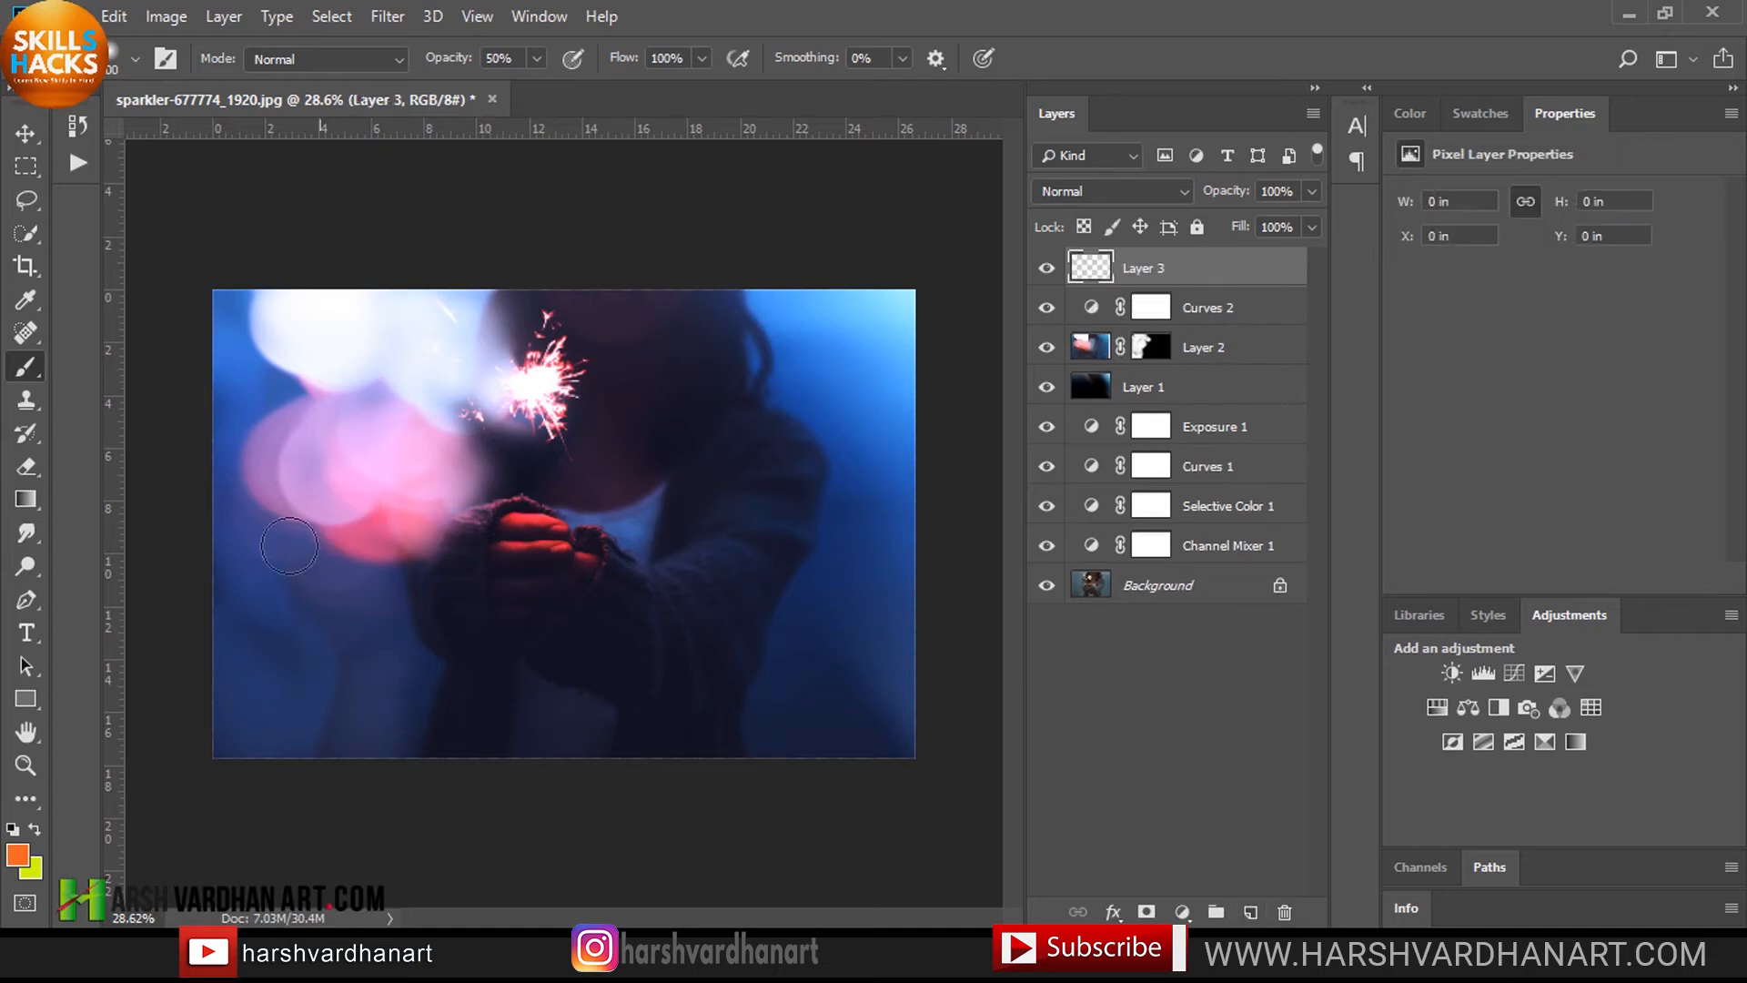
{"action": "left_click", "coordinate": [17, 857]}
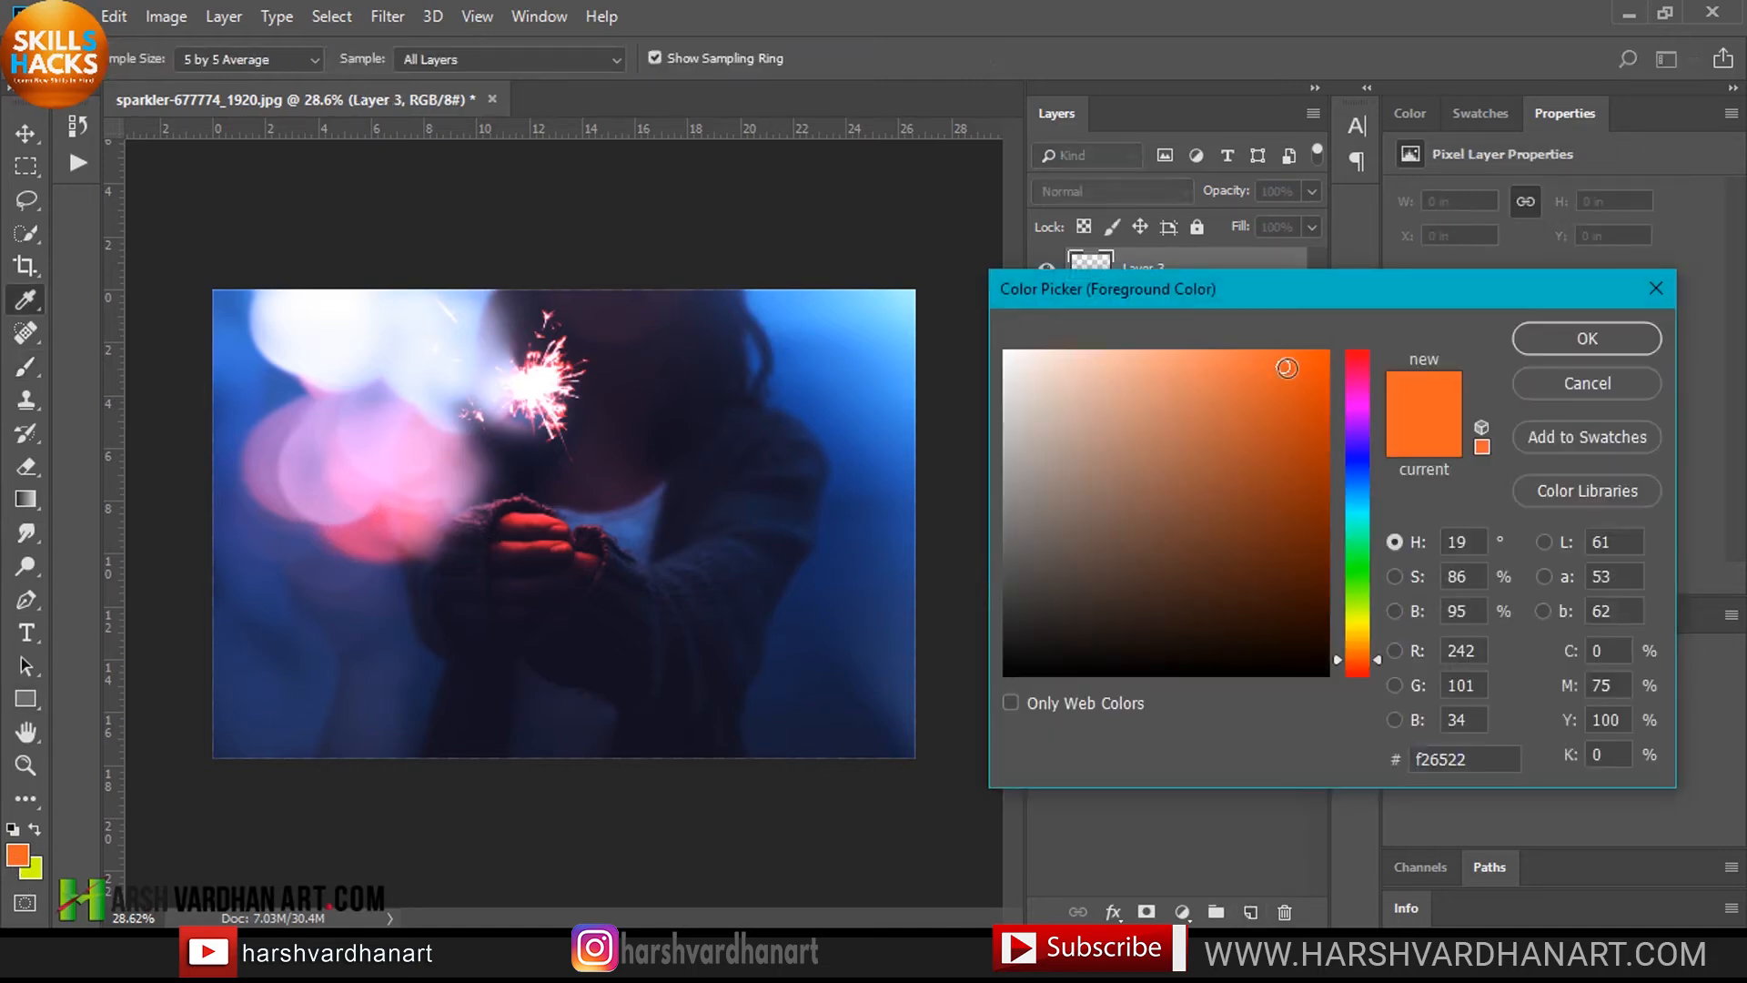
{"action": "left_click", "coordinate": [1287, 368]}
{"action": "key", "text": "Return"}
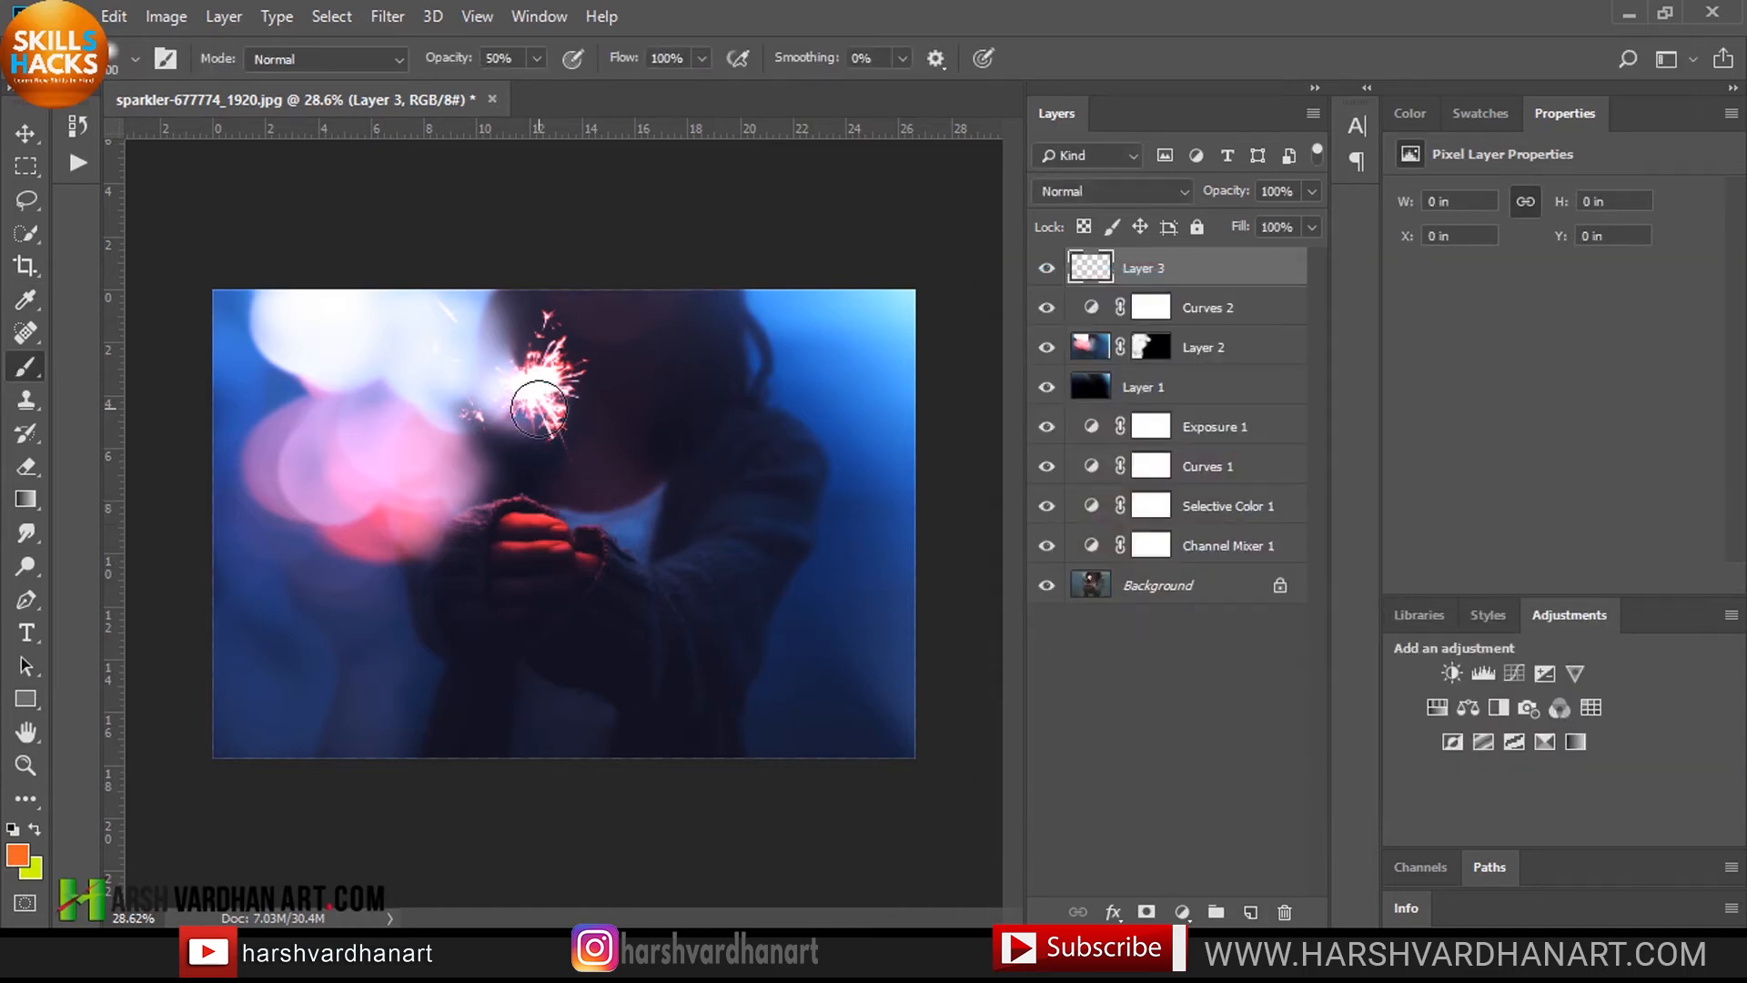
{"action": "left_click", "coordinate": [565, 474]}
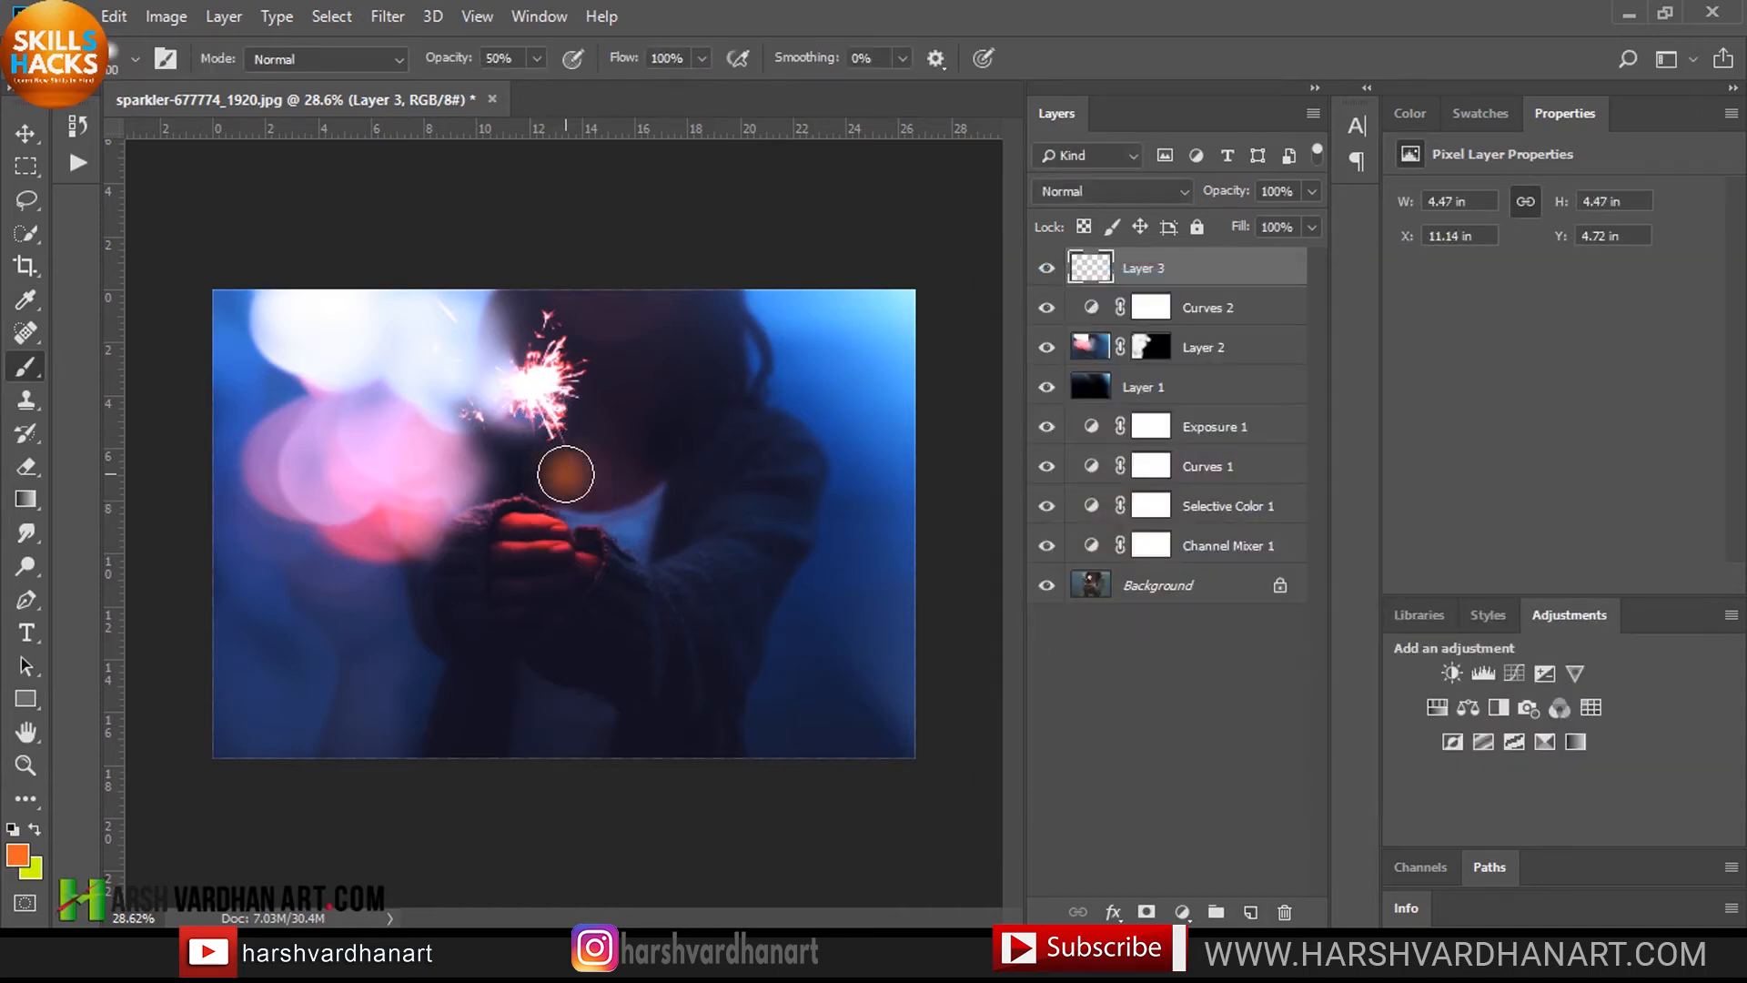
Step: Compare Lighter Color with Linear Dodge (Add) as the orange spot layer's blend mode, leaving it on Linear Dodge (Add)
{"action": "left_click", "coordinate": [1106, 193]}
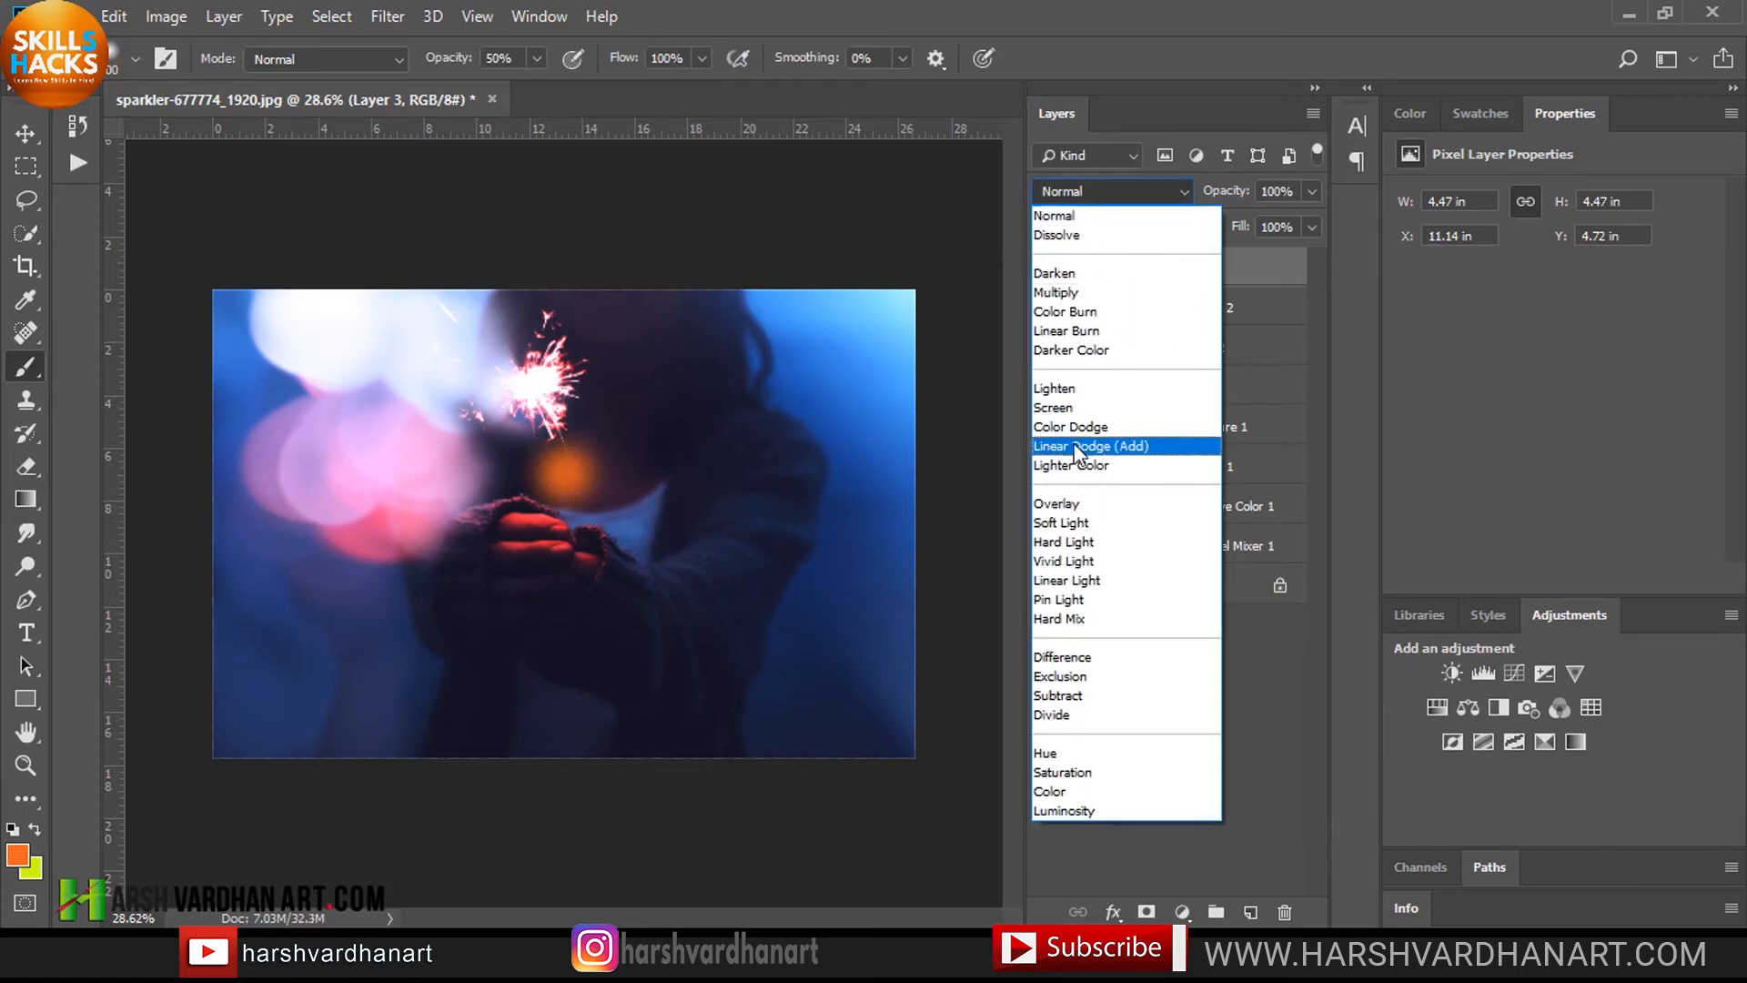
{"action": "left_click", "coordinate": [1077, 446]}
{"action": "left_click", "coordinate": [1132, 195]}
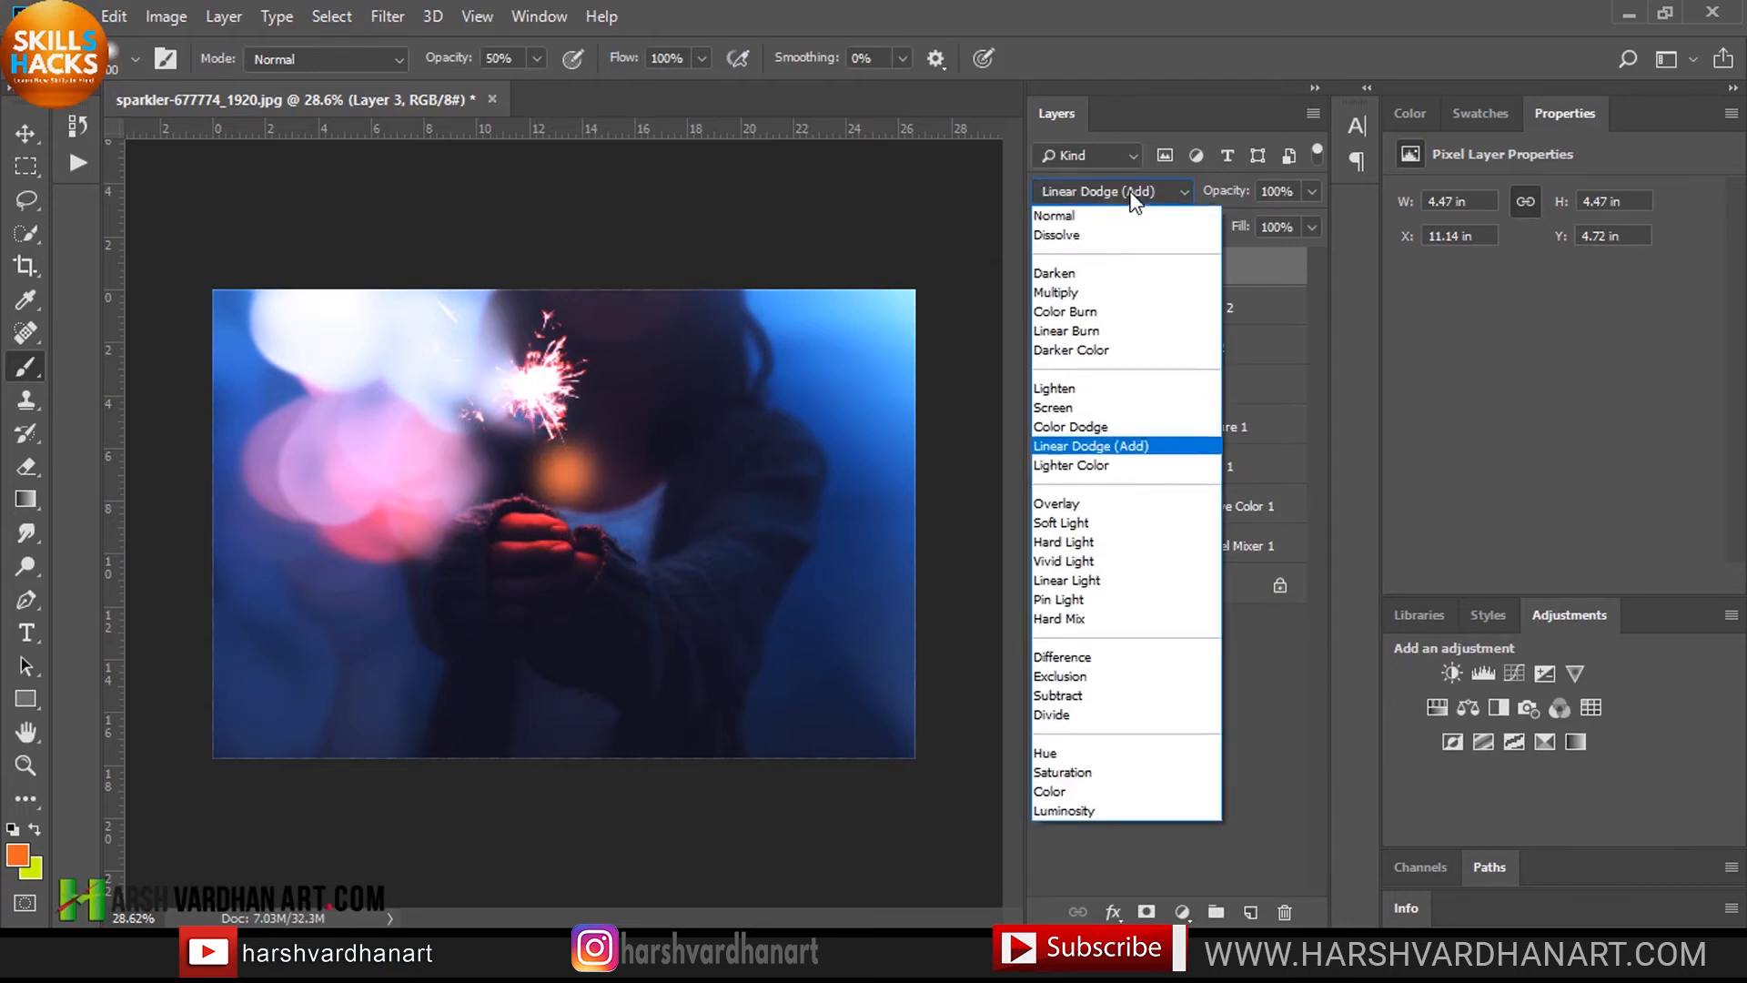
{"action": "left_click", "coordinate": [1119, 465]}
{"action": "left_click", "coordinate": [1132, 193]}
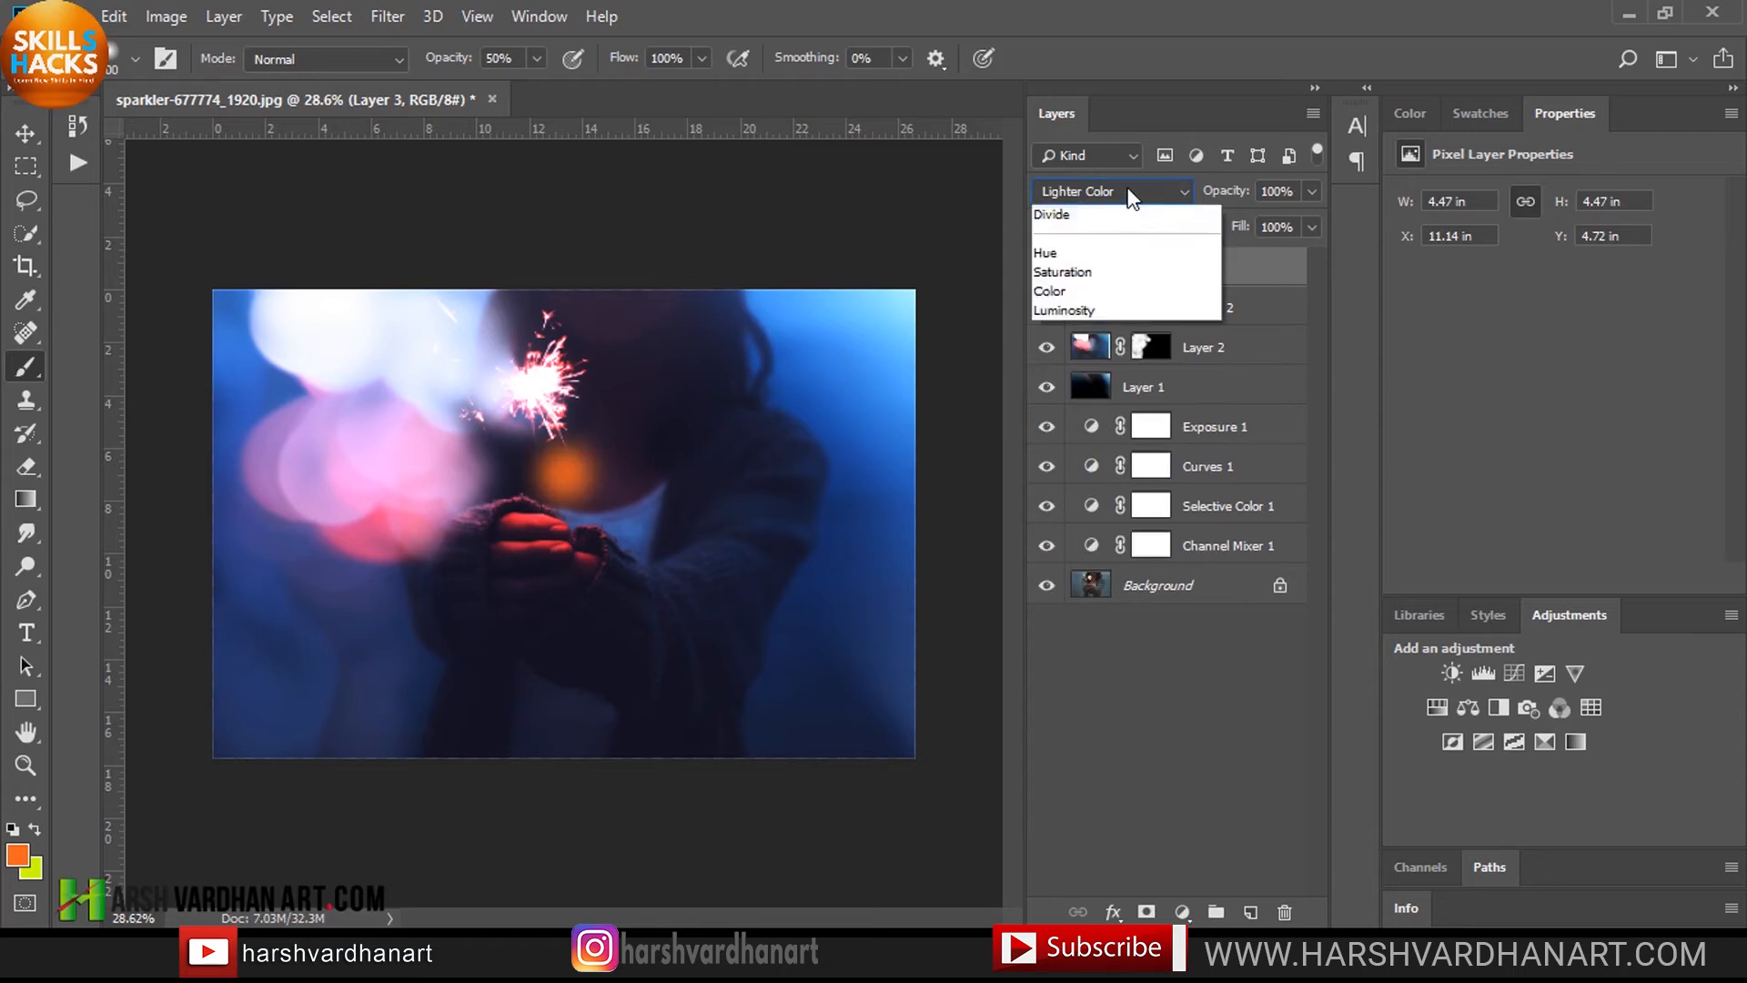
{"action": "left_click", "coordinate": [1122, 440]}
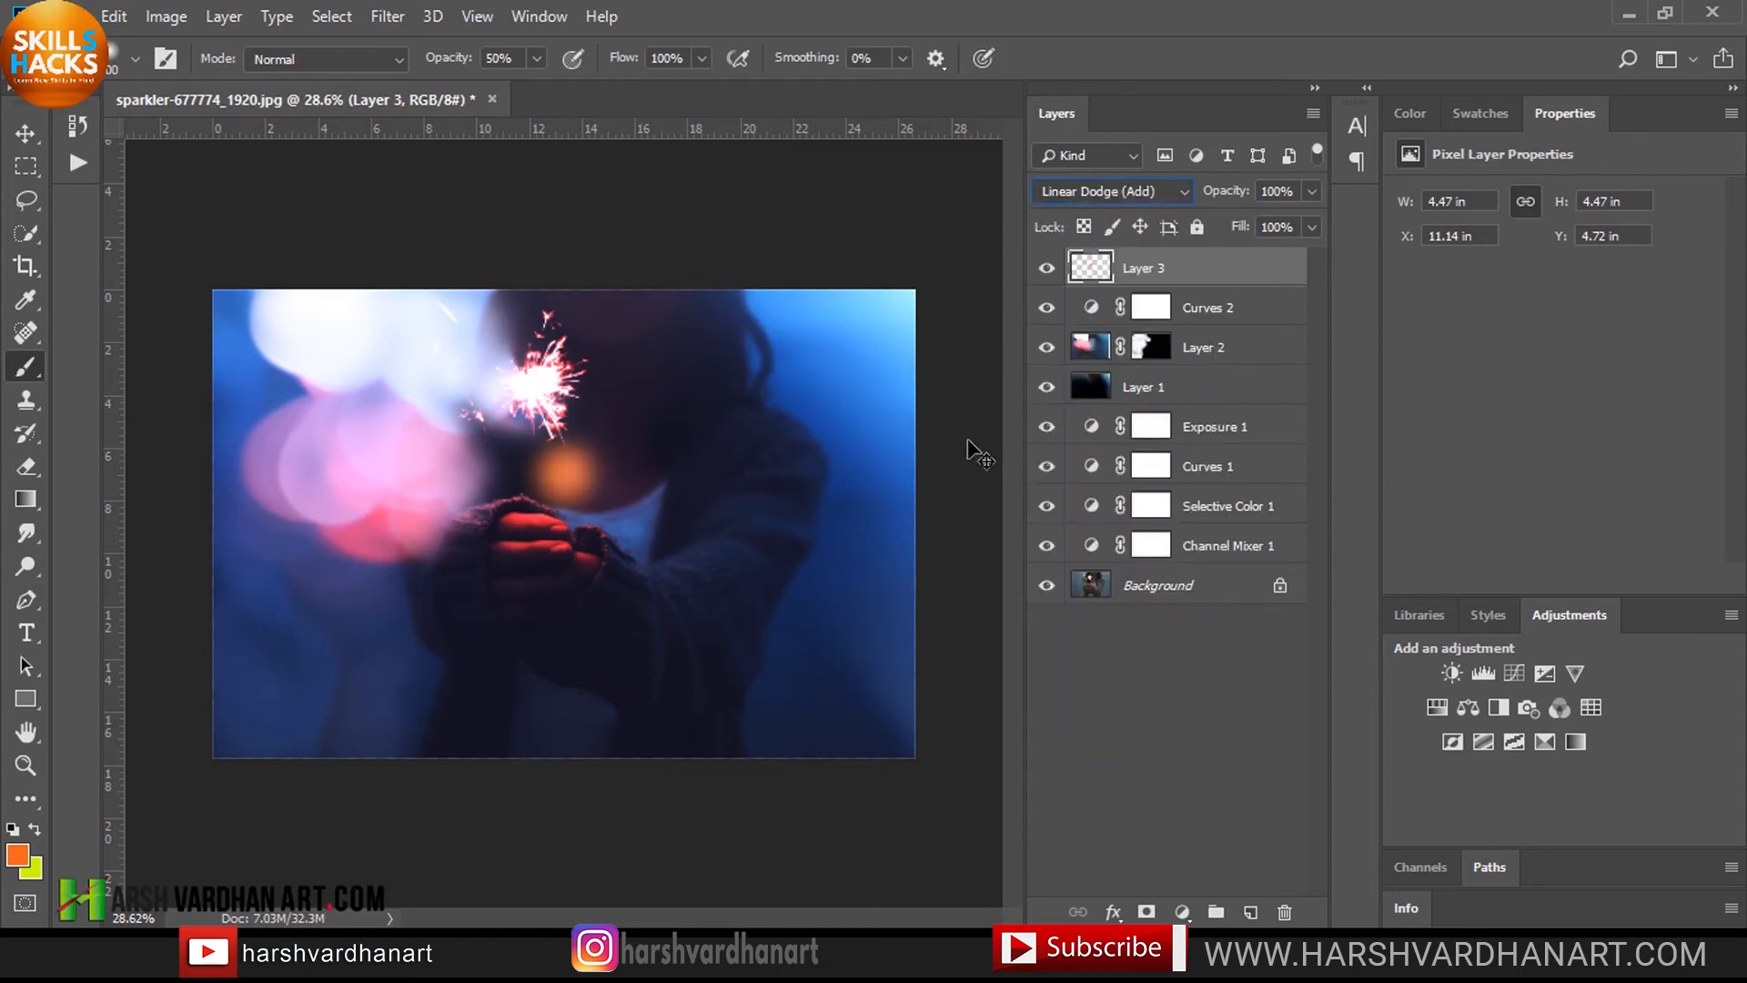
Step: Scale the orange spot to about 438%, center it around the sparkler, and set its blend mode to Screen
{"action": "key", "text": "ctrl+t"}
{"action": "left_click_drag", "start_coordinate": [622, 411], "coordinate": [823, 215]}
{"action": "left_click_drag", "start_coordinate": [741, 498], "coordinate": [706, 447]}
{"action": "key", "text": "b"}
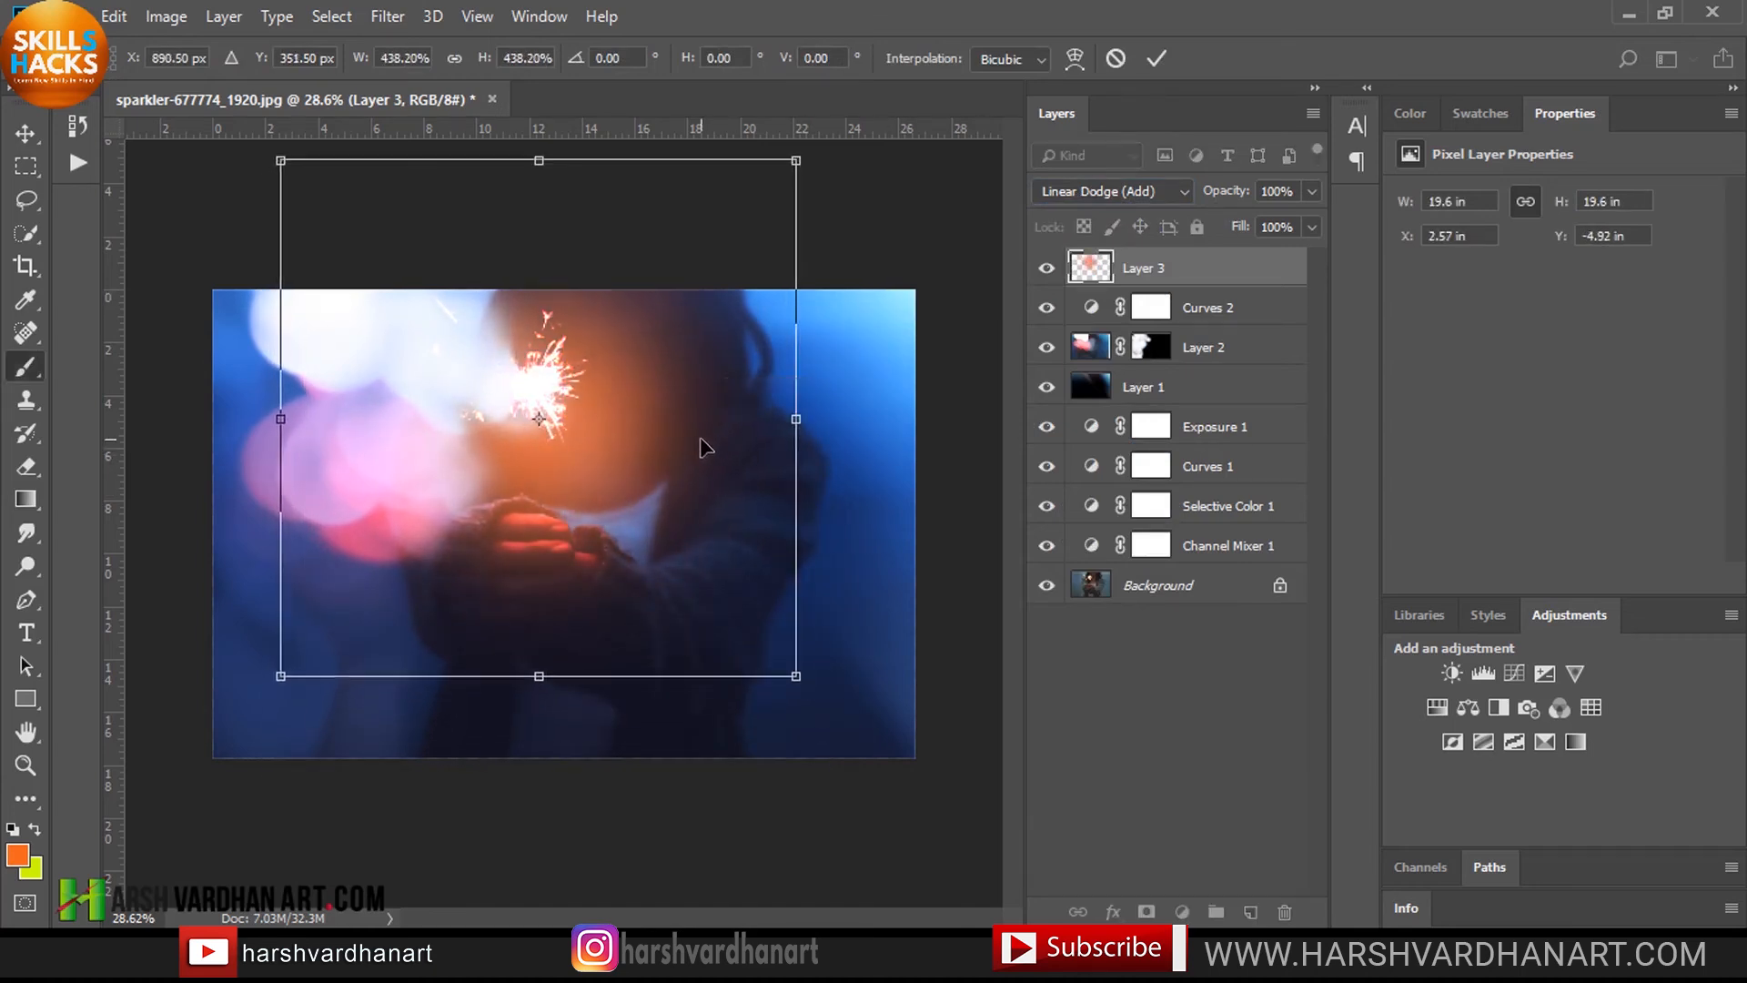
{"action": "left_click", "coordinate": [1088, 193]}
{"action": "left_click", "coordinate": [1088, 401]}
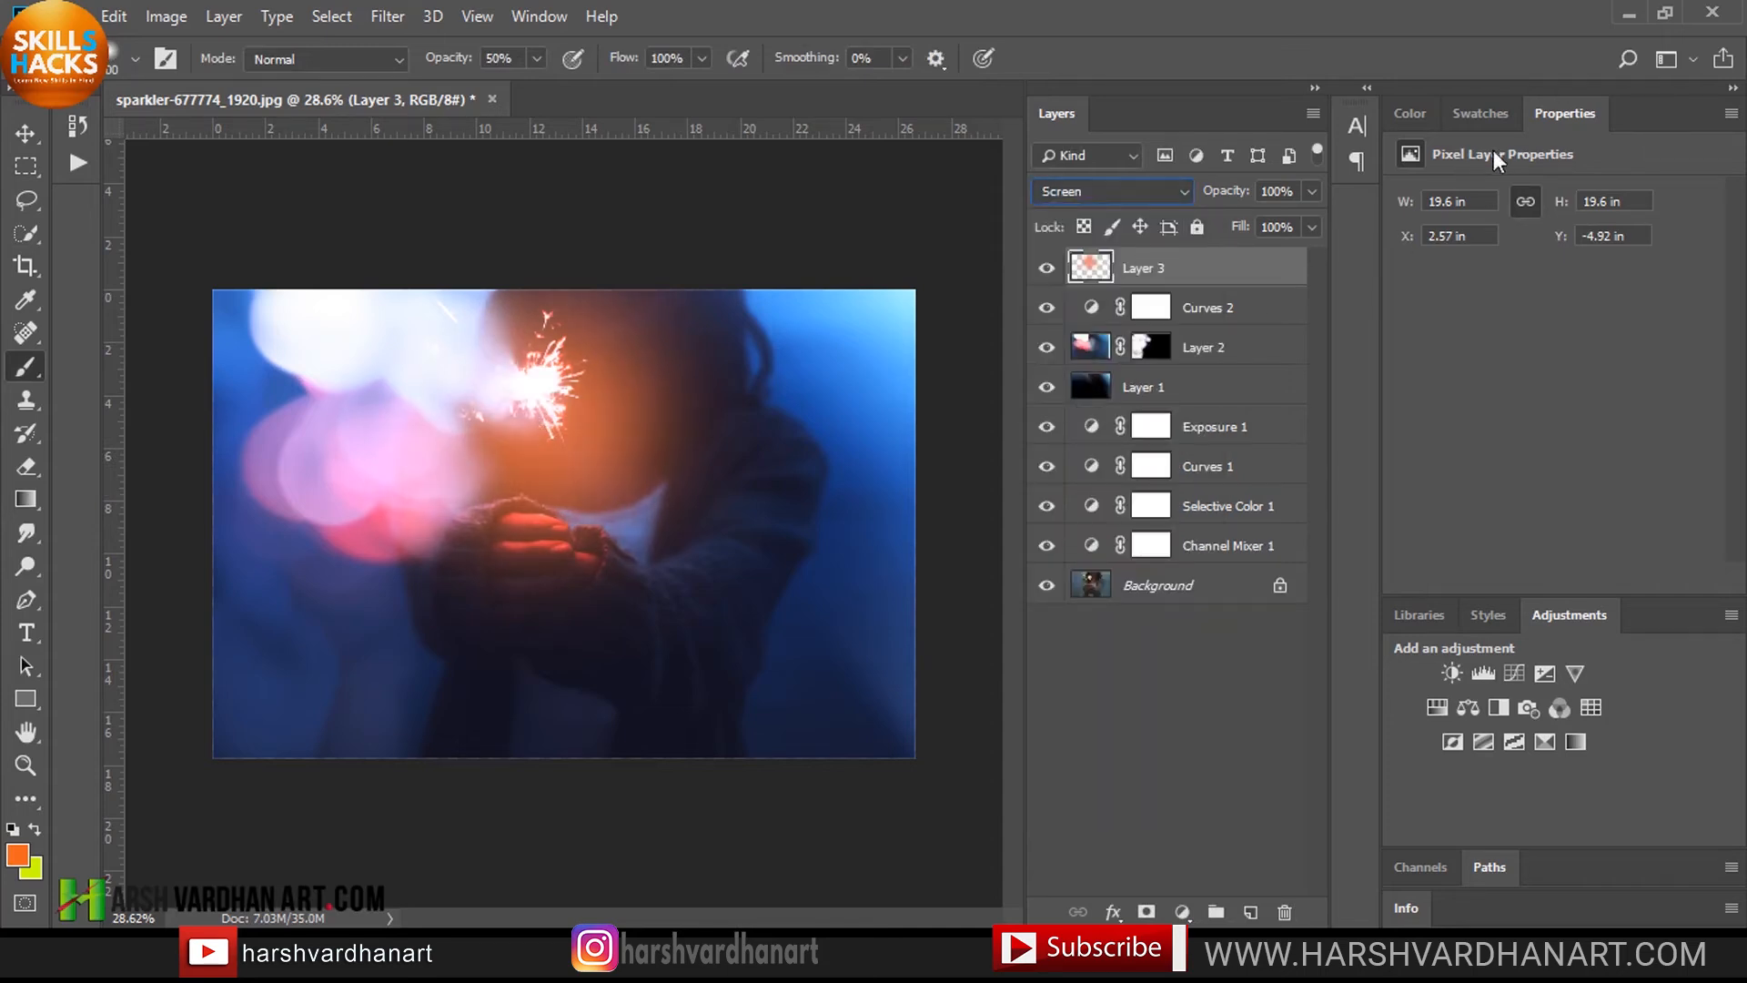
Step: Add another new layer and dab a soft yellow spot at the sparkler's lower edge
{"action": "left_click", "coordinate": [1250, 911]}
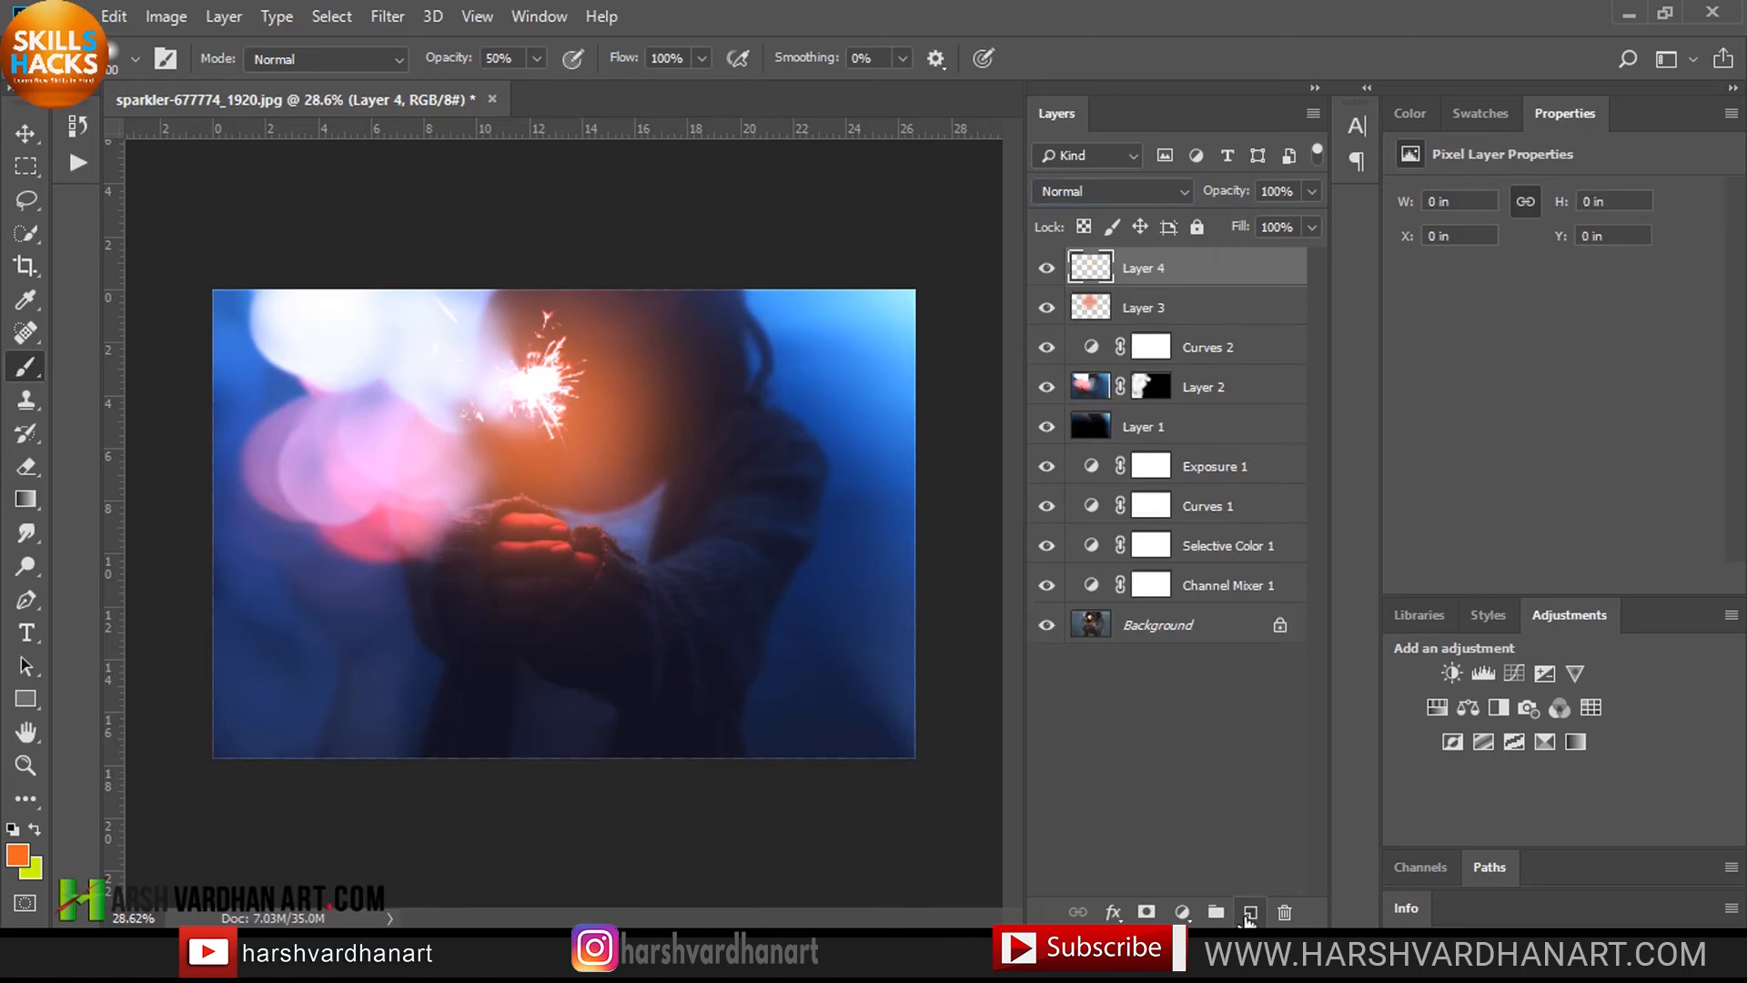
{"action": "left_click", "coordinate": [35, 829]}
{"action": "left_click", "coordinate": [18, 853]}
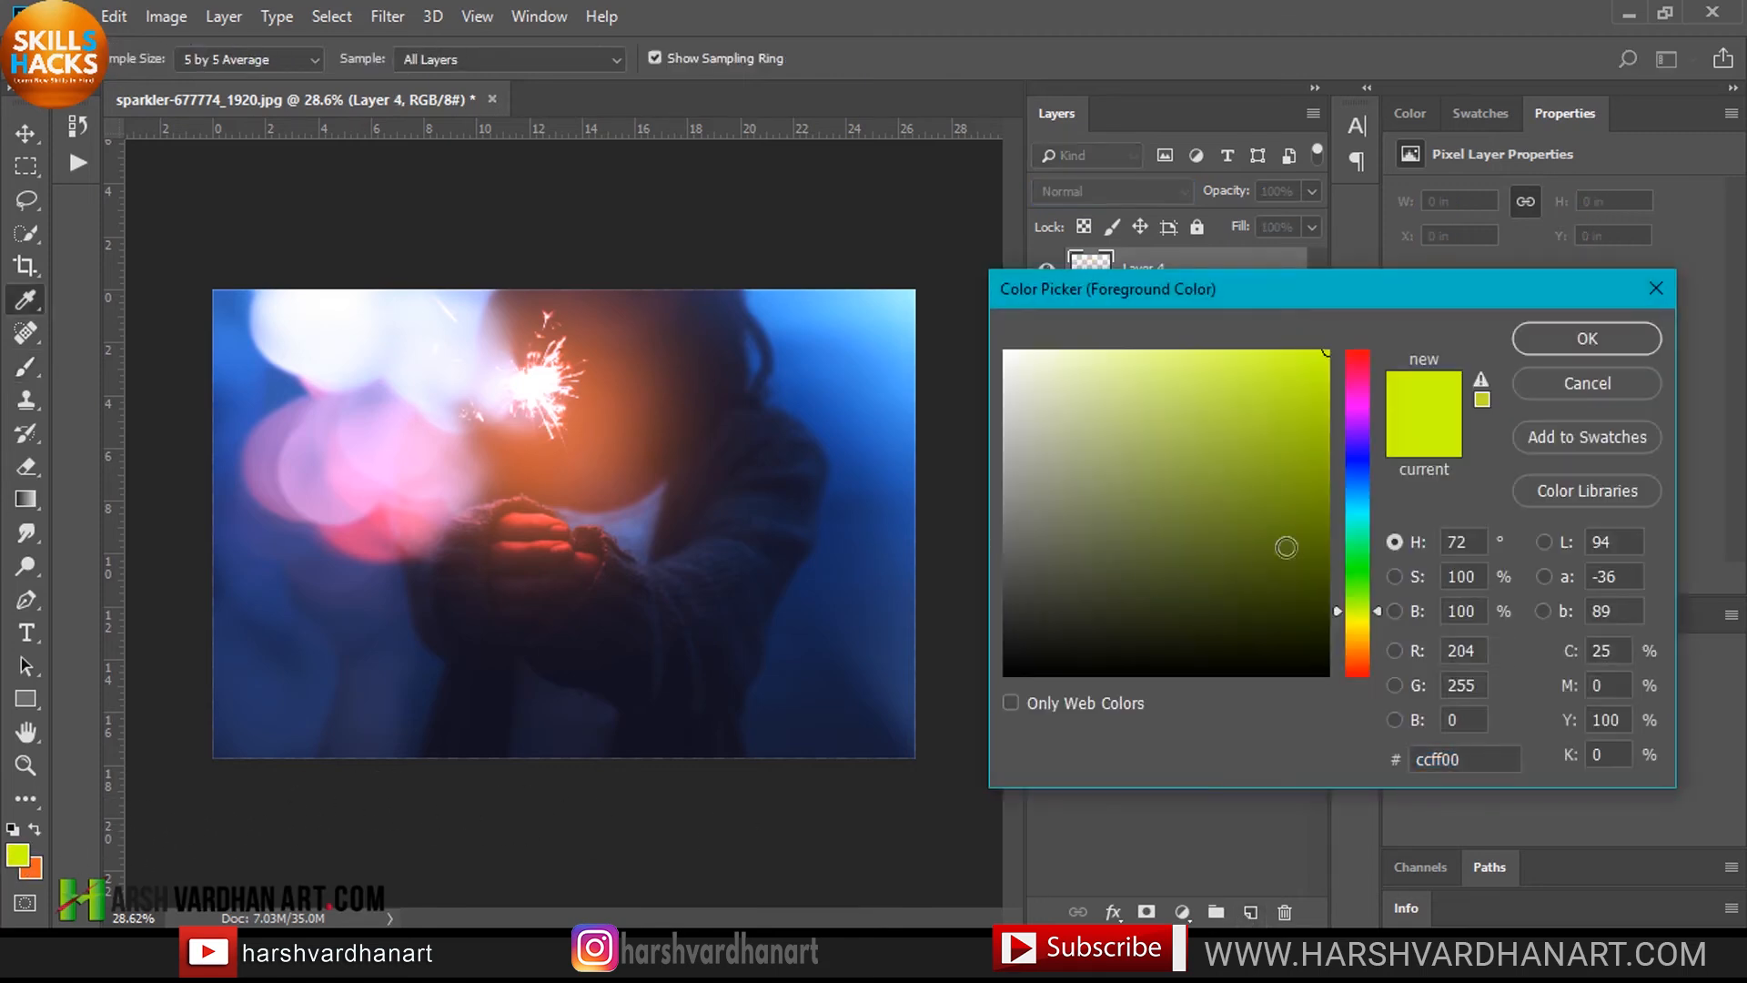
{"action": "left_click_drag", "start_coordinate": [1376, 613], "coordinate": [1366, 625]}
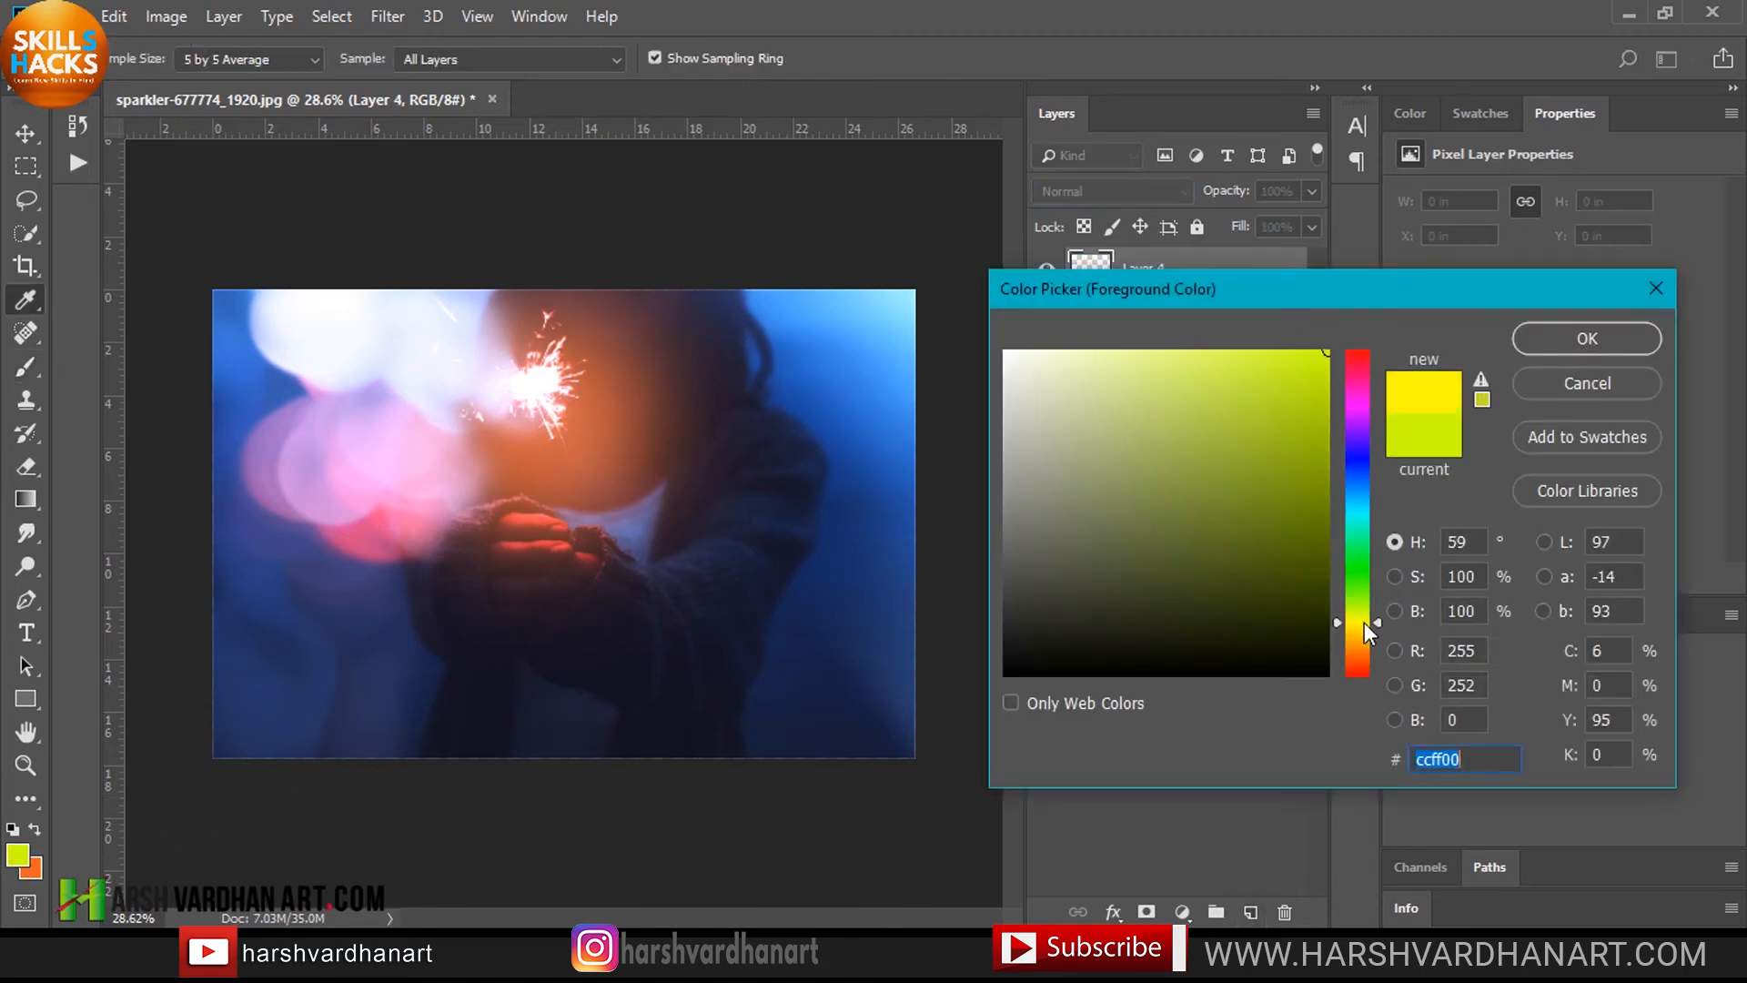
{"action": "left_click", "coordinate": [1584, 339]}
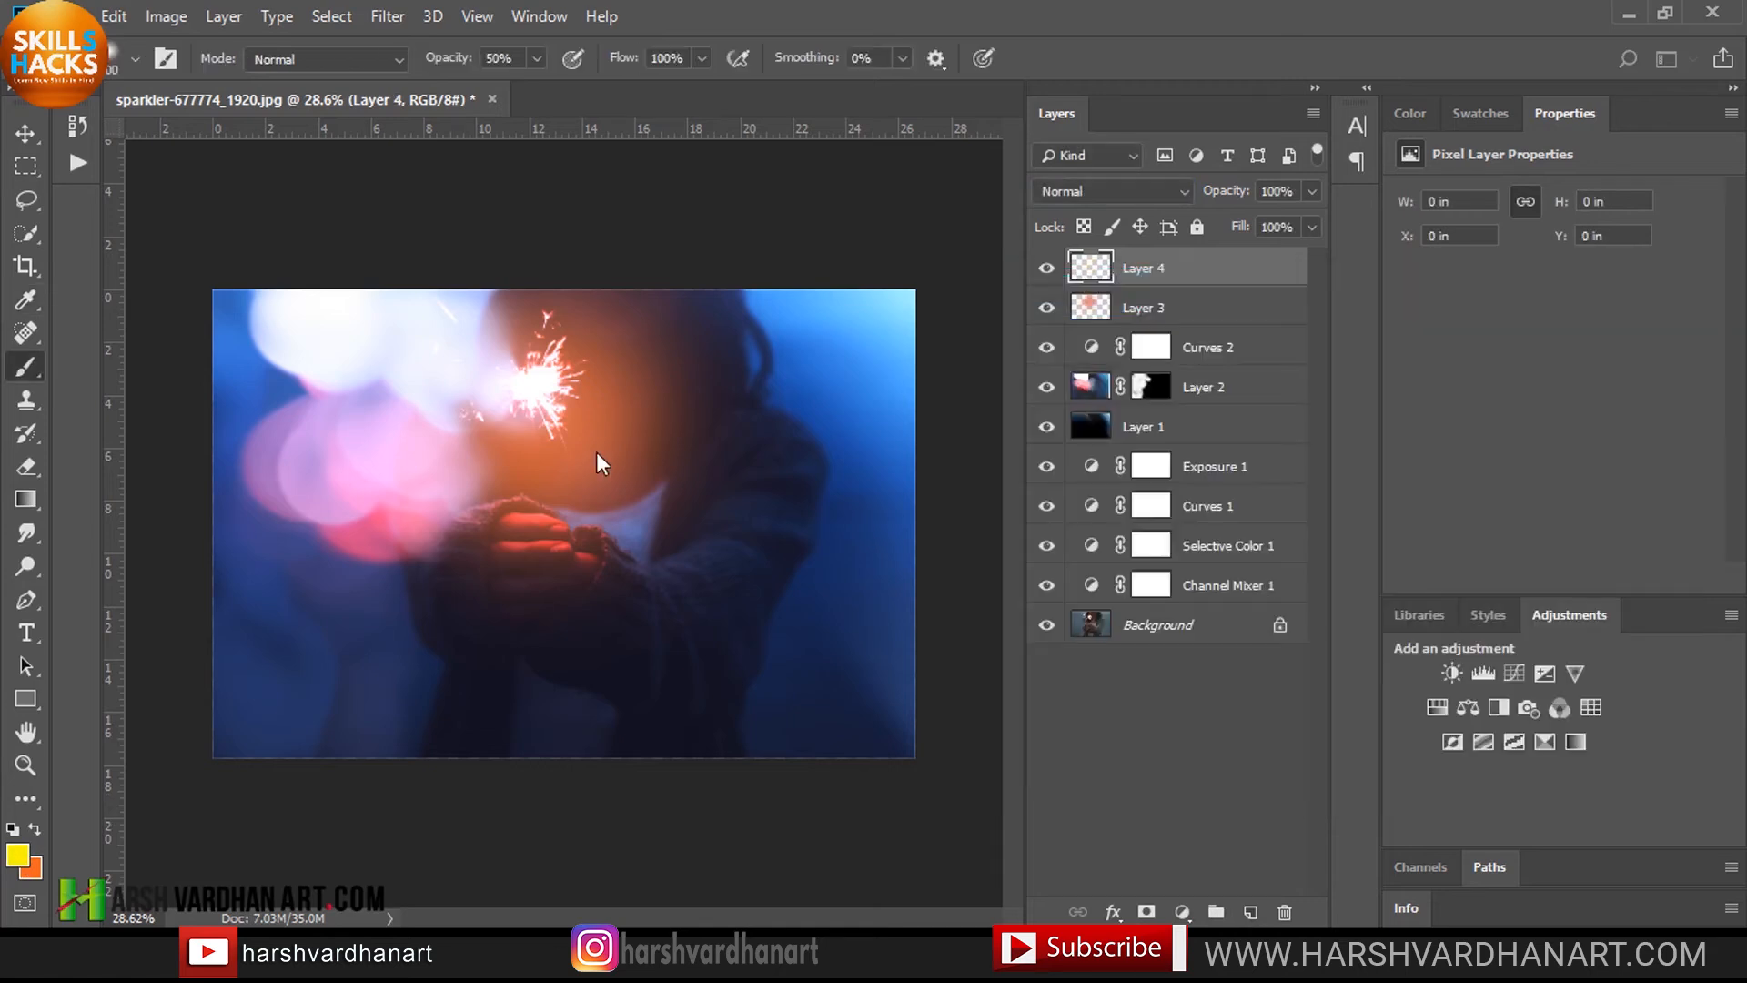
{"action": "left_click", "coordinate": [558, 427]}
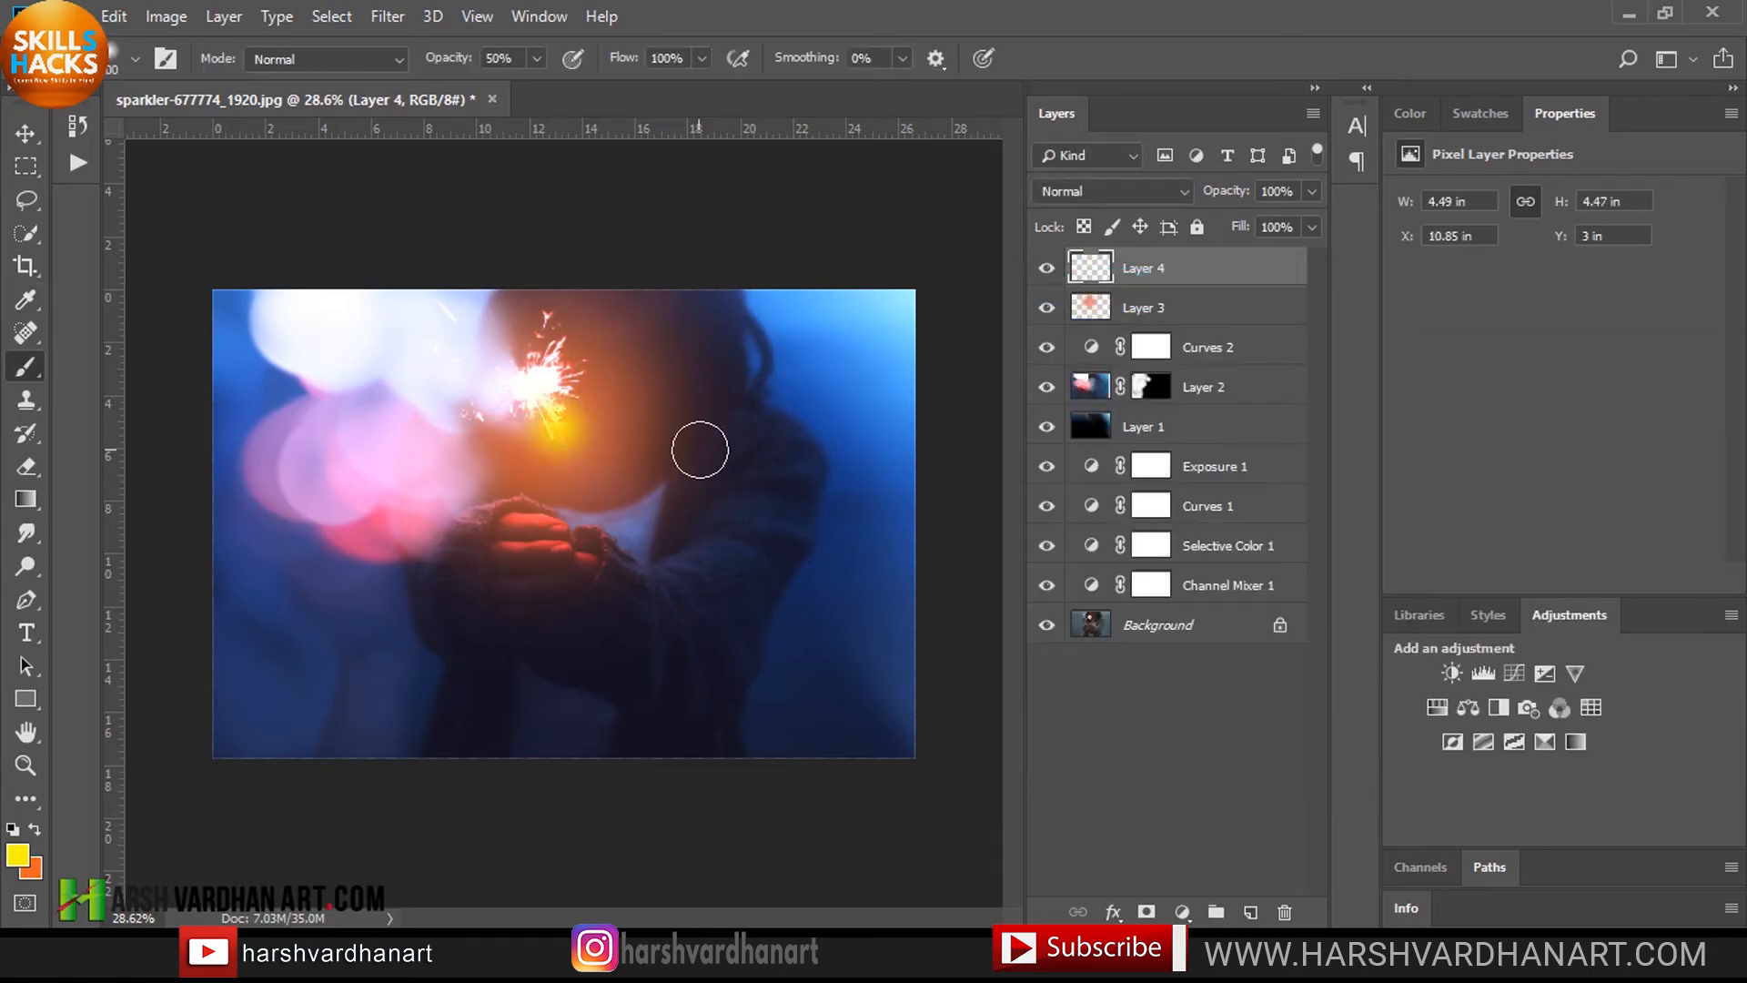
Step: Scale the yellow spot to about 194% and set its blend mode to Linear Dodge (Add) after trying Screen
{"action": "key", "text": "ctrl+t"}
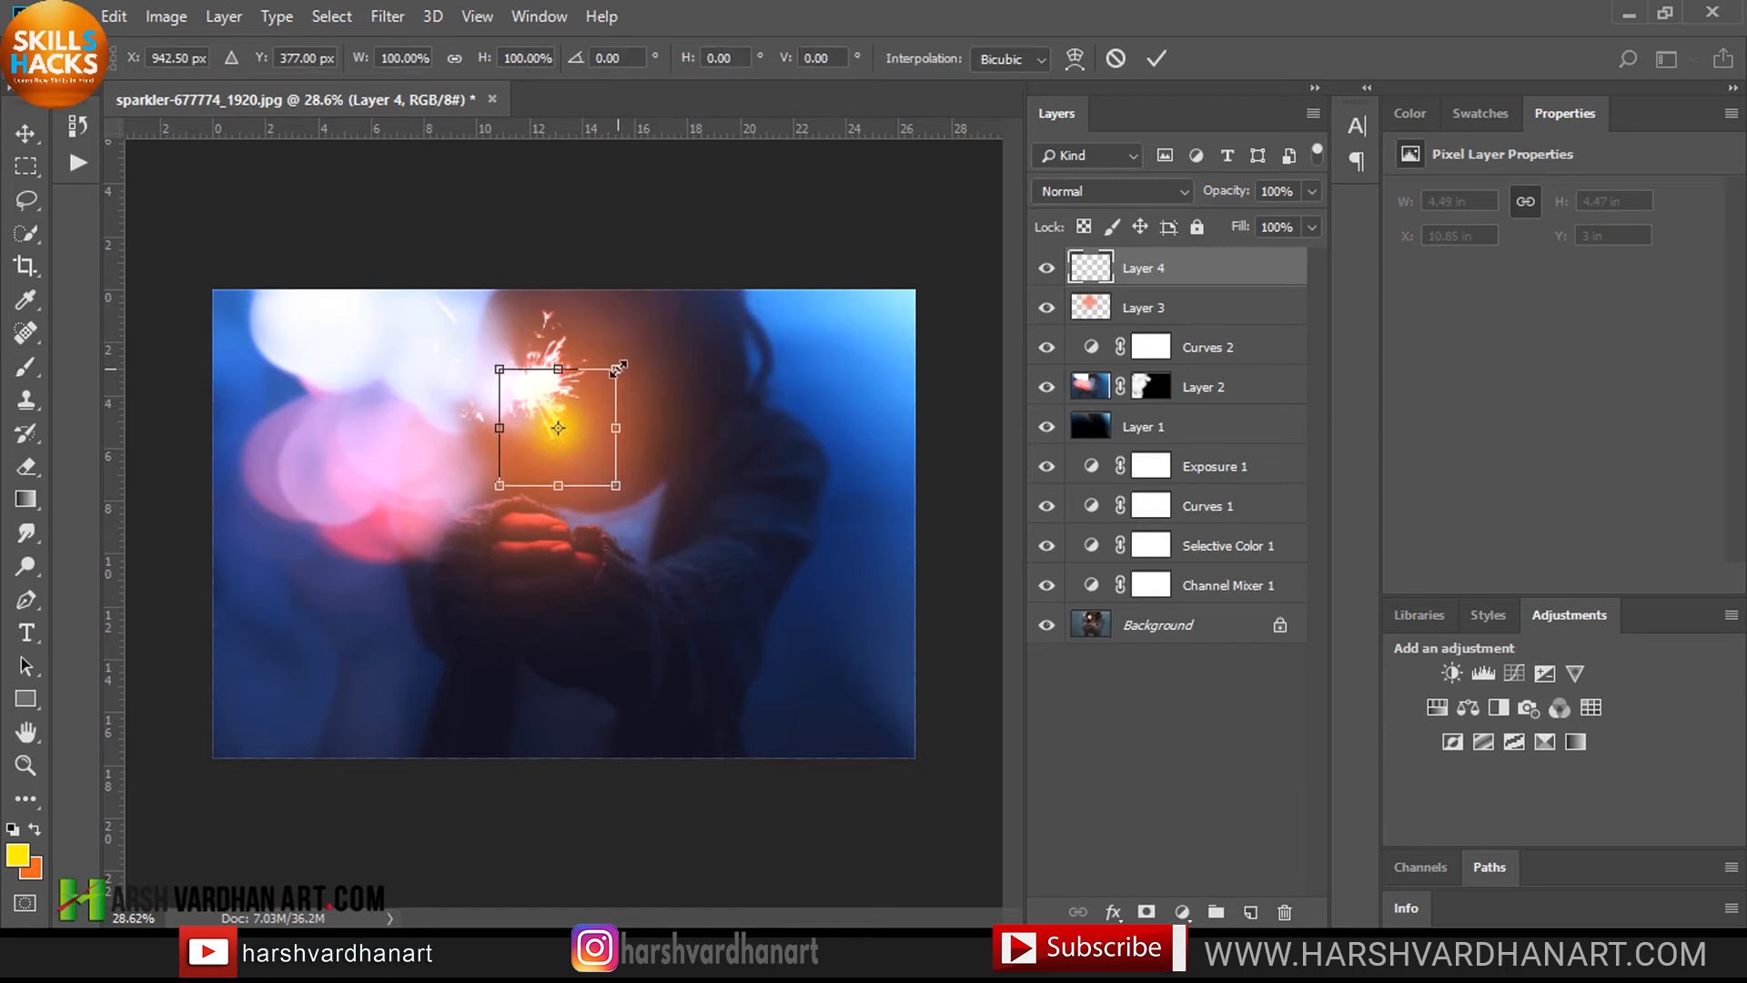
{"action": "left_click_drag", "start_coordinate": [618, 366], "coordinate": [673, 313]}
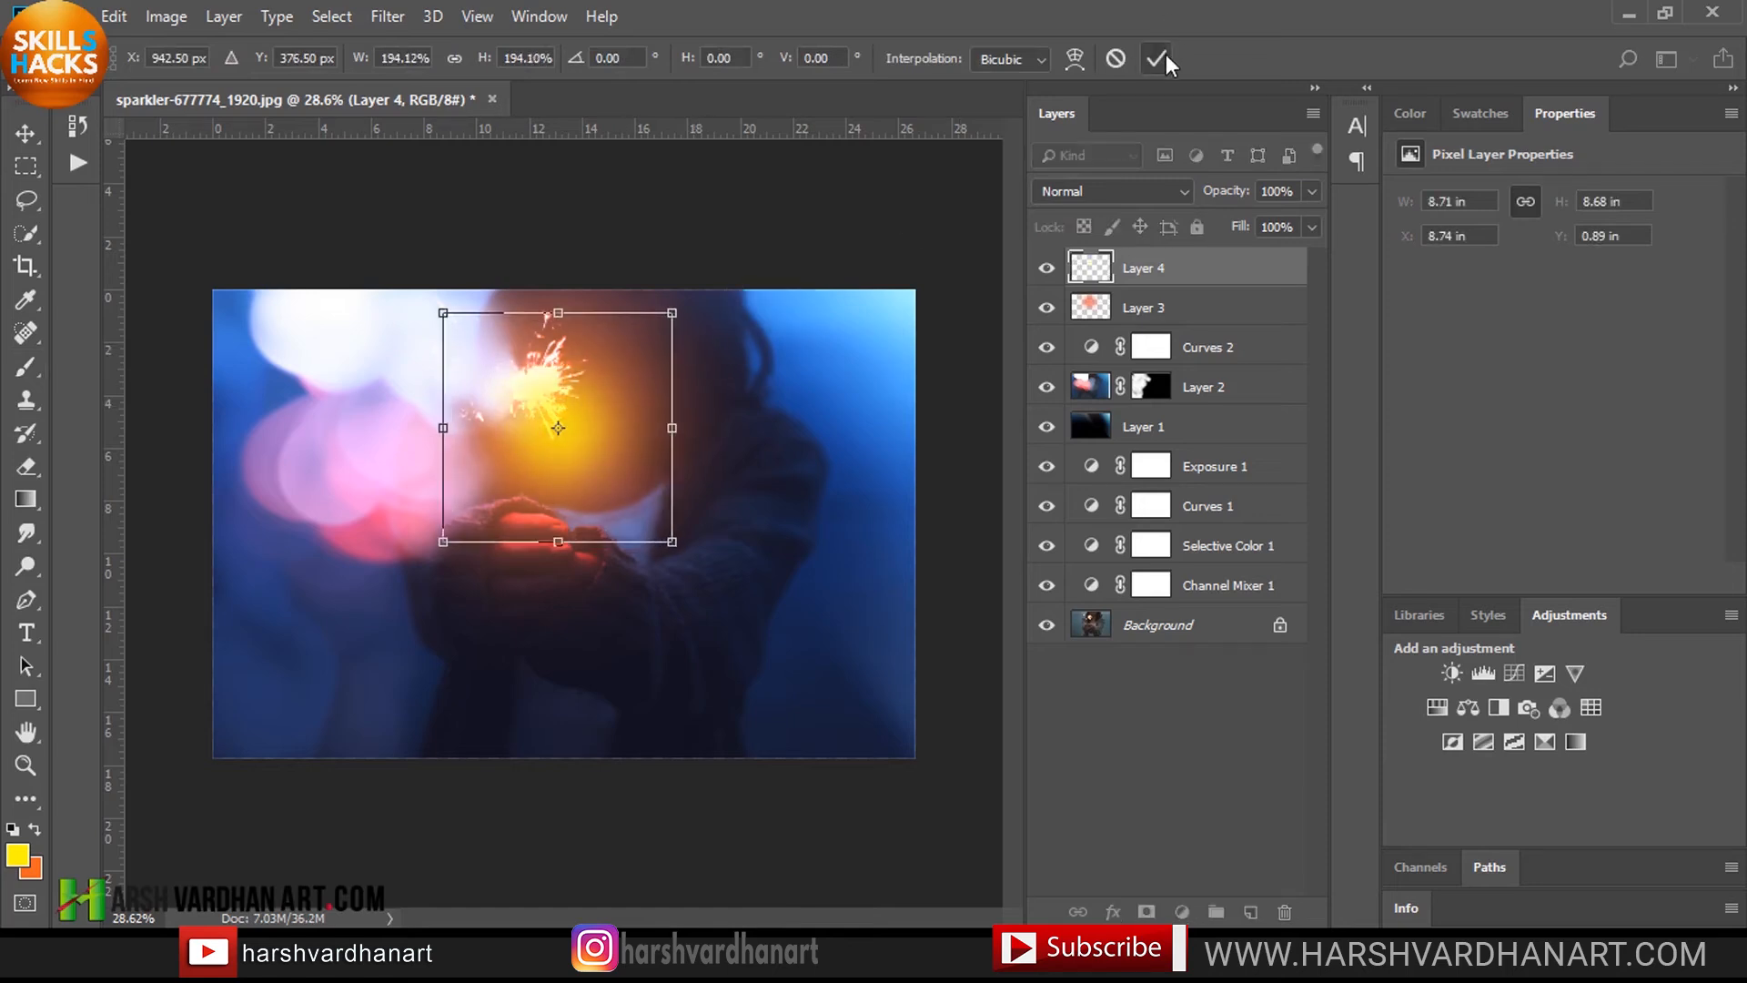
{"action": "left_click", "coordinate": [1166, 55]}
{"action": "left_click", "coordinate": [1097, 187]}
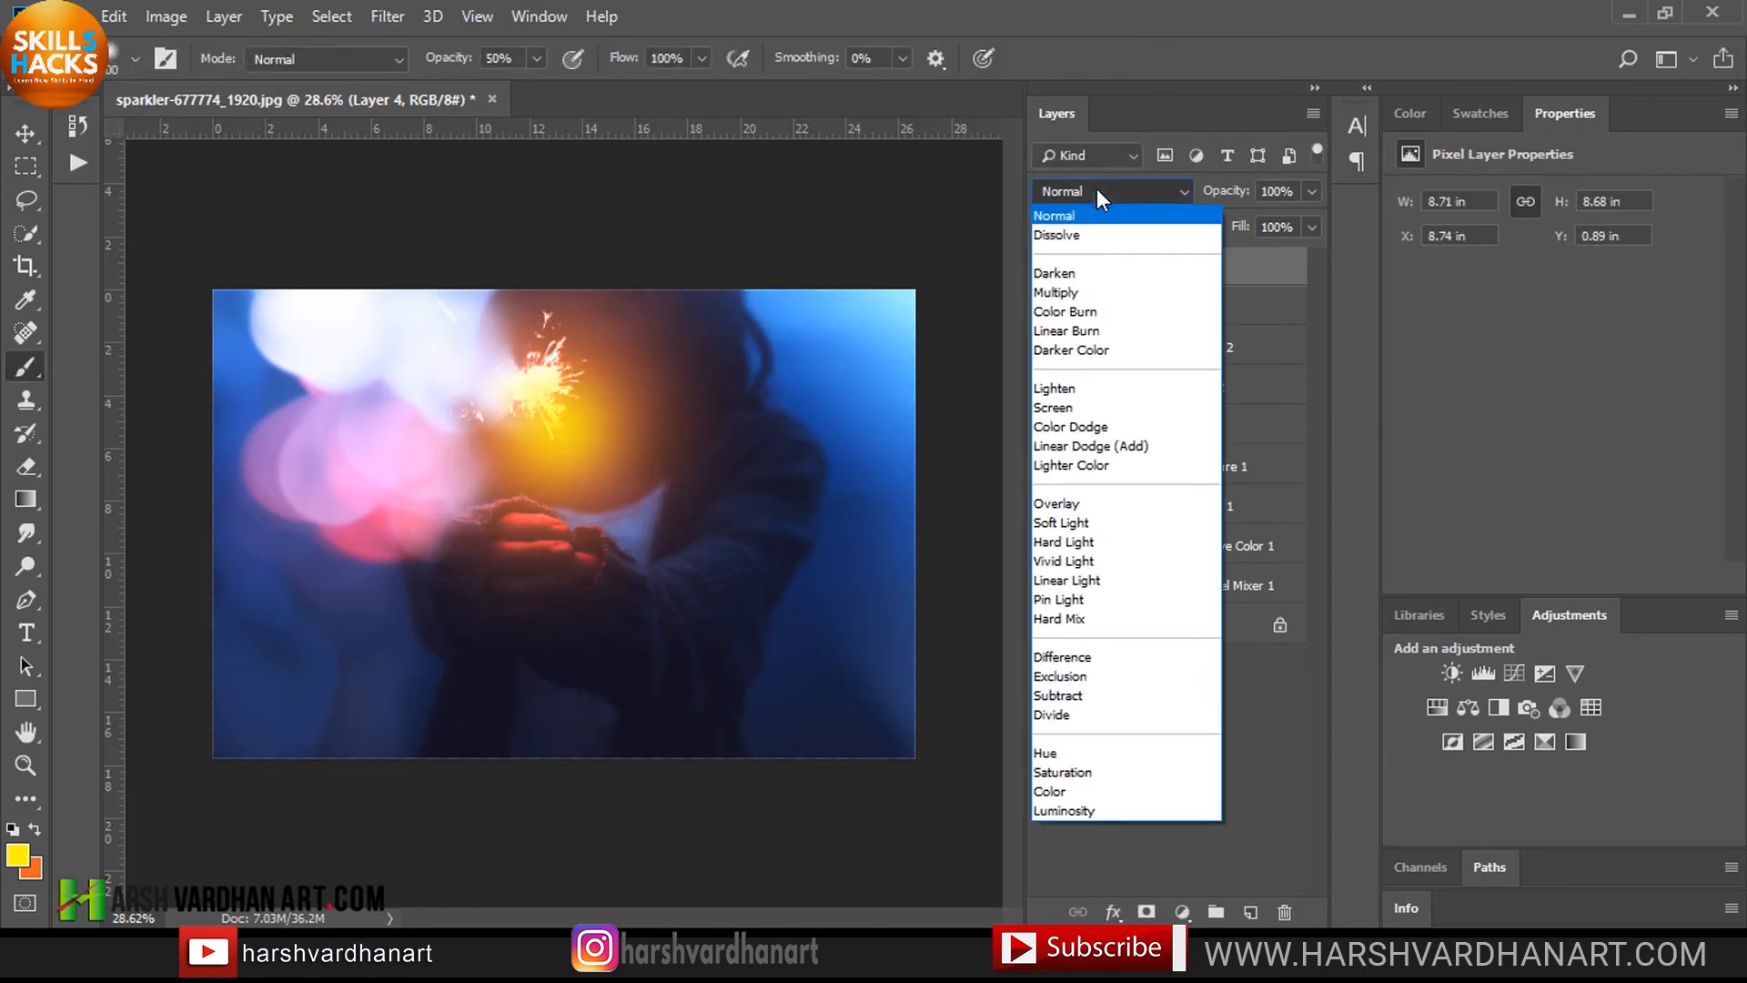
{"action": "left_click", "coordinate": [1076, 409]}
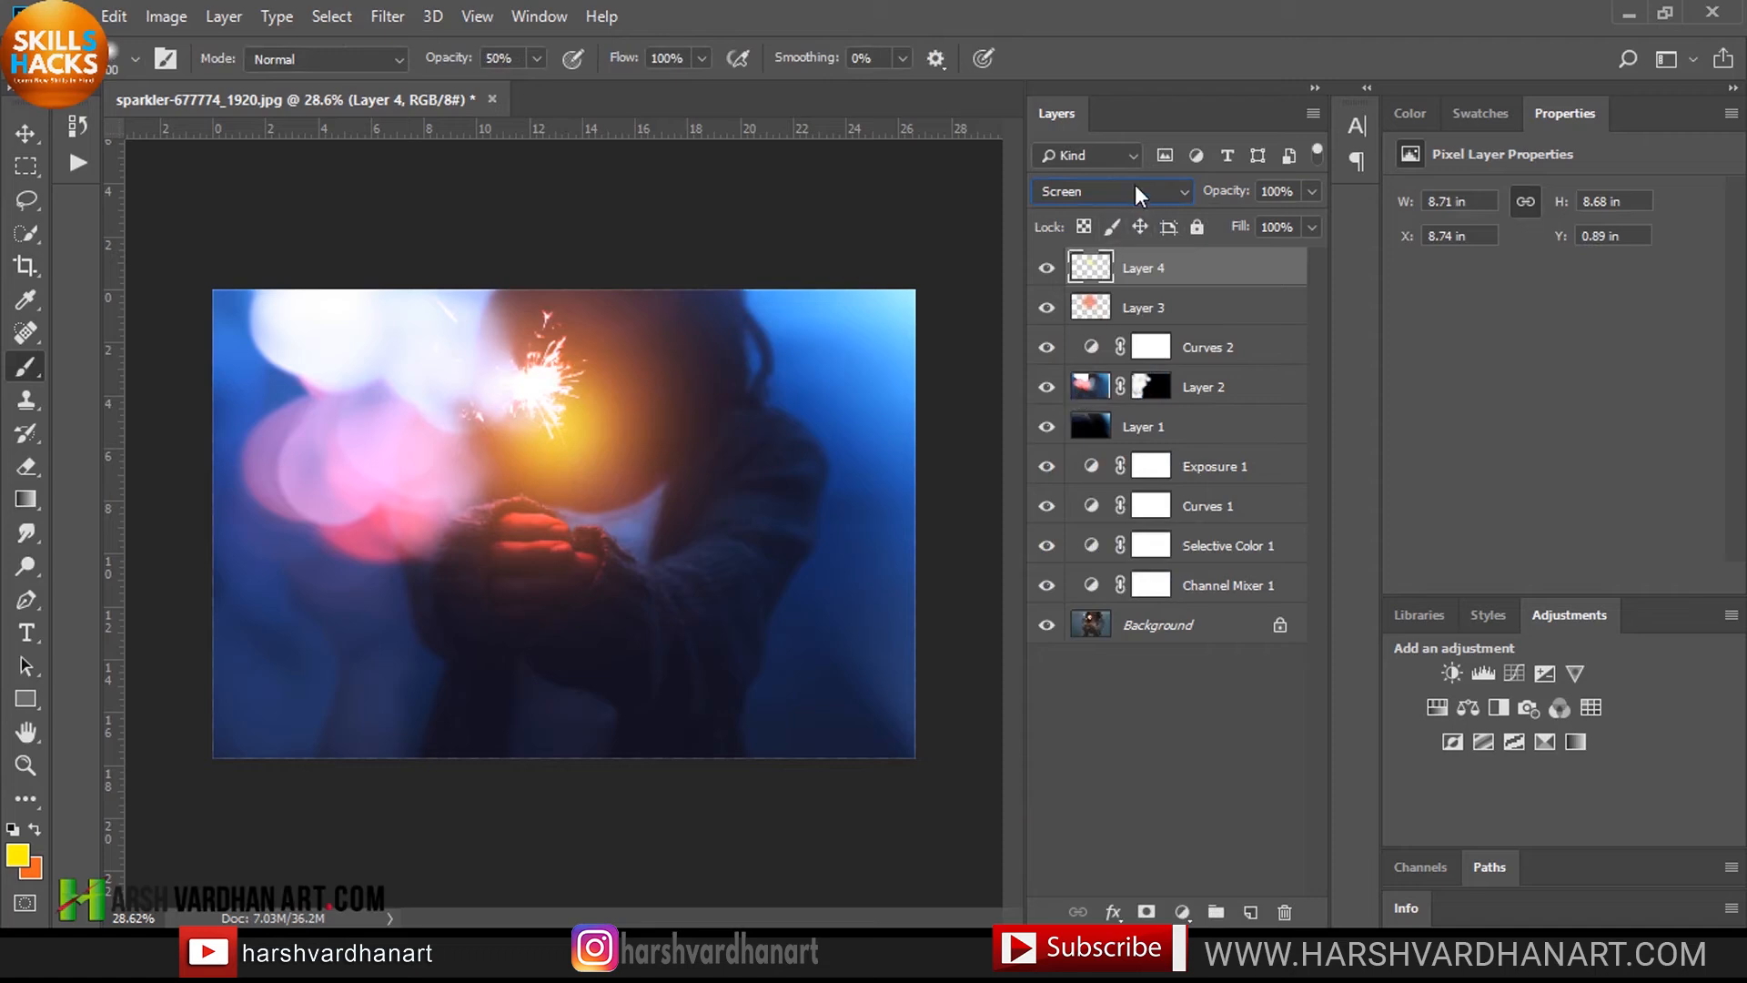
{"action": "left_click", "coordinate": [1134, 187]}
{"action": "left_click", "coordinate": [1128, 447]}
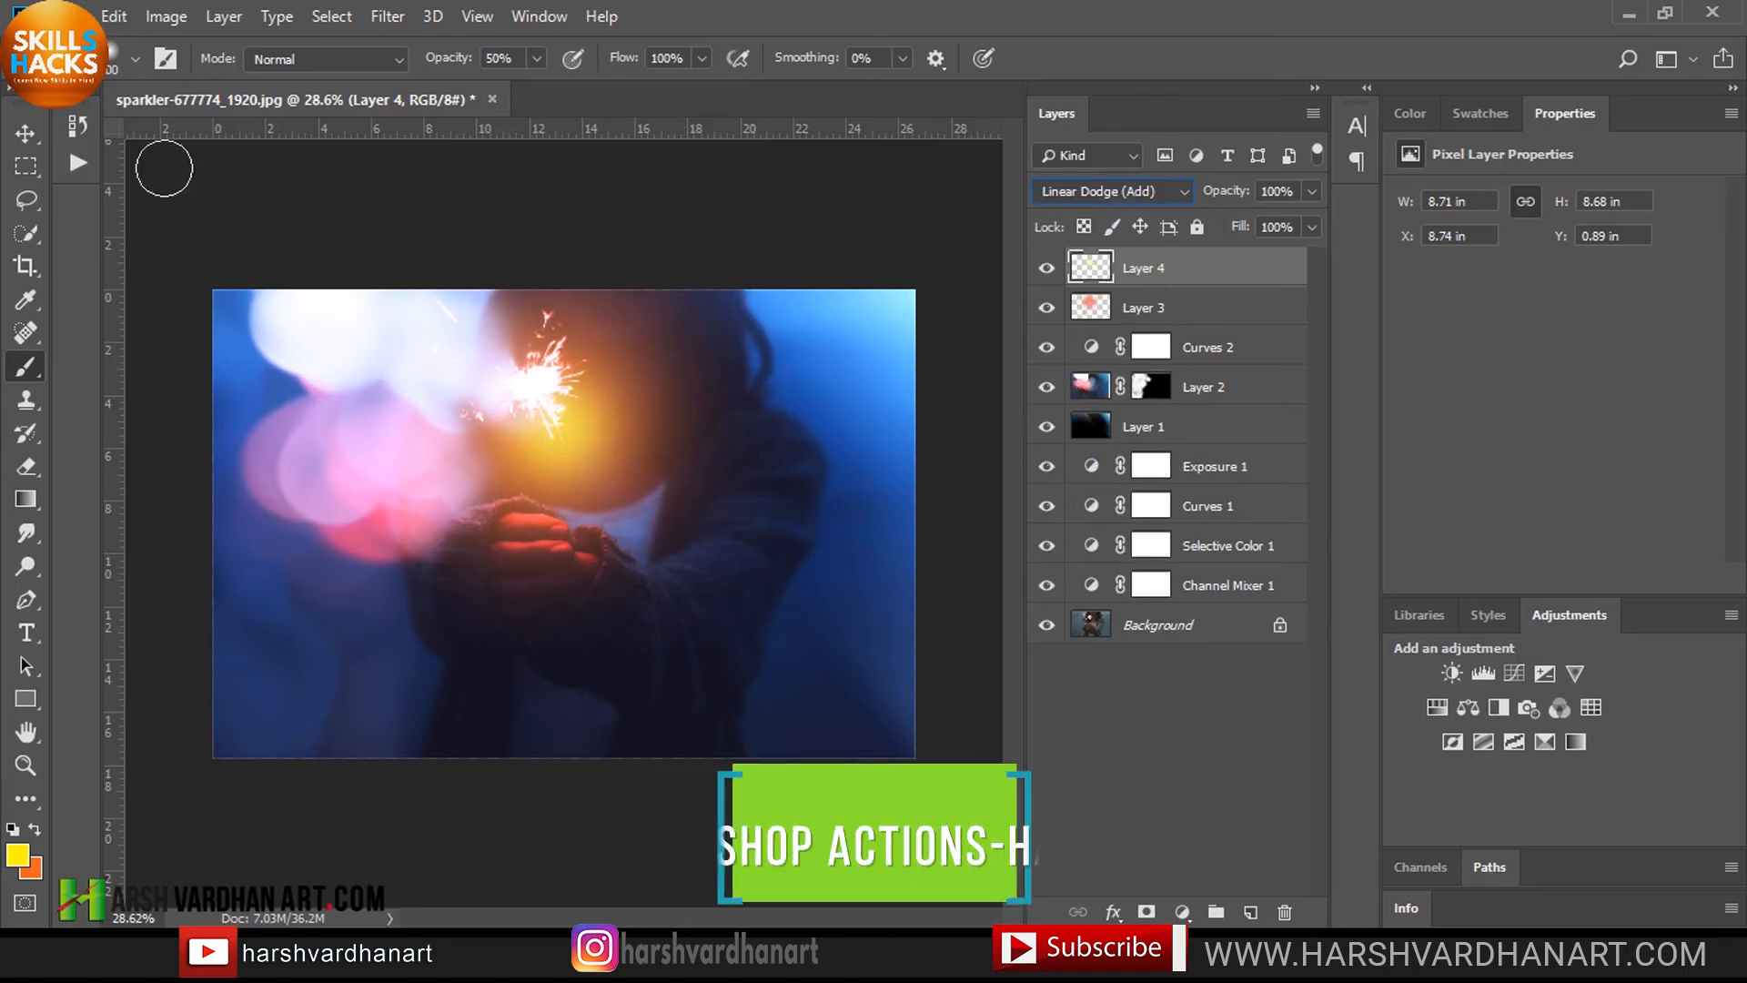
Step: Move the yellow glow slightly up and to the left so it sits on the sparkler
{"action": "left_click", "coordinate": [25, 133]}
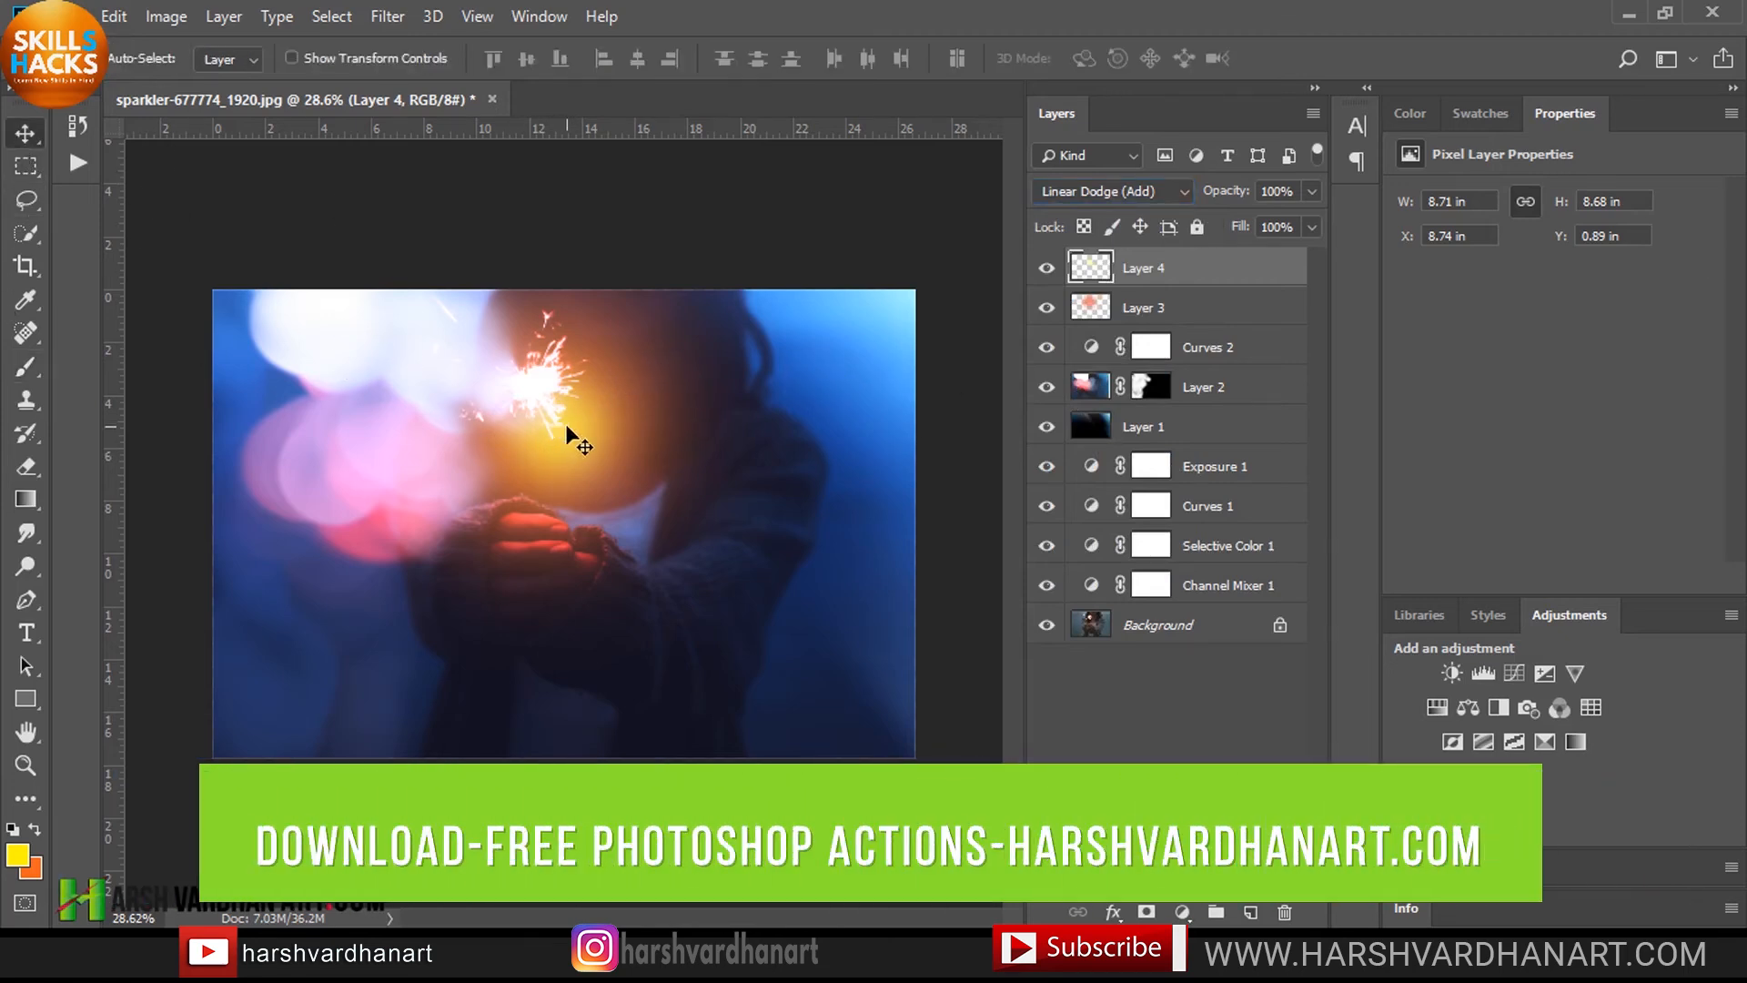
{"action": "left_click_drag", "start_coordinate": [568, 437], "coordinate": [536, 418]}
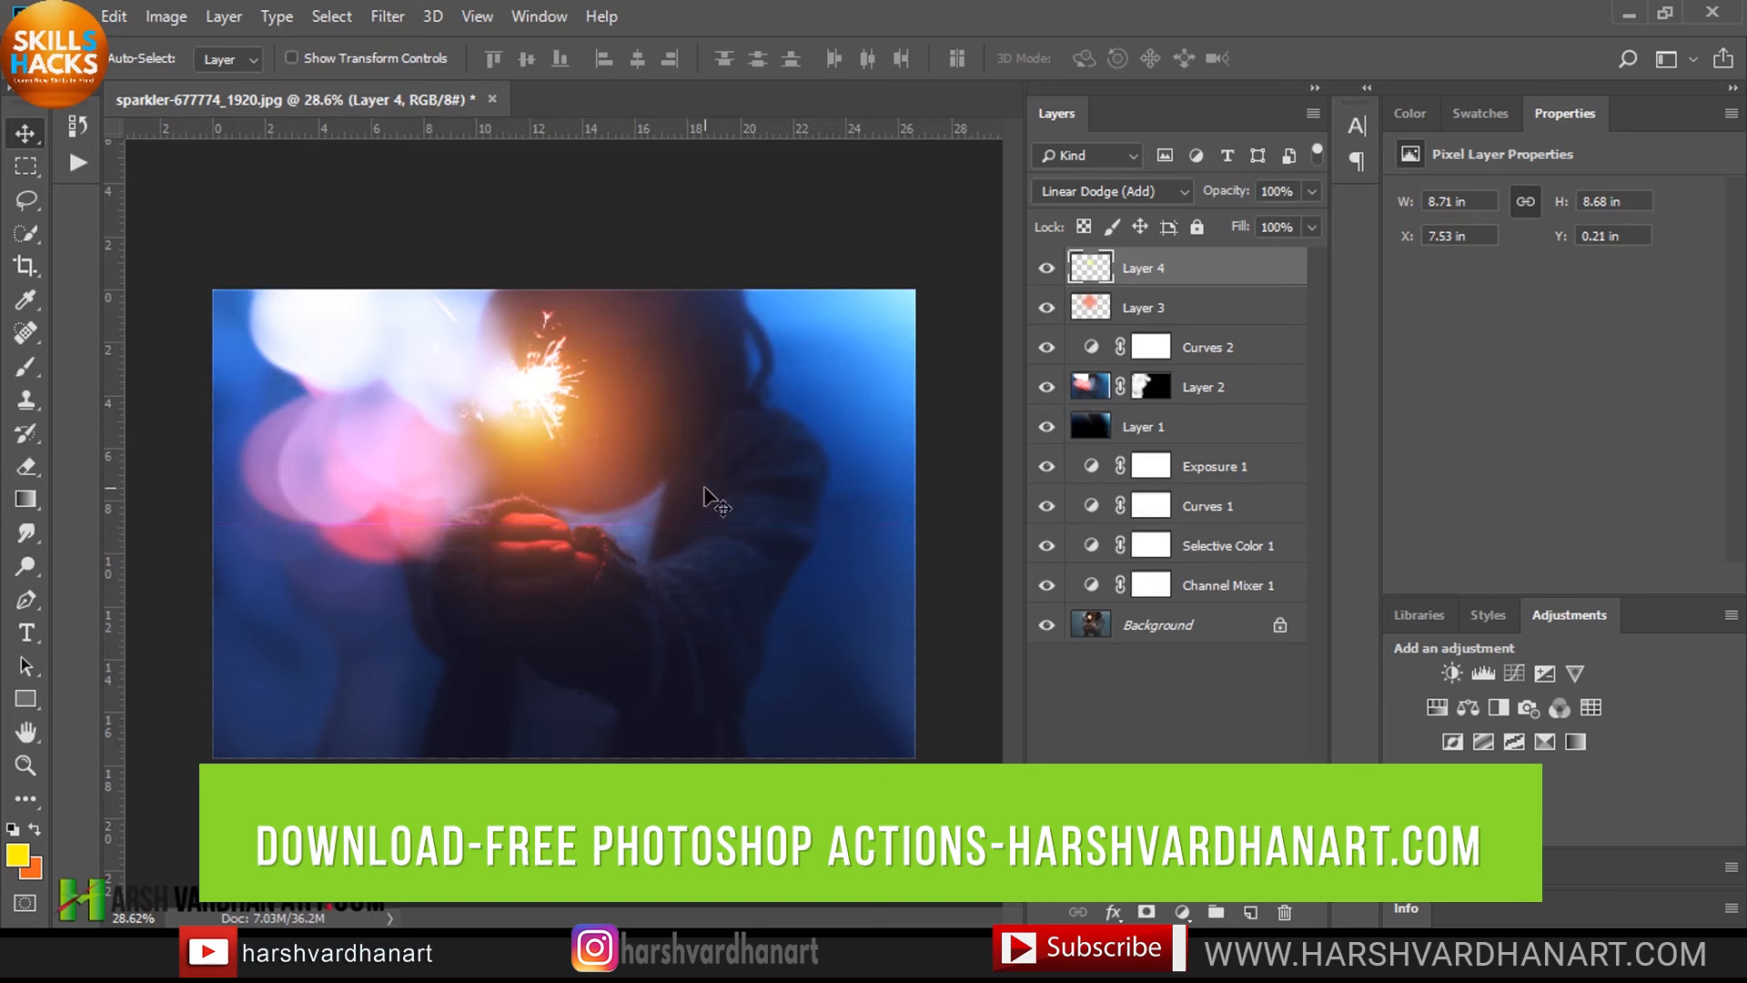
{"action": "left_click_drag", "start_coordinate": [772, 452], "coordinate": [745, 463]}
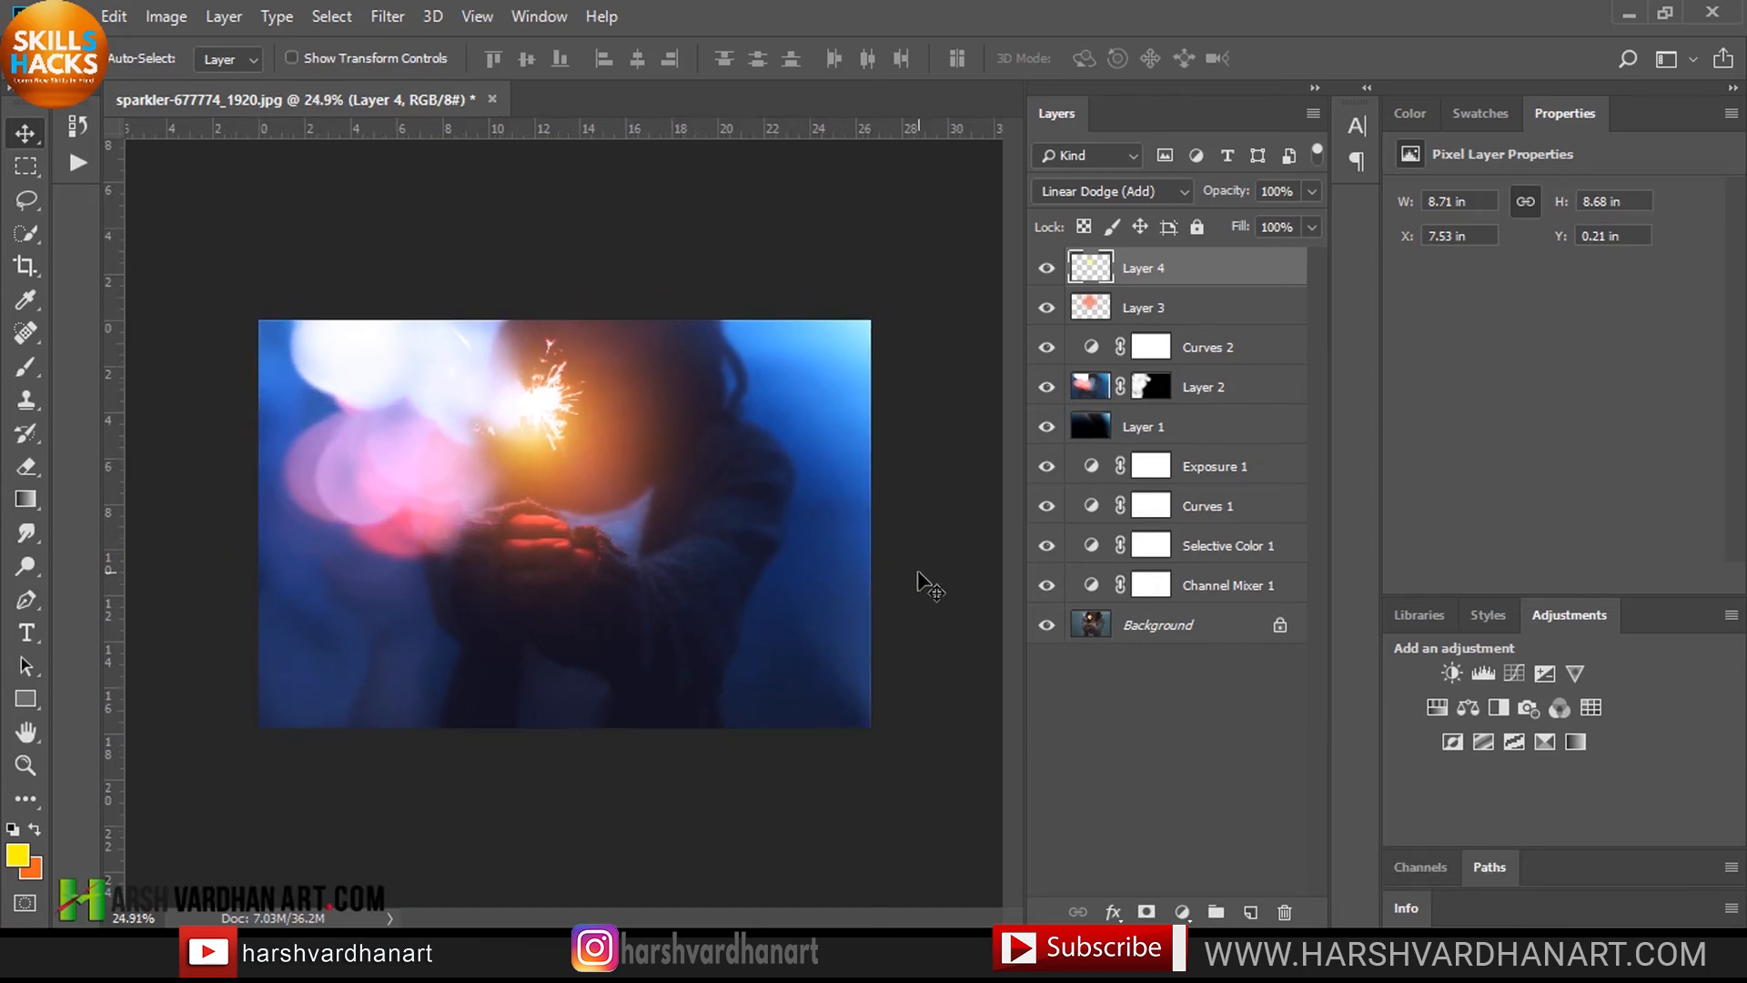
Step: Add a new layer on top of the stack, reset the colors to default, and fill it with black
{"action": "key", "text": "shift+alt+n"}
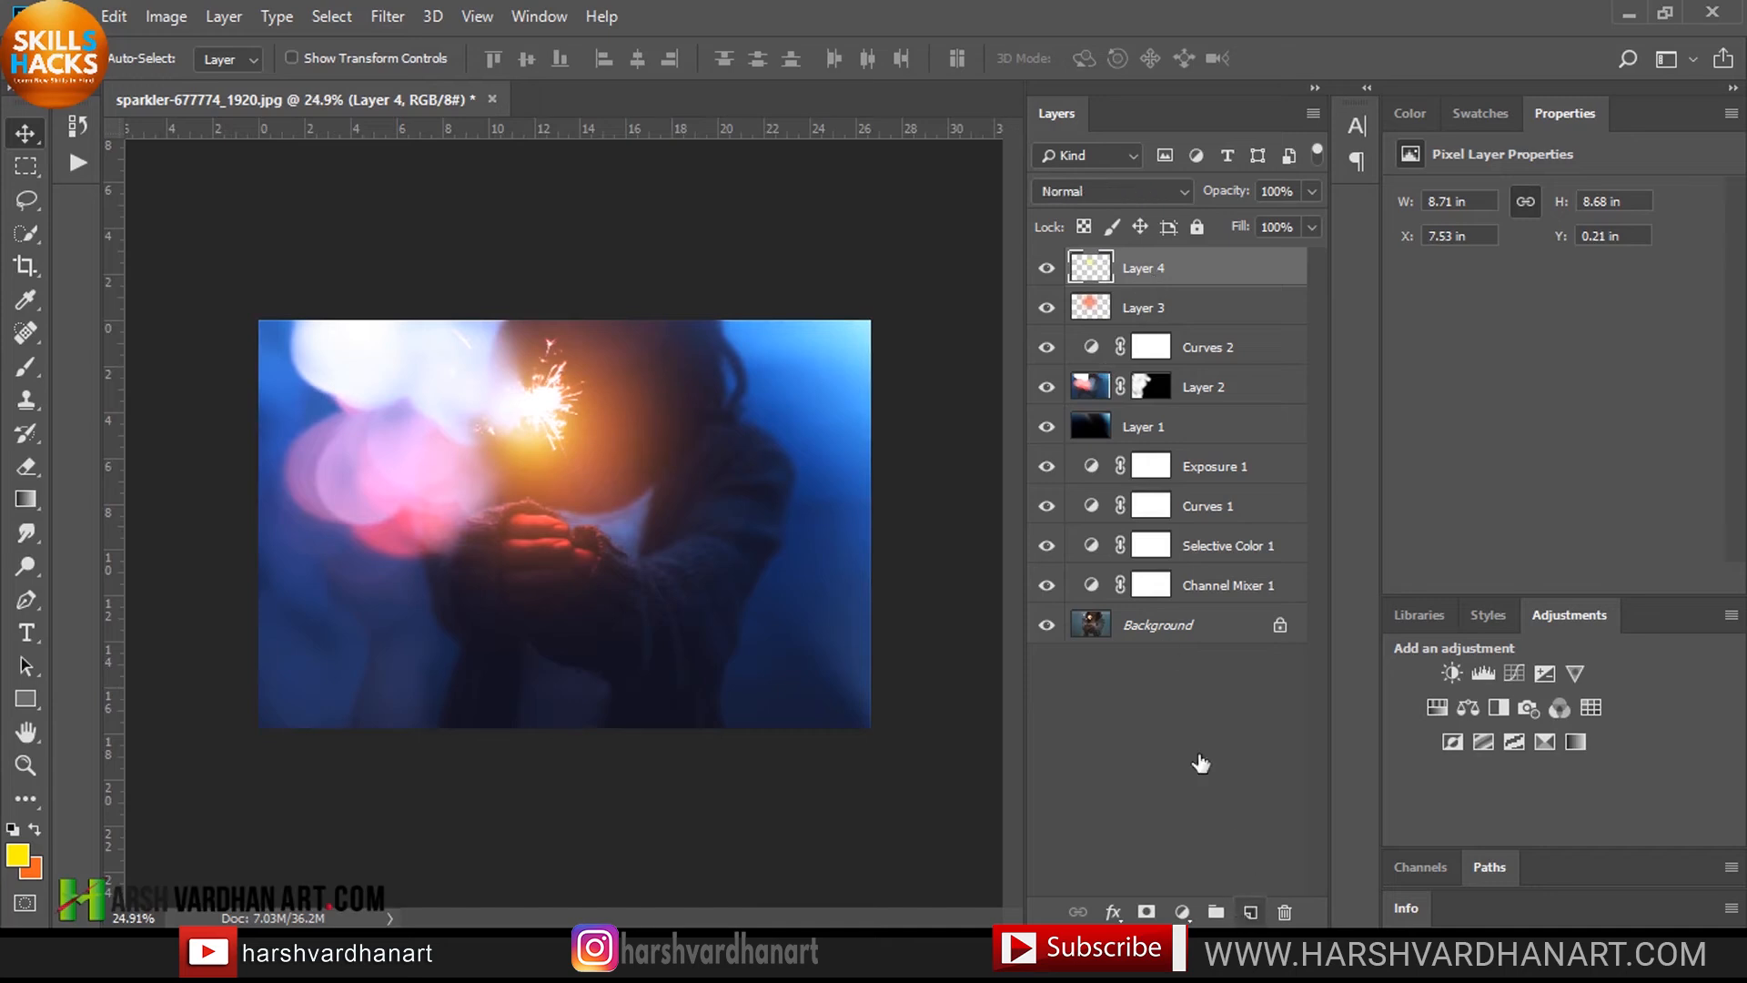
{"action": "key", "text": "ctrl+shift+alt+n"}
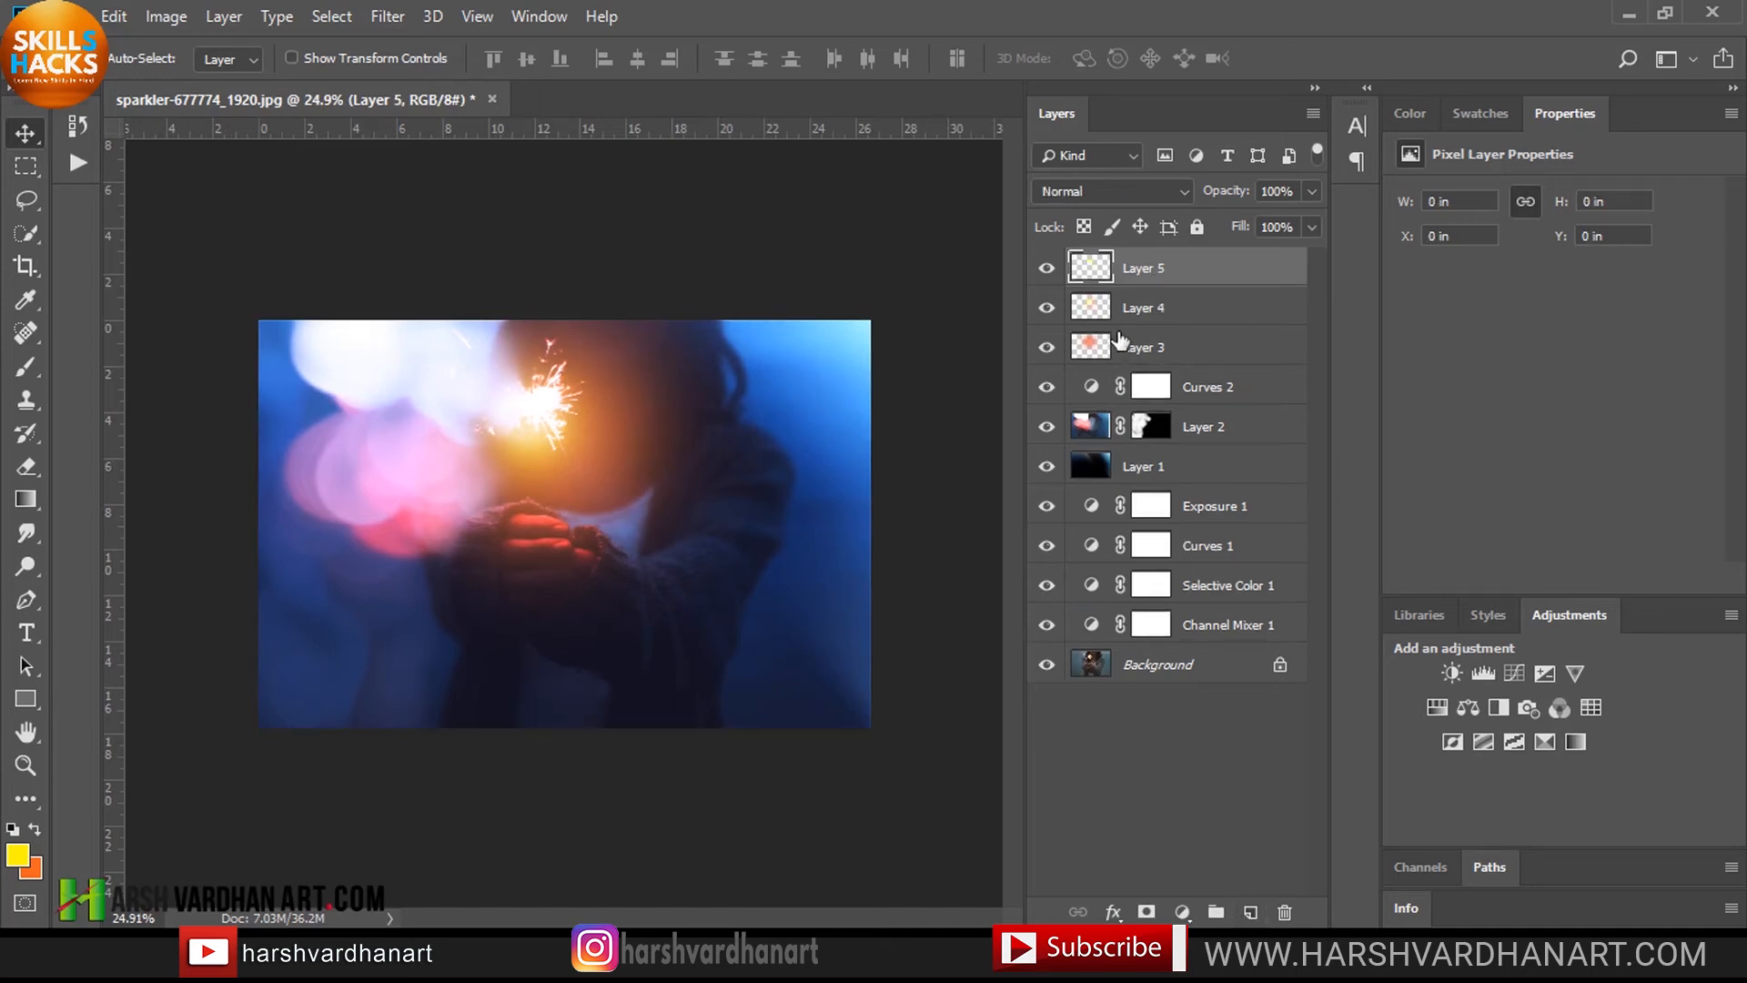
{"action": "key", "text": "d"}
{"action": "key", "text": "shift+F5"}
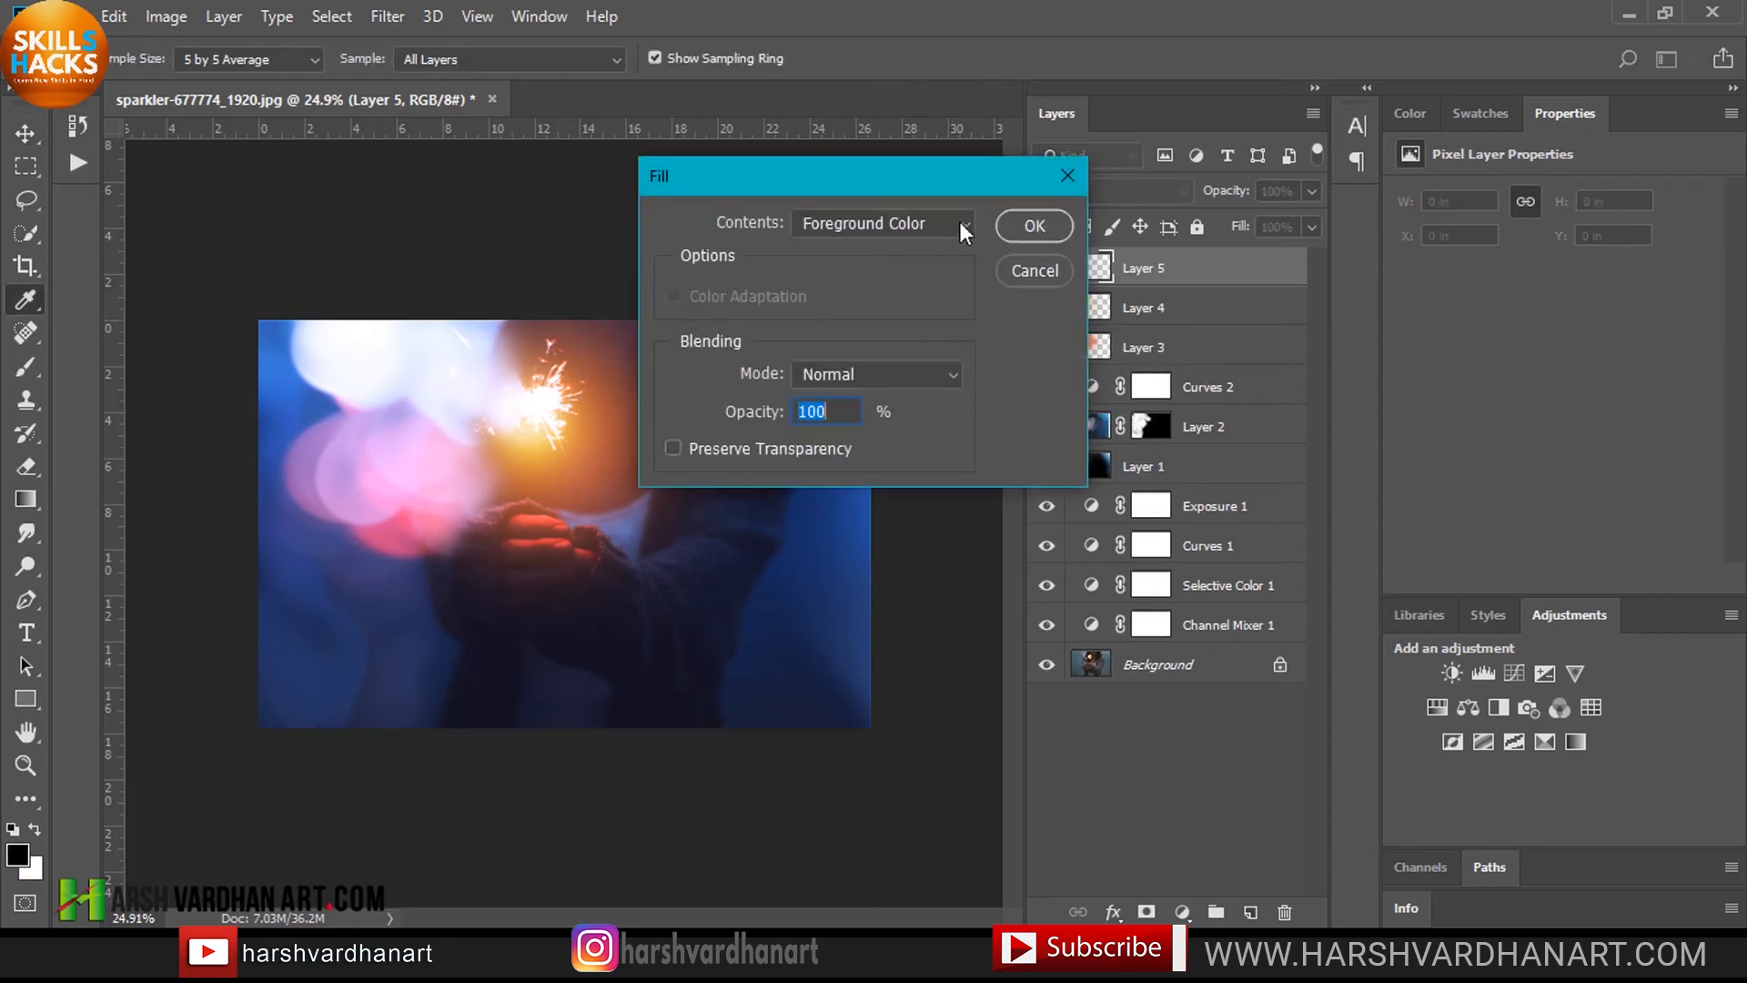
{"action": "left_click", "coordinate": [1039, 224]}
{"action": "key", "text": "v"}
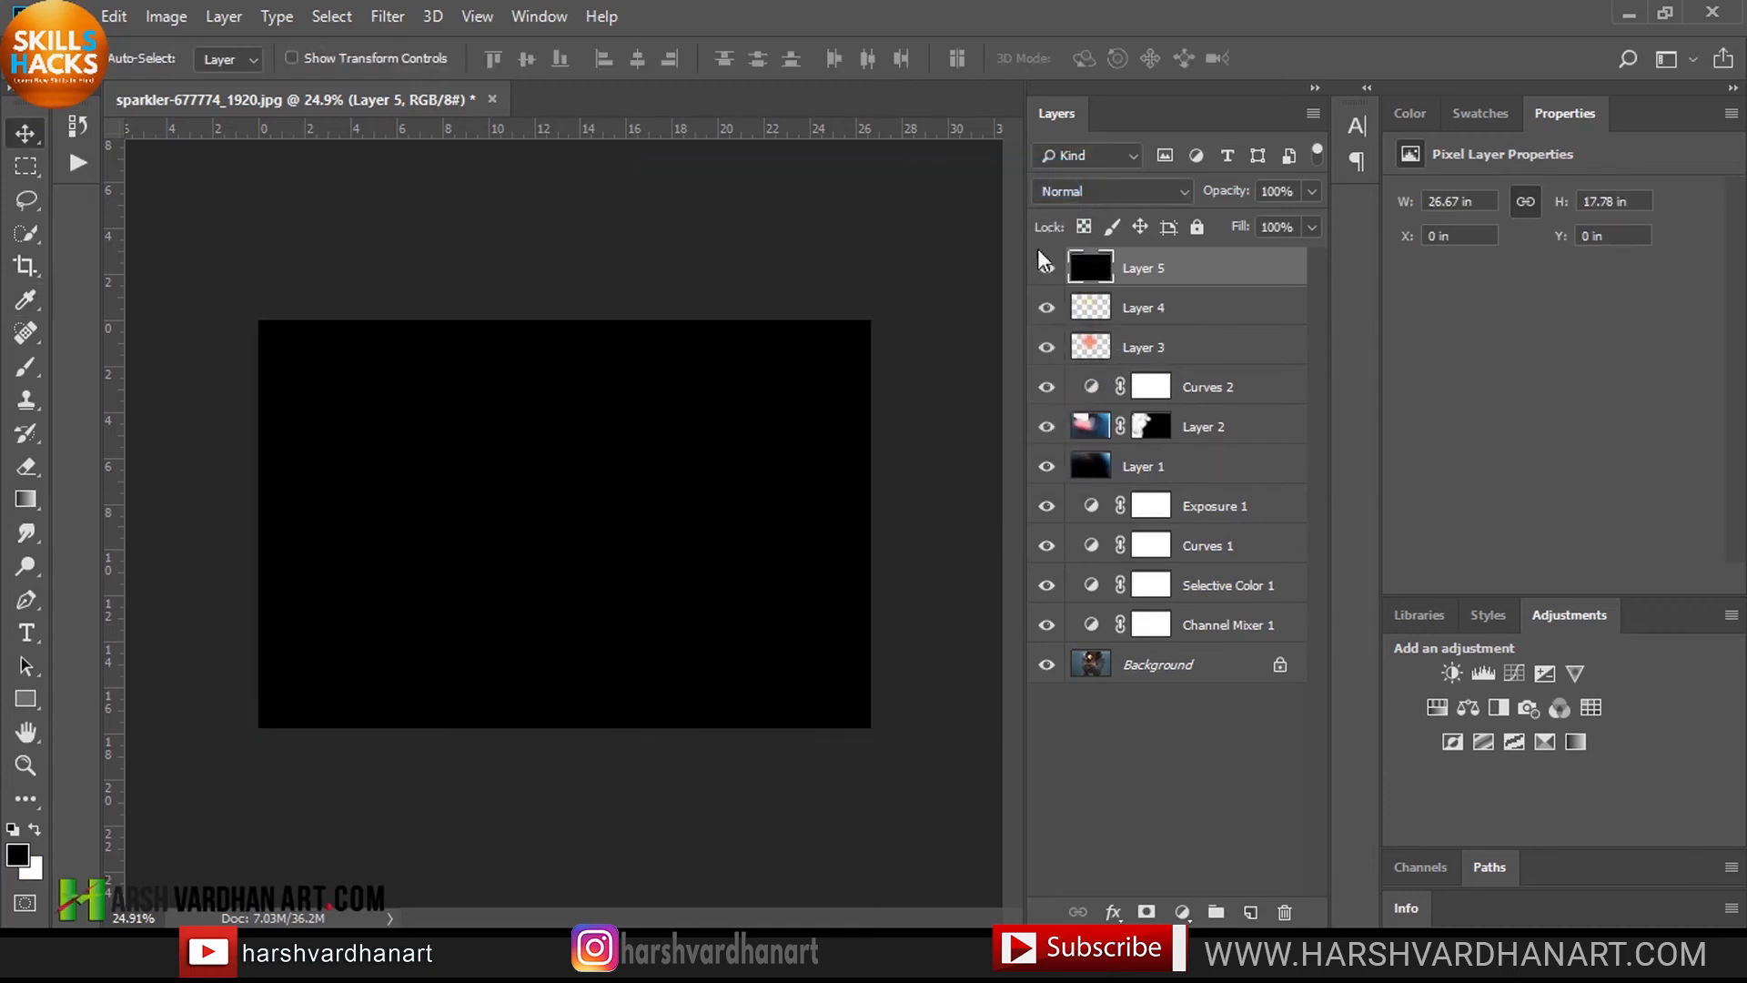
Step: Add monochromatic Gaussian noise at an amount of 400% to the black Layer 5
{"action": "left_click", "coordinate": [394, 18]}
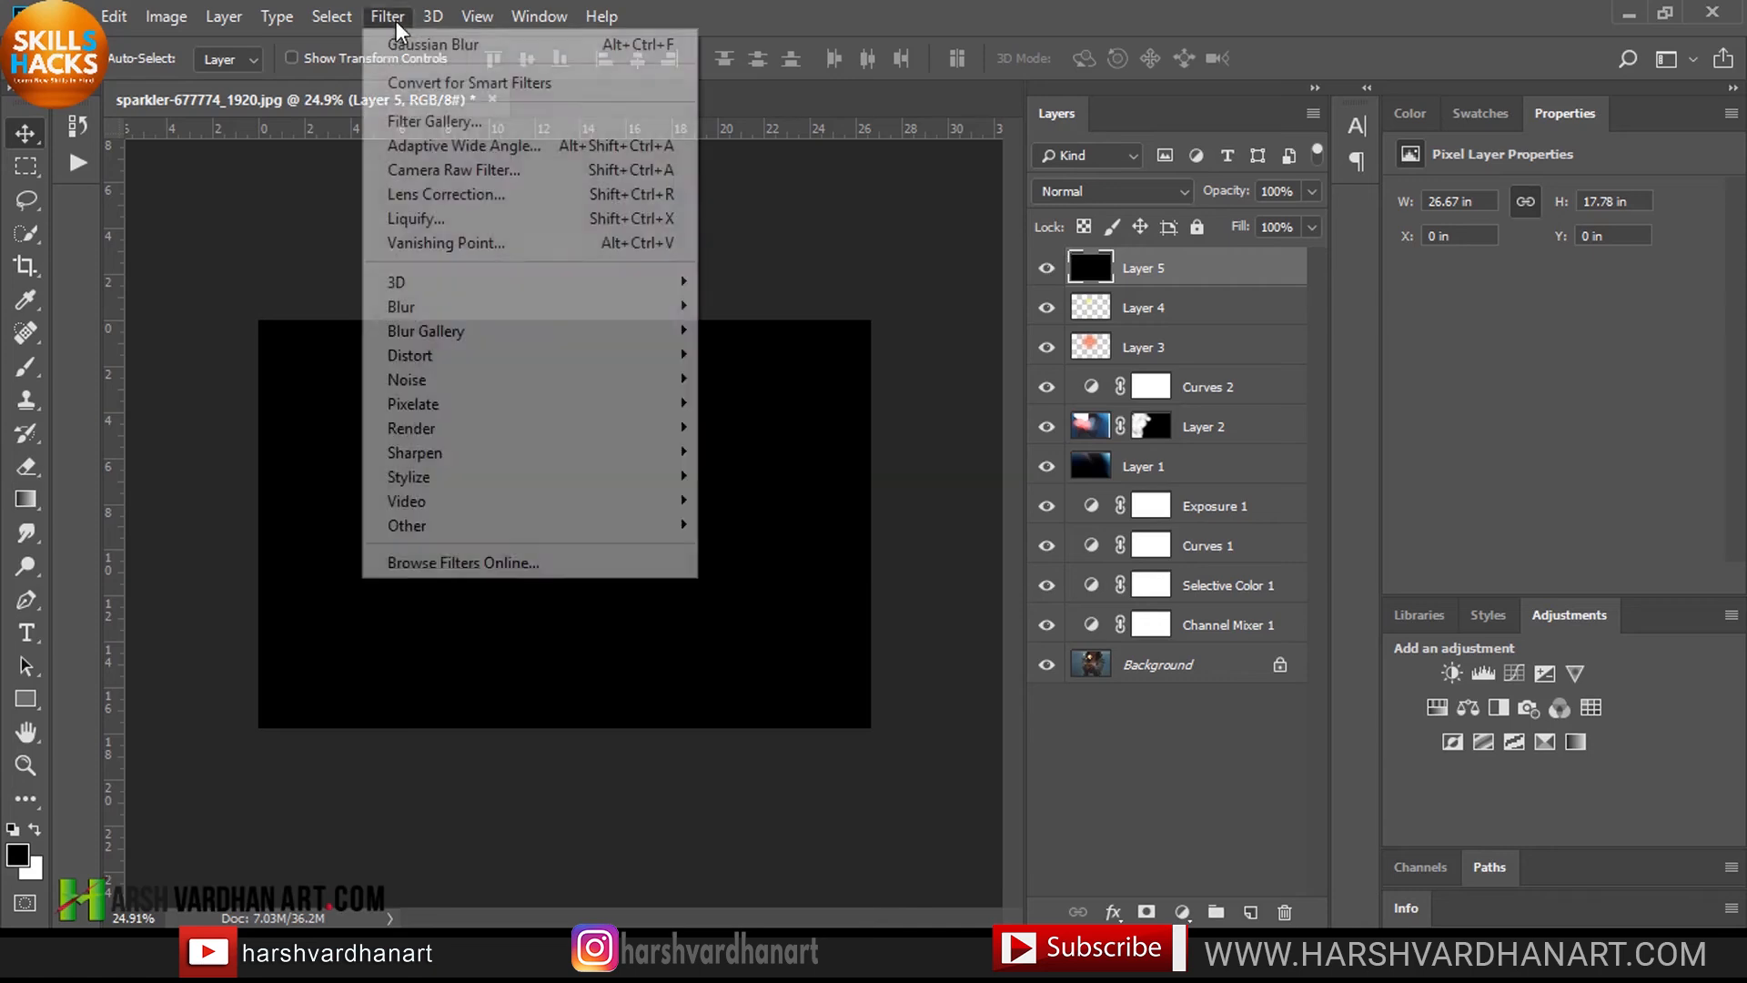
{"action": "mouse_move", "coordinate": [458, 381]}
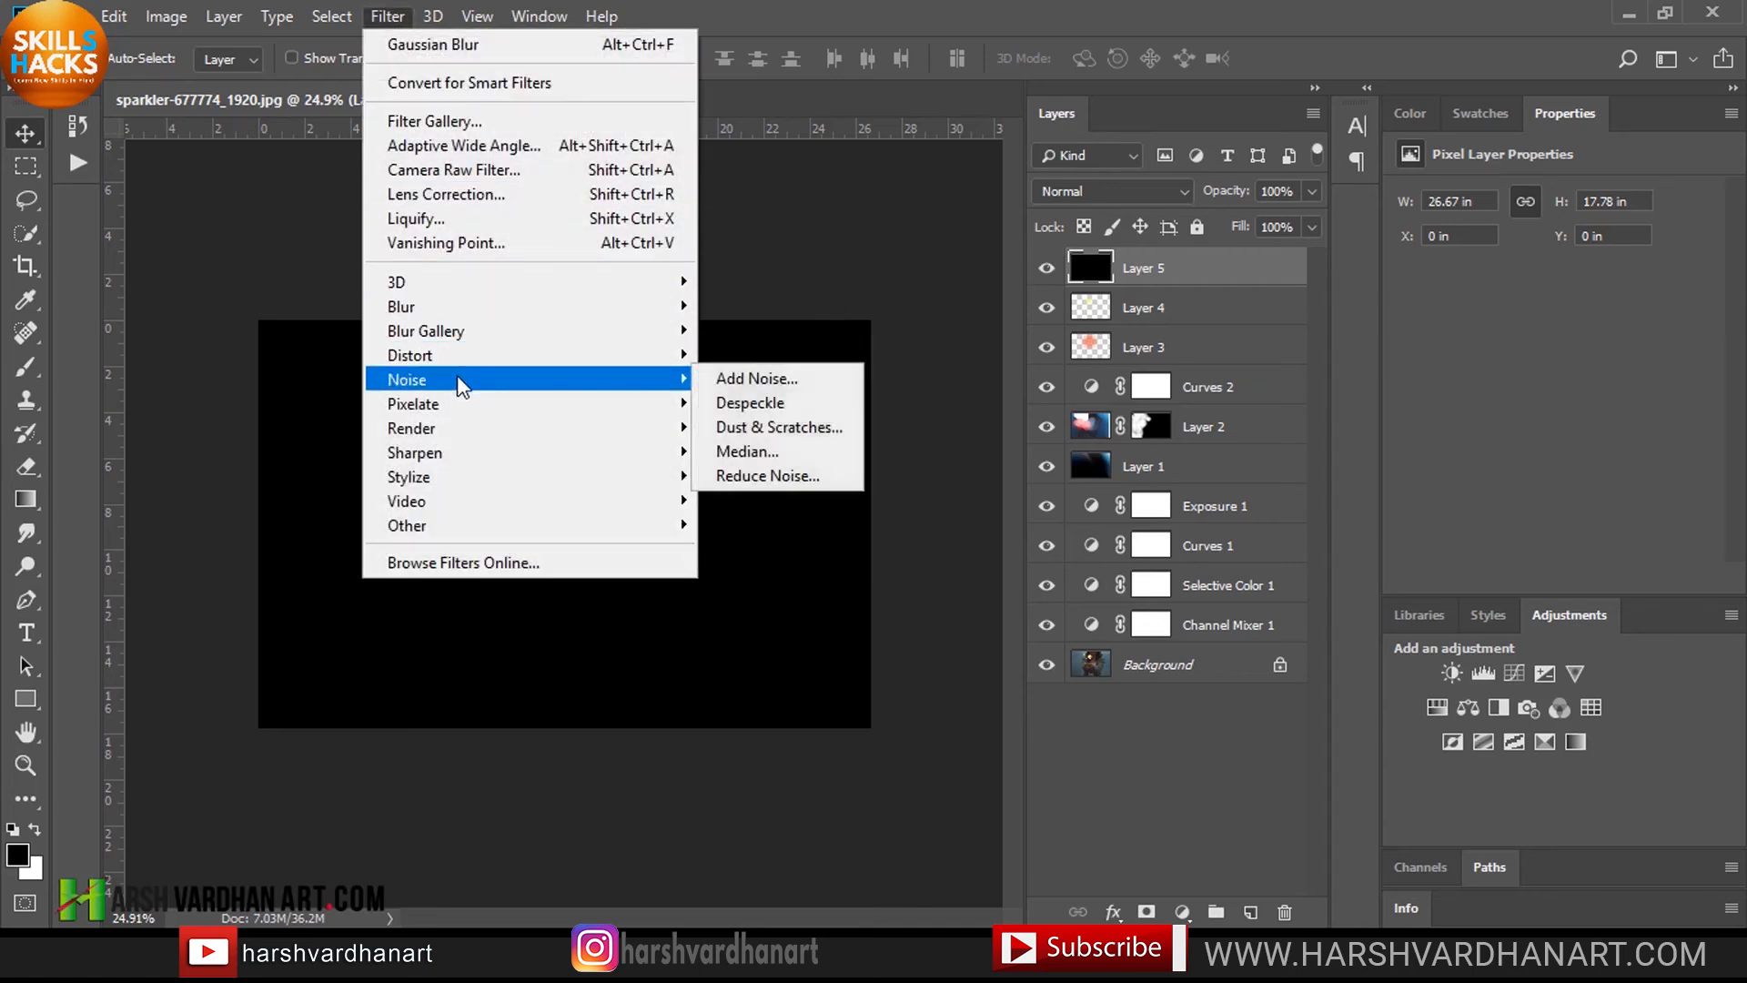
{"action": "left_click", "coordinate": [728, 379]}
{"action": "left_click_drag", "start_coordinate": [770, 499], "coordinate": [952, 497]}
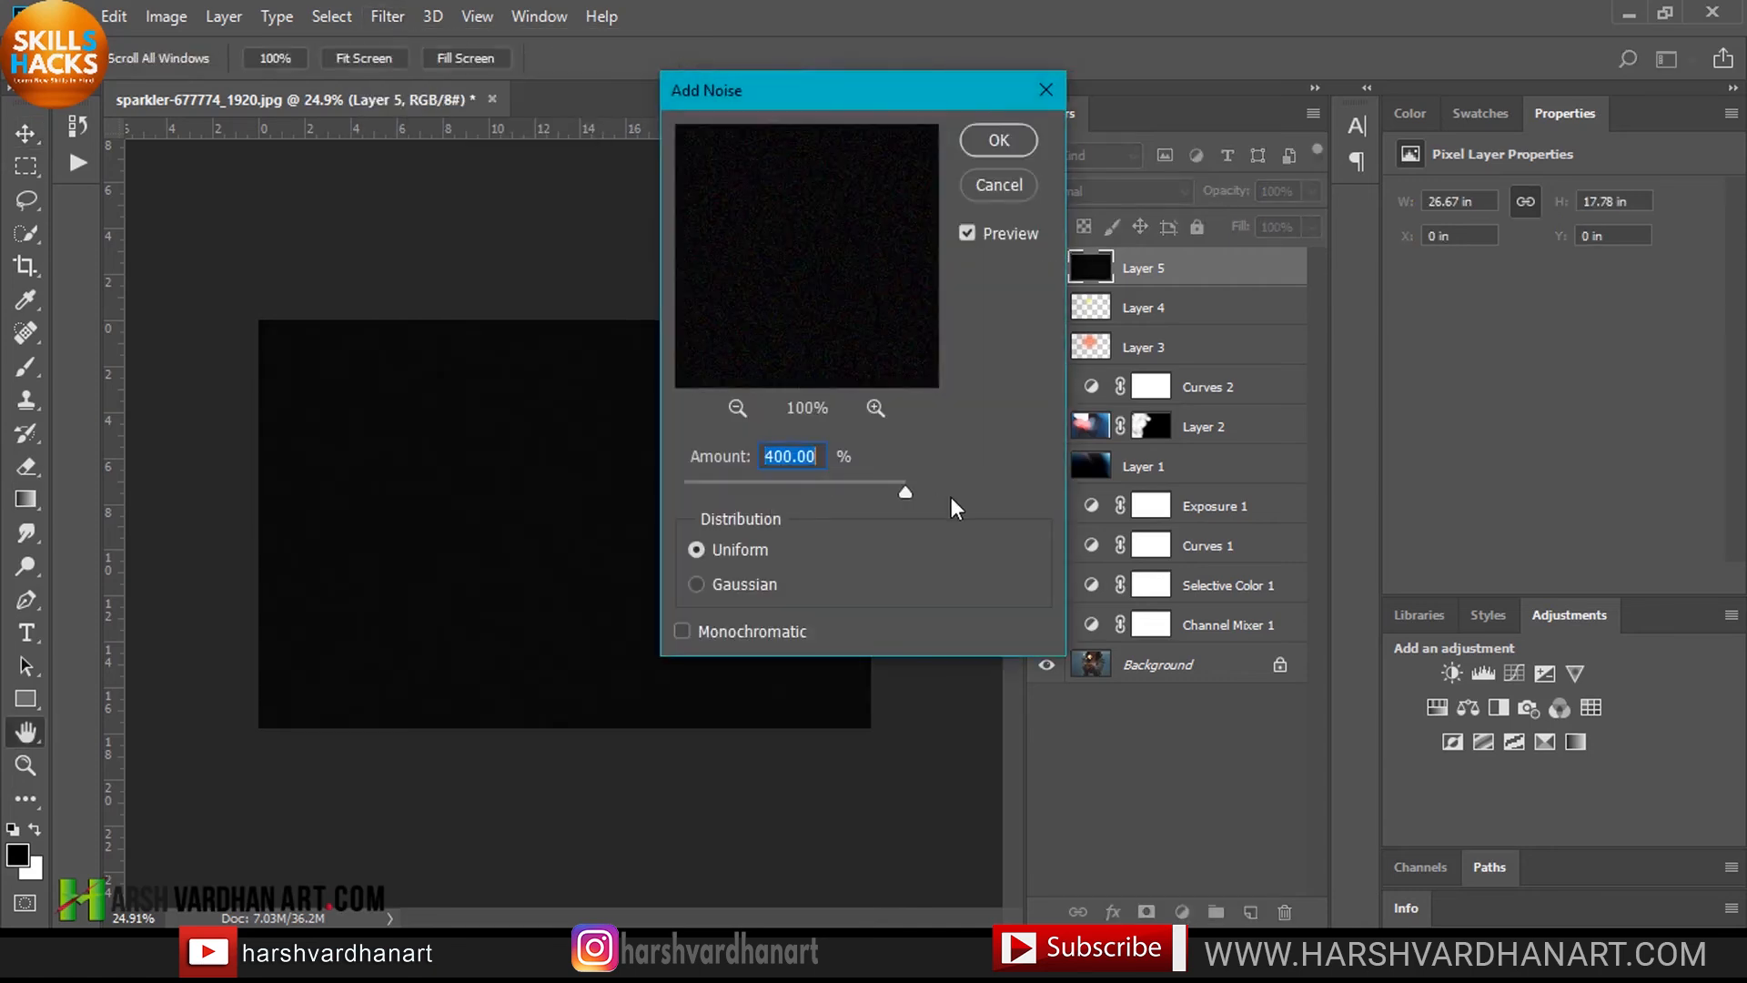
{"action": "left_click", "coordinate": [683, 631]}
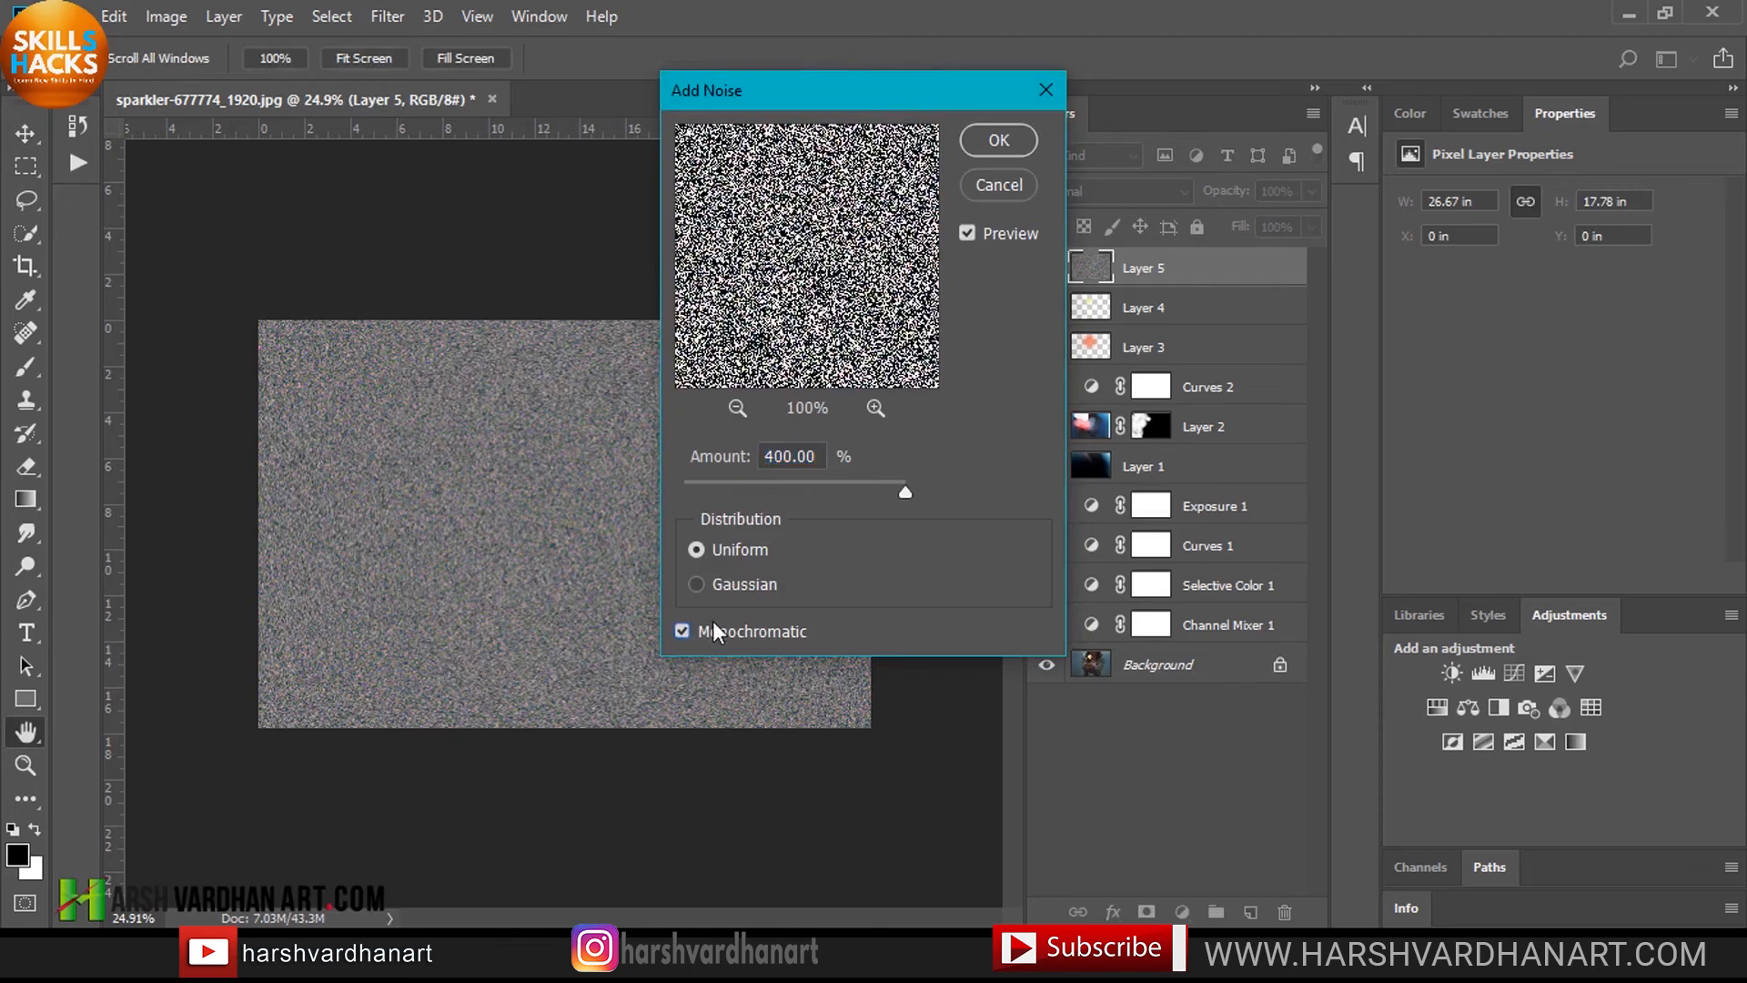
{"action": "left_click", "coordinate": [697, 584]}
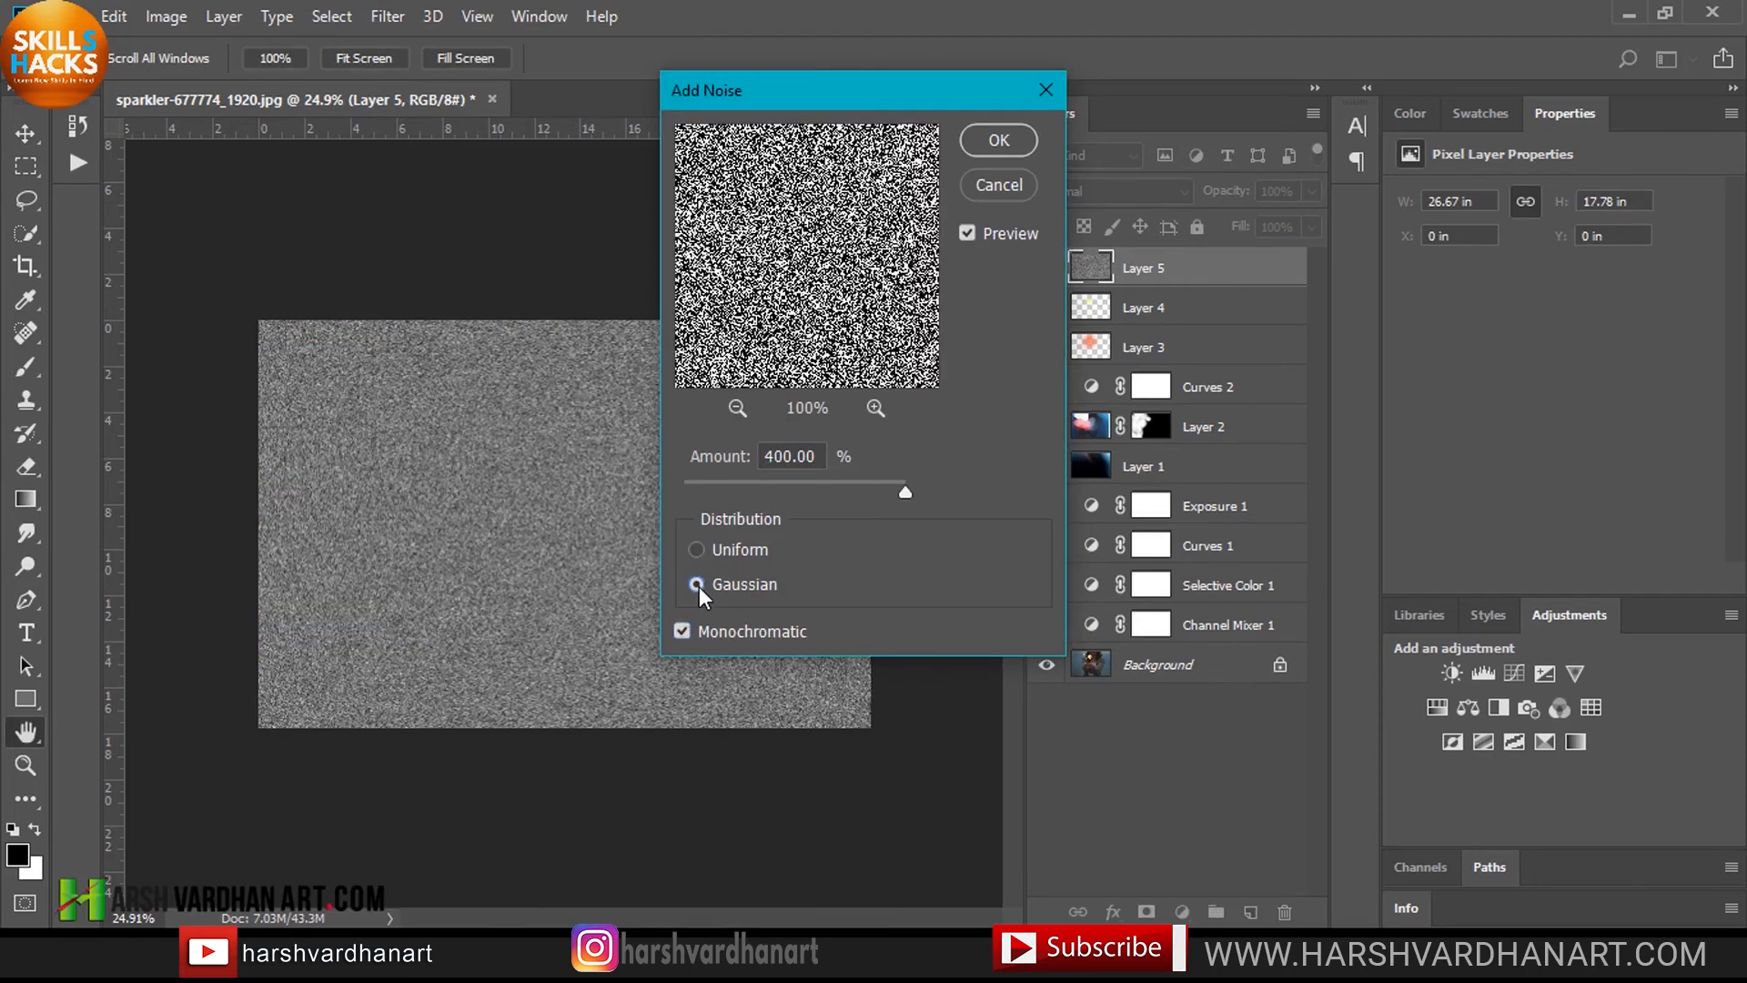
{"action": "left_click", "coordinate": [998, 143]}
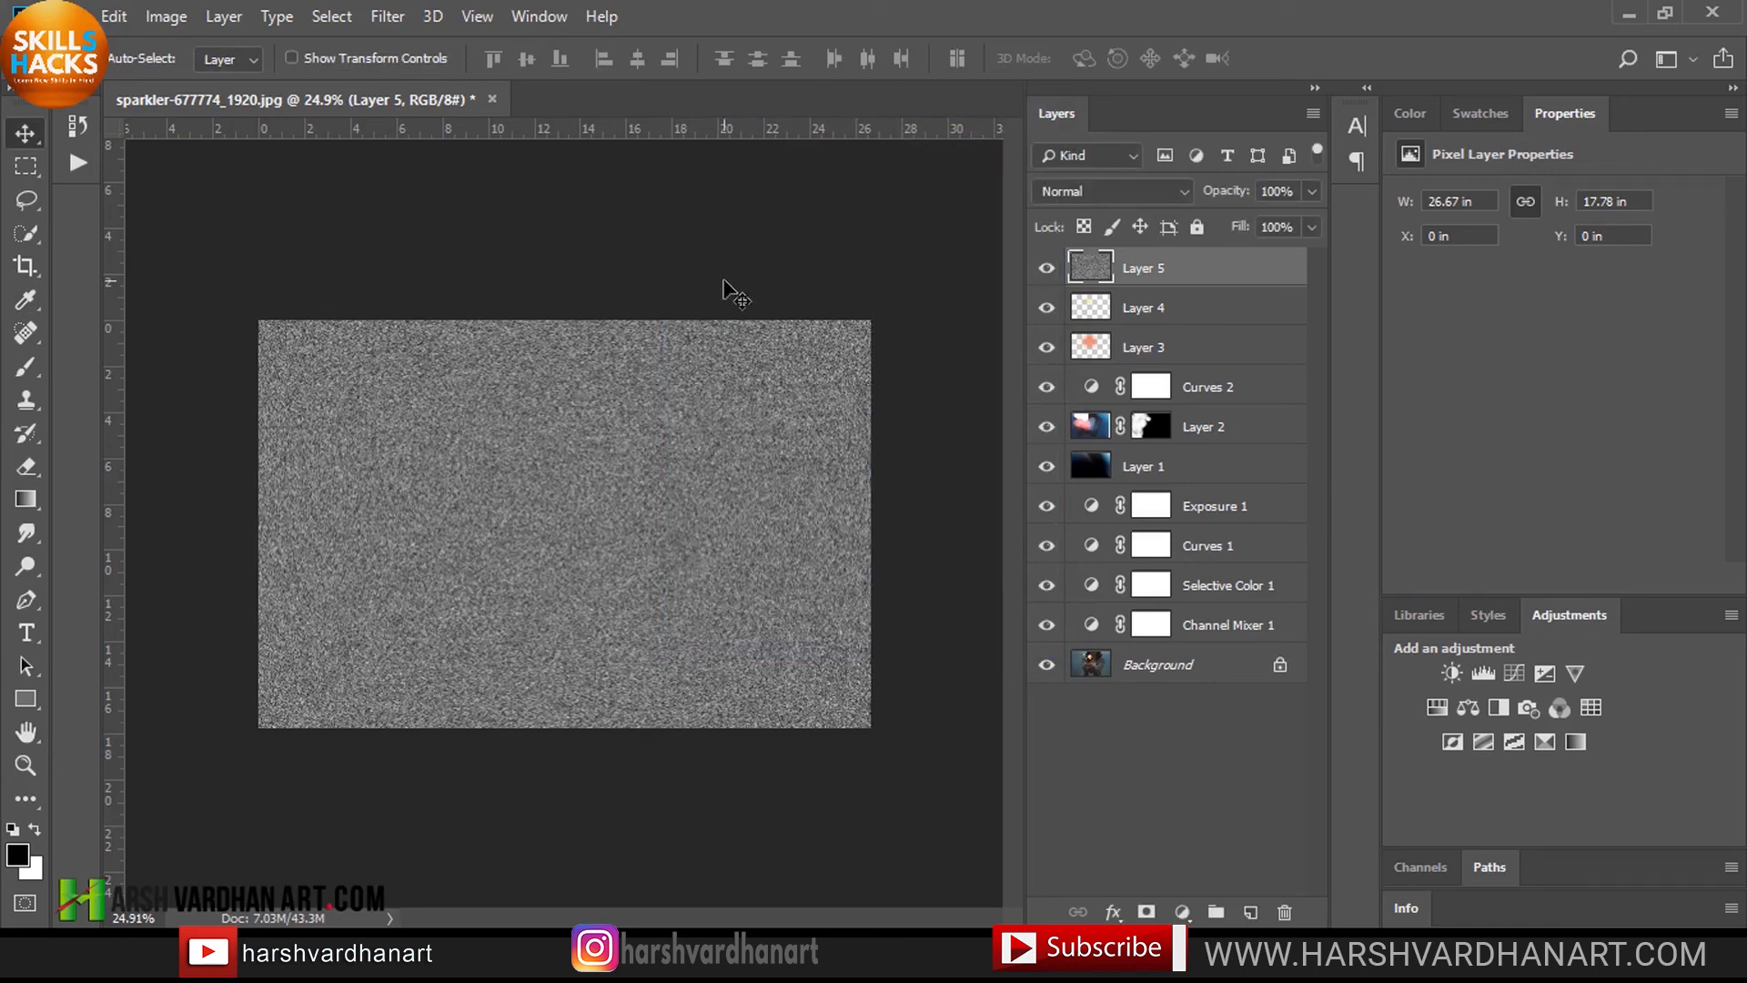
Step: Soften the noise with a 2.0-pixel Gaussian Blur and set the layer's blend mode to Screen
{"action": "left_click", "coordinate": [388, 16]}
{"action": "mouse_move", "coordinate": [424, 290]}
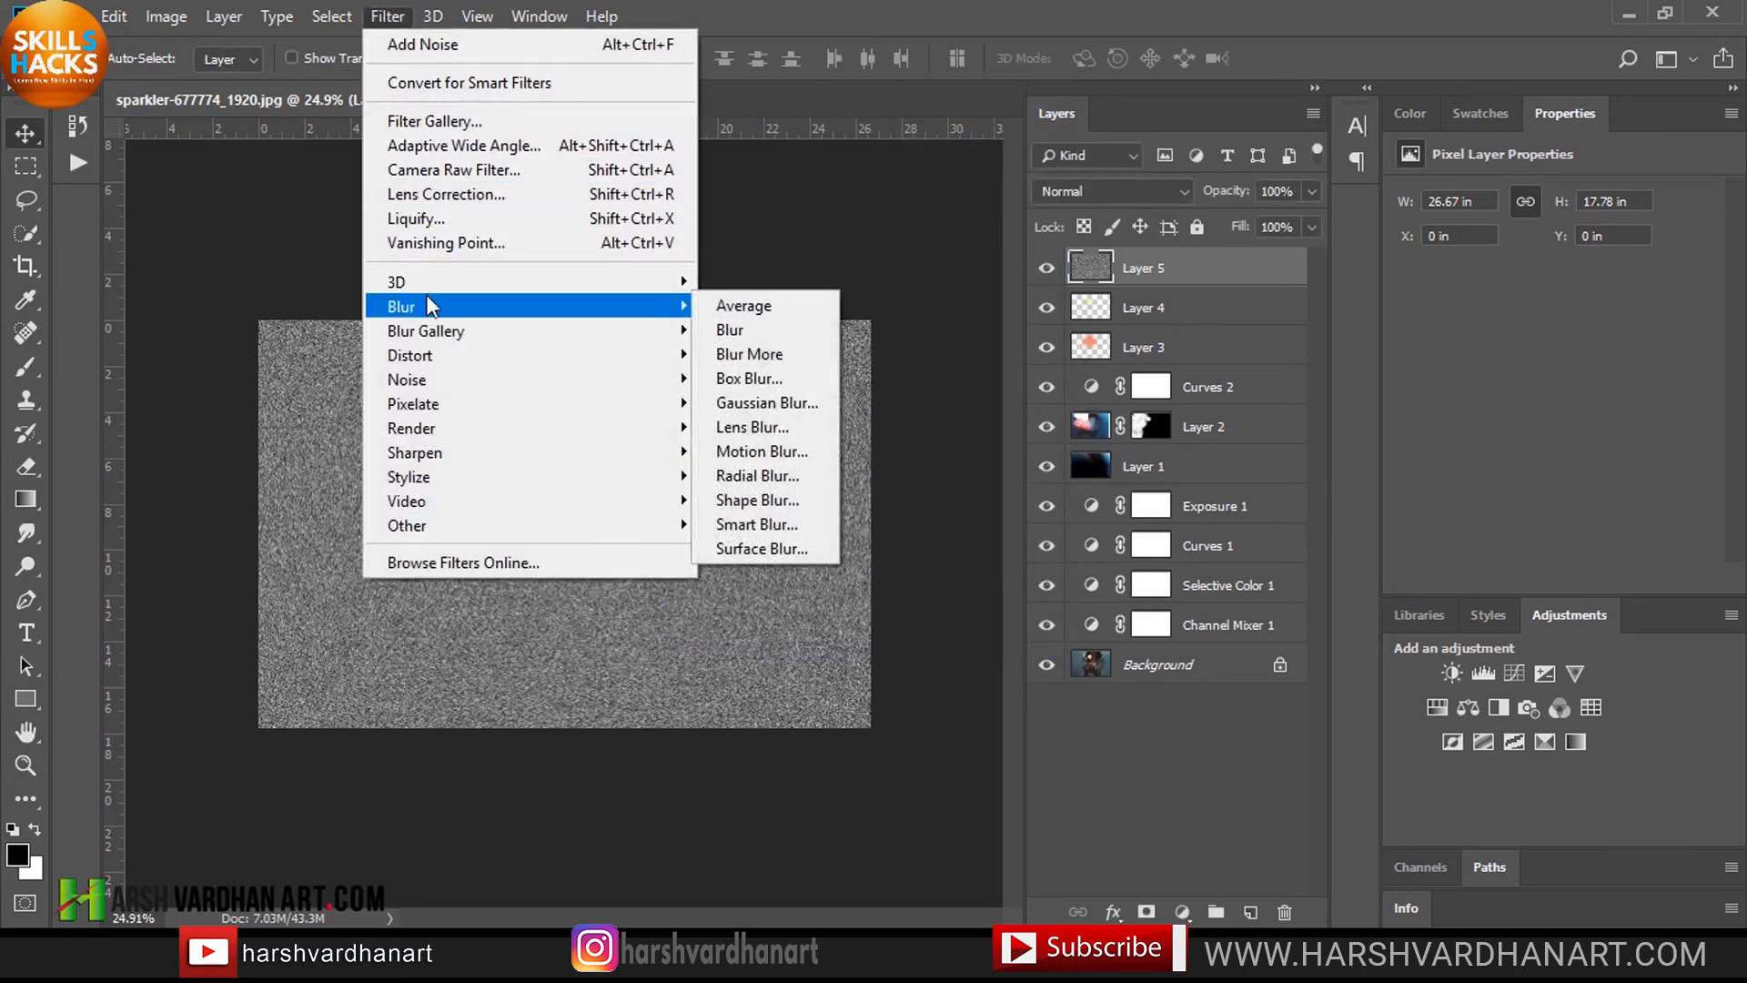
{"action": "left_click", "coordinate": [742, 400]}
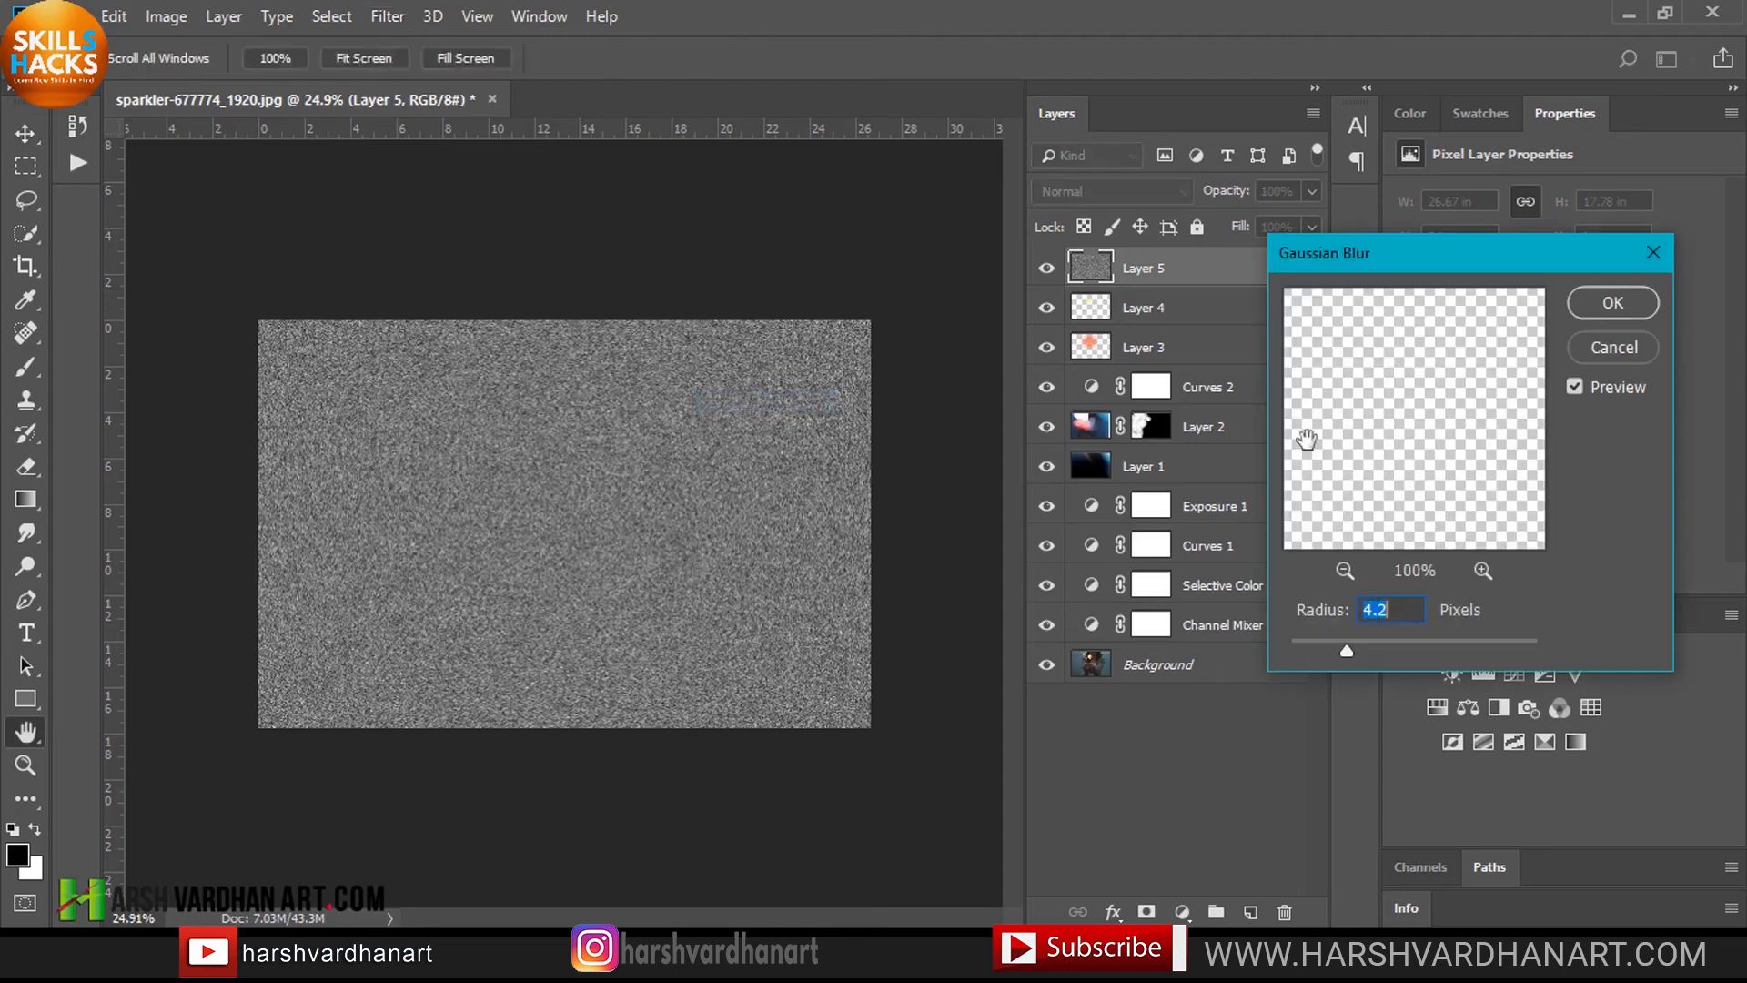
{"action": "left_click_drag", "start_coordinate": [1305, 651], "coordinate": [1318, 652]}
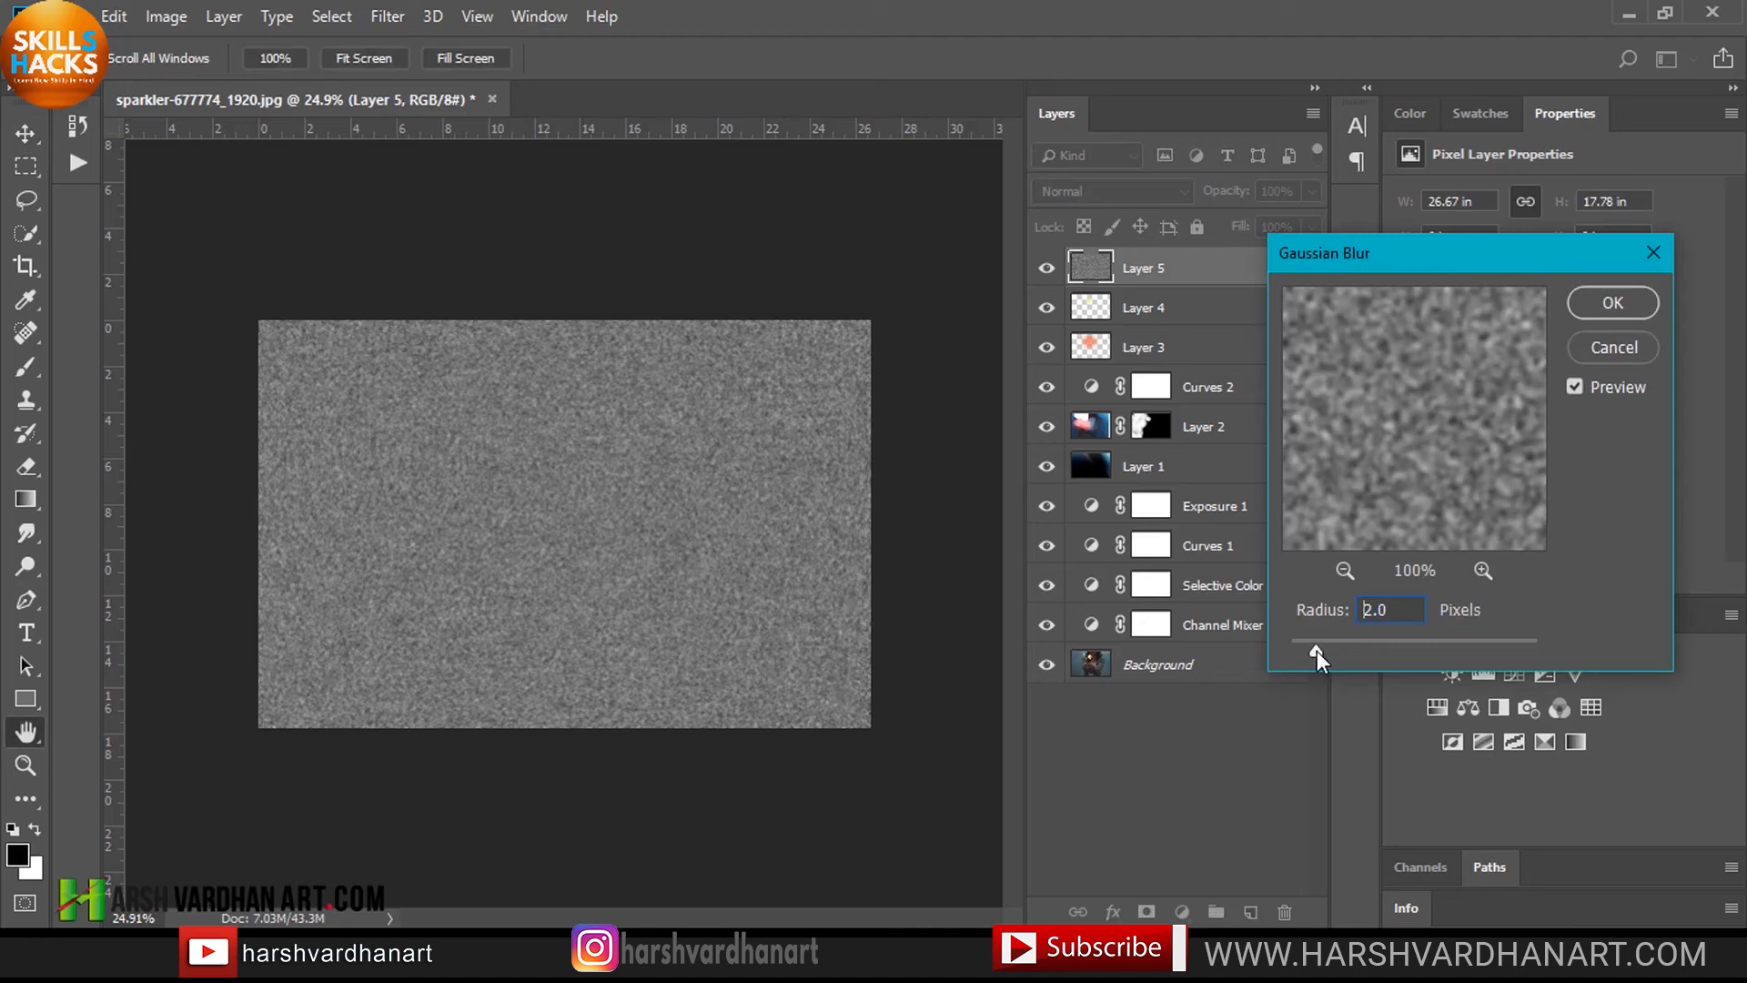
{"action": "left_click", "coordinate": [1588, 303]}
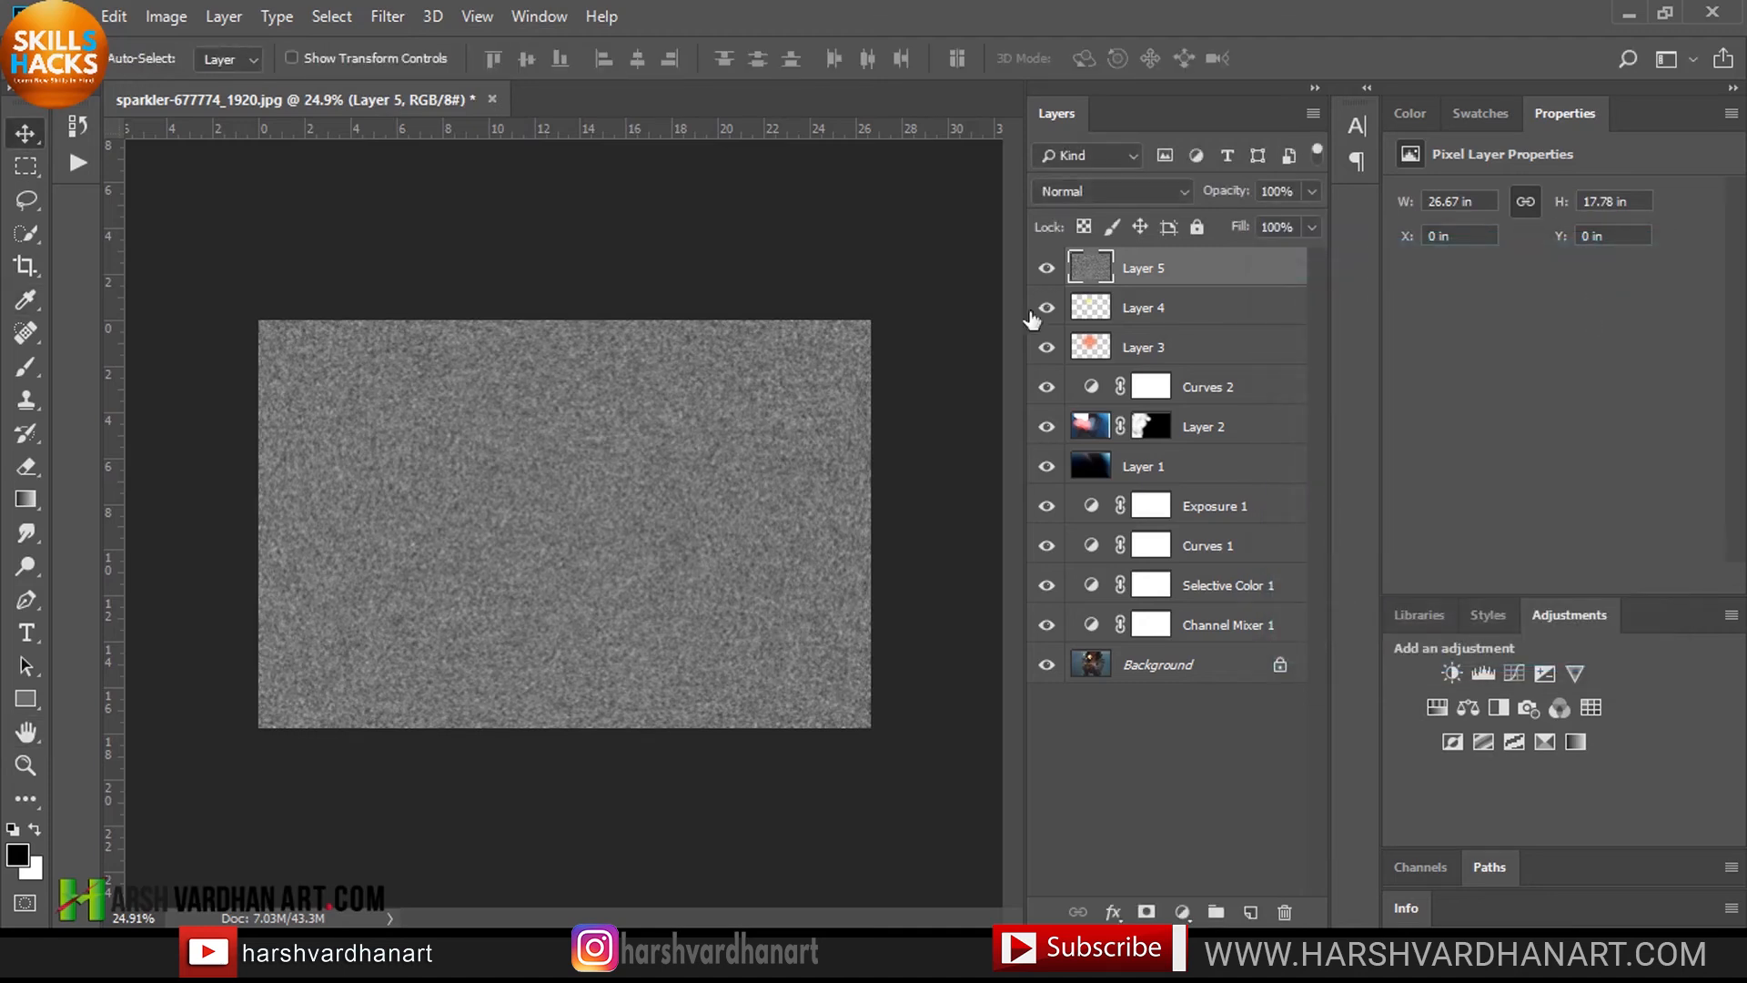
{"action": "left_click", "coordinate": [1140, 194]}
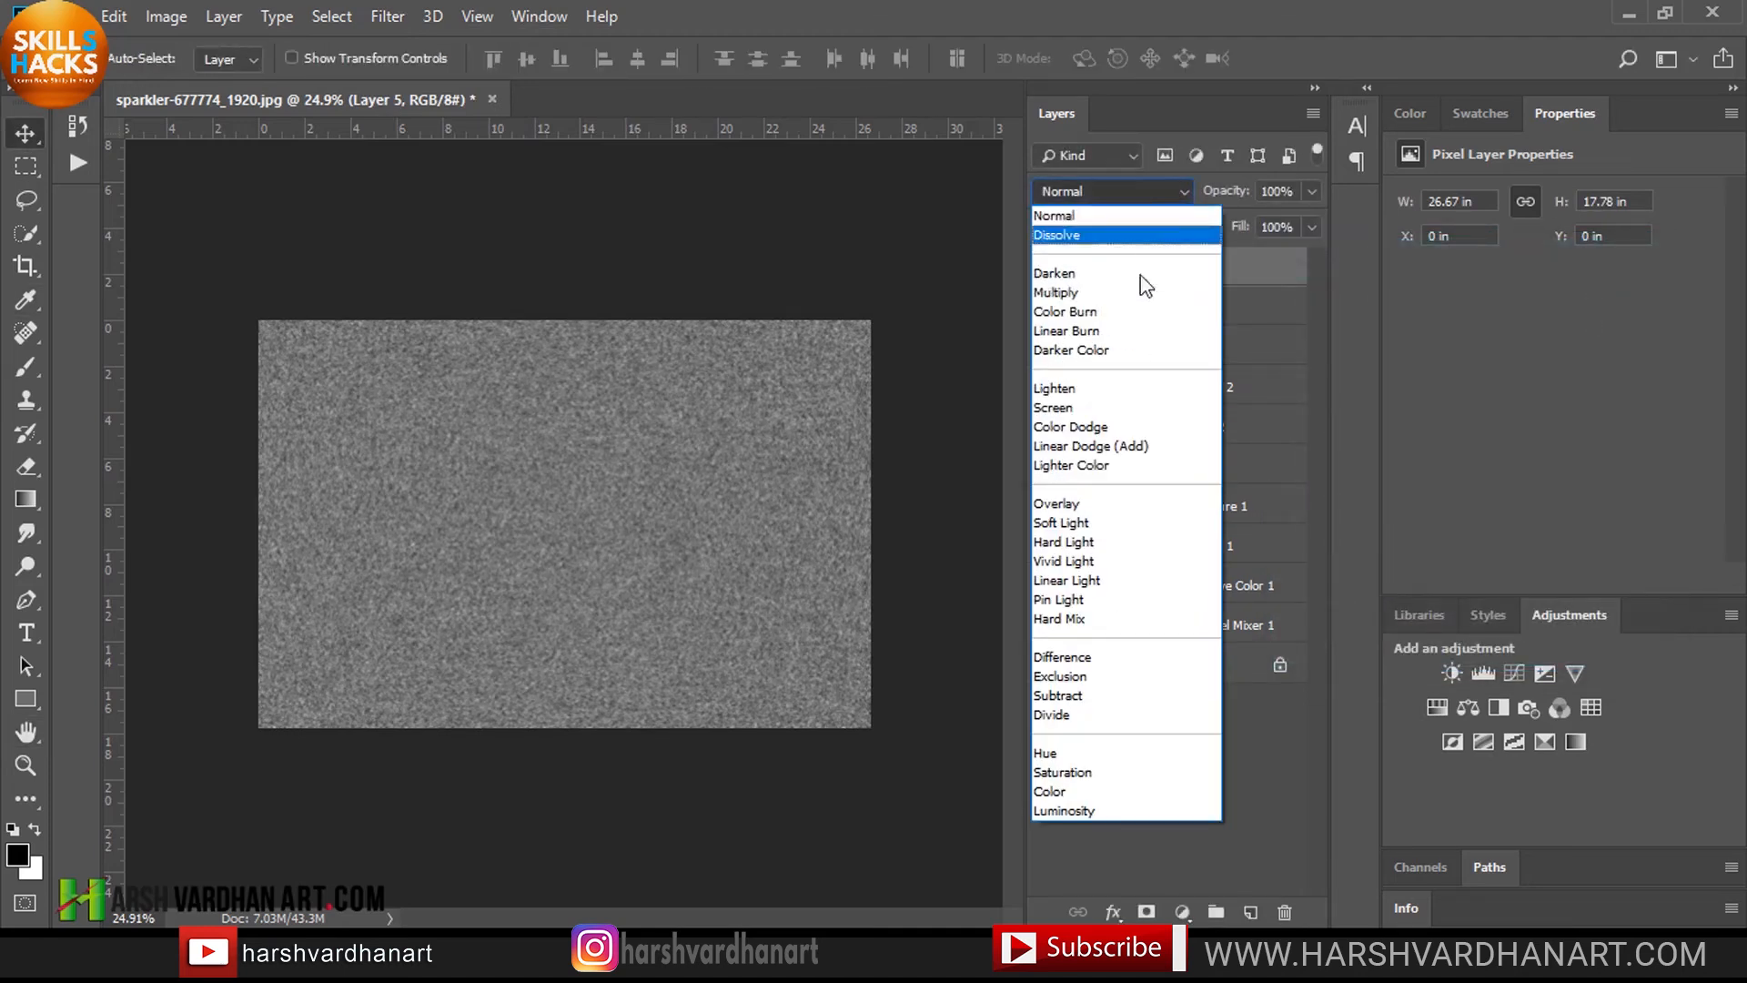
{"action": "left_click", "coordinate": [1108, 398]}
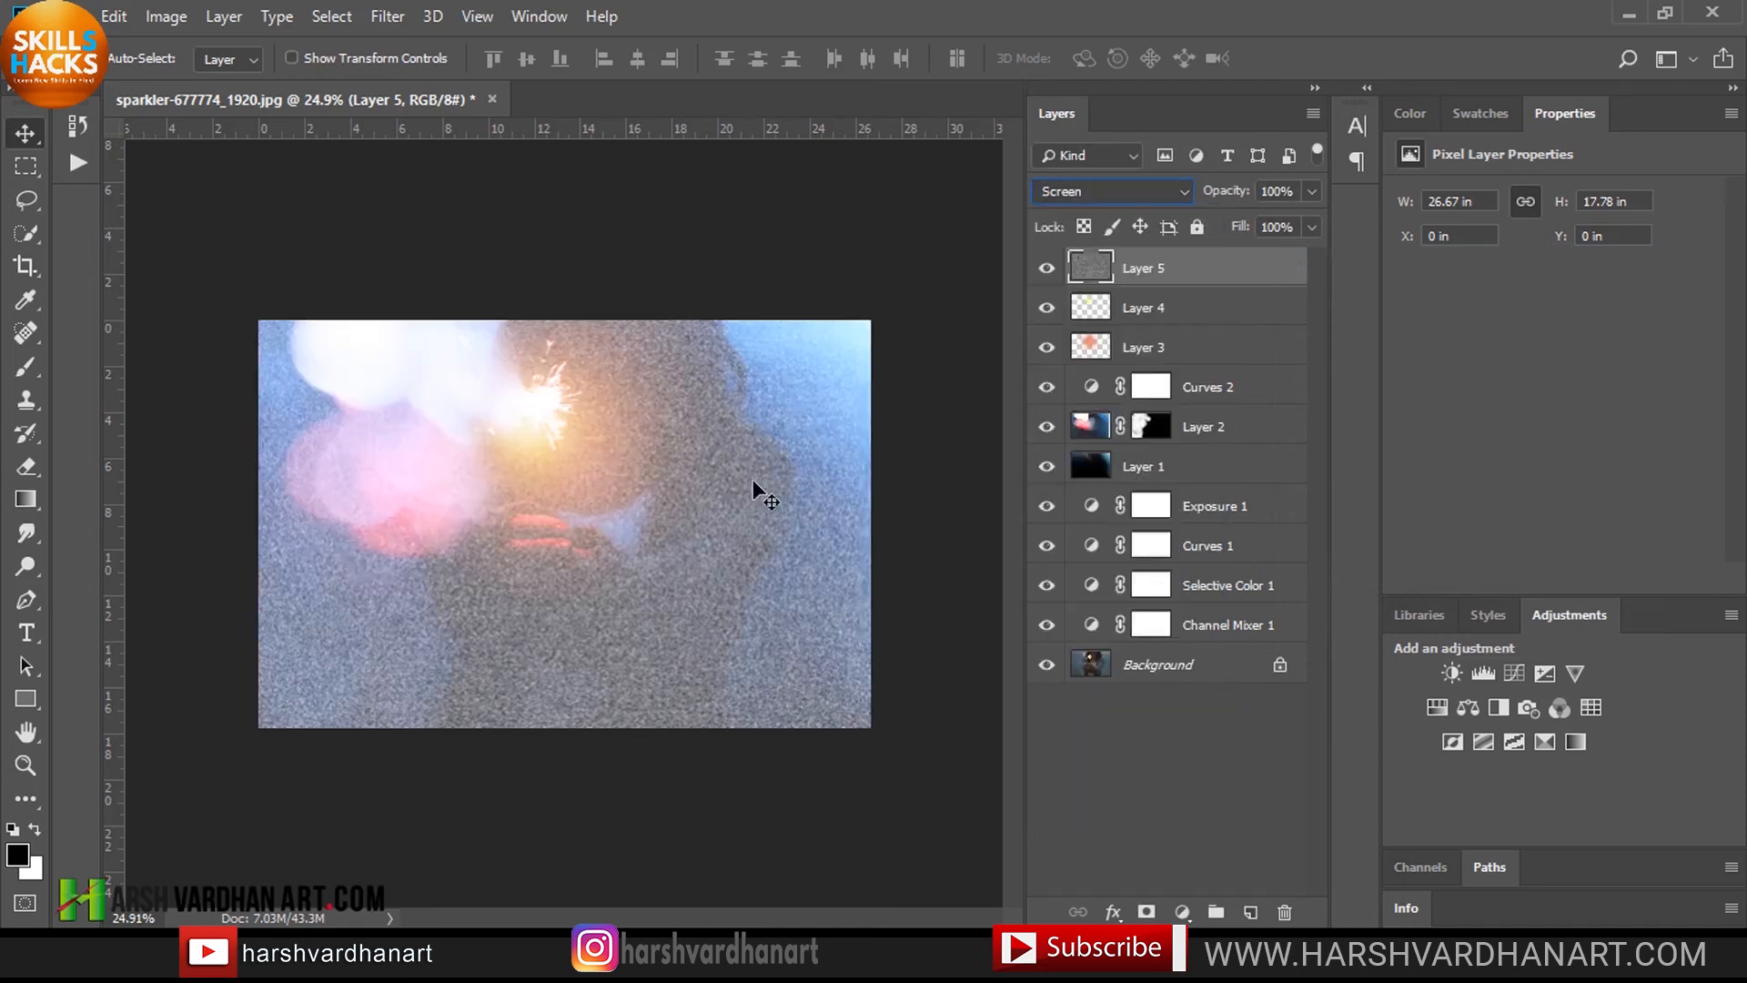
Step: Apply Levels to the noise layer with input values of 156, 1.89 and 211, reducing it to small scattered specks
{"action": "key", "text": "ctrl+l"}
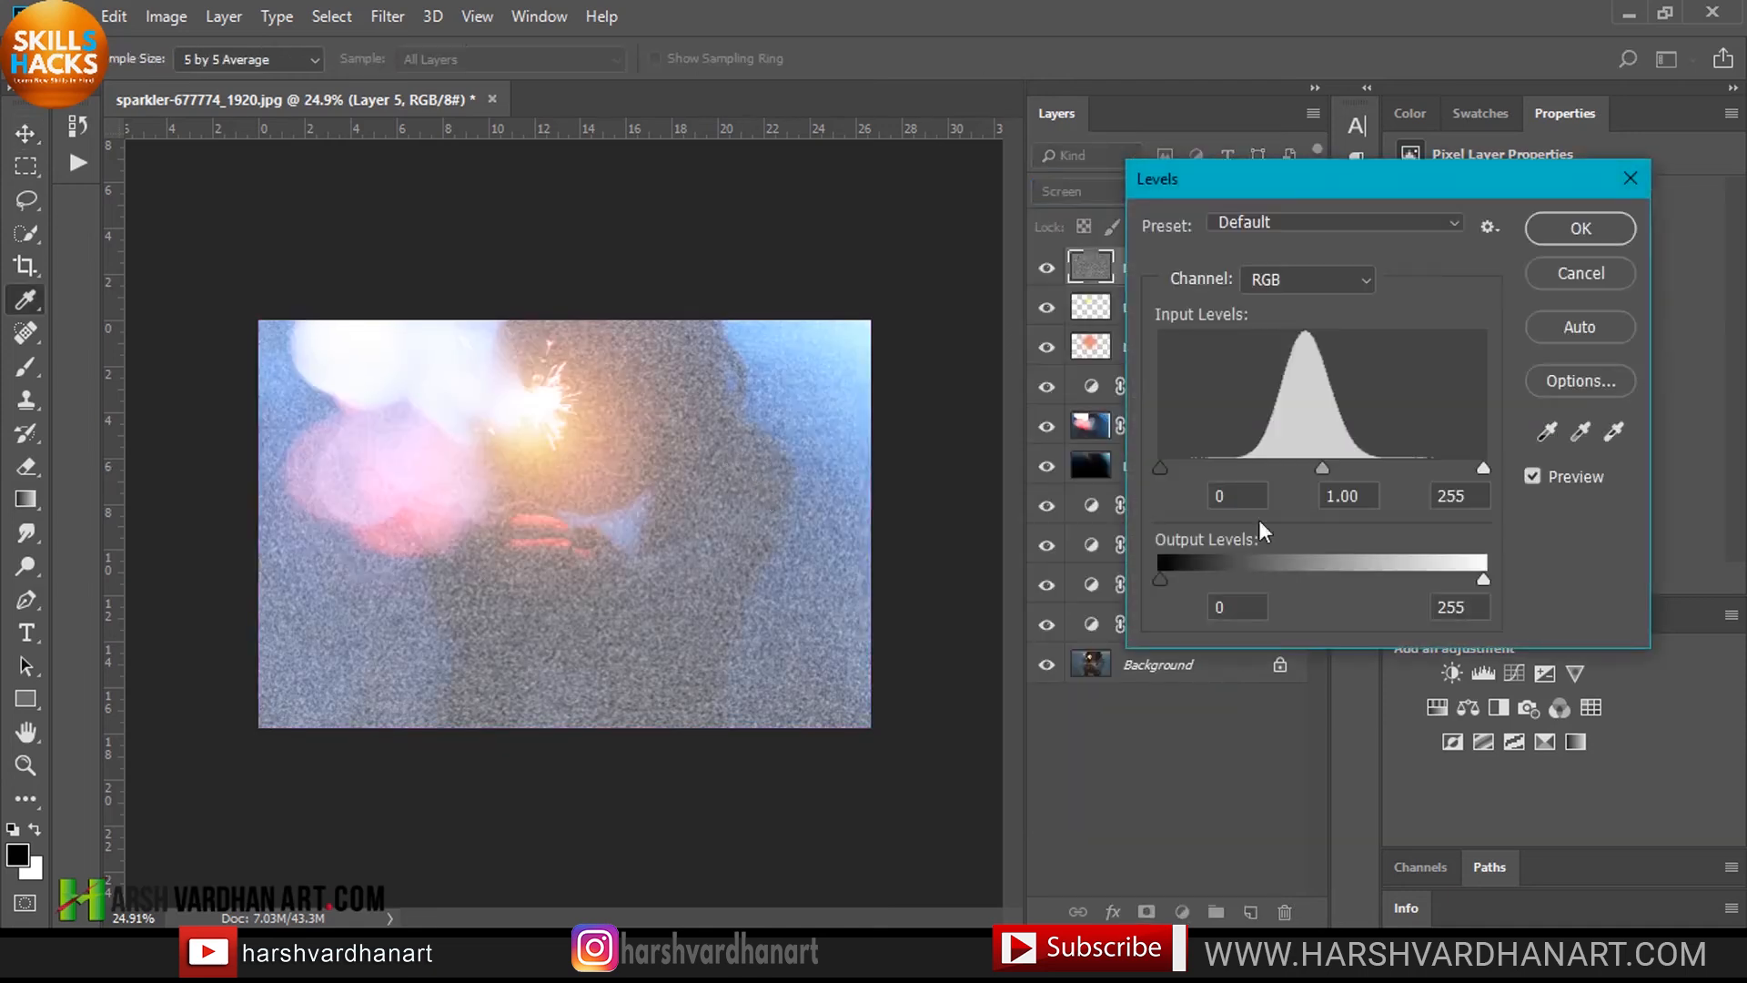
{"action": "left_click_drag", "start_coordinate": [1475, 469], "coordinate": [1383, 467]}
{"action": "left_click_drag", "start_coordinate": [1247, 464], "coordinate": [1358, 472]}
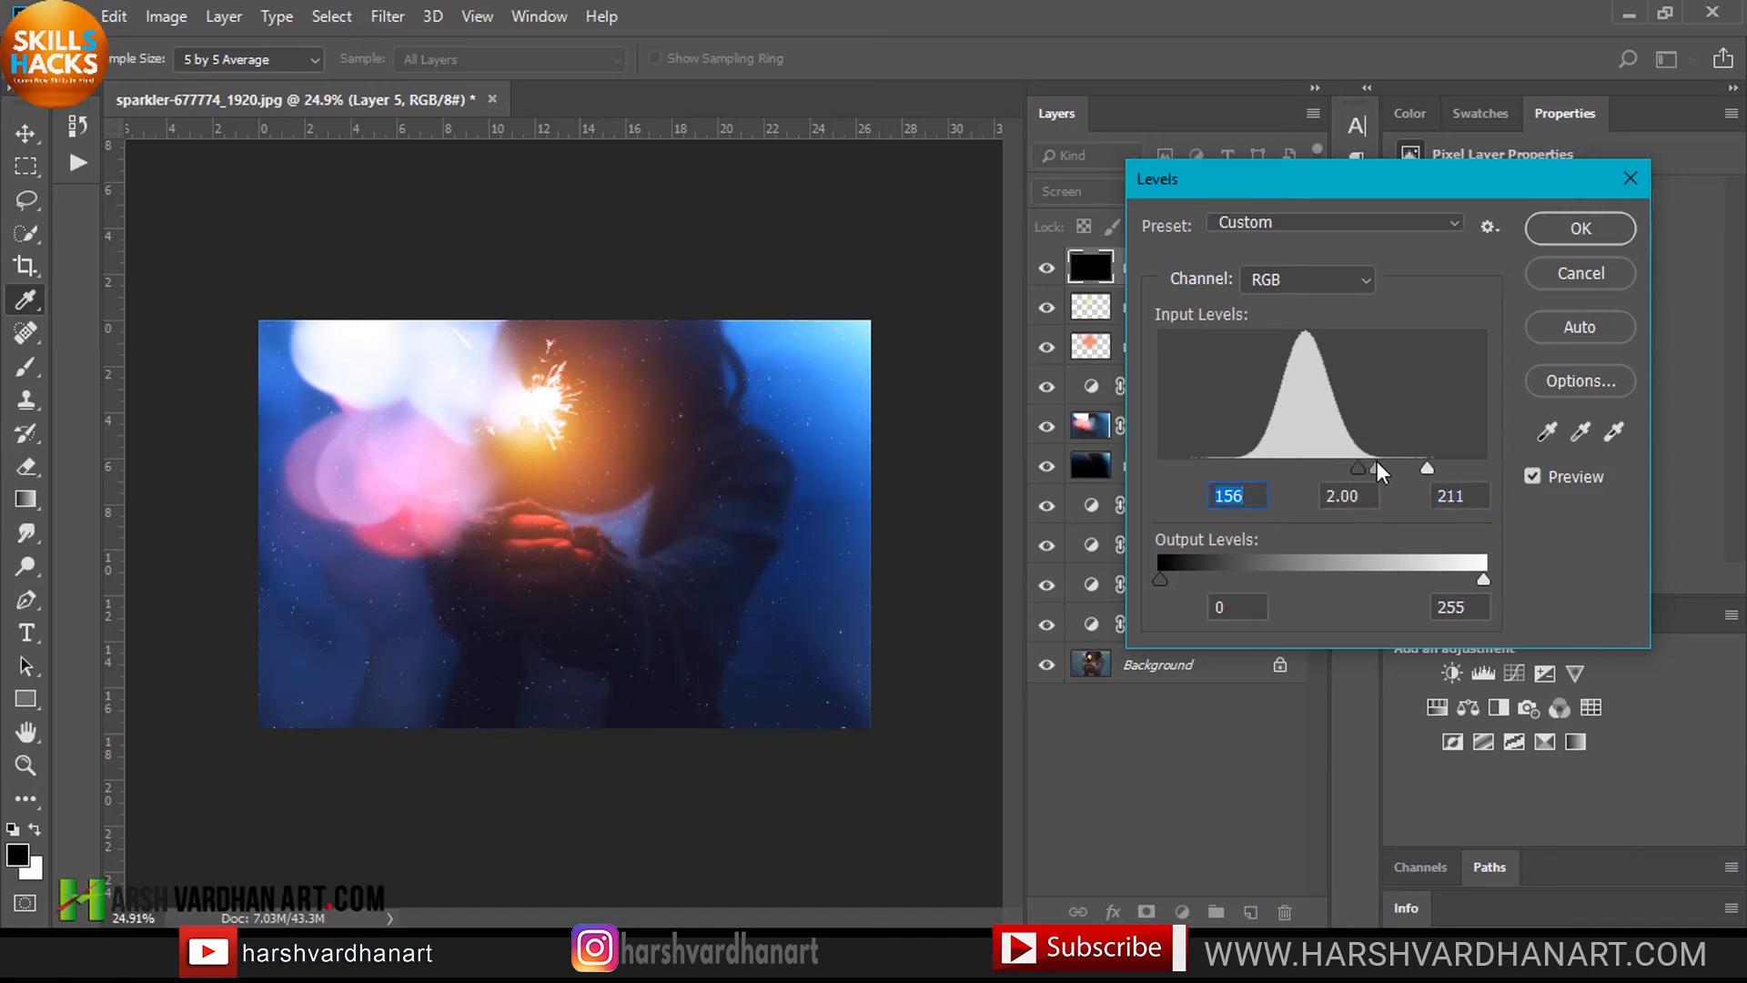
{"action": "left_click_drag", "start_coordinate": [1375, 461], "coordinate": [1378, 460]}
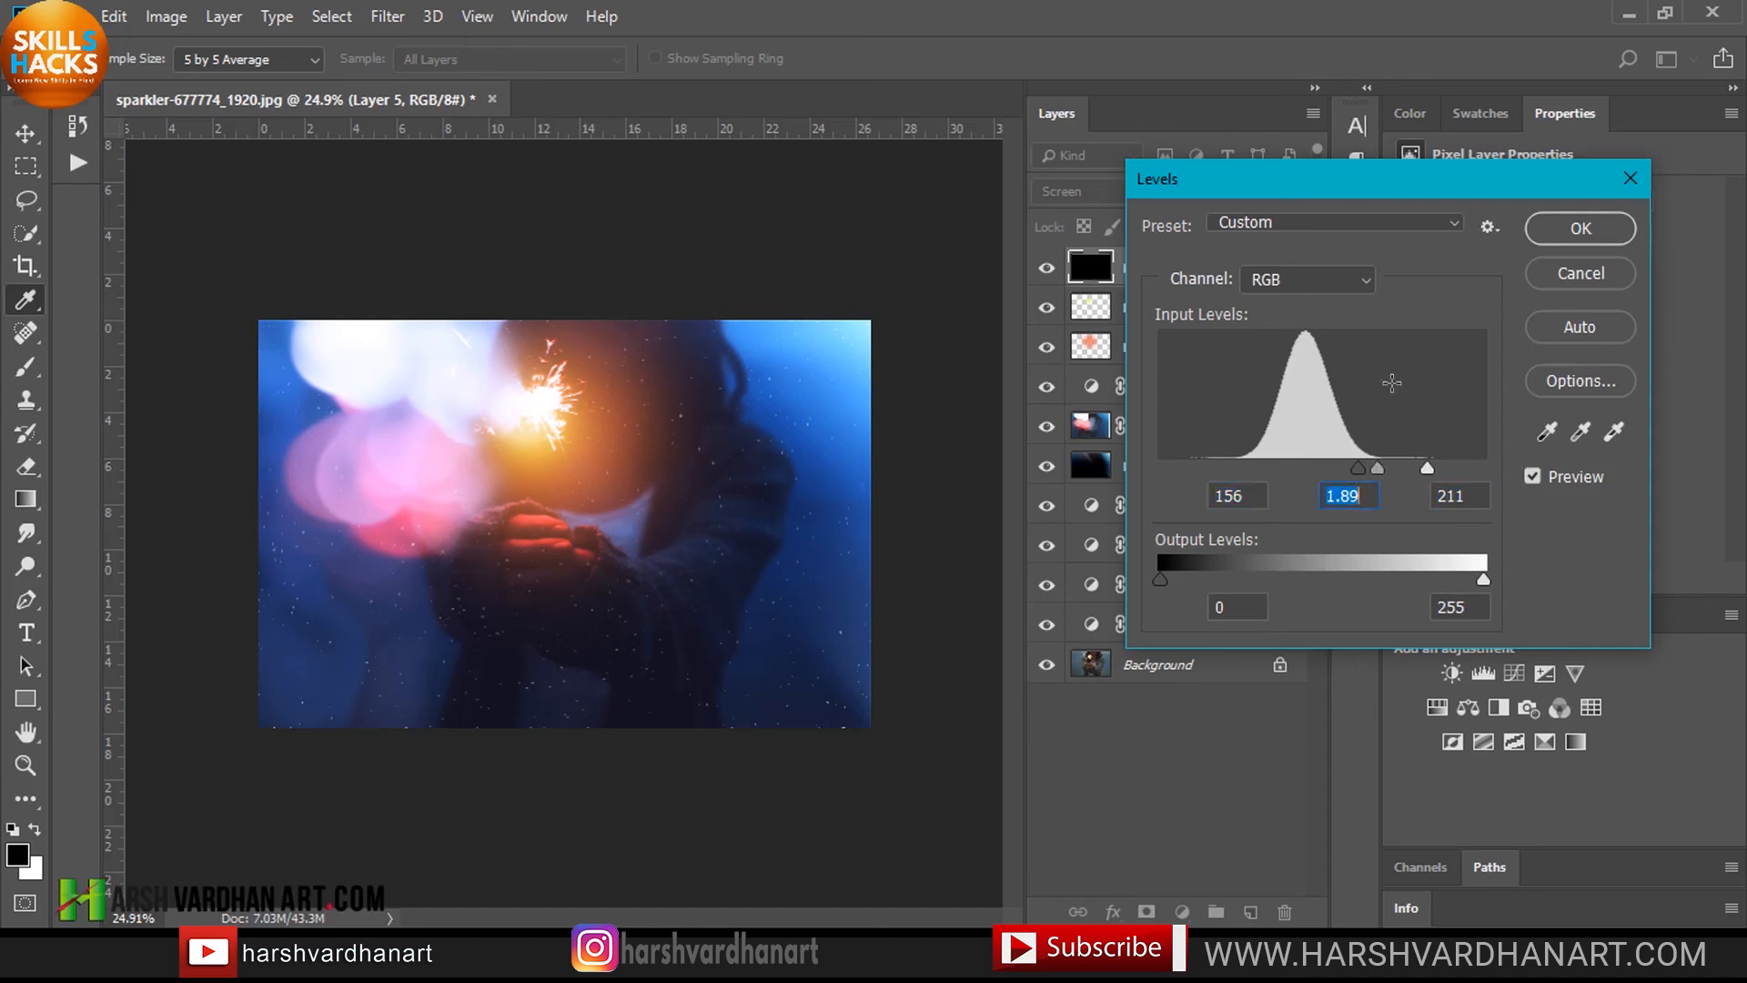
{"action": "left_click", "coordinate": [1575, 228]}
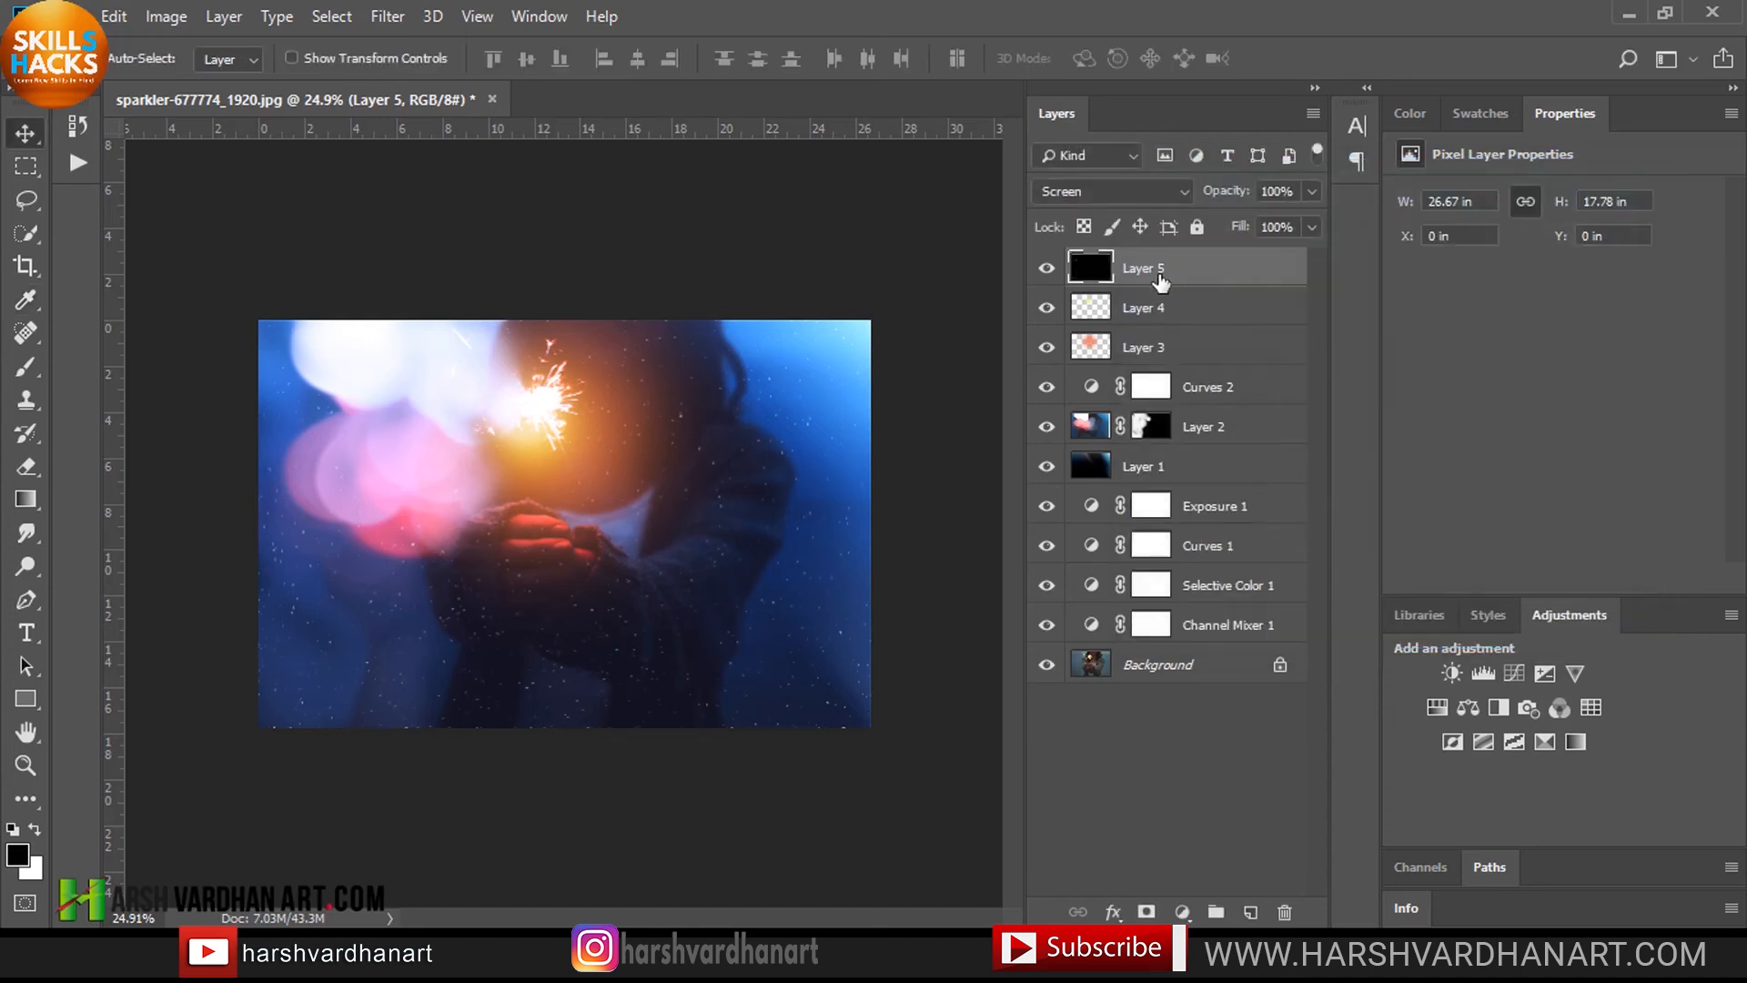
Step: Duplicate the speck layer and scale the copy up from its center to about 90.47 by 60.32 in
{"action": "left_click_drag", "start_coordinate": [550, 587], "coordinate": [571, 622]}
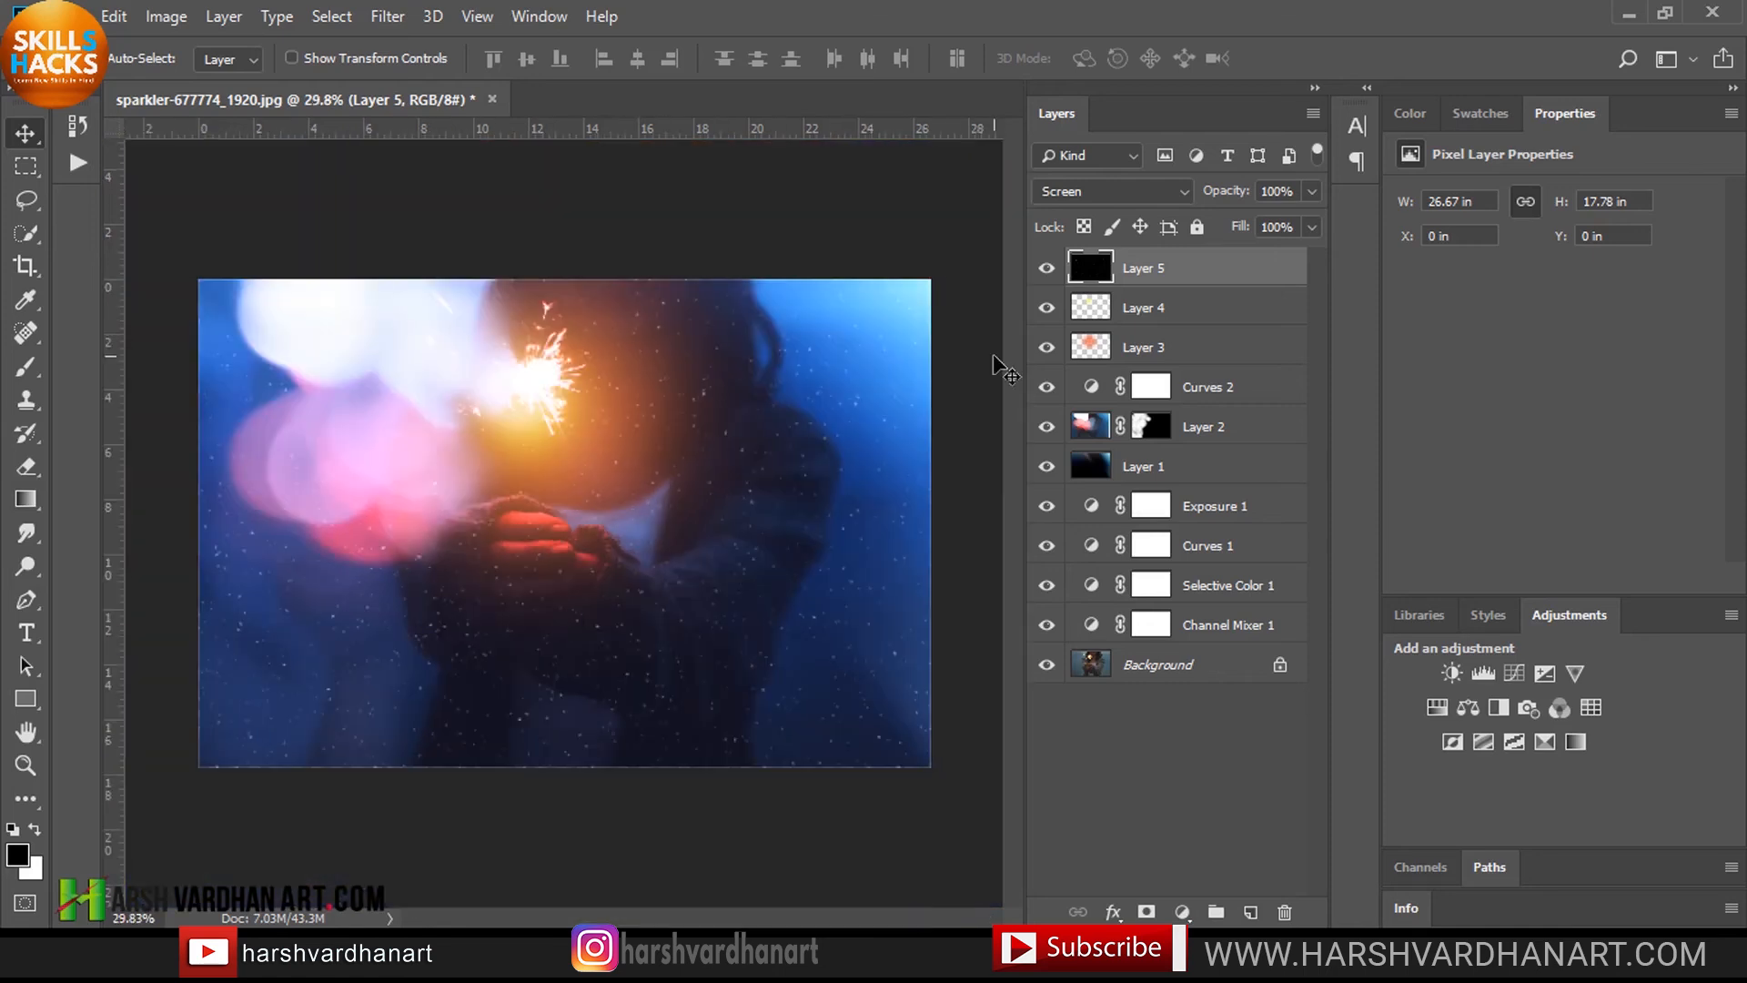
{"action": "key", "text": "ctrl+j"}
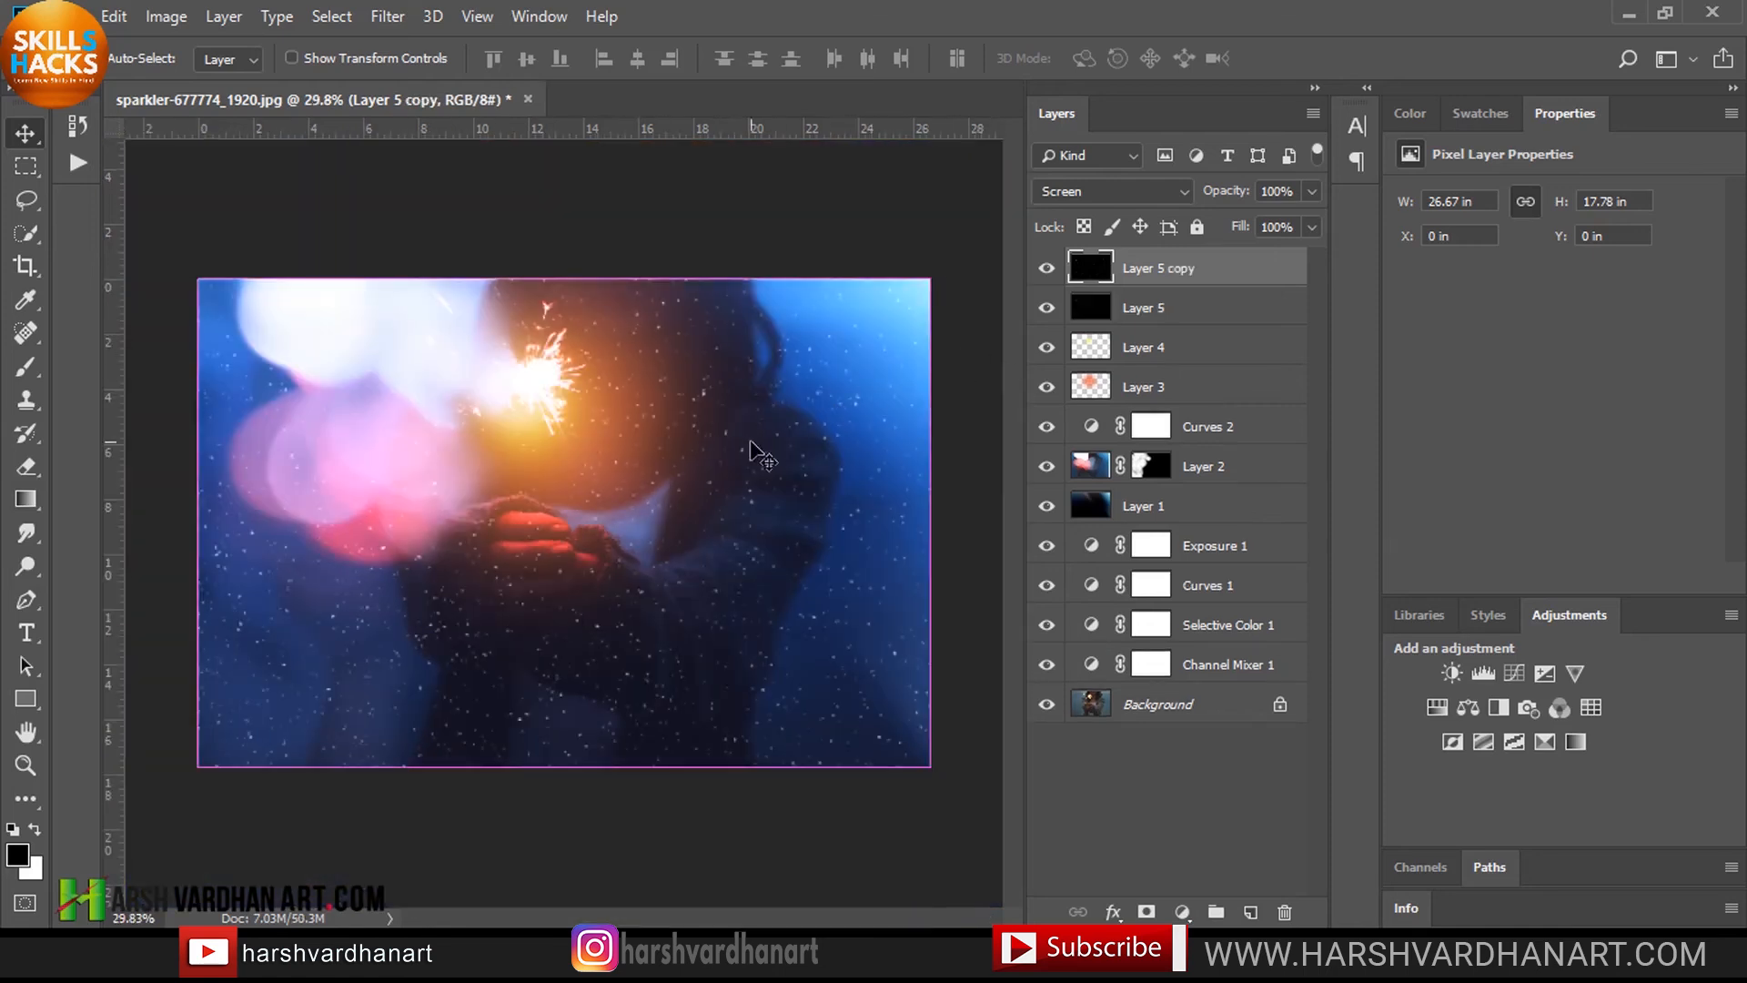
{"action": "key", "text": "ctrl+t"}
{"action": "key", "text": "ctrl+0"}
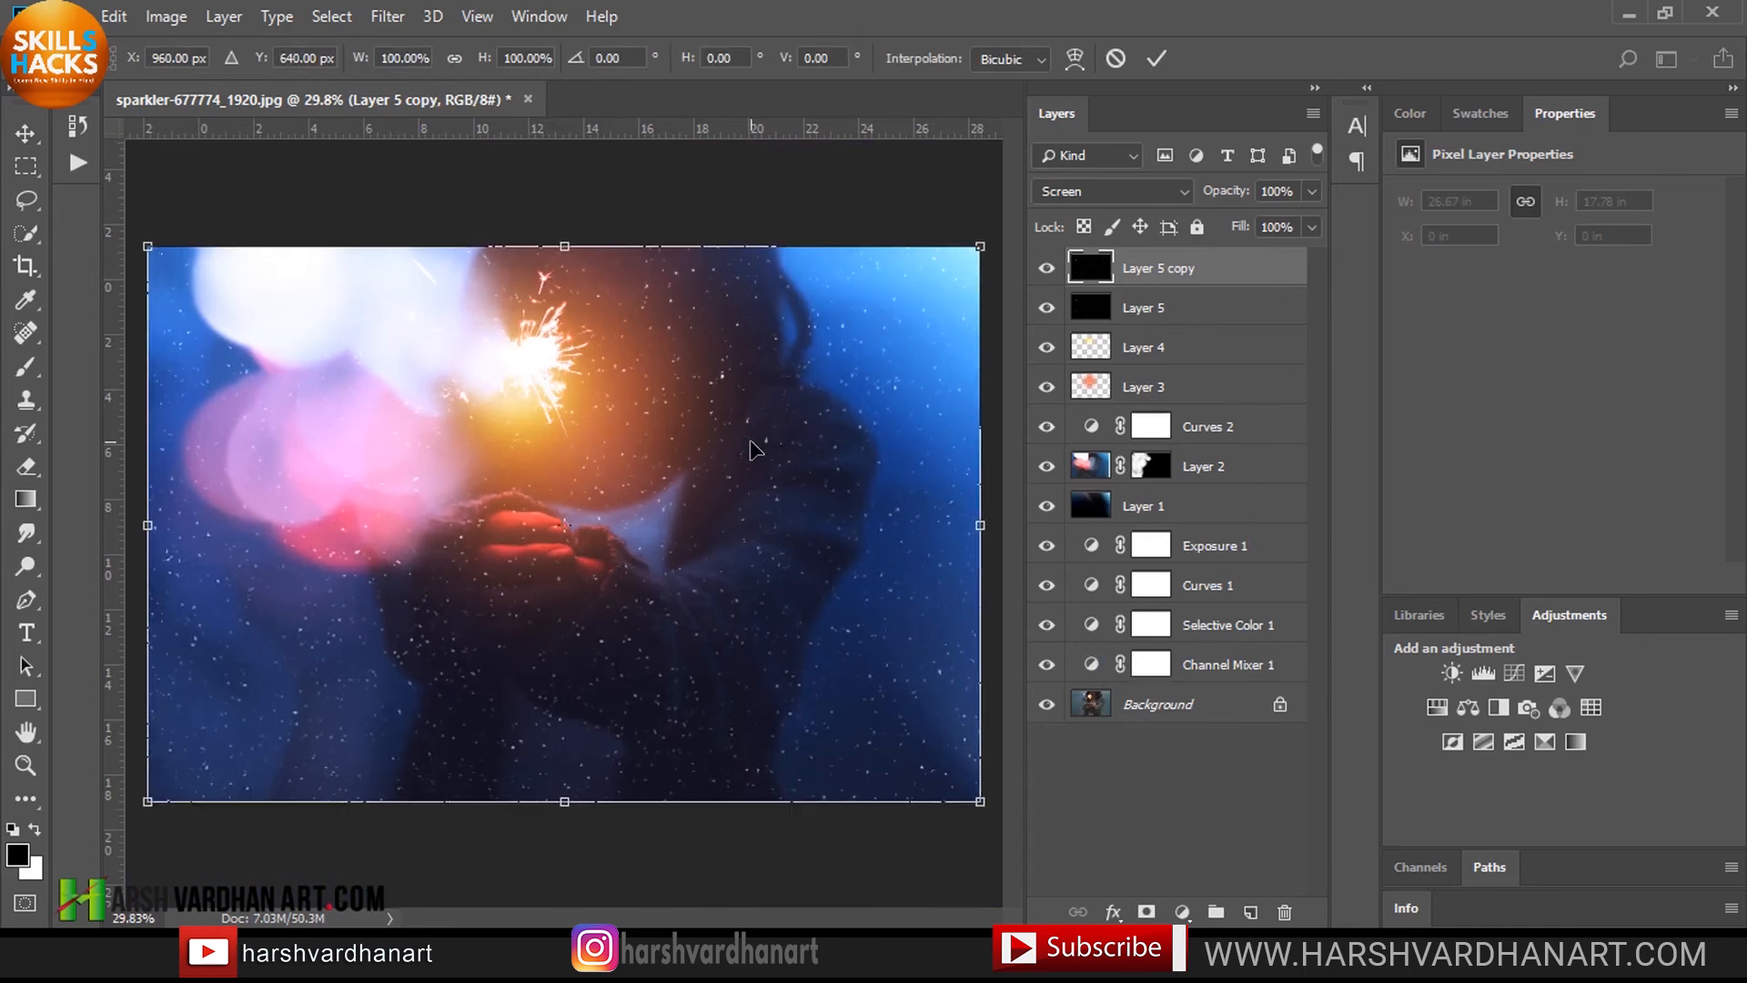
{"action": "left_click_drag", "start_coordinate": [776, 399], "coordinate": [691, 435]}
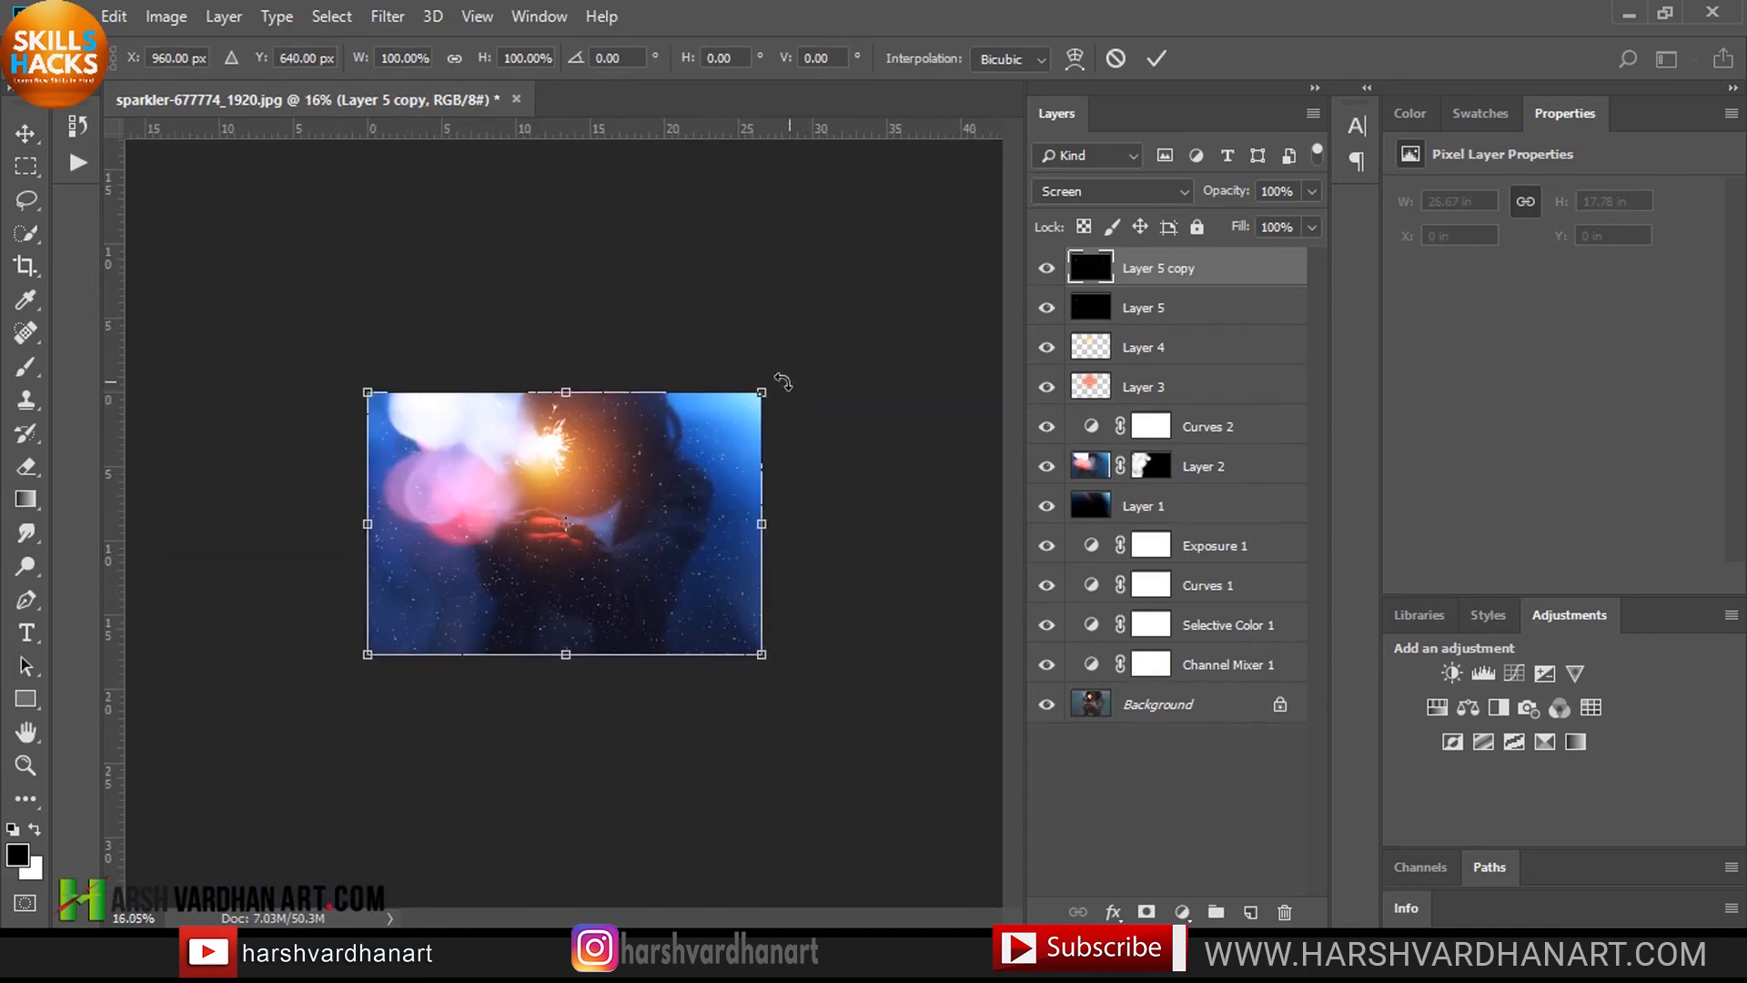
{"action": "left_click_drag", "start_coordinate": [764, 390], "coordinate": [1341, 238]}
{"action": "key", "text": "Return"}
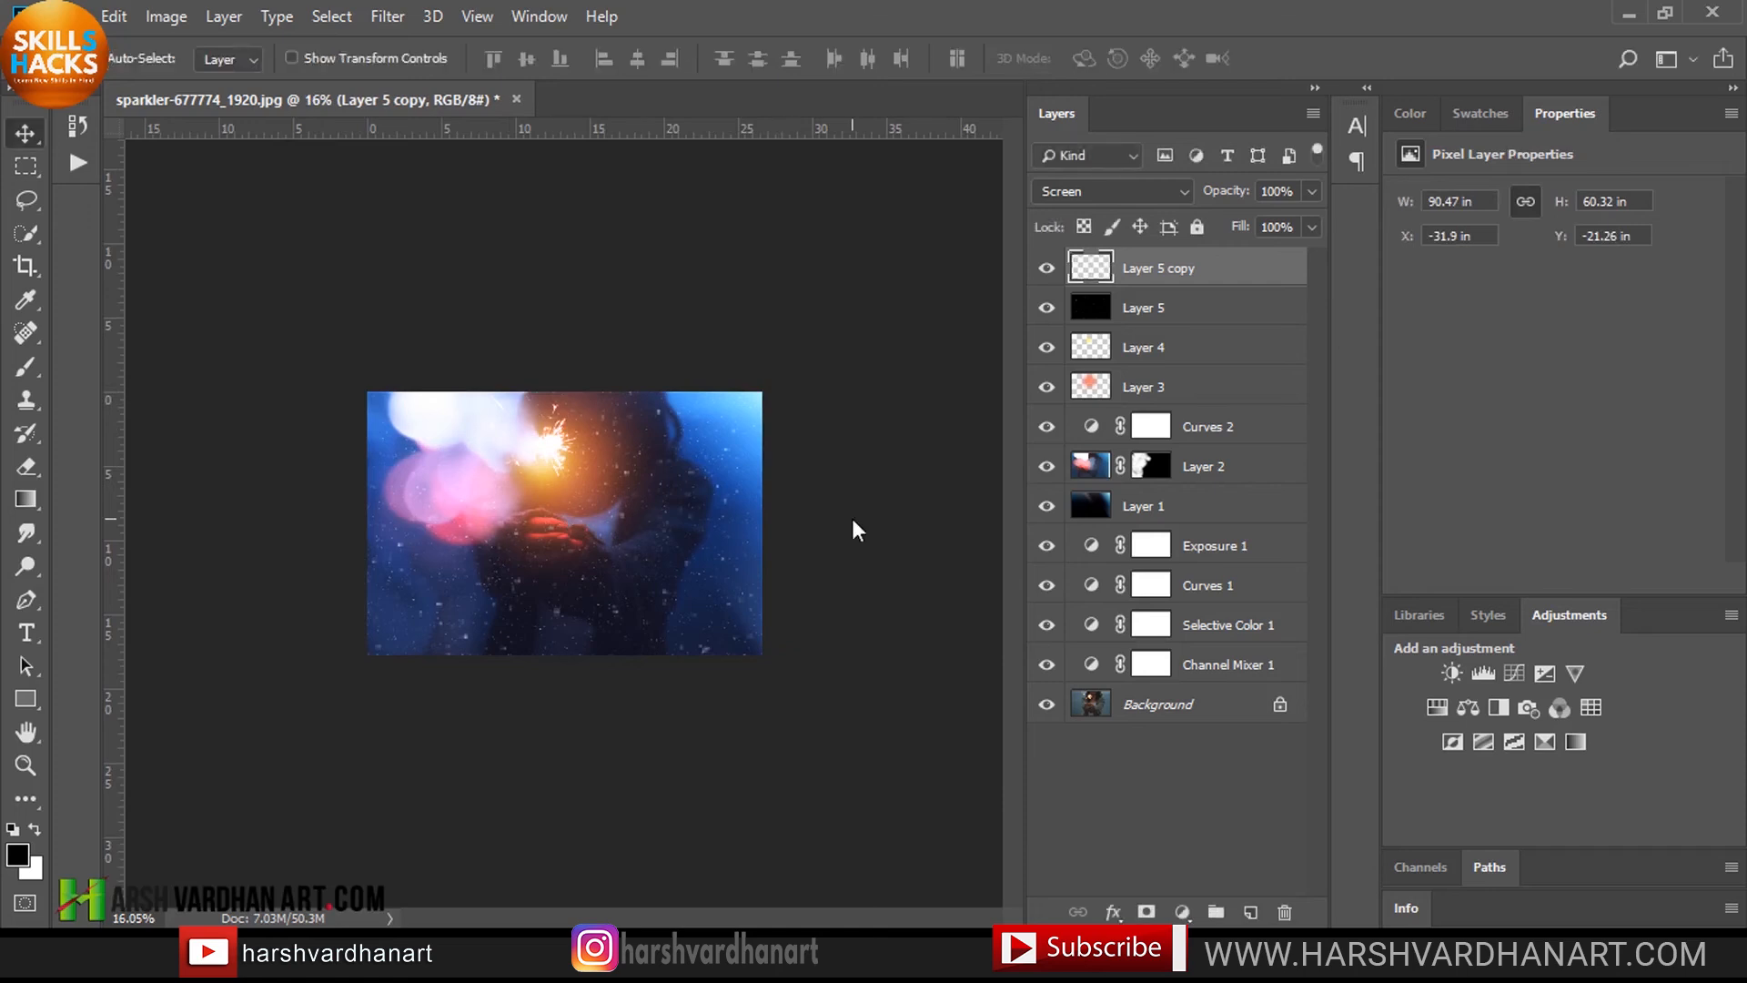
Step: Apply Levels to the enlarged speck copy with a black input of 30 and a midtone of 1.43
{"action": "left_click_drag", "start_coordinate": [598, 558], "coordinate": [684, 588]}
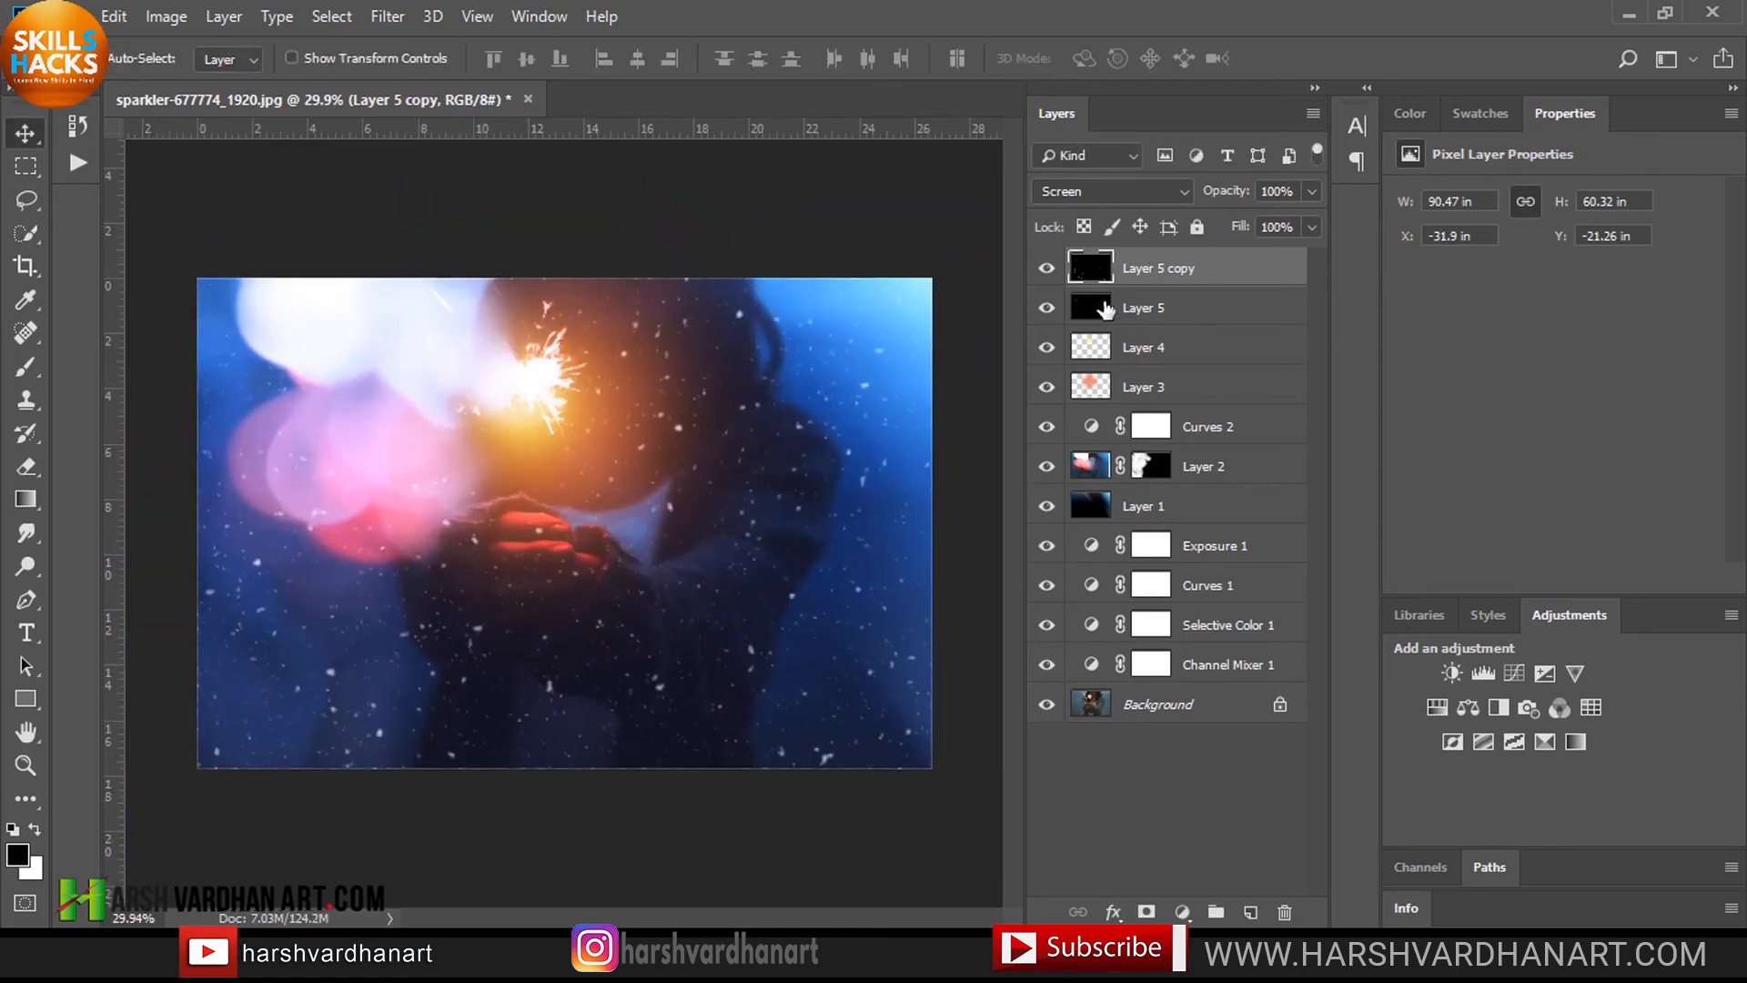
{"action": "key", "text": "ctrl+l"}
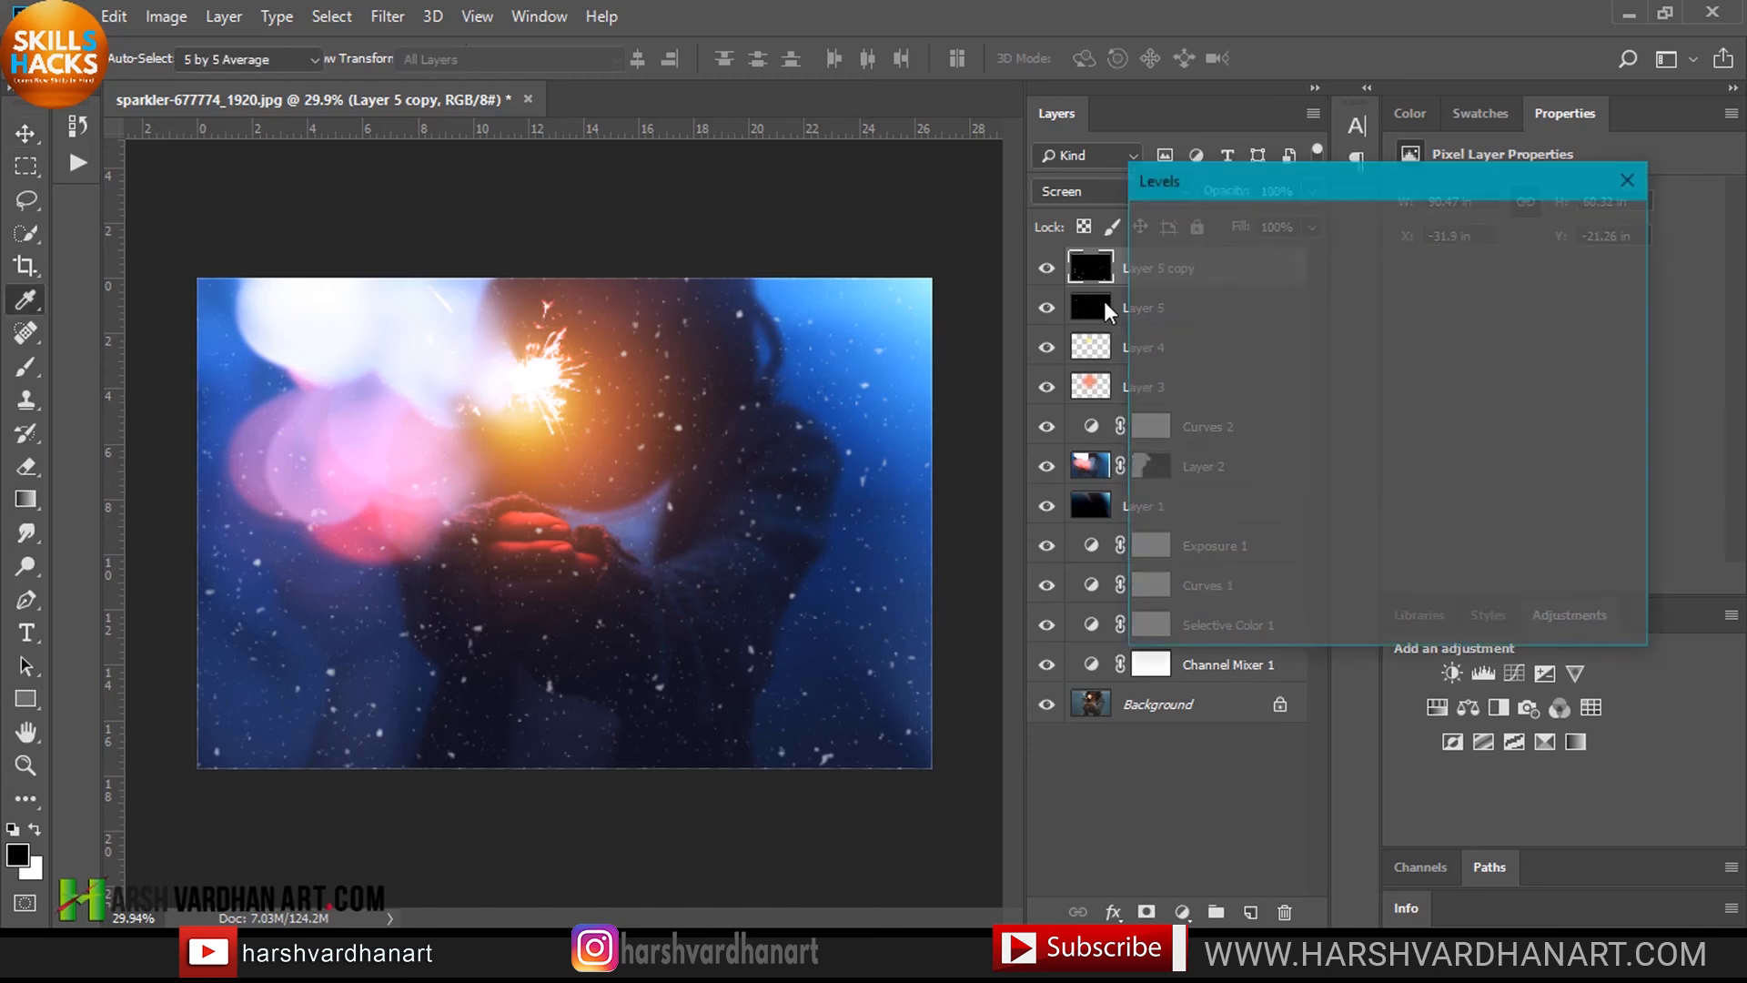
{"action": "left_click_drag", "start_coordinate": [1162, 467], "coordinate": [1199, 466]}
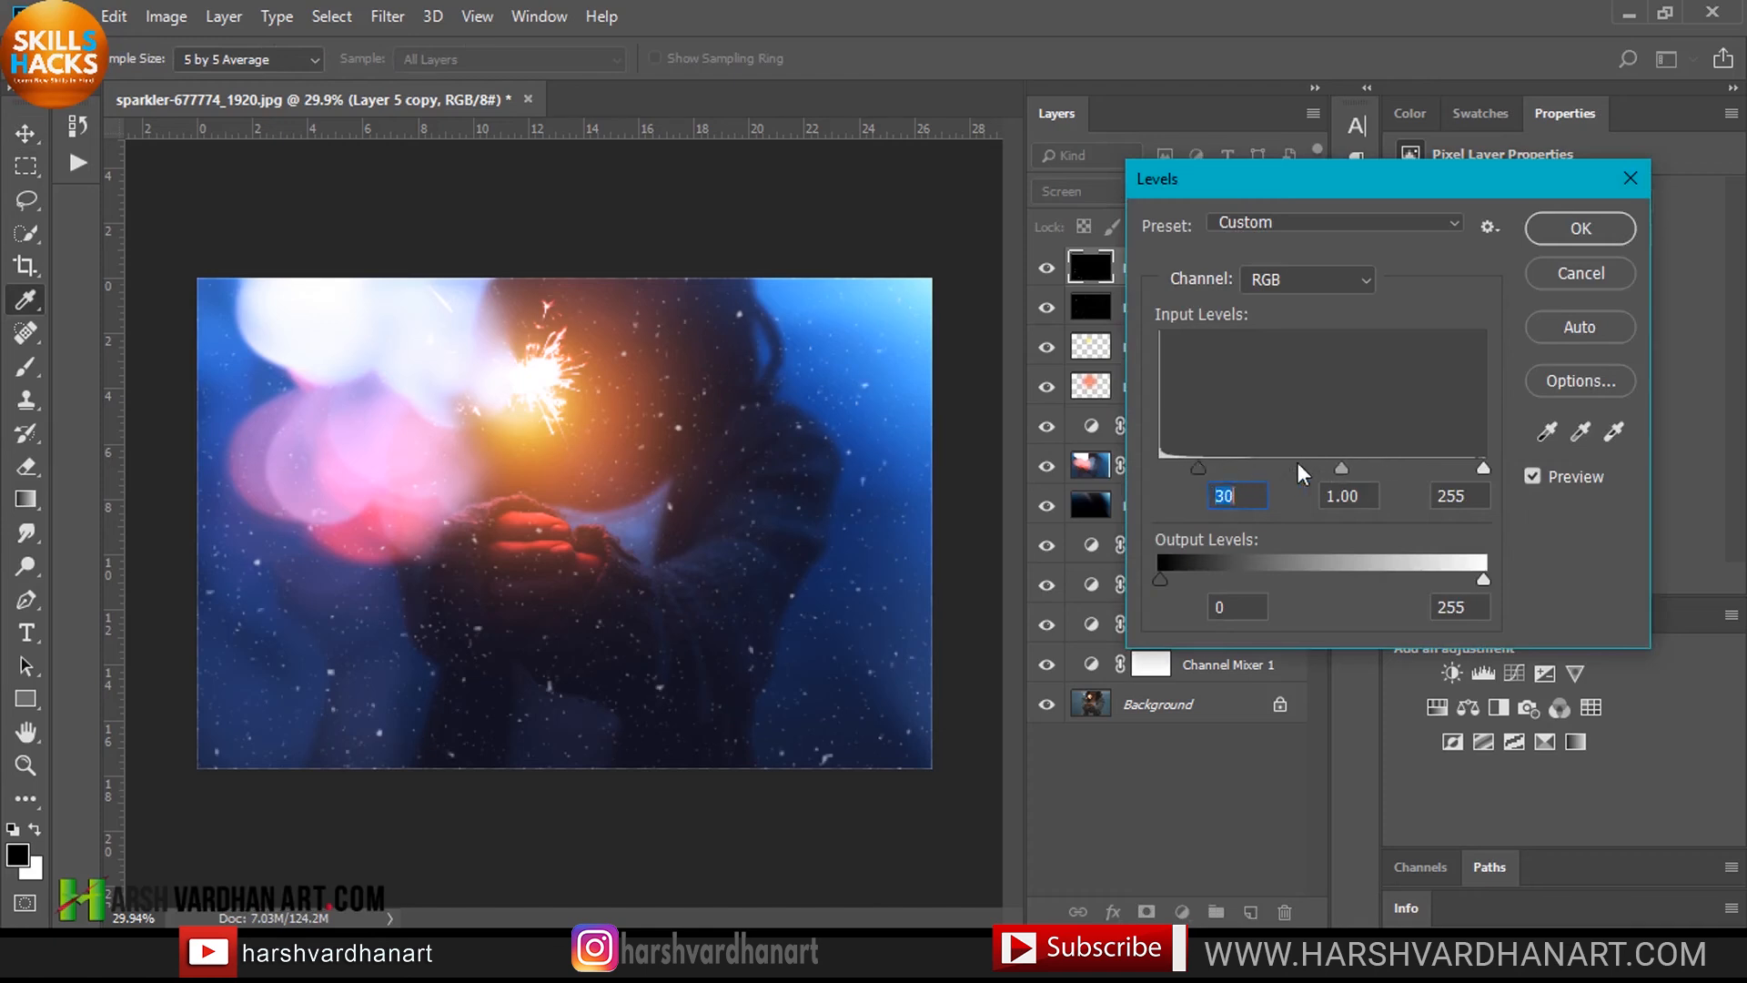
{"action": "left_click_drag", "start_coordinate": [1341, 466], "coordinate": [1305, 466]}
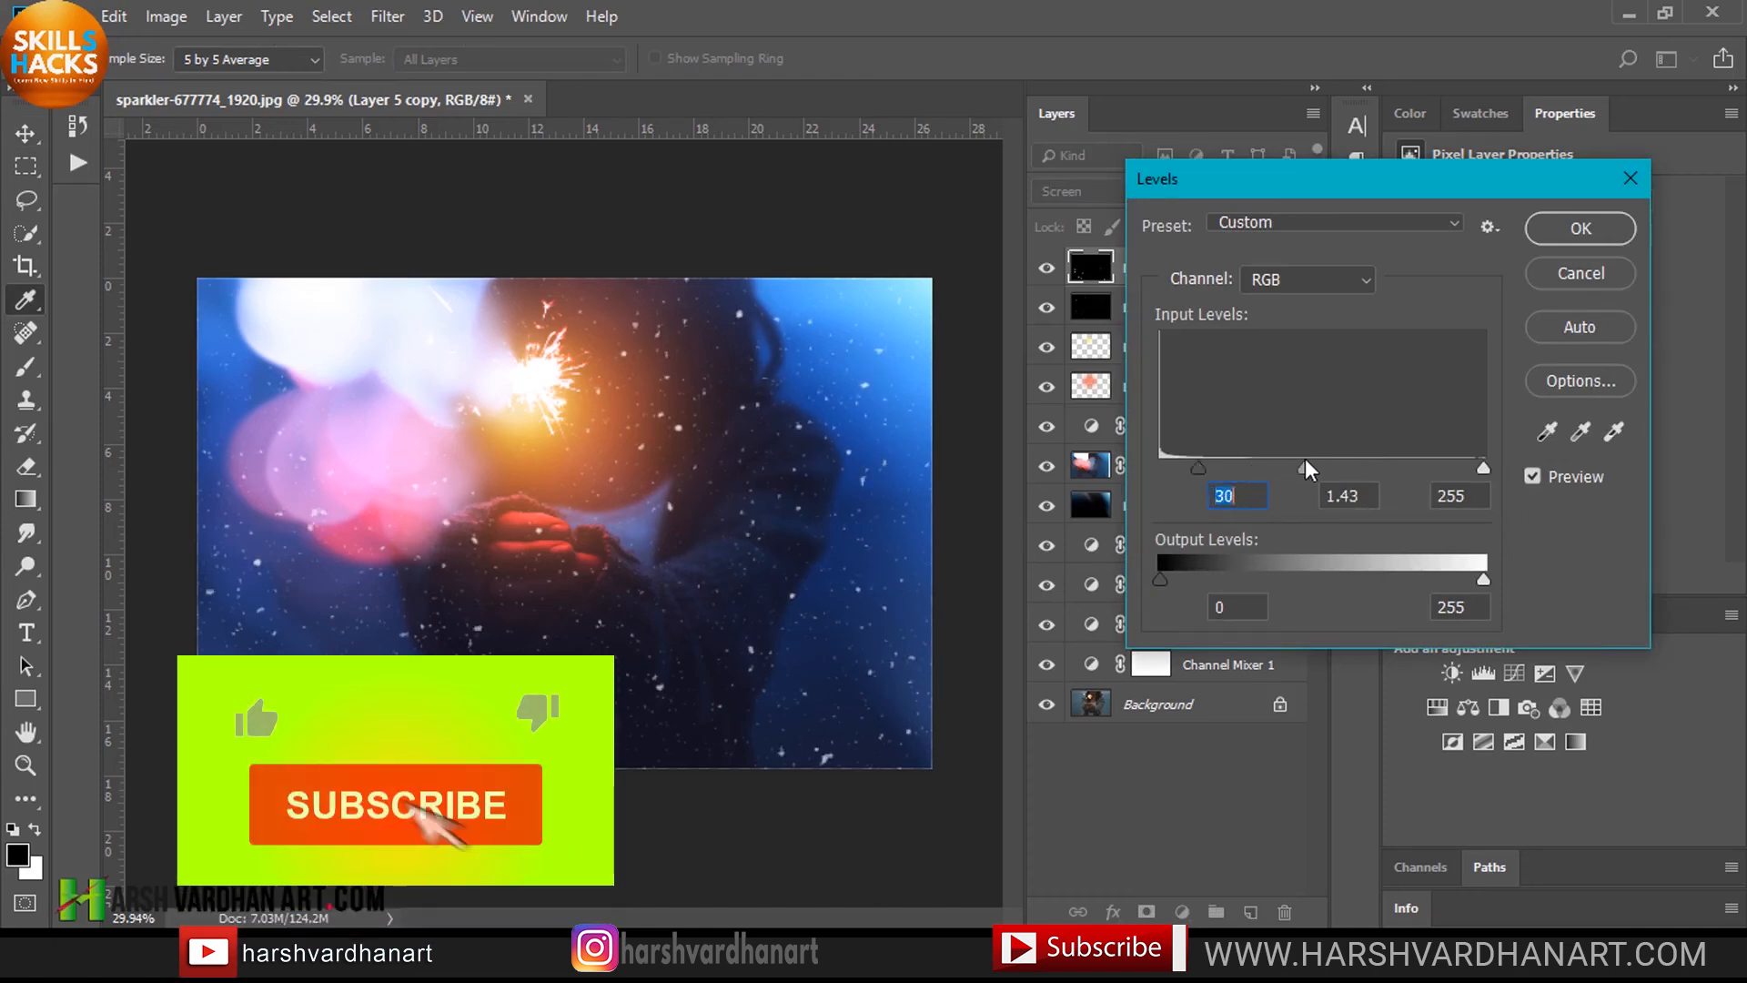
{"action": "left_click", "coordinate": [1564, 228]}
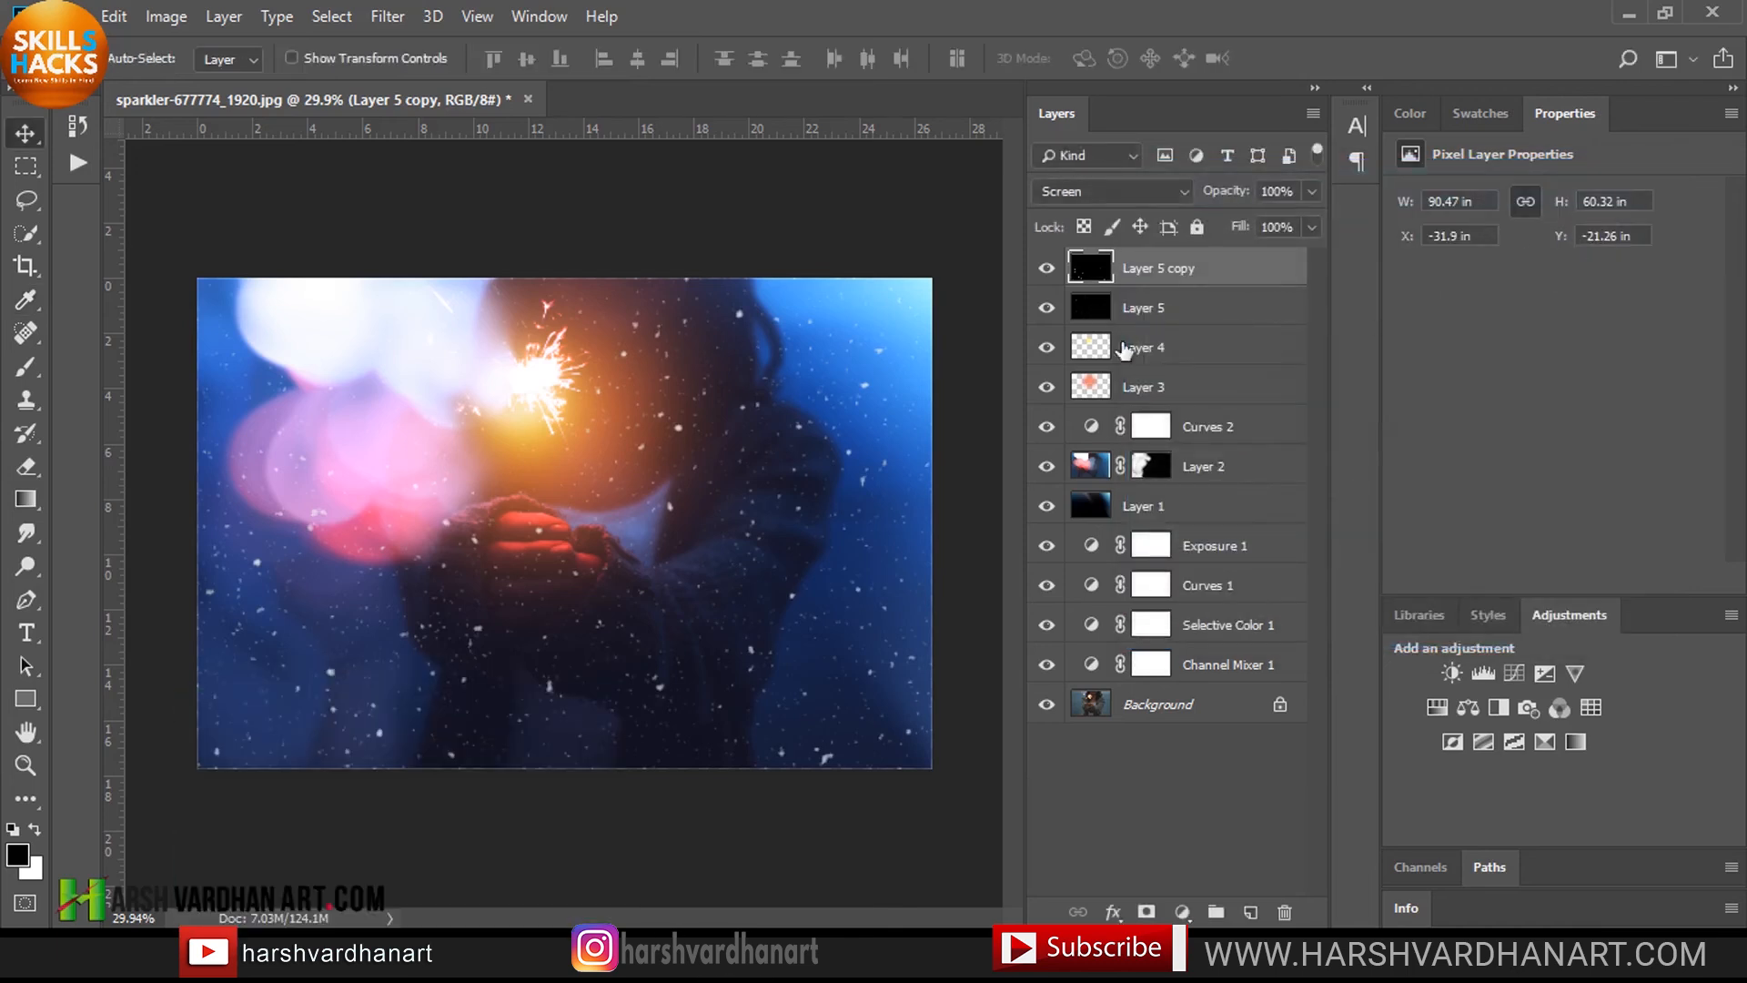
Step: Add a layer mask to Layer 5 copy and paint black at 50% opacity with a larger brush to thin specks toward the image's edges
{"action": "left_click", "coordinate": [1146, 910]}
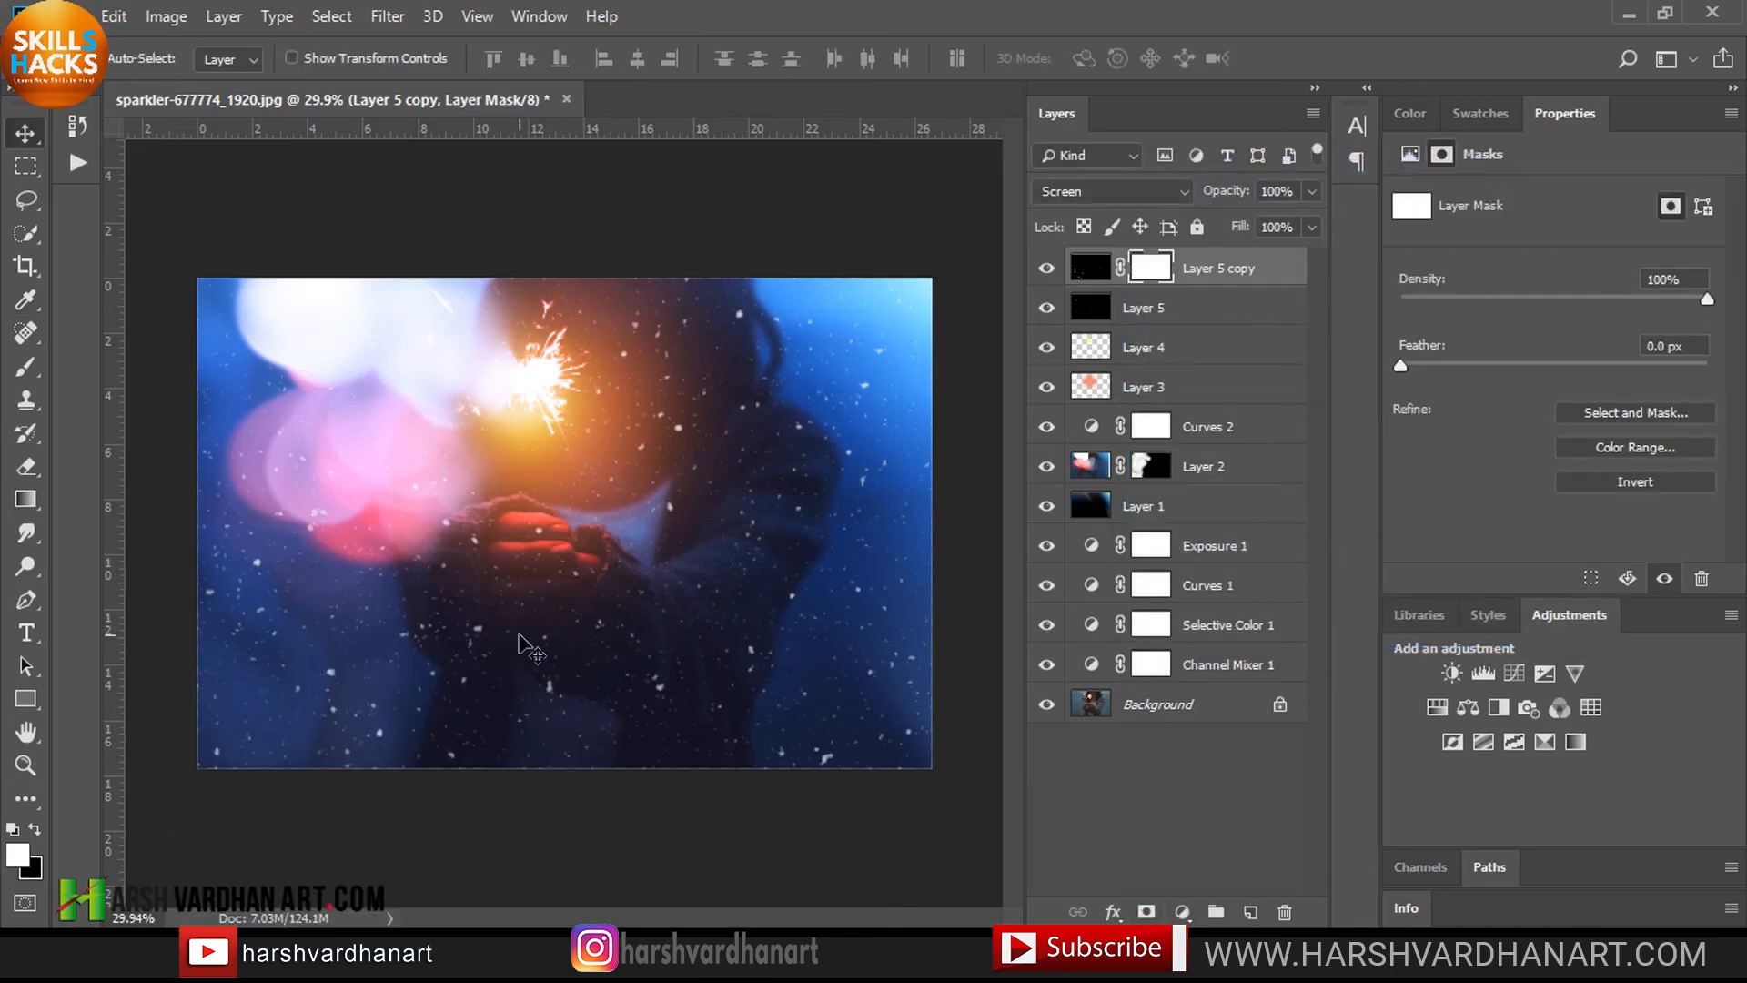
{"action": "key", "text": "b"}
{"action": "key", "text": "x"}
{"action": "left_click", "coordinate": [35, 830]}
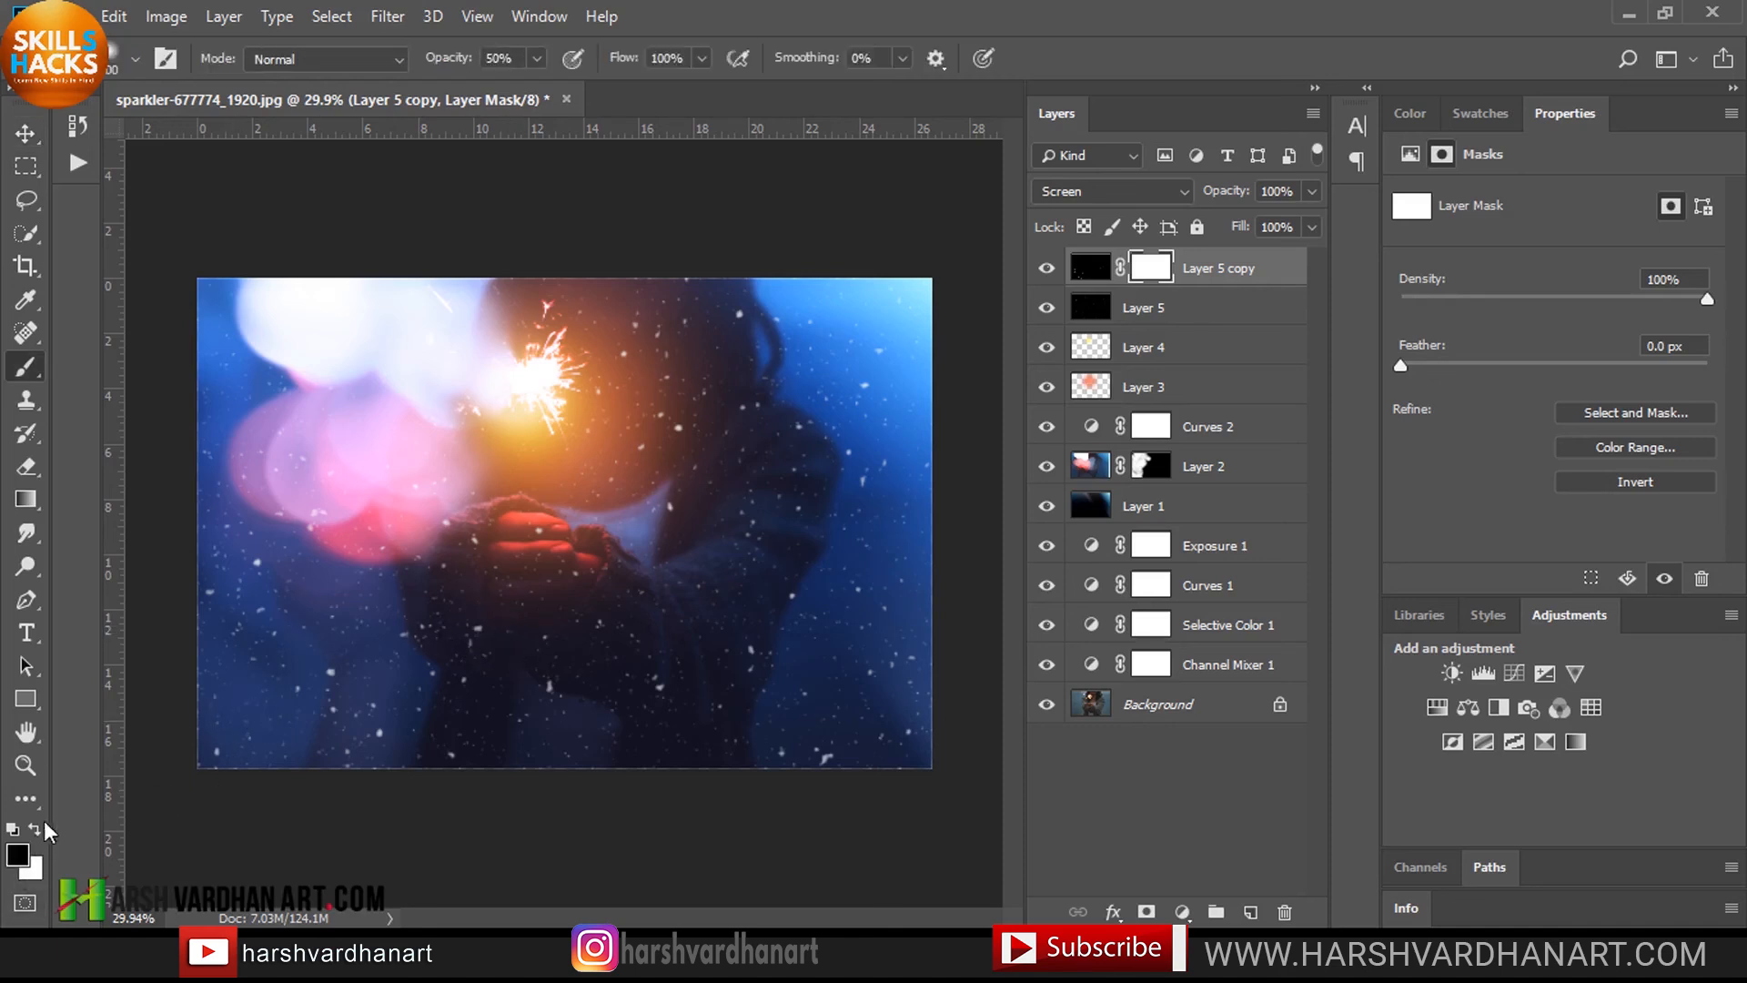
{"action": "mouse_move", "coordinate": [207, 583]}
{"action": "left_mouse_down"}
{"action": "mouse_move", "coordinate": [441, 762]}
{"action": "mouse_move", "coordinate": [375, 754]}
{"action": "left_mouse_up"}
{"action": "key", "text": "bracketright"}
{"action": "key", "text": "bracketright"}
{"action": "key", "text": "bracketright"}
{"action": "key", "text": "bracketright"}
{"action": "mouse_move", "coordinate": [252, 655]}
{"action": "left_mouse_down"}
{"action": "mouse_move", "coordinate": [588, 783]}
{"action": "mouse_move", "coordinate": [872, 766]}
{"action": "mouse_move", "coordinate": [906, 703]}
{"action": "mouse_move", "coordinate": [526, 784]}
{"action": "mouse_move", "coordinate": [893, 594]}
{"action": "mouse_move", "coordinate": [918, 371]}
{"action": "mouse_move", "coordinate": [923, 531]}
{"action": "left_mouse_up"}
{"action": "mouse_move", "coordinate": [318, 346]}
{"action": "left_mouse_down"}
{"action": "mouse_move", "coordinate": [260, 566]}
{"action": "mouse_move", "coordinate": [643, 827]}
{"action": "mouse_move", "coordinate": [498, 784]}
{"action": "mouse_move", "coordinate": [920, 754]}
{"action": "left_mouse_up"}
Step: Add a layer mask to Layer 5 and paint black over its small specks, including the image's lower left area
{"action": "left_click", "coordinate": [1158, 320]}
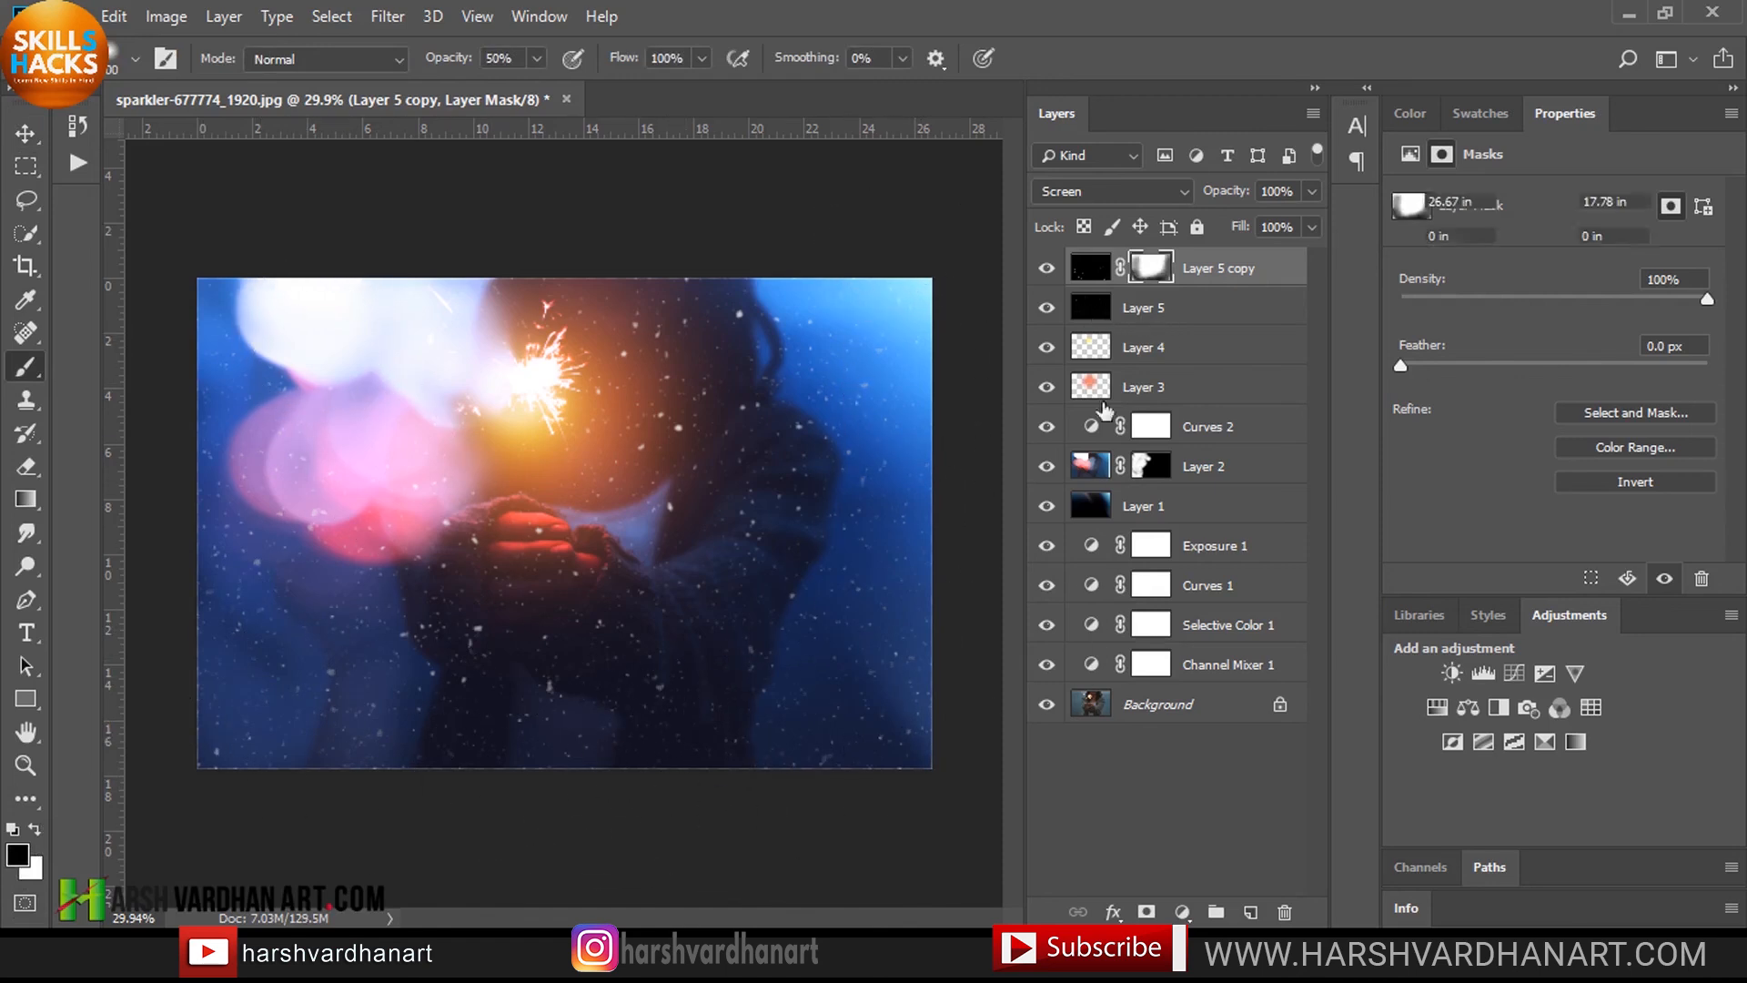
{"action": "left_click", "coordinate": [1147, 912]}
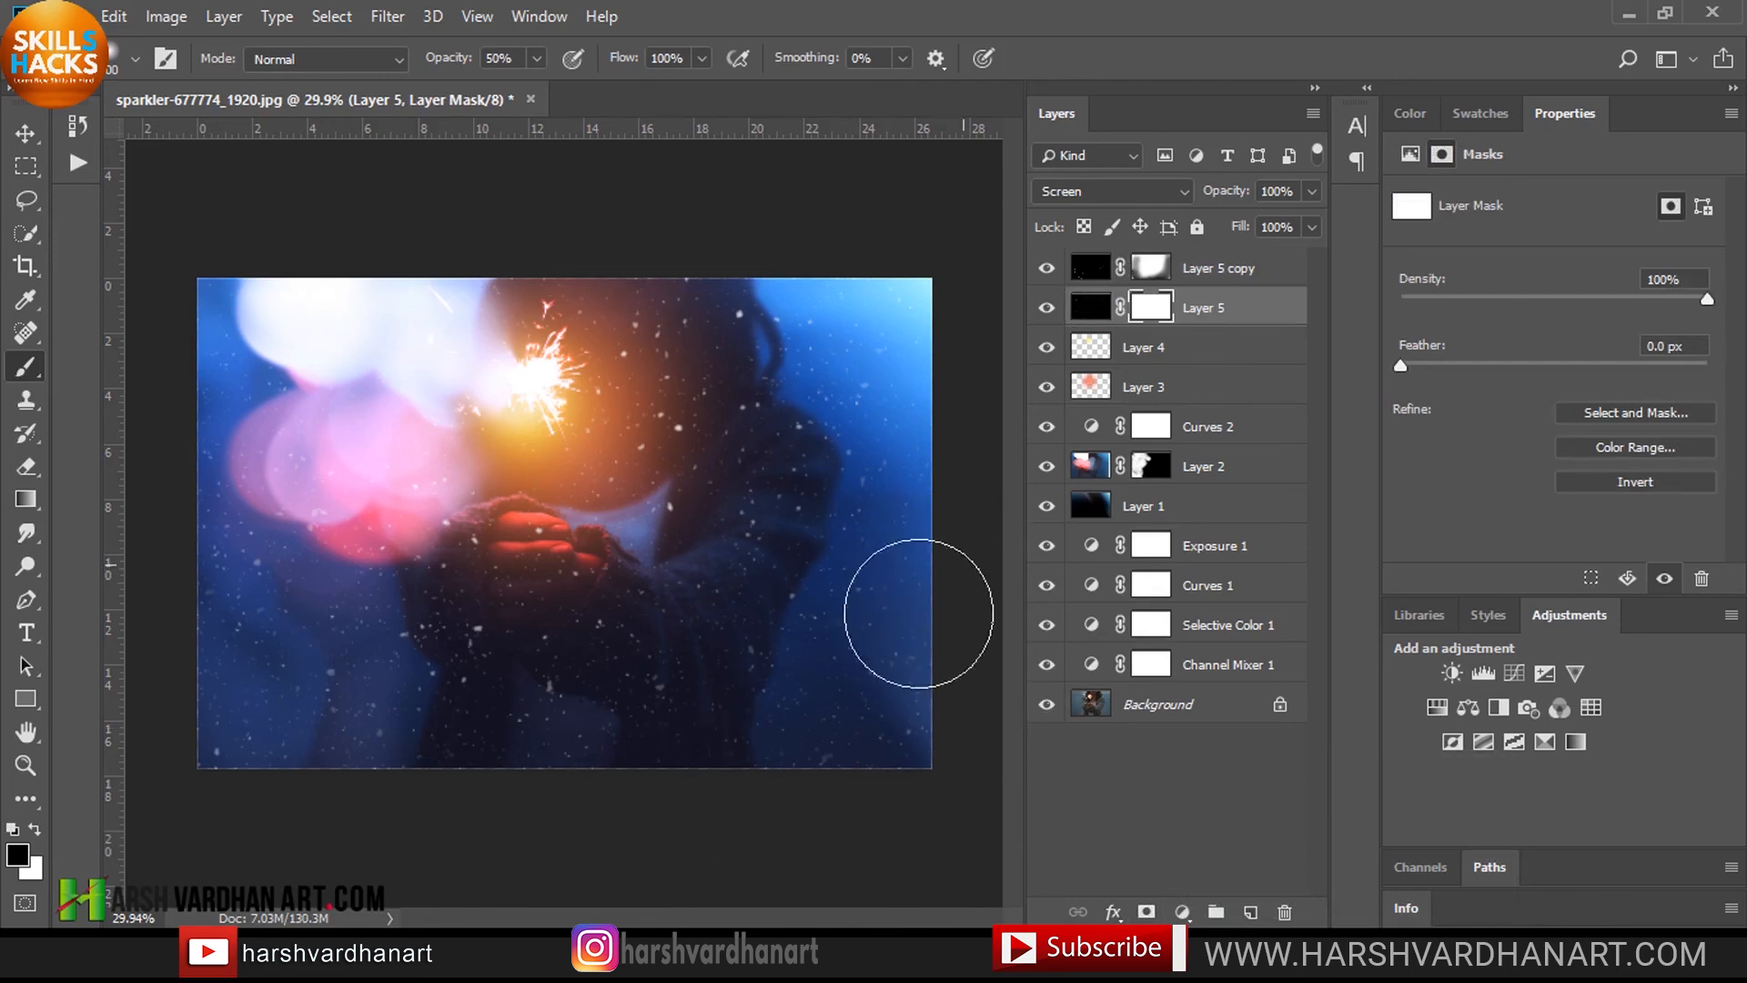
{"action": "left_click_drag", "start_coordinate": [310, 634], "coordinate": [362, 742]}
{"action": "left_click", "coordinate": [310, 710]}
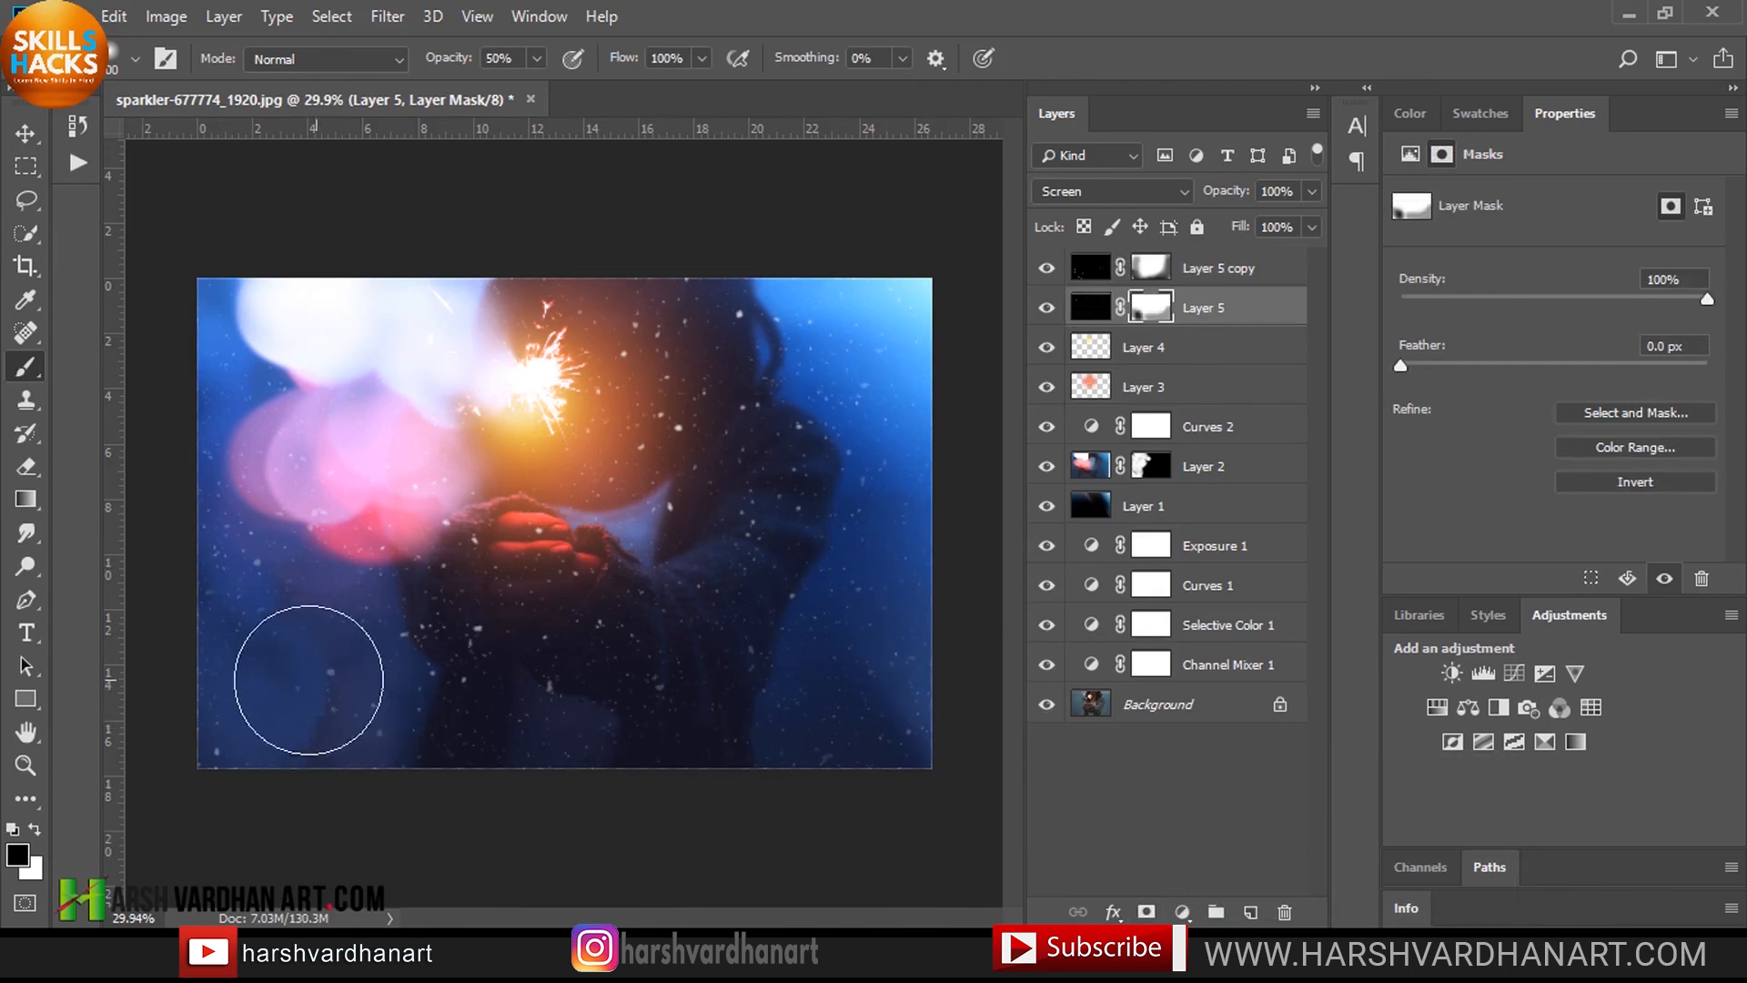
{"action": "left_click", "coordinate": [269, 698]}
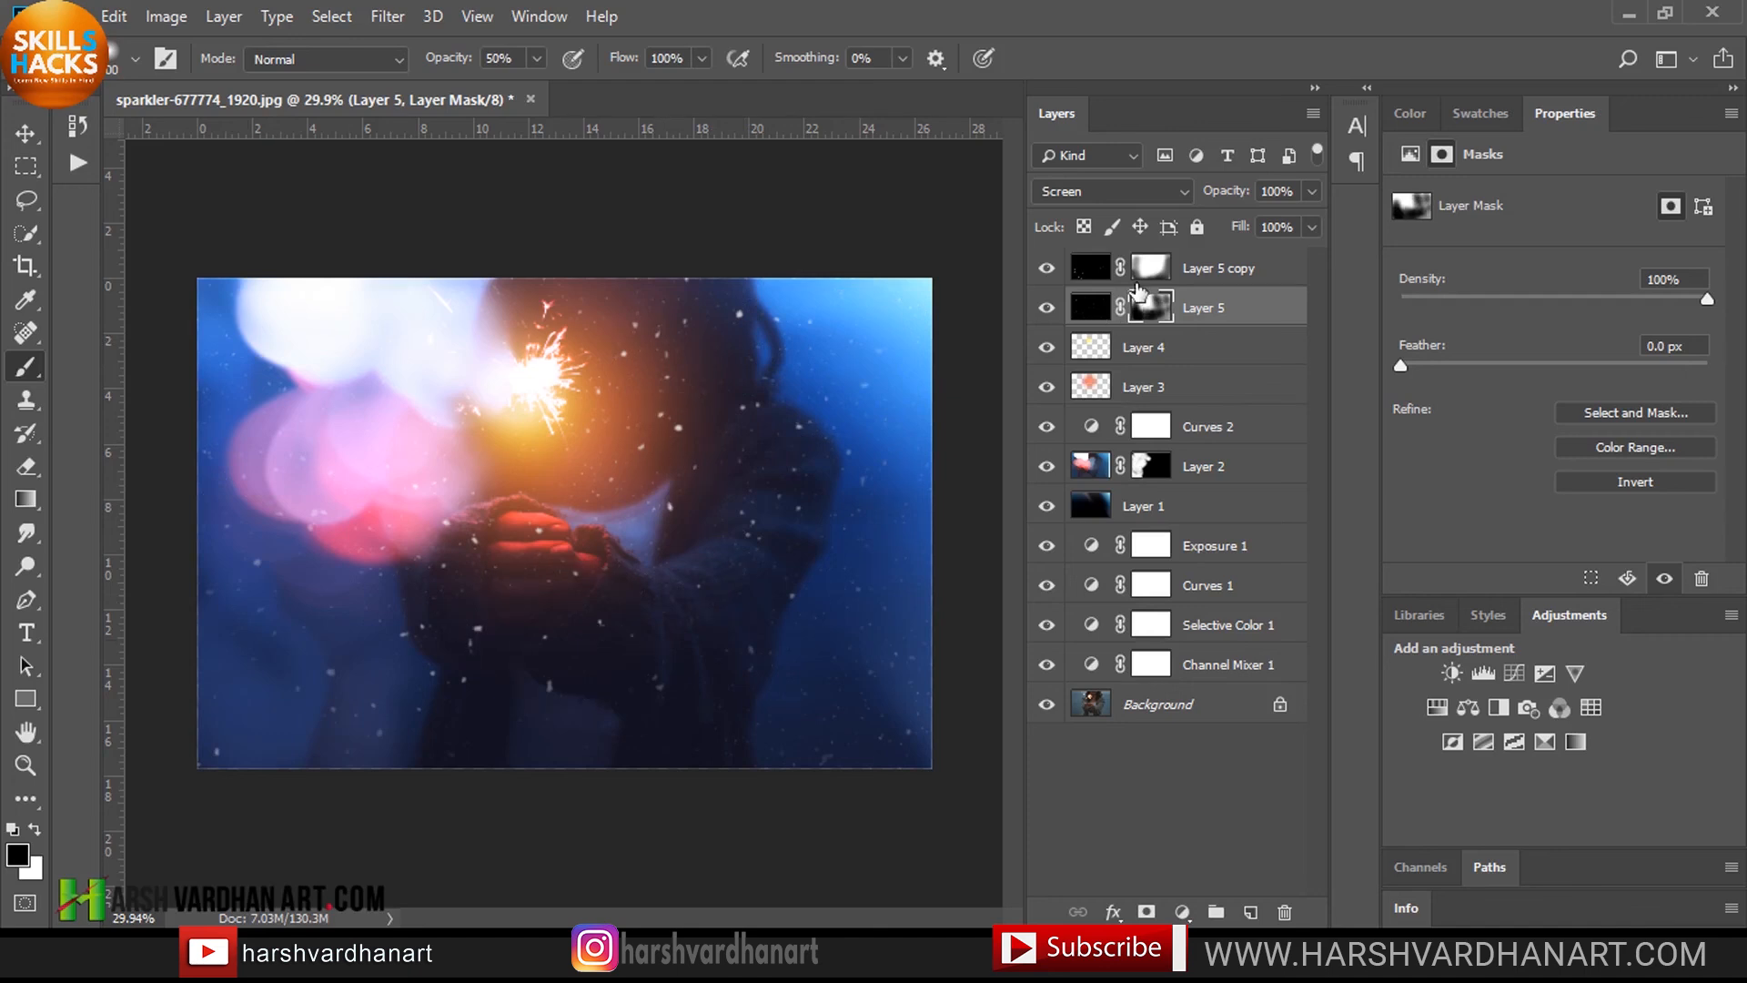
Step: Paint black at 50% opacity on the Layer 5 copy and Layer 5 masks over leftover specks in the lower part of the image
{"action": "left_click", "coordinate": [1143, 275]}
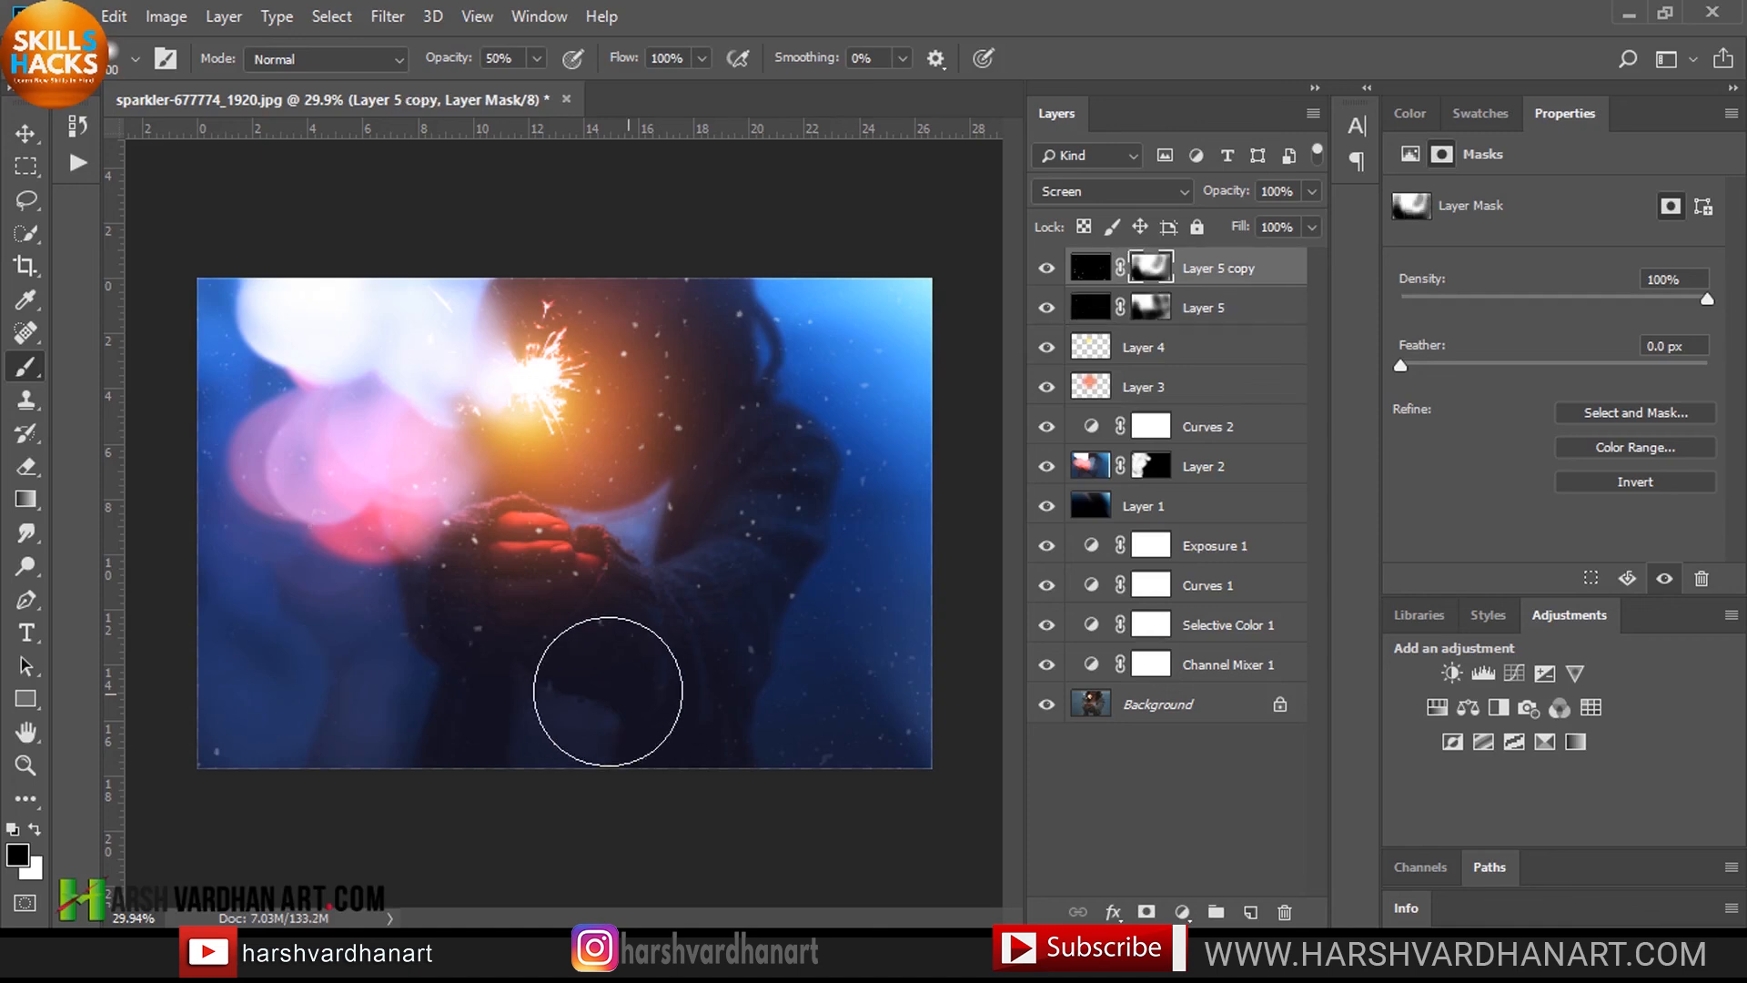
{"action": "left_click", "coordinate": [608, 691]}
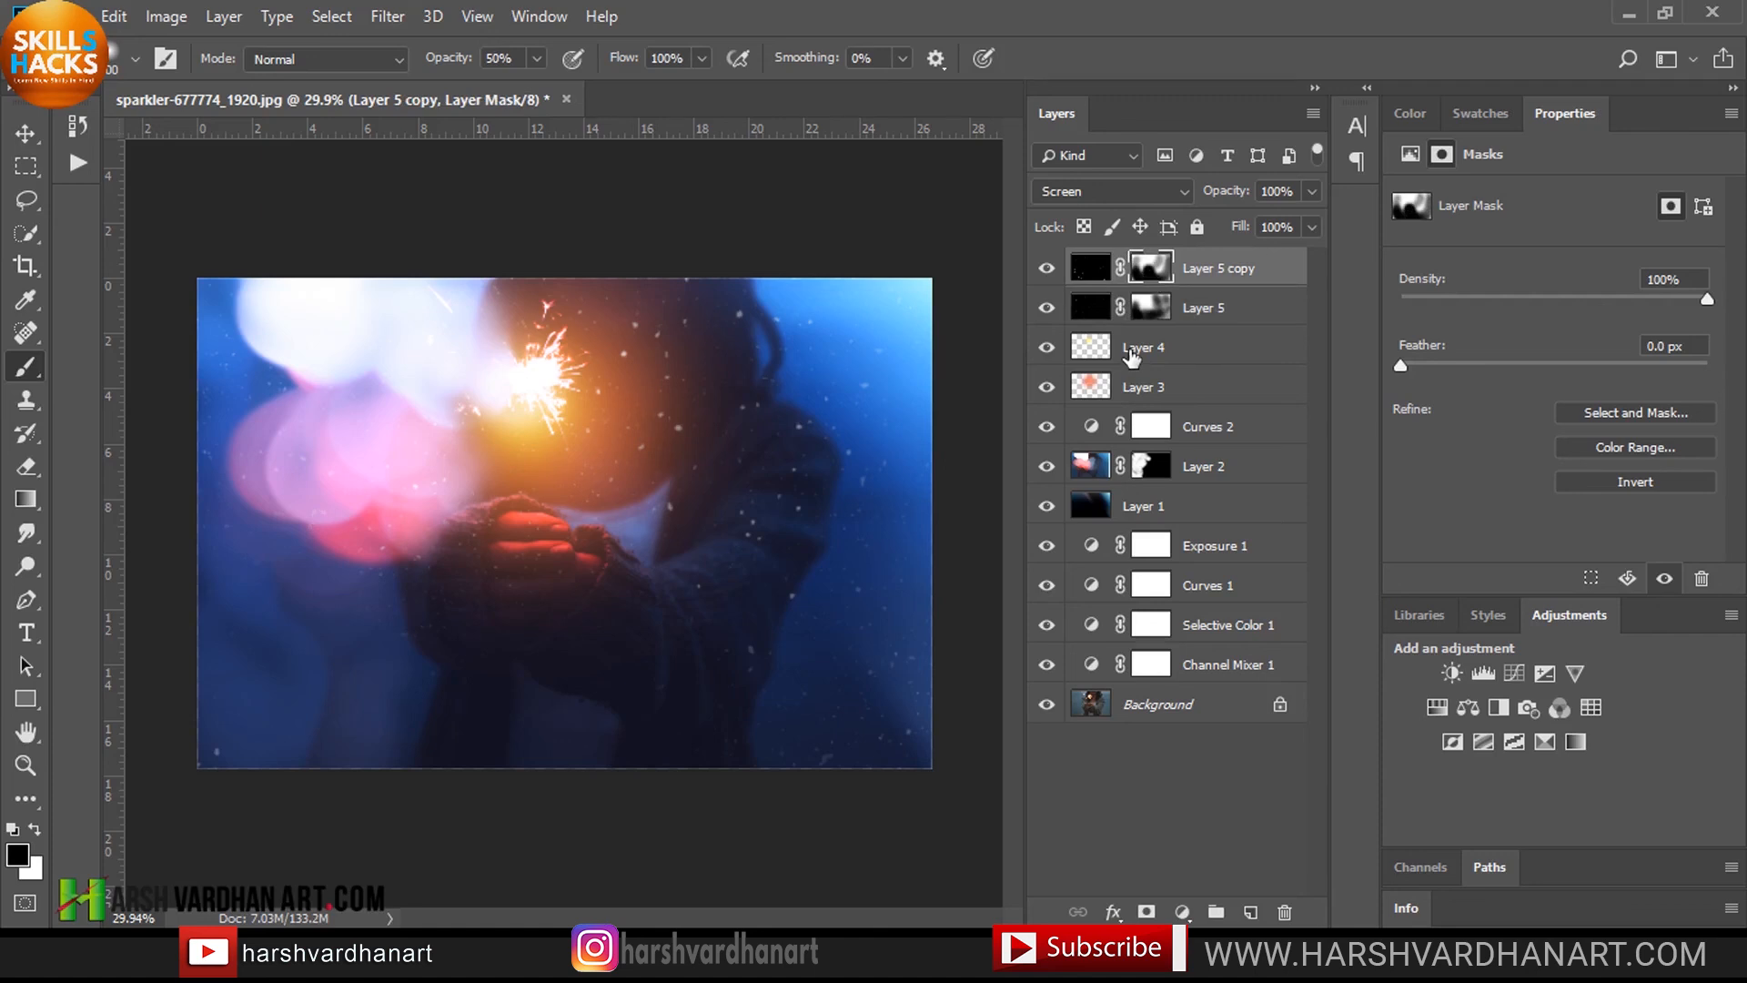
{"action": "left_click", "coordinate": [1150, 308]}
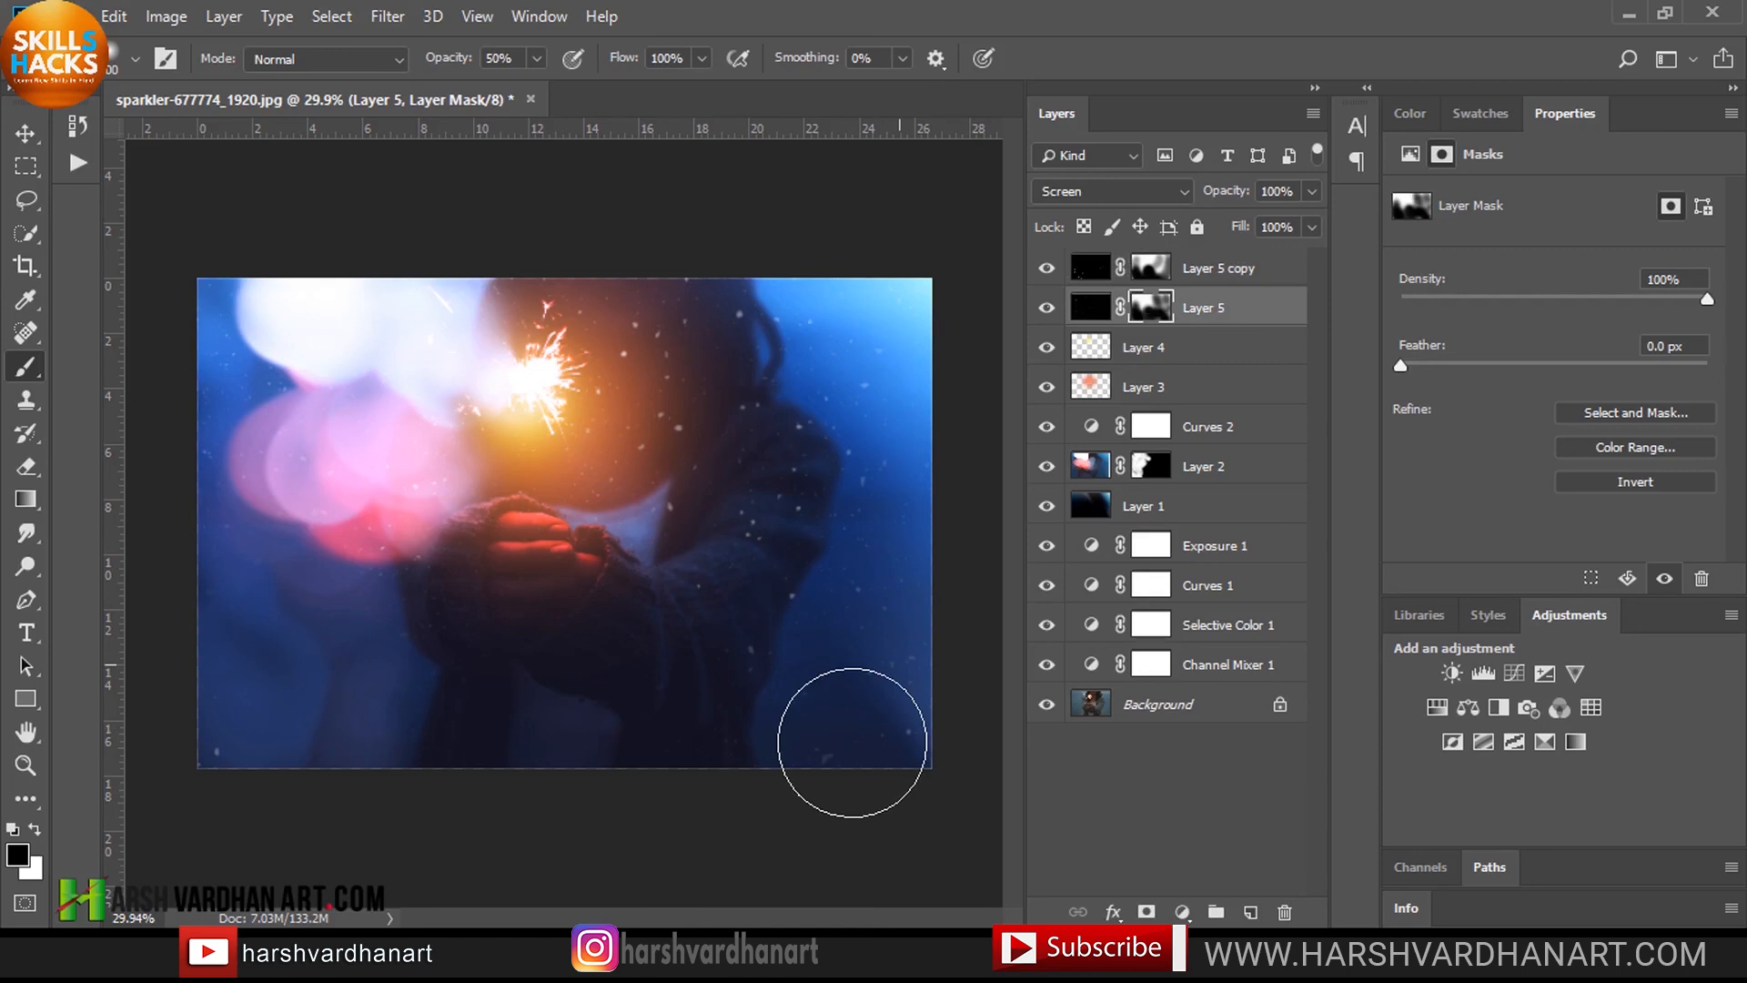
Step: Raise the brush opacity to 100% and paint black on both speck layer masks to clear specks from the lower body and blue background
{"action": "key", "text": "0"}
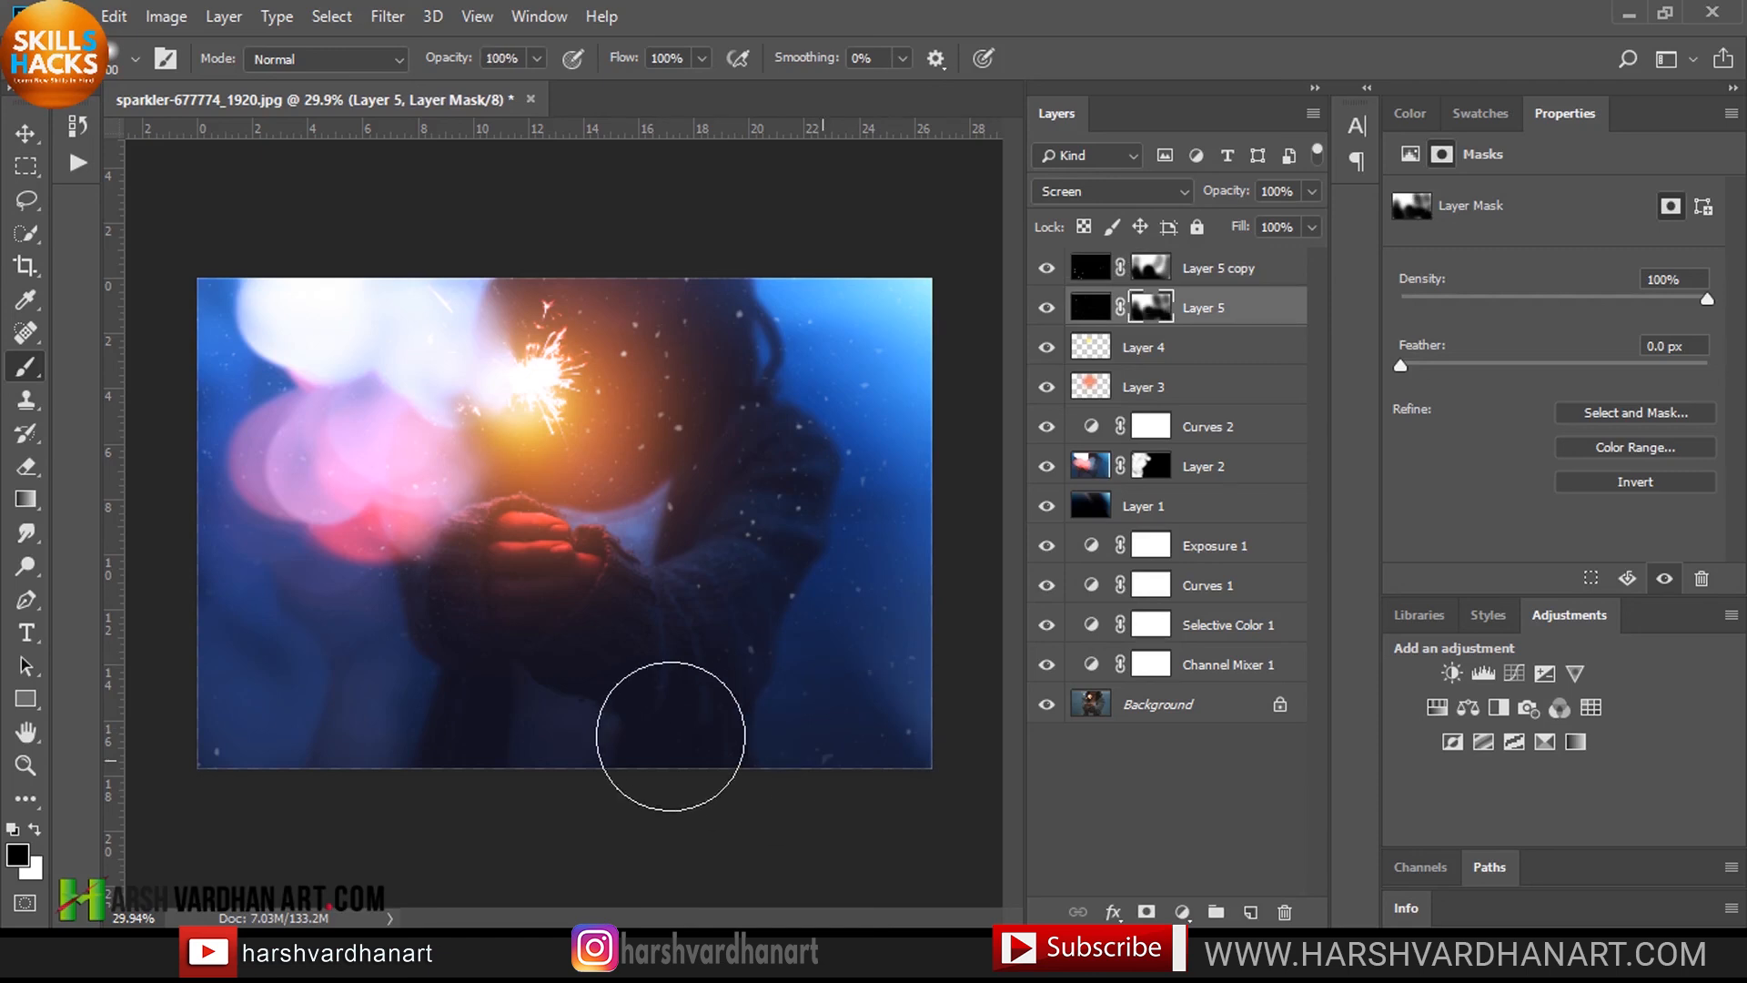
{"action": "key", "text": "alt+bracketright"}
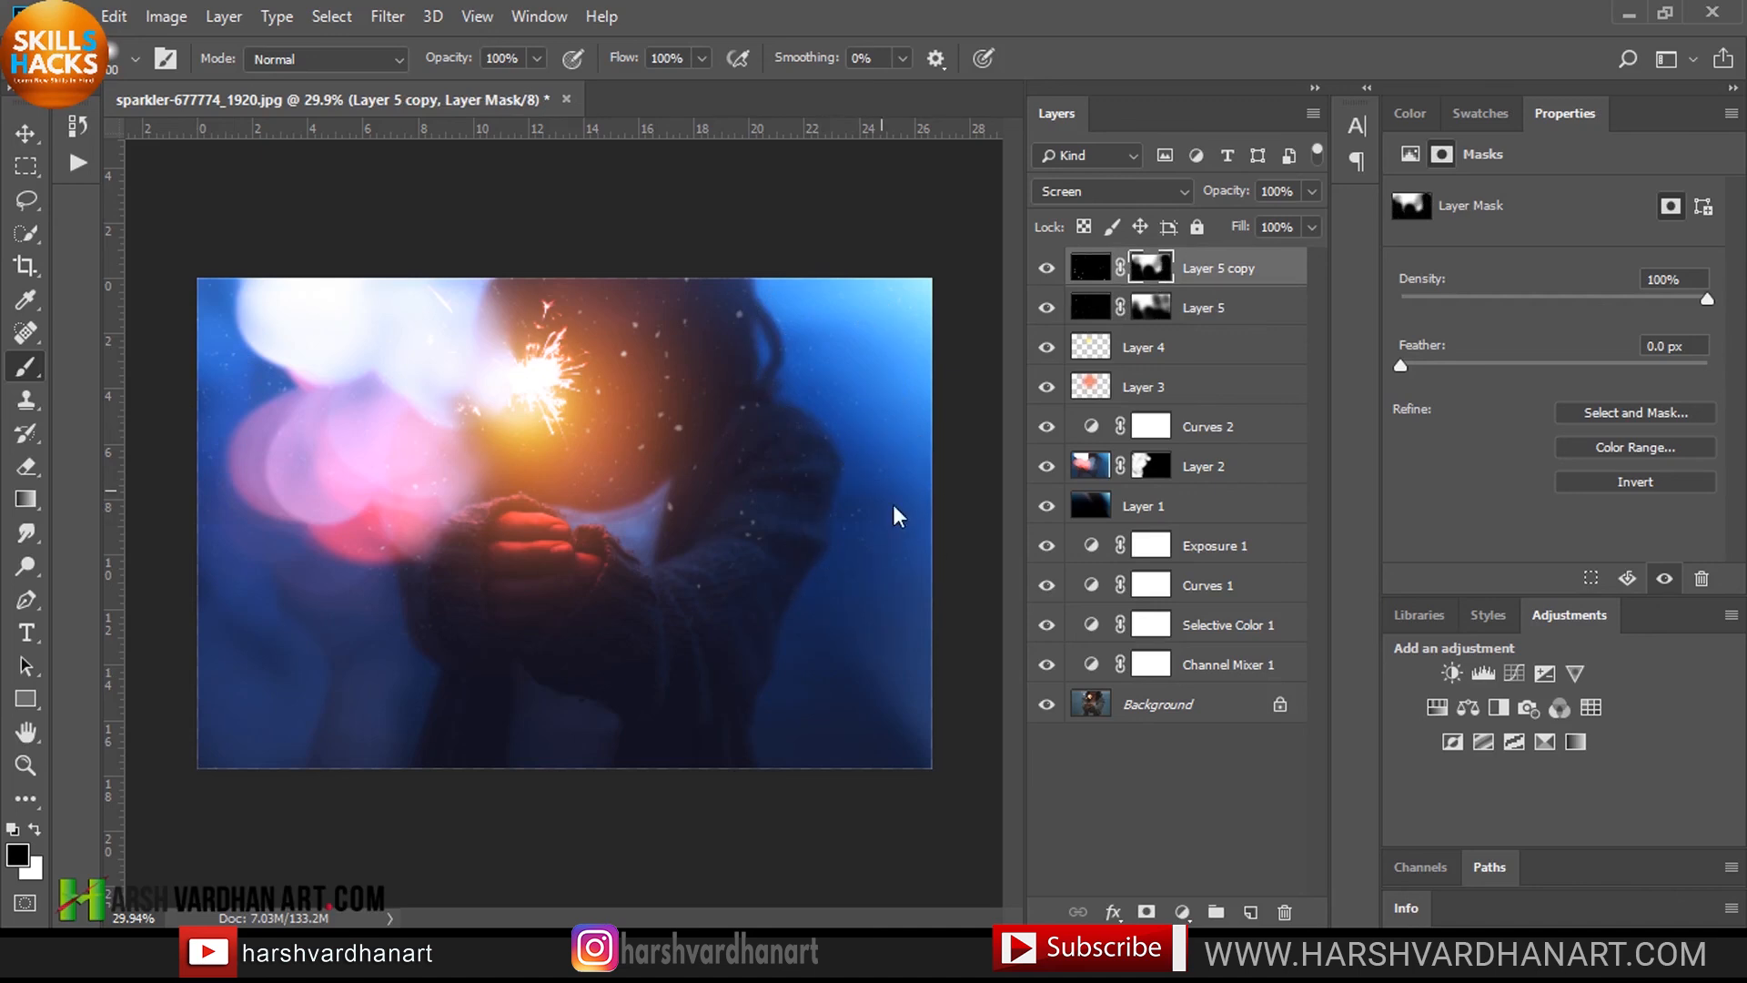
{"action": "left_click", "coordinate": [1149, 307]}
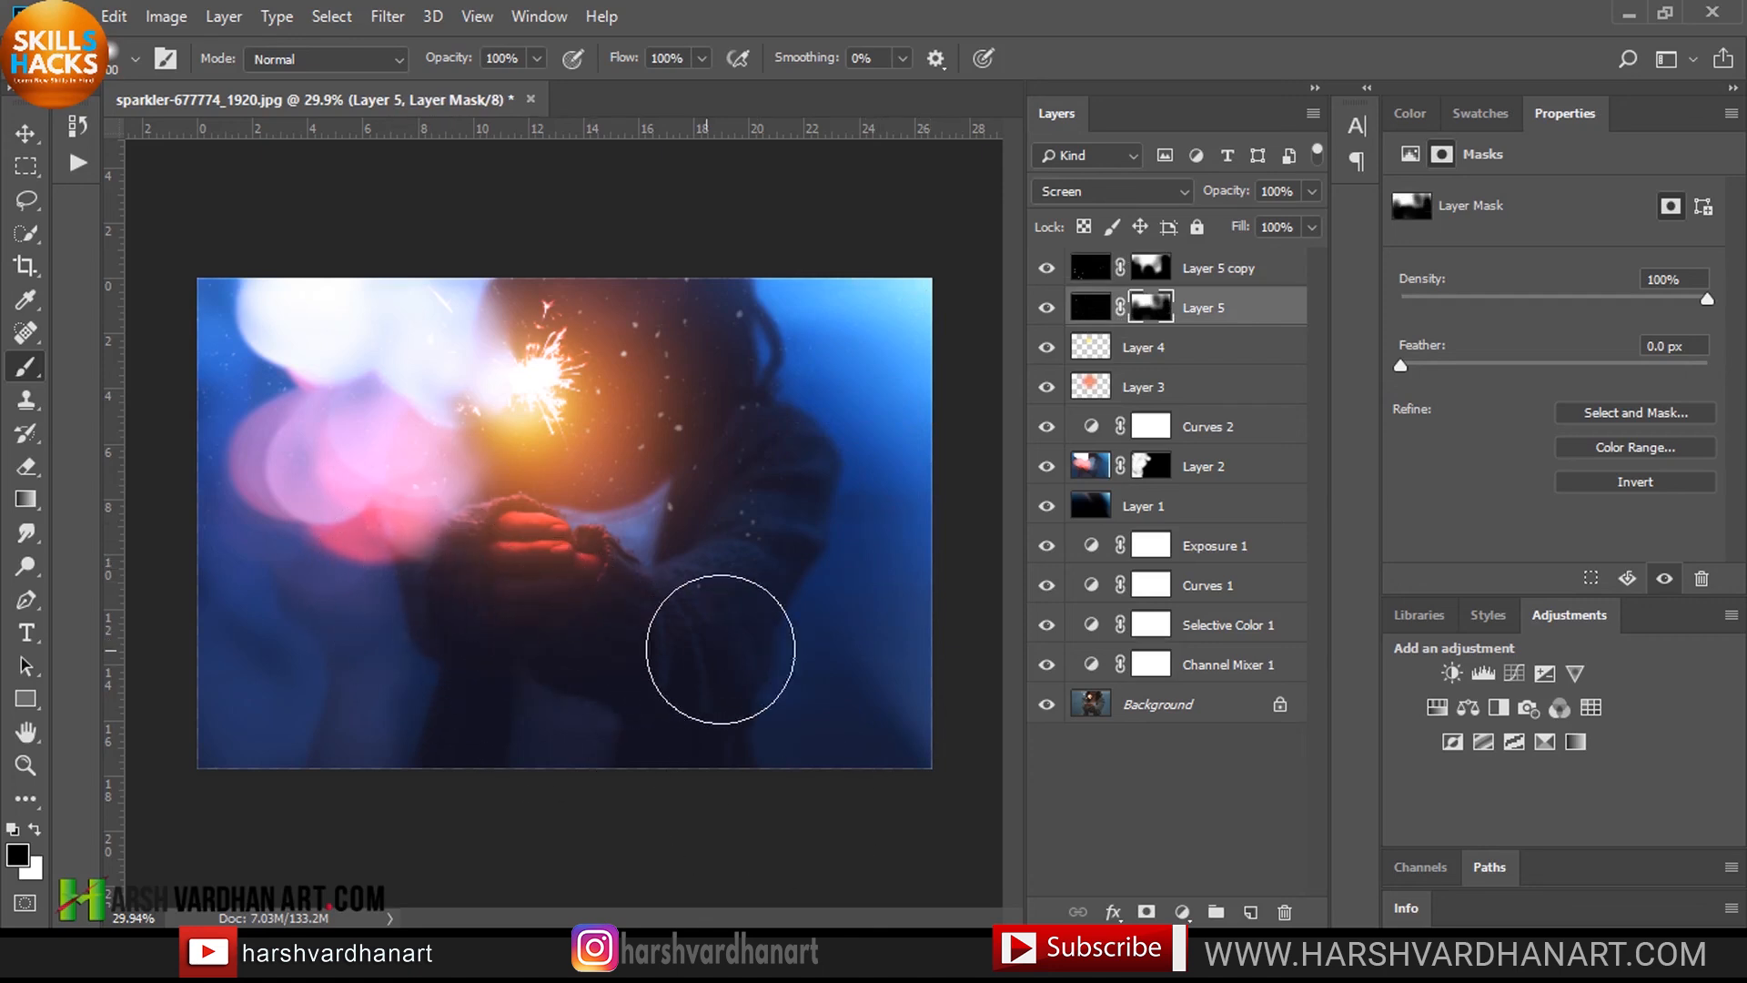
{"action": "left_click", "coordinate": [1151, 267]}
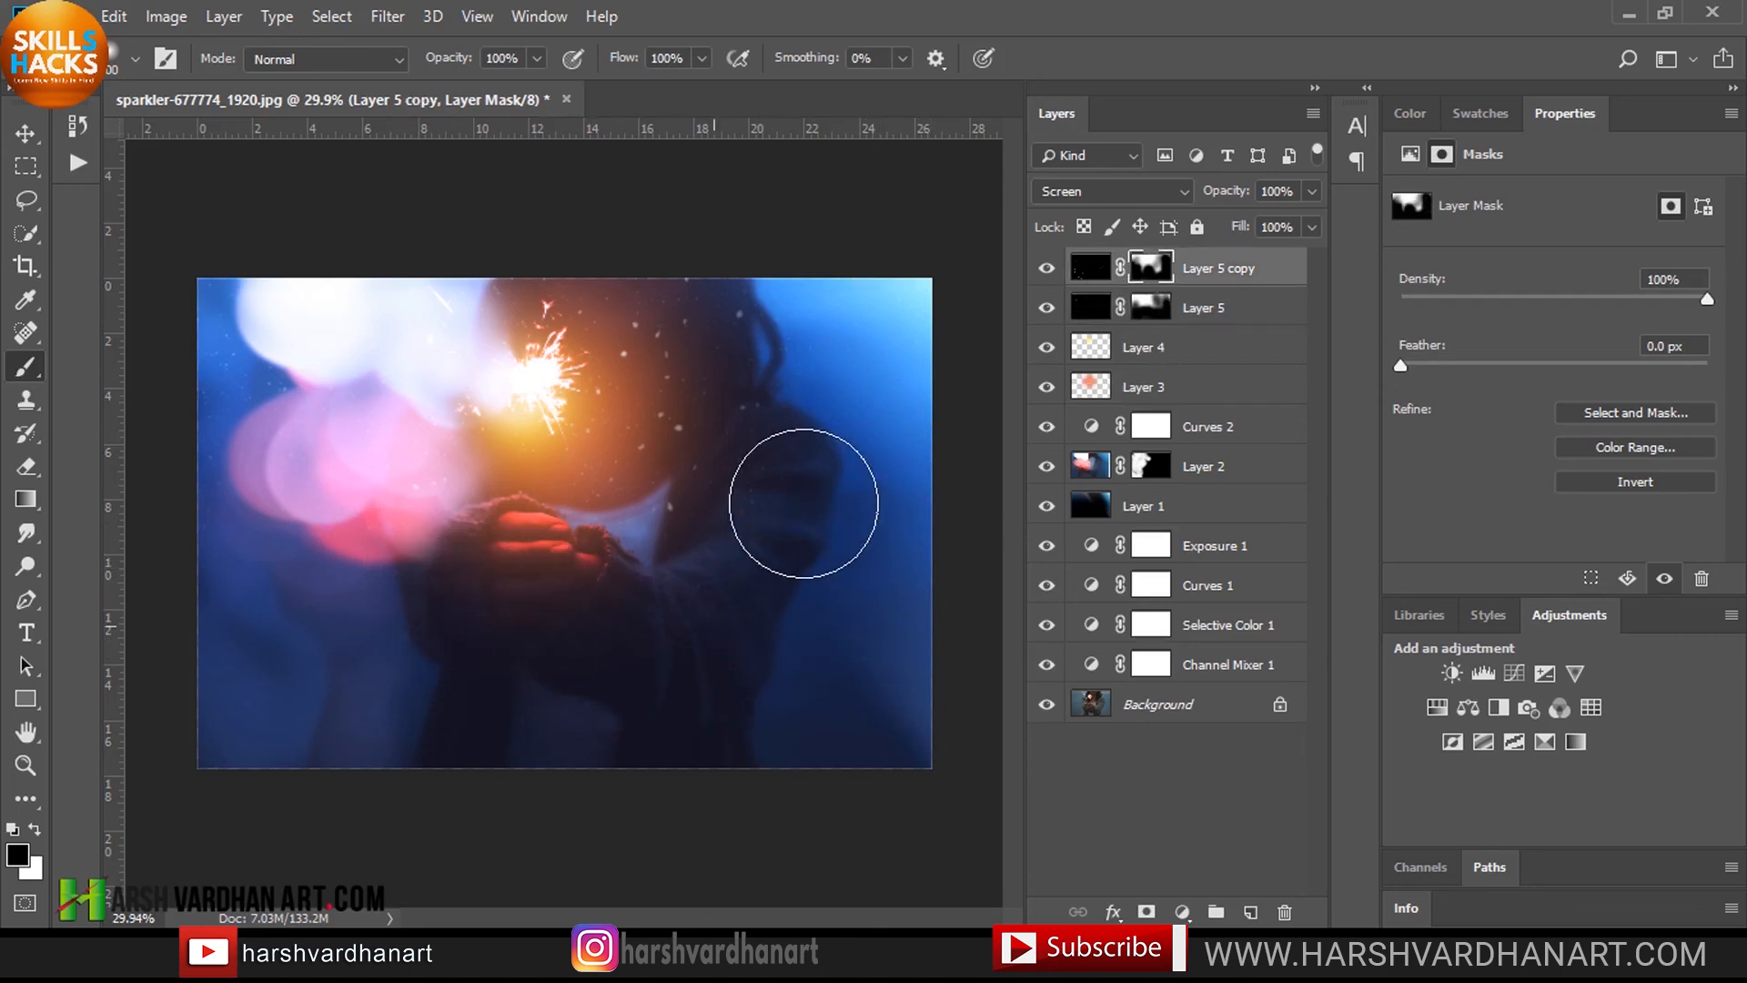
Step: Group Layer 5 copy and Layer 5 together
{"action": "left_click", "coordinate": [1095, 314], "text": "shift"}
{"action": "left_click_drag", "start_coordinate": [1095, 314], "coordinate": [1098, 319]}
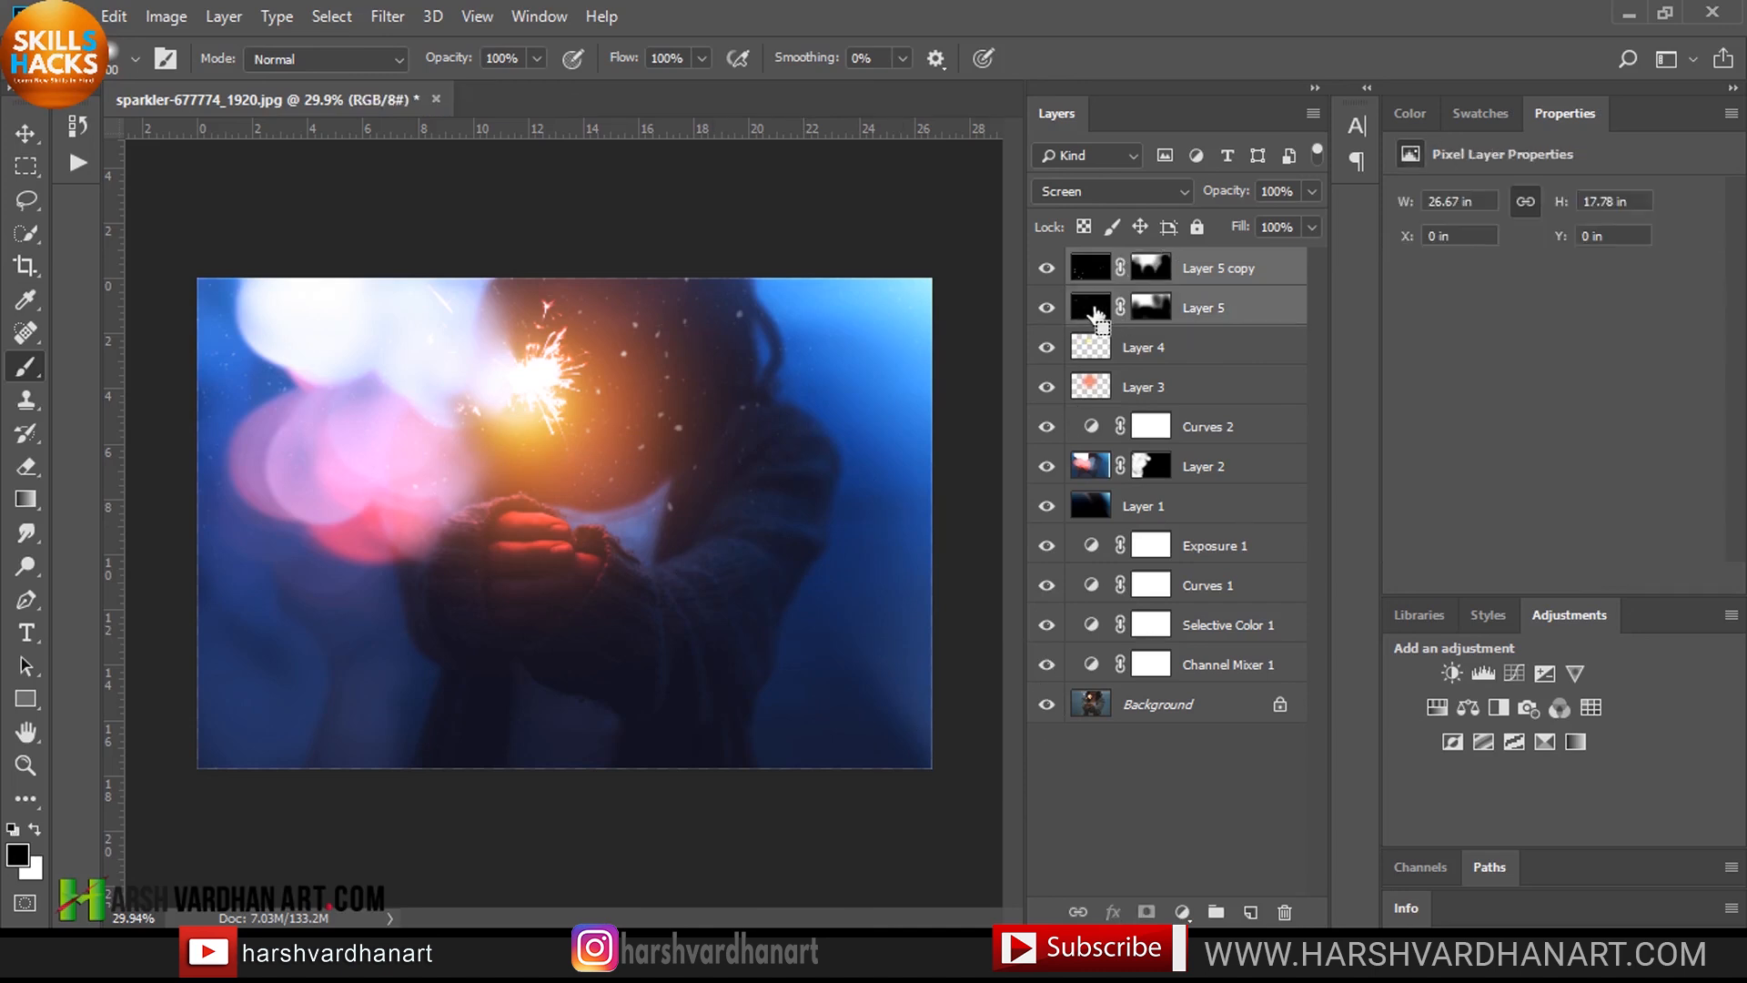
{"action": "key", "text": "ctrl+g"}
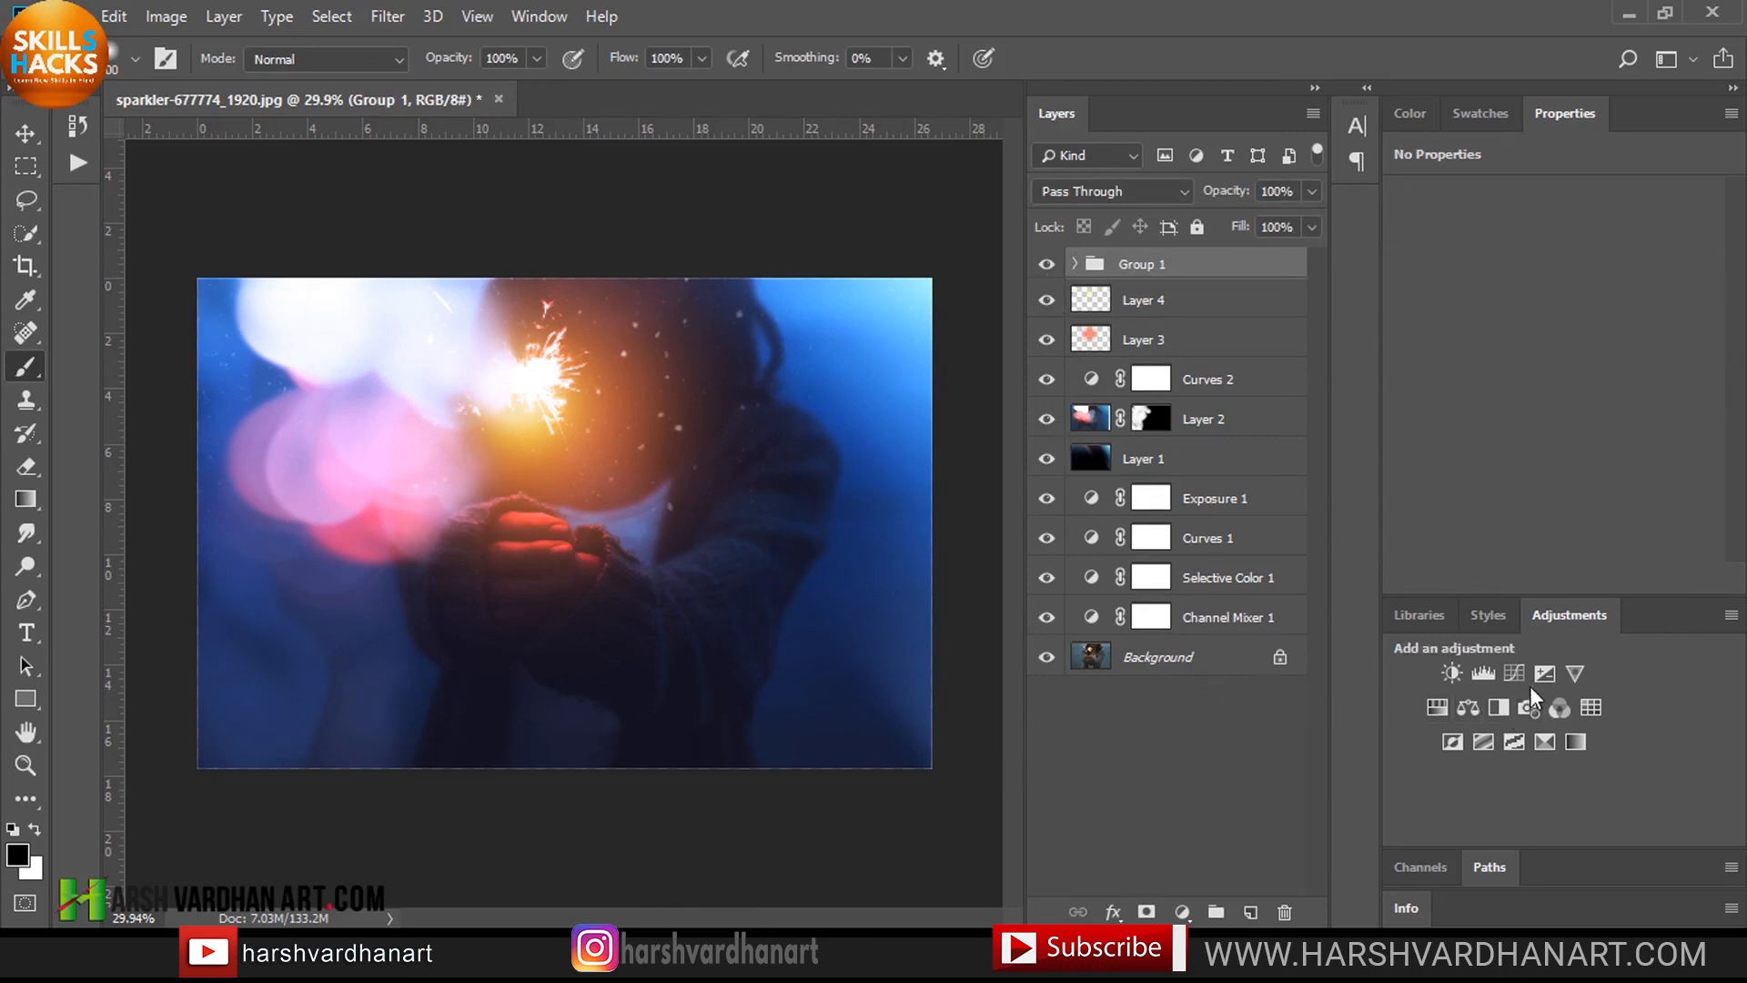
Step: Add a Vibrance adjustment with vibrance +31 and saturation -2, and a Brightness/Contrast adjustment layer with fine-tuned contrast and brightness
{"action": "left_click", "coordinate": [1575, 674]}
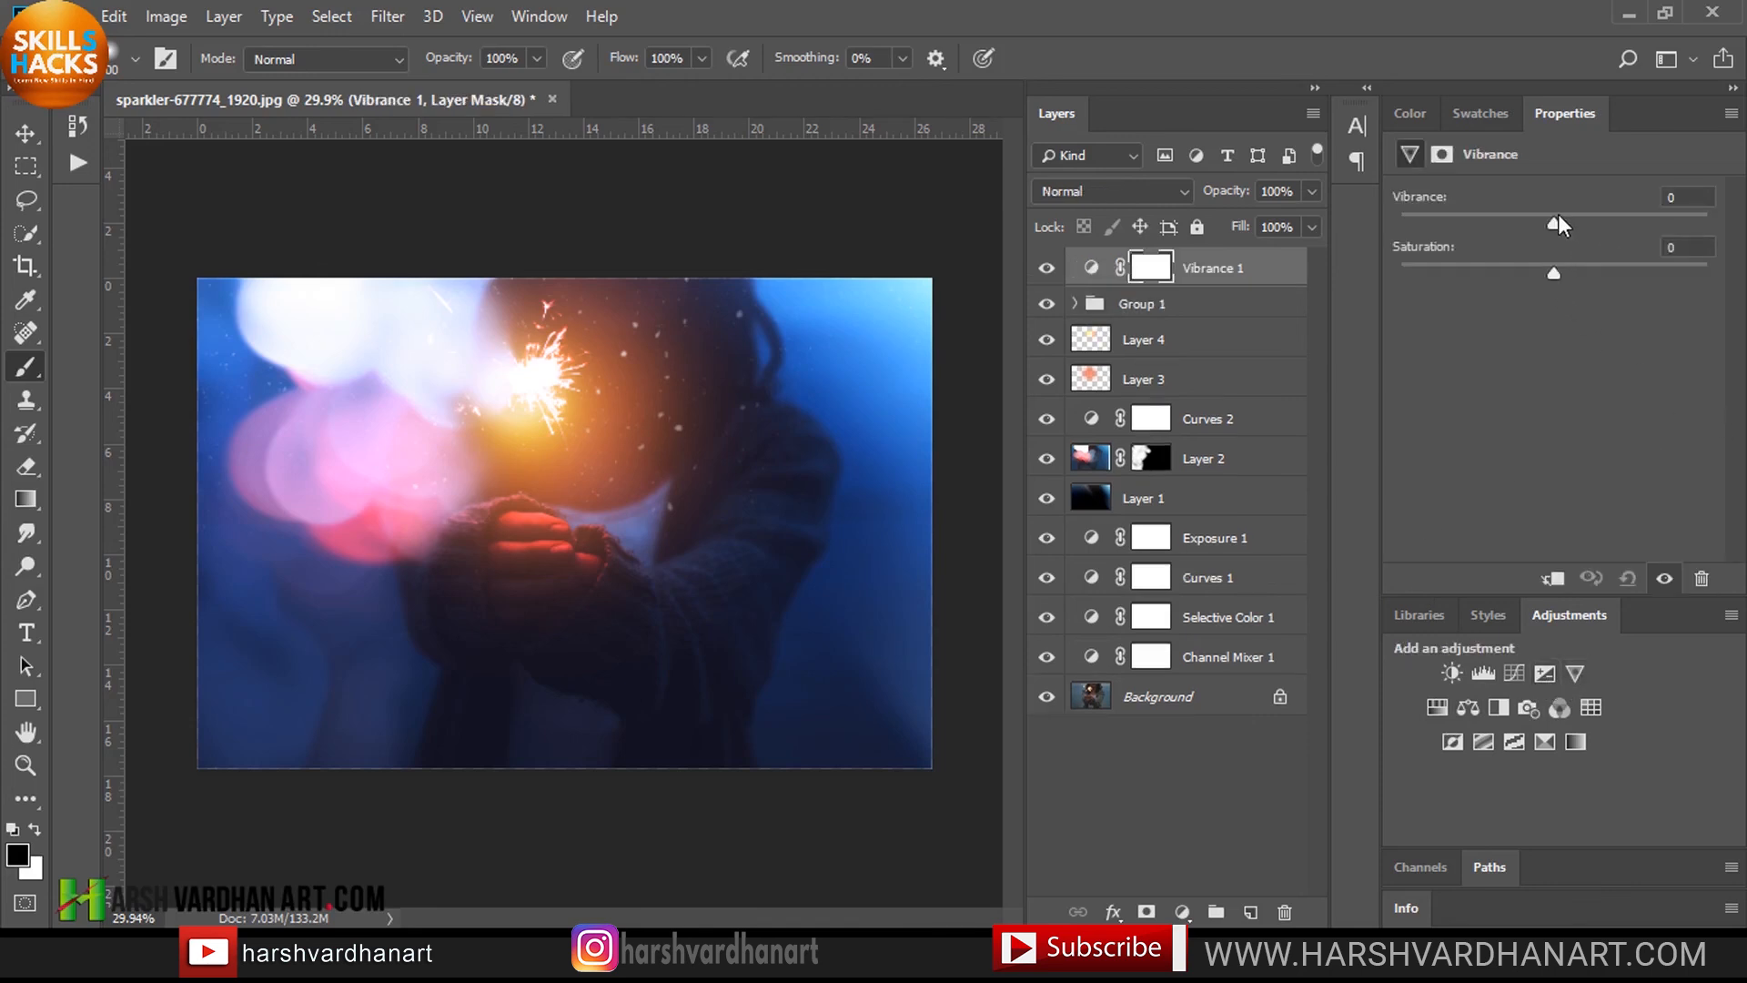
{"action": "left_click_drag", "start_coordinate": [1554, 222], "coordinate": [1551, 273]}
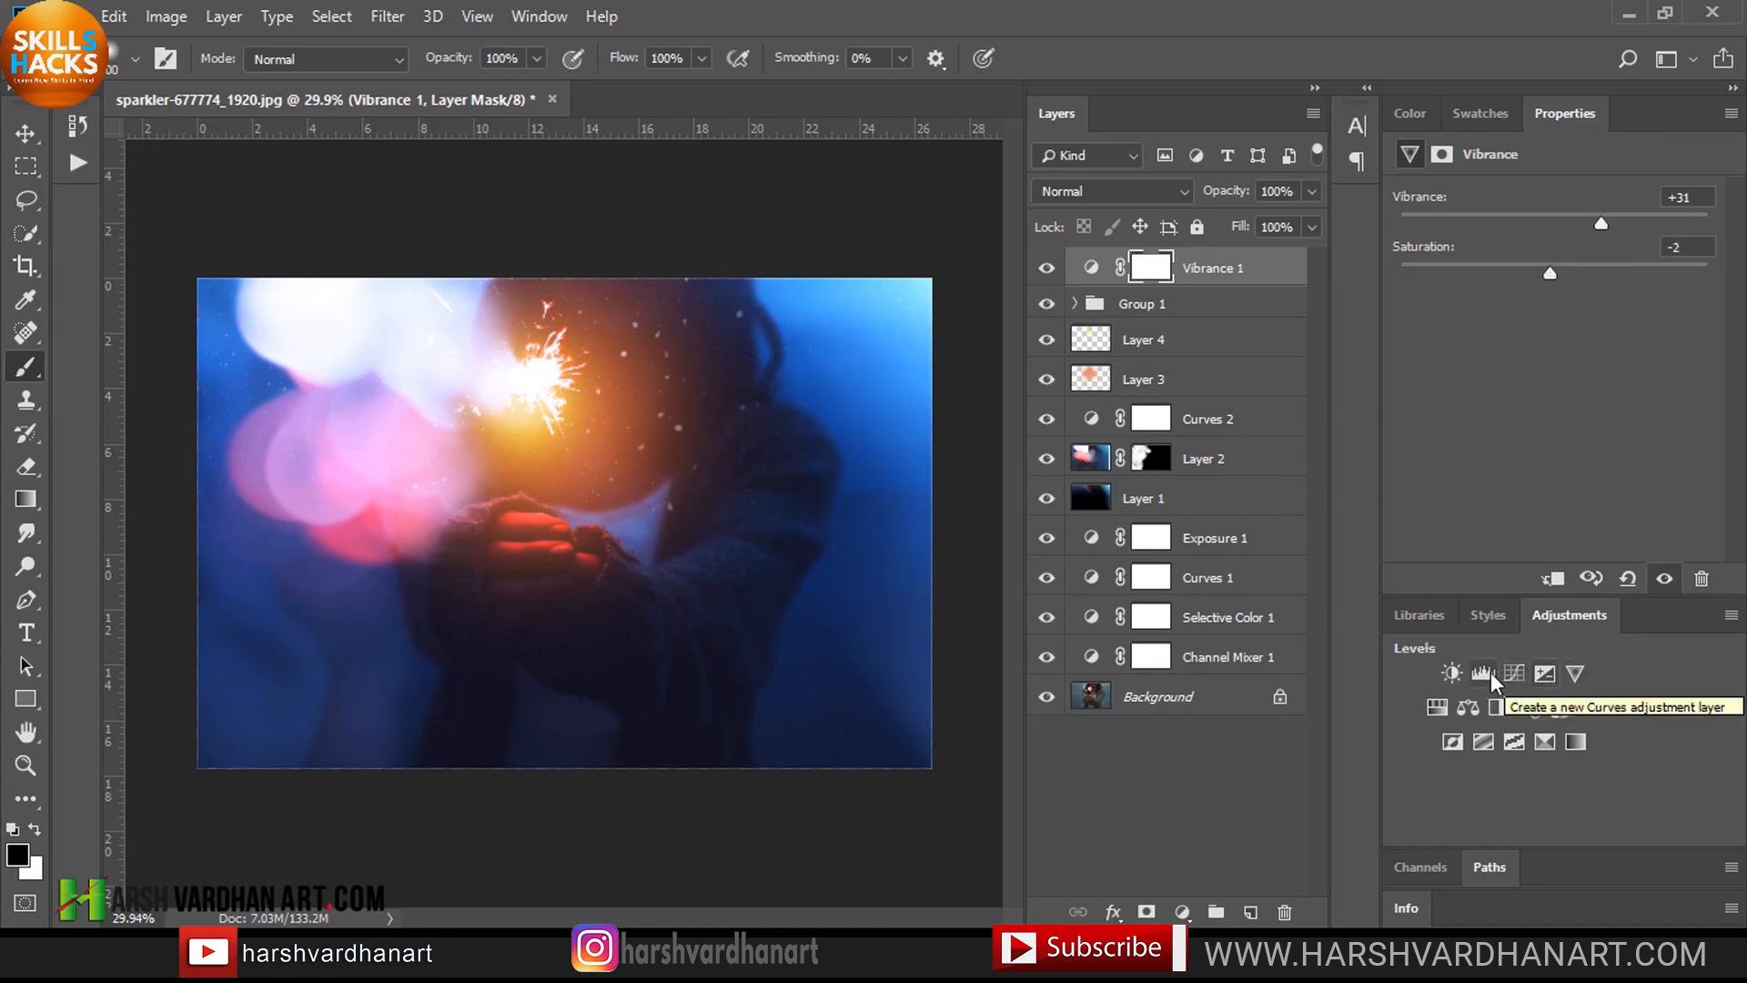
{"action": "left_click", "coordinate": [1453, 673]}
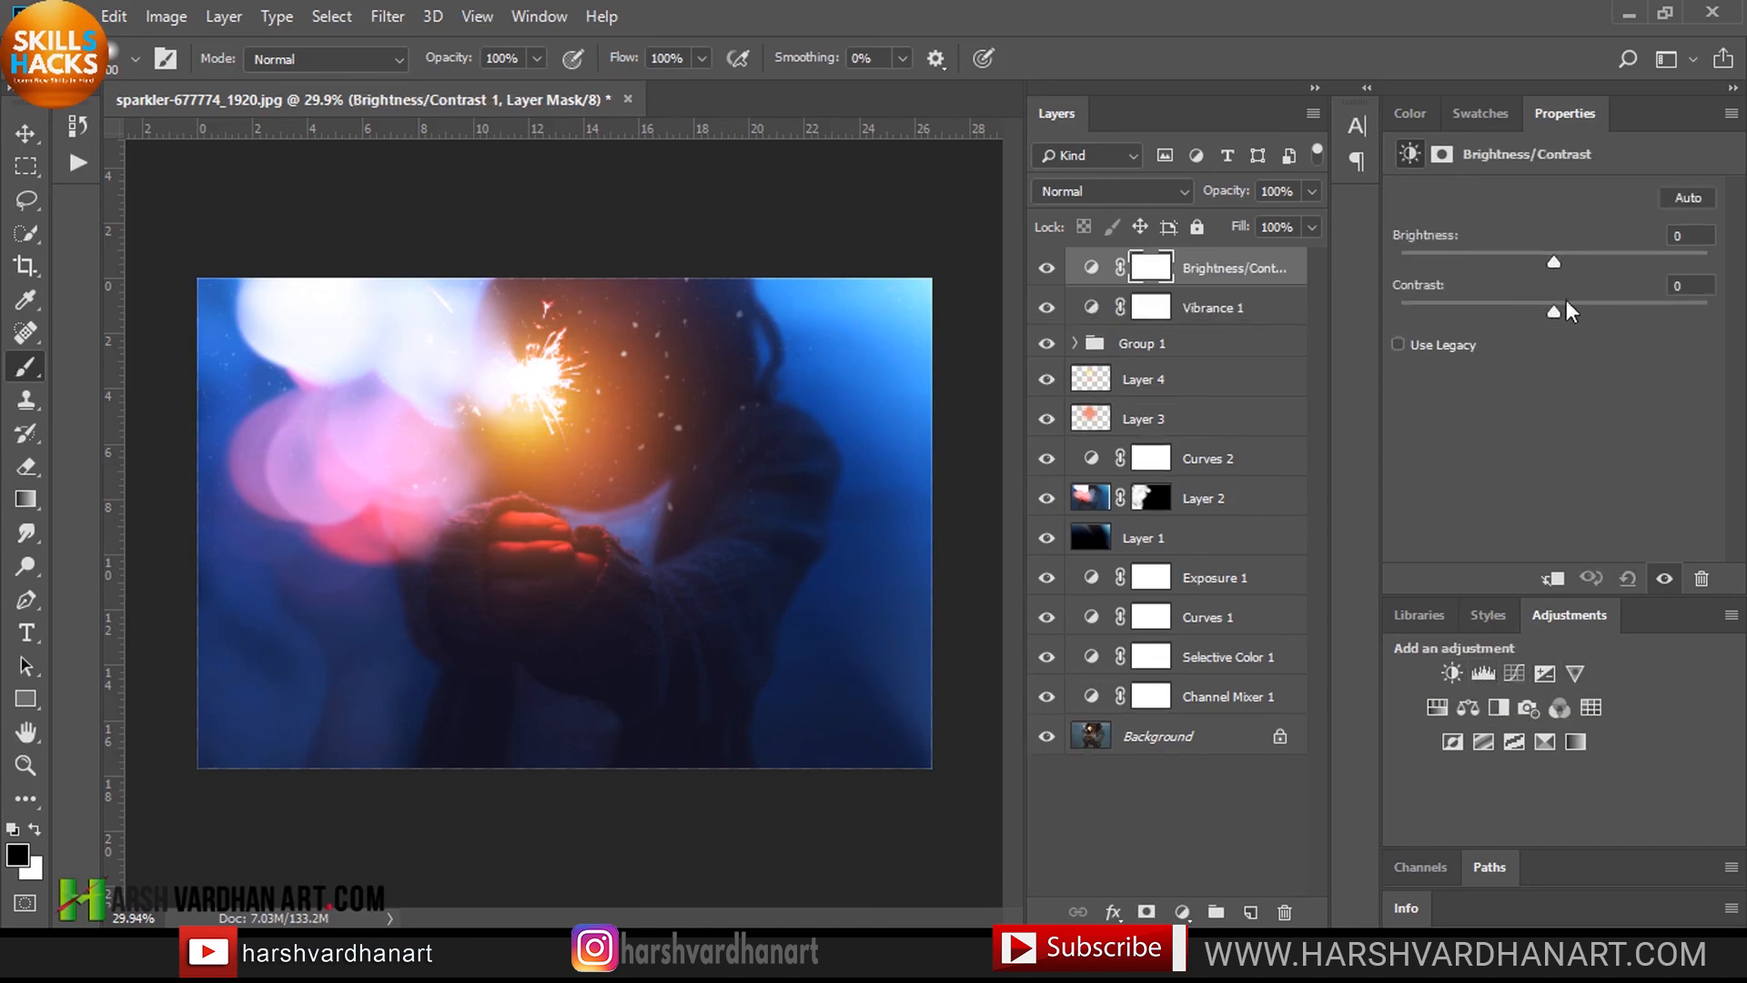
{"action": "left_click_drag", "start_coordinate": [1557, 311], "coordinate": [1560, 260]}
Step: Group all layers above the Background, from Brightness/Contrast down to Channel Mixer 1
{"action": "left_click", "coordinate": [1092, 697], "text": "shift"}
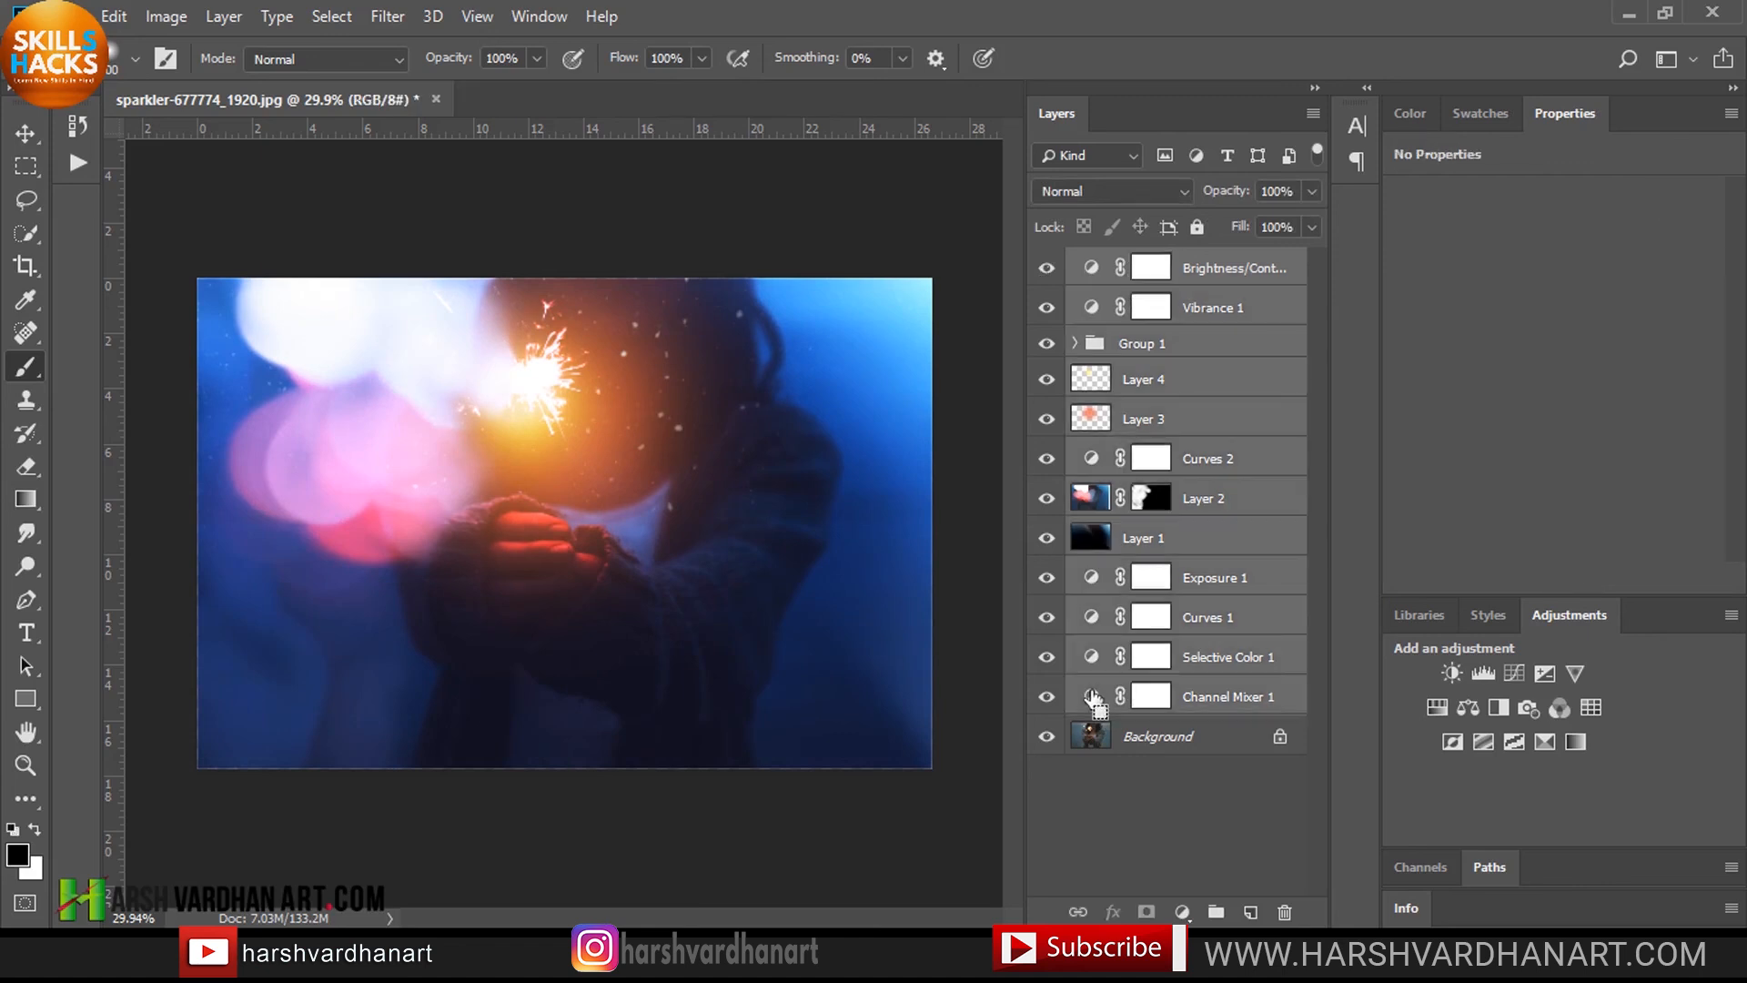
{"action": "key", "text": "ctrl+g"}
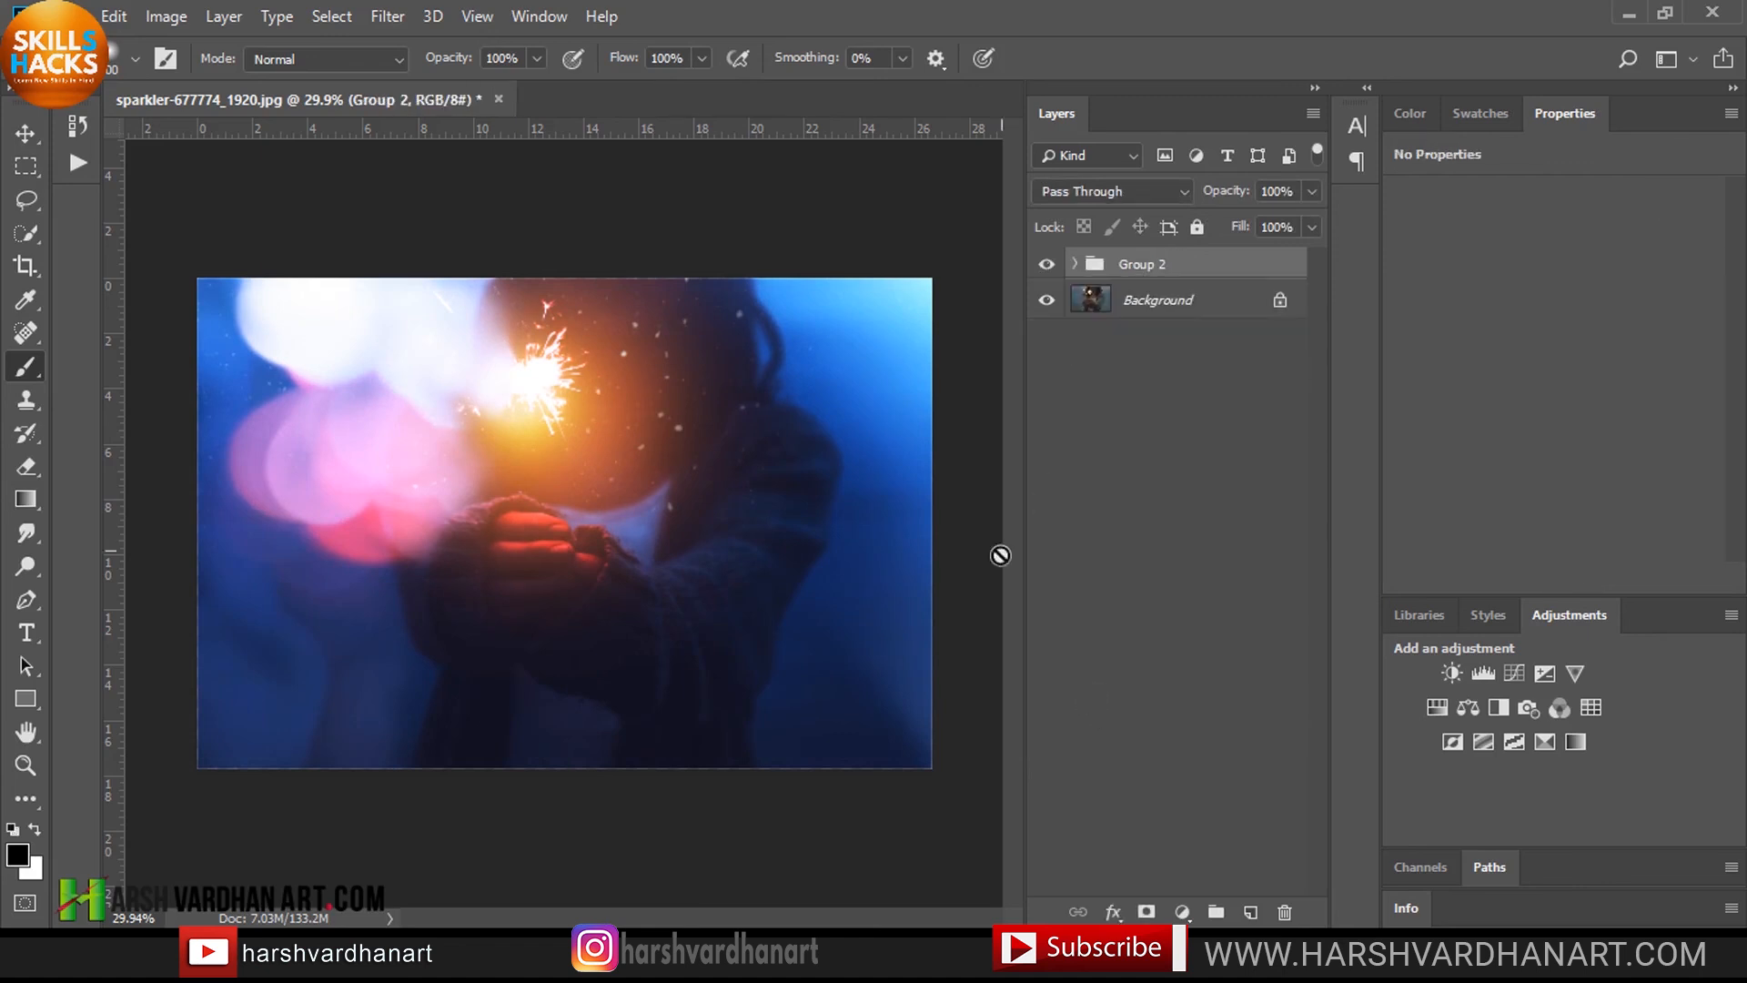
Step: Show the image in full screen mode and compare the original Background with the graded version by toggling the group's visibility
{"action": "key", "text": "f"}
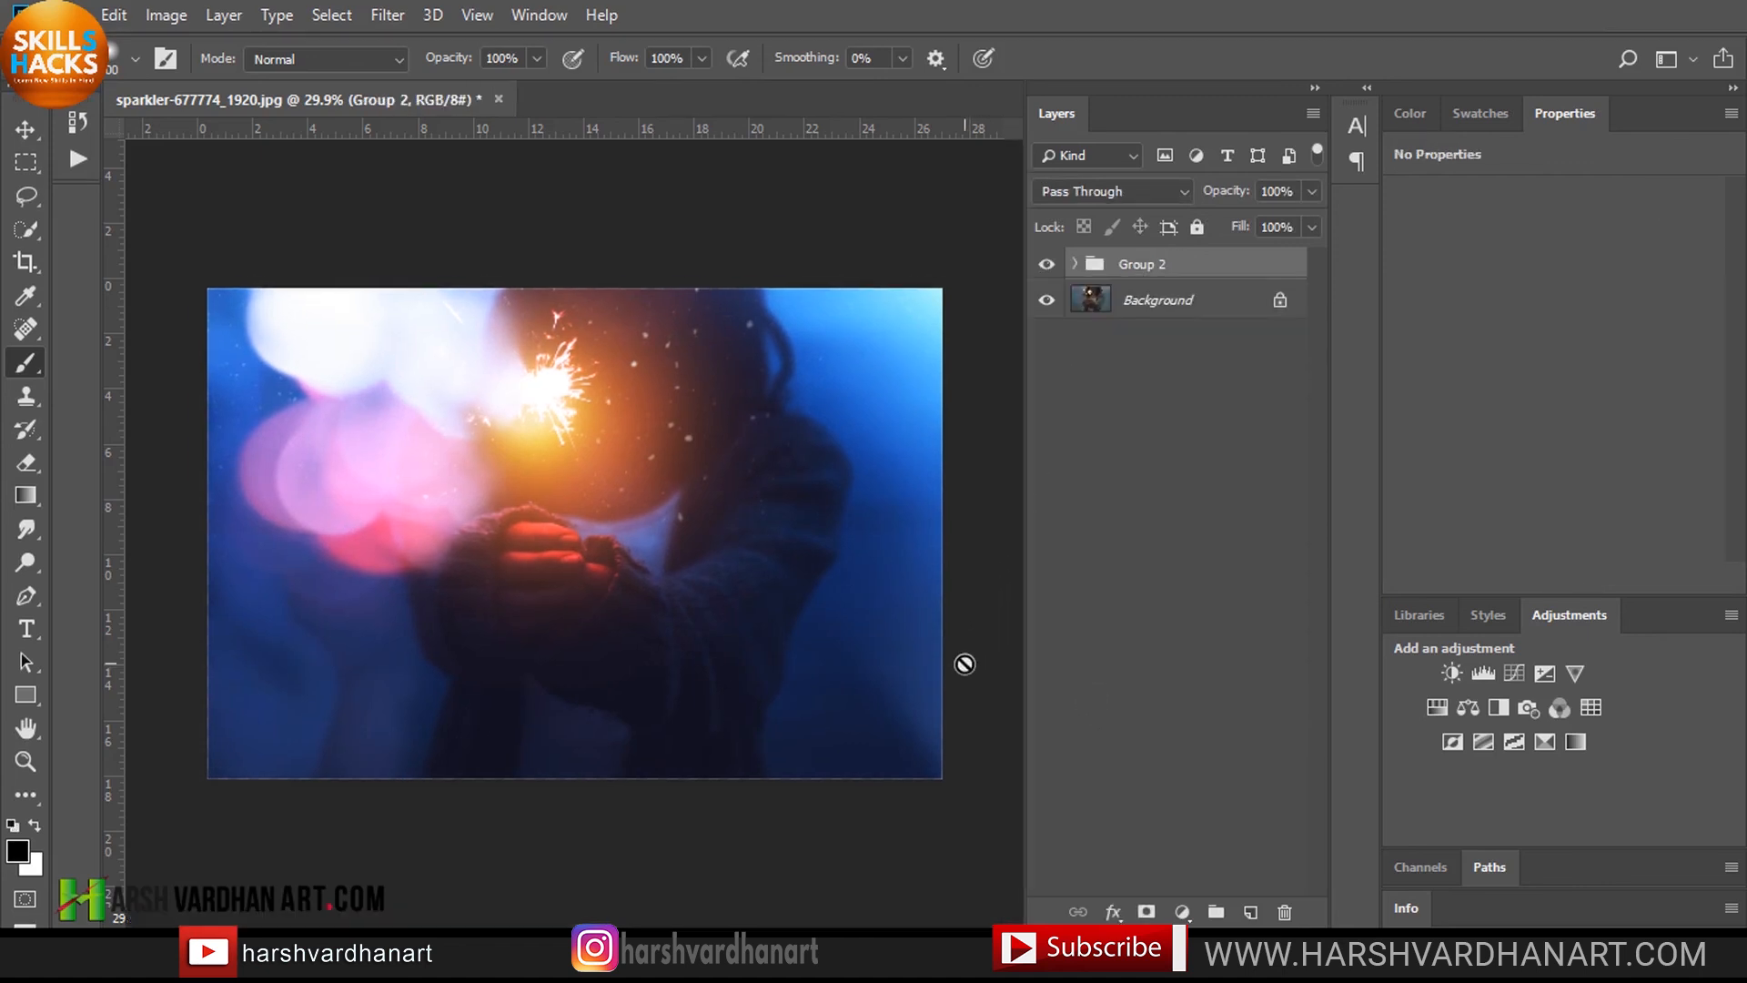
{"action": "key", "text": "f"}
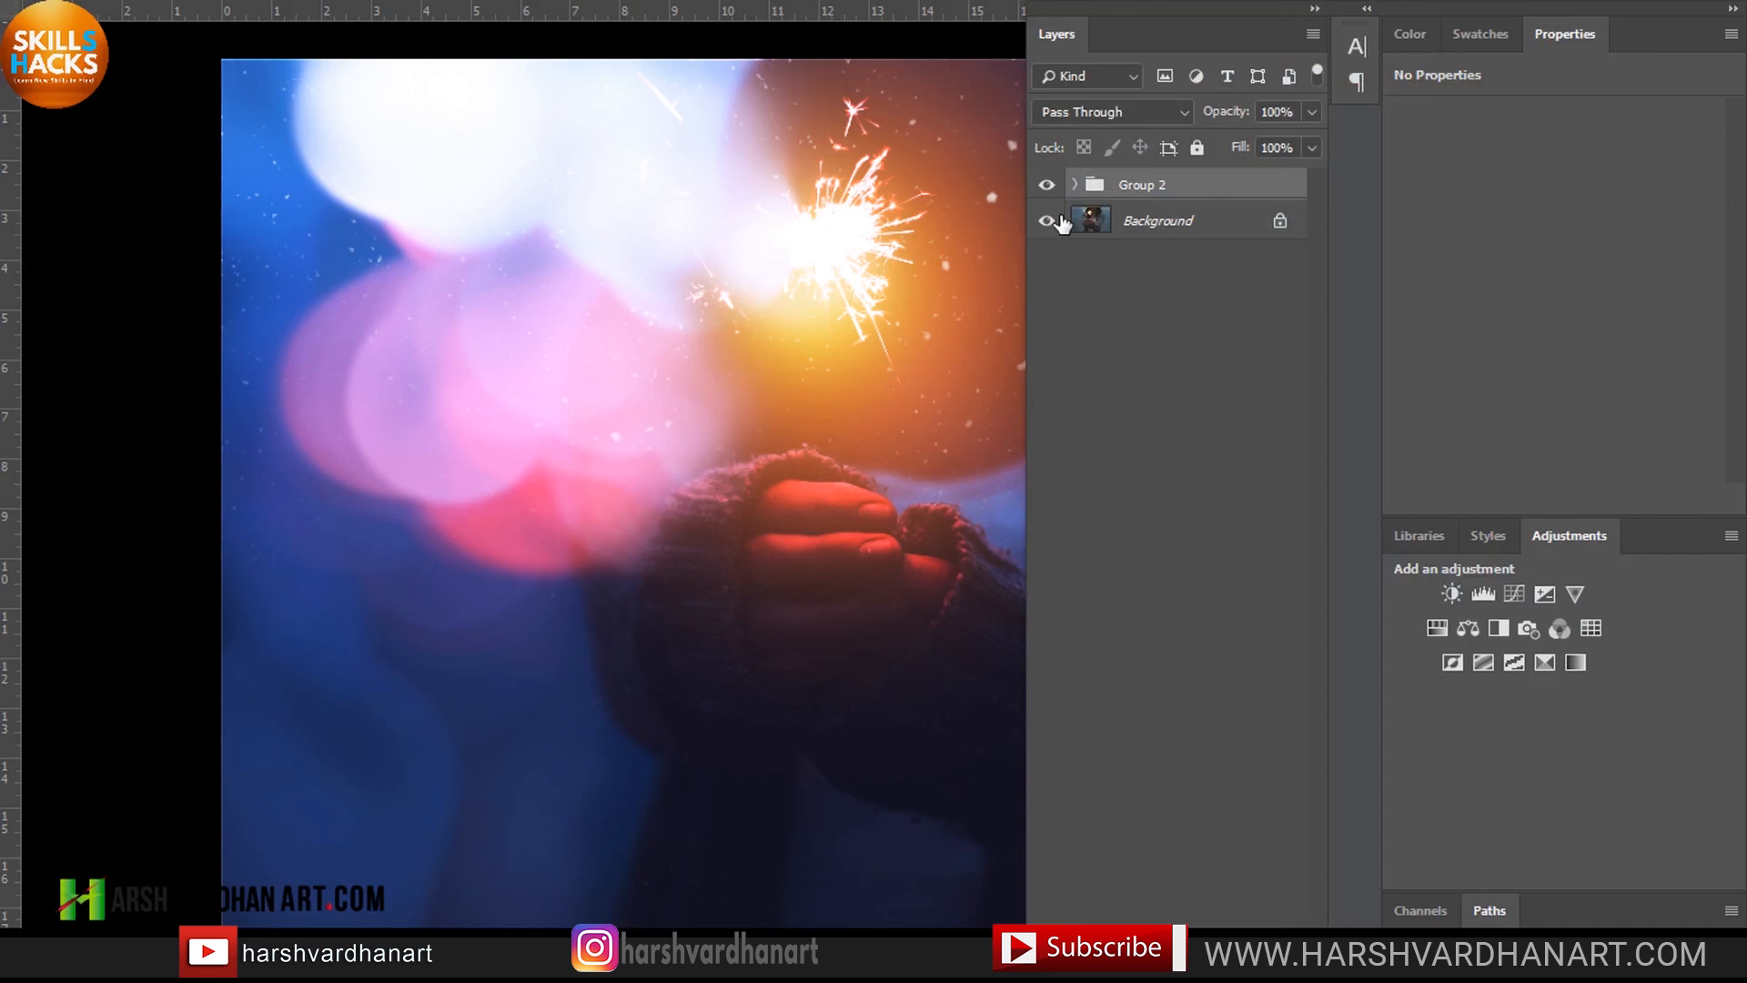
{"action": "left_click", "coordinate": [1059, 220], "text": "alt"}
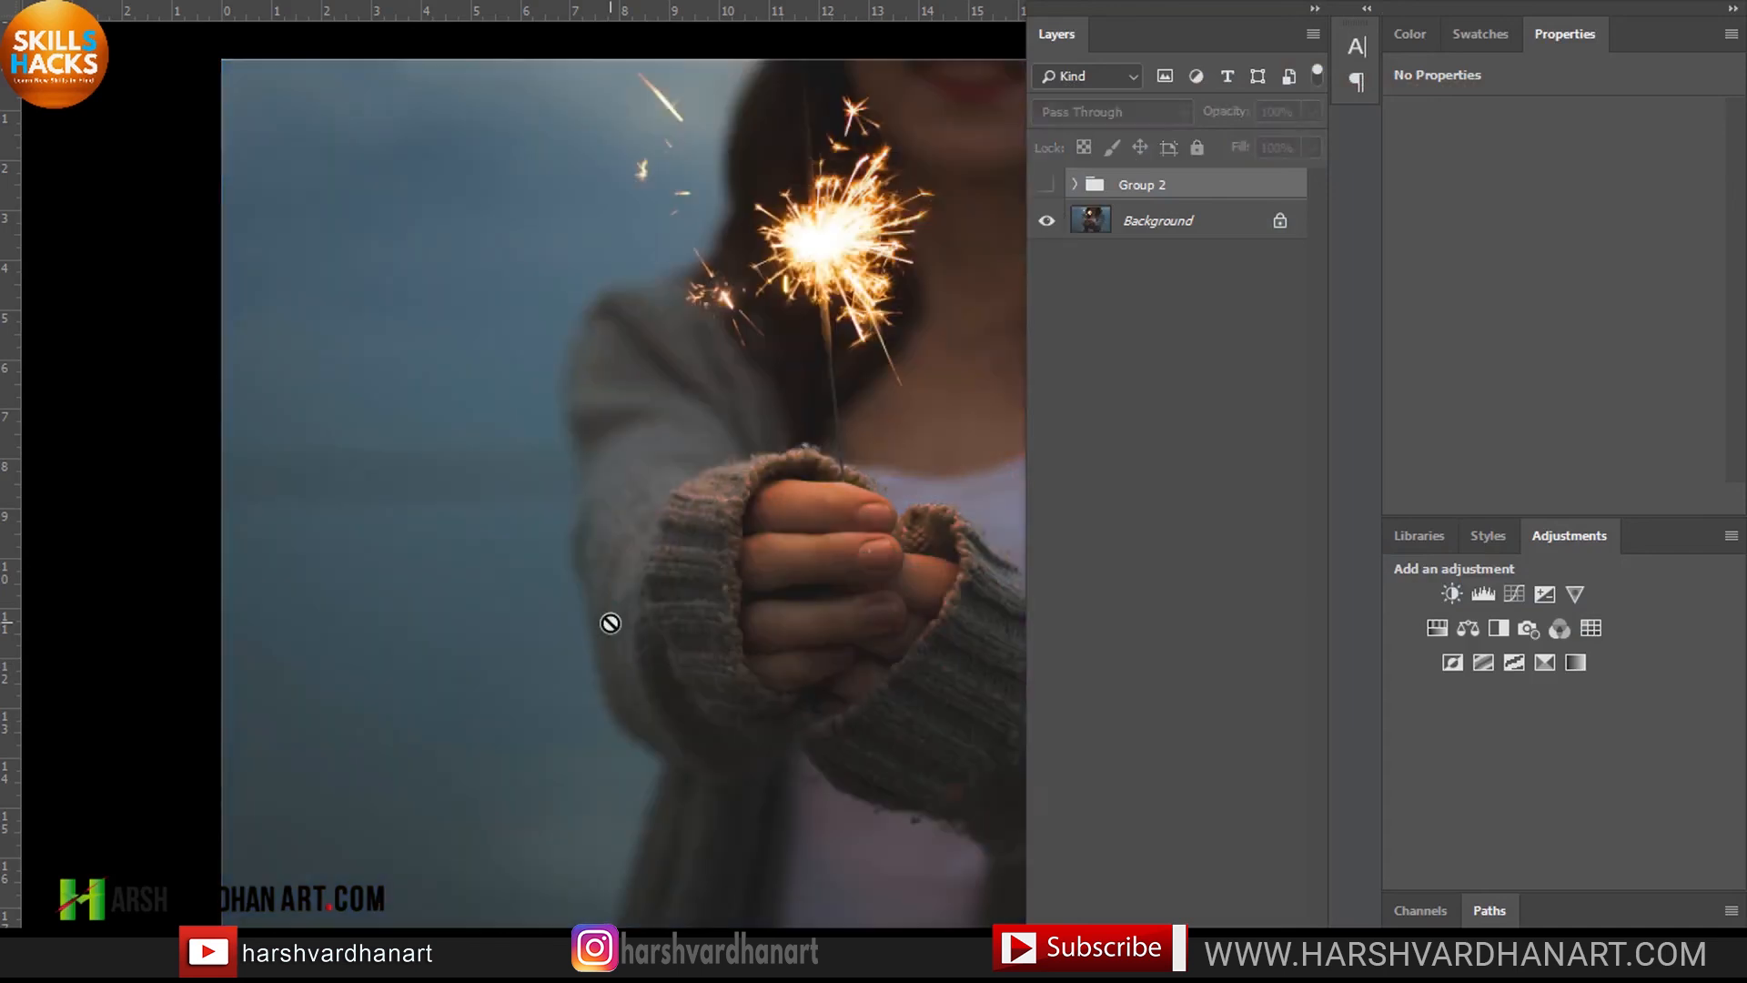
{"action": "mouse_move", "coordinate": [1283, 229]}
{"action": "left_click", "coordinate": [1046, 185]}
{"action": "left_click", "coordinate": [1174, 185]}
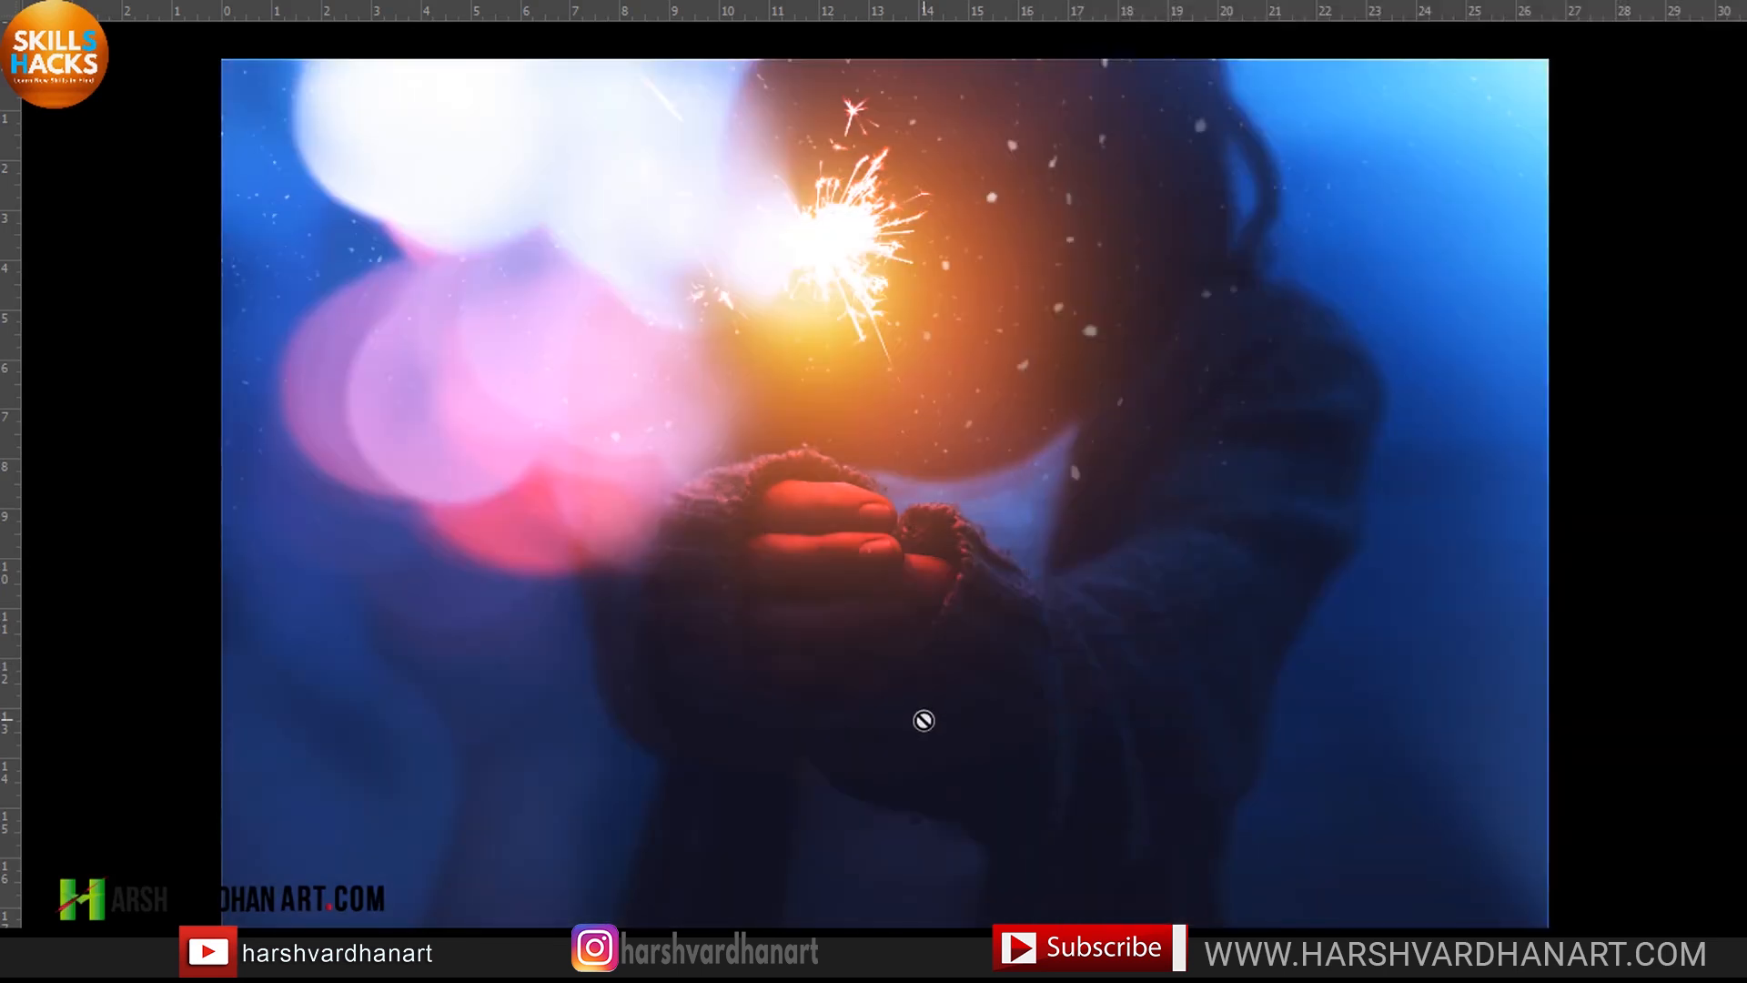